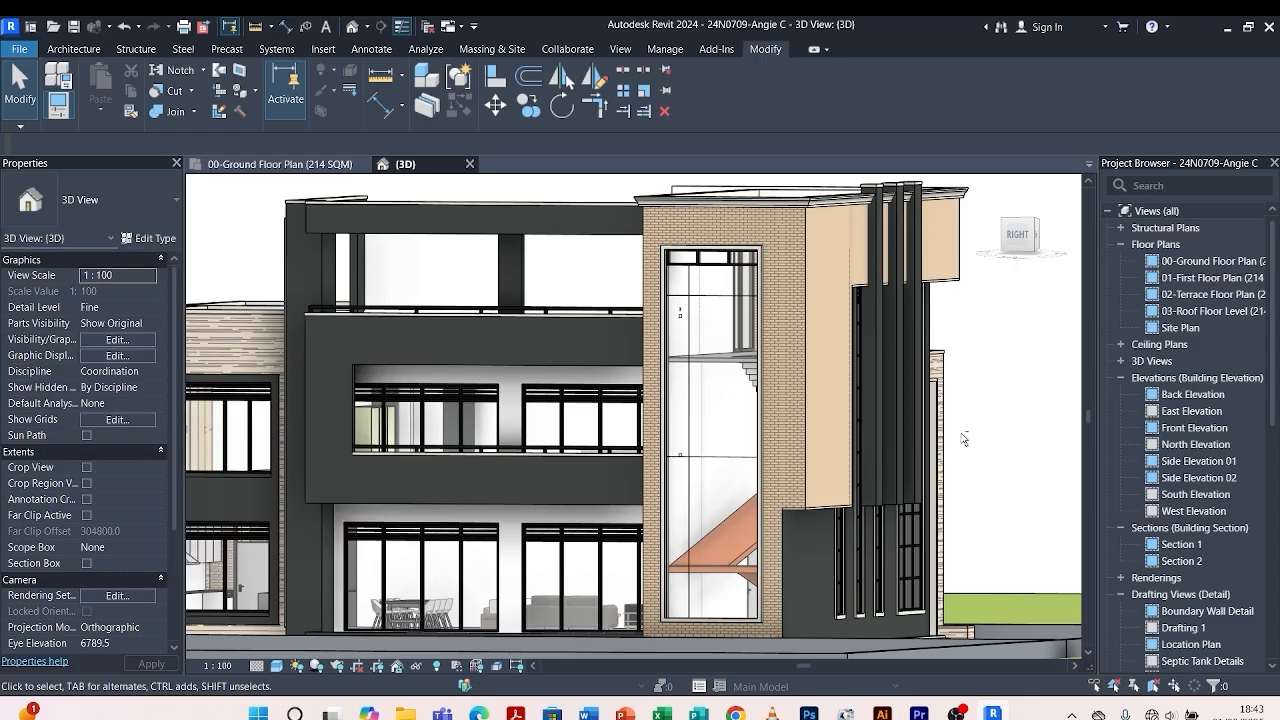
pyautogui.keyDown('shift'); pyautogui.moveTo(965, 440); pyautogui.dragTo(838, 555, button='middle'); pyautogui.keyUp('shift')
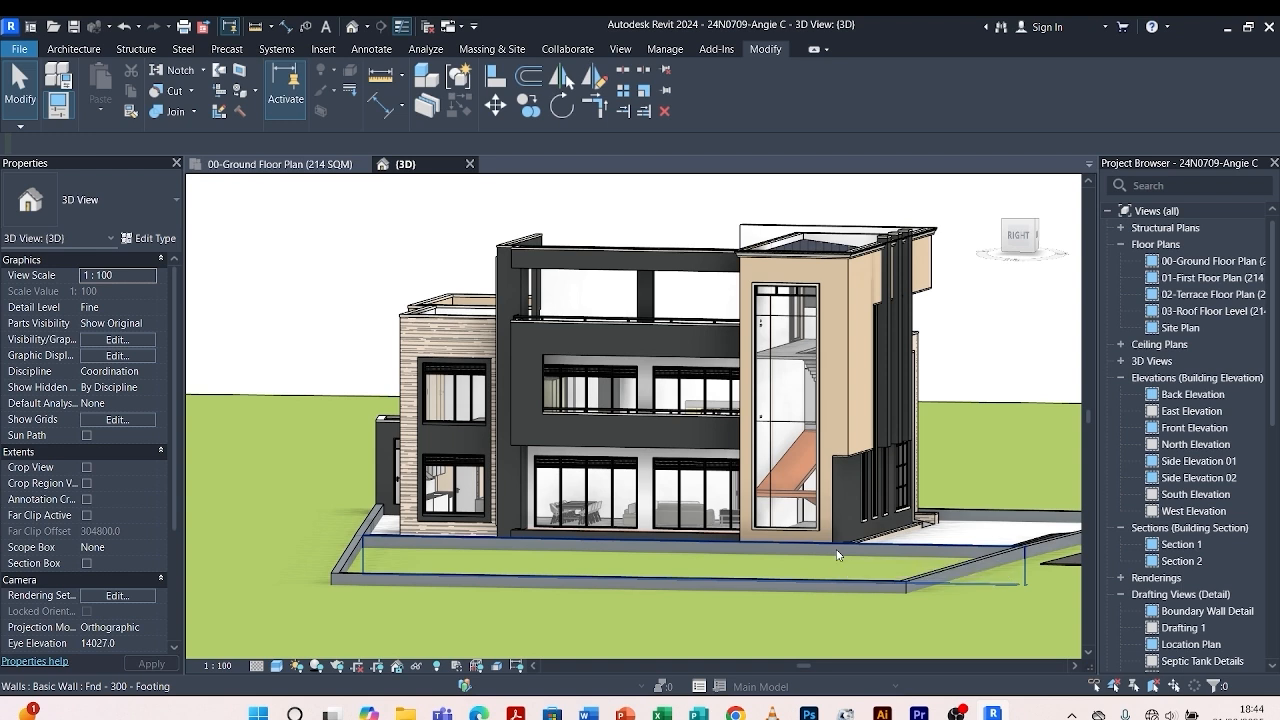
pyautogui.scroll(2, 939, 401)
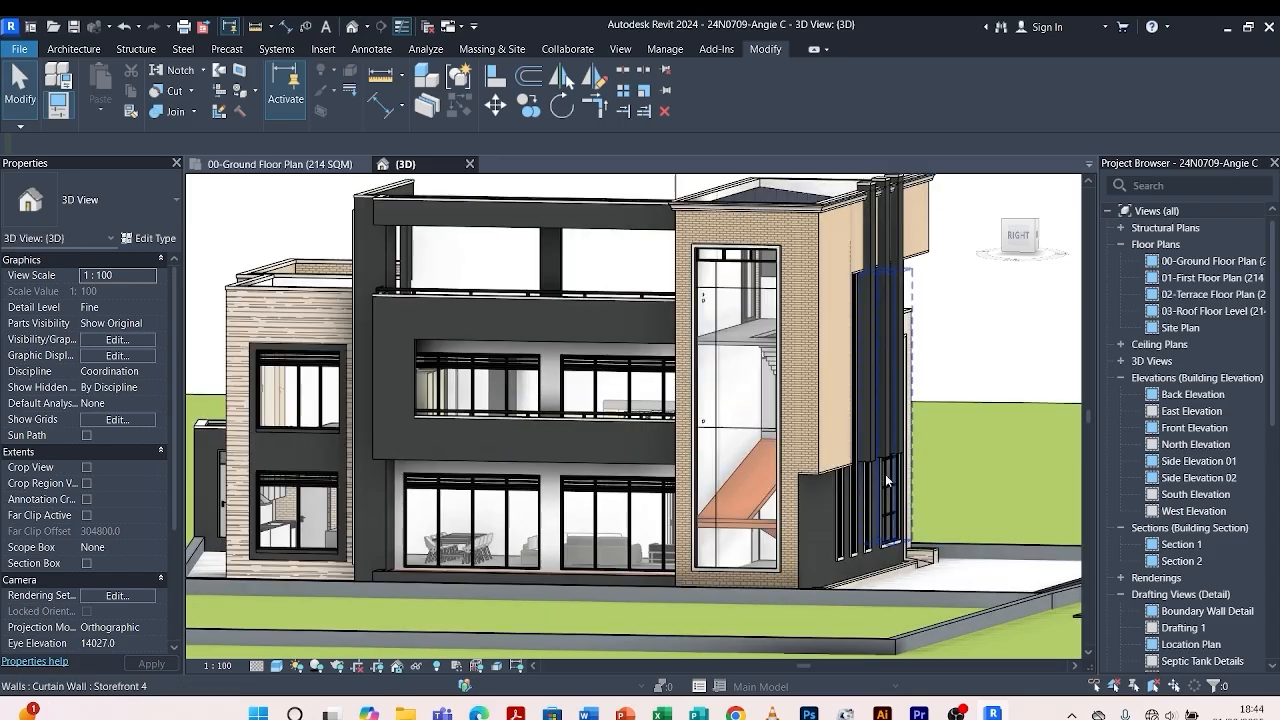
pyautogui.keyDown('shift'); pyautogui.moveTo(885, 474); pyautogui.dragTo(770, 600, button='middle'); pyautogui.keyUp('shift')
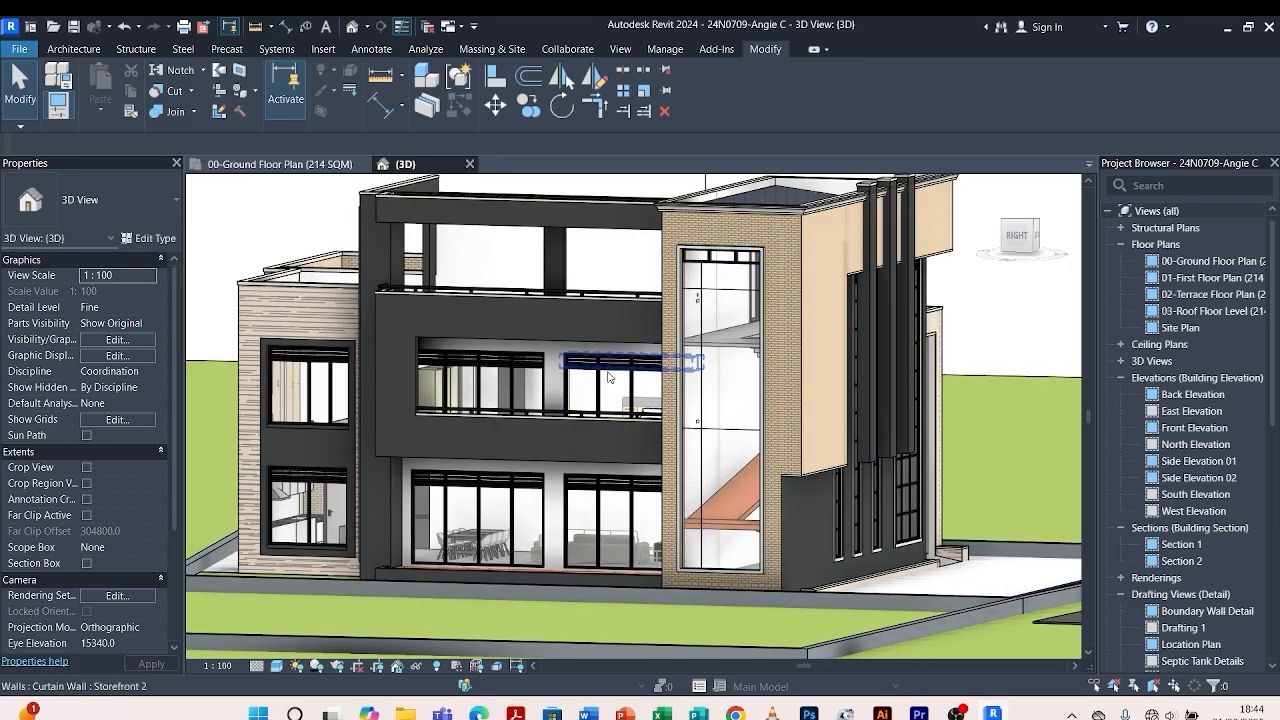
pyautogui.keyDown('shift'); pyautogui.moveTo(577, 613); pyautogui.dragTo(607, 605, button='middle'); pyautogui.keyUp('shift')
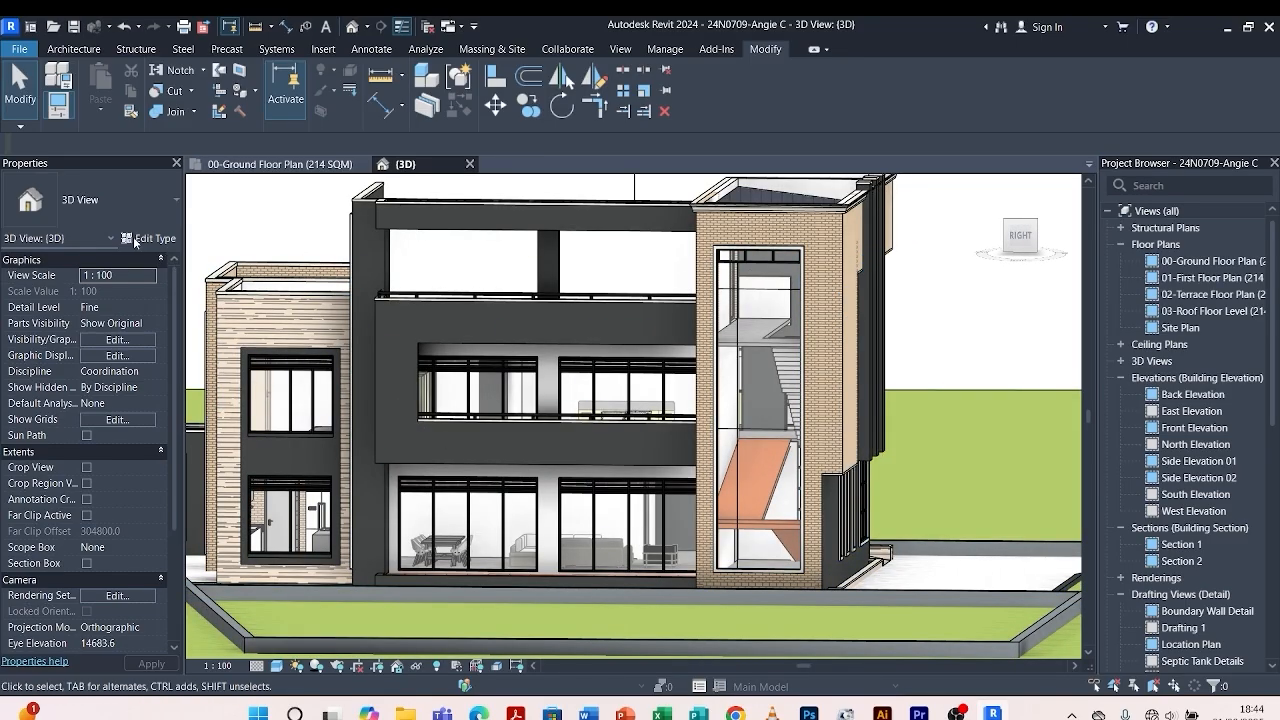
# Create a new family from the Metric Curtain Wall Panel template.
pyautogui.click(21, 49)
pyautogui.moveTo(57, 110)
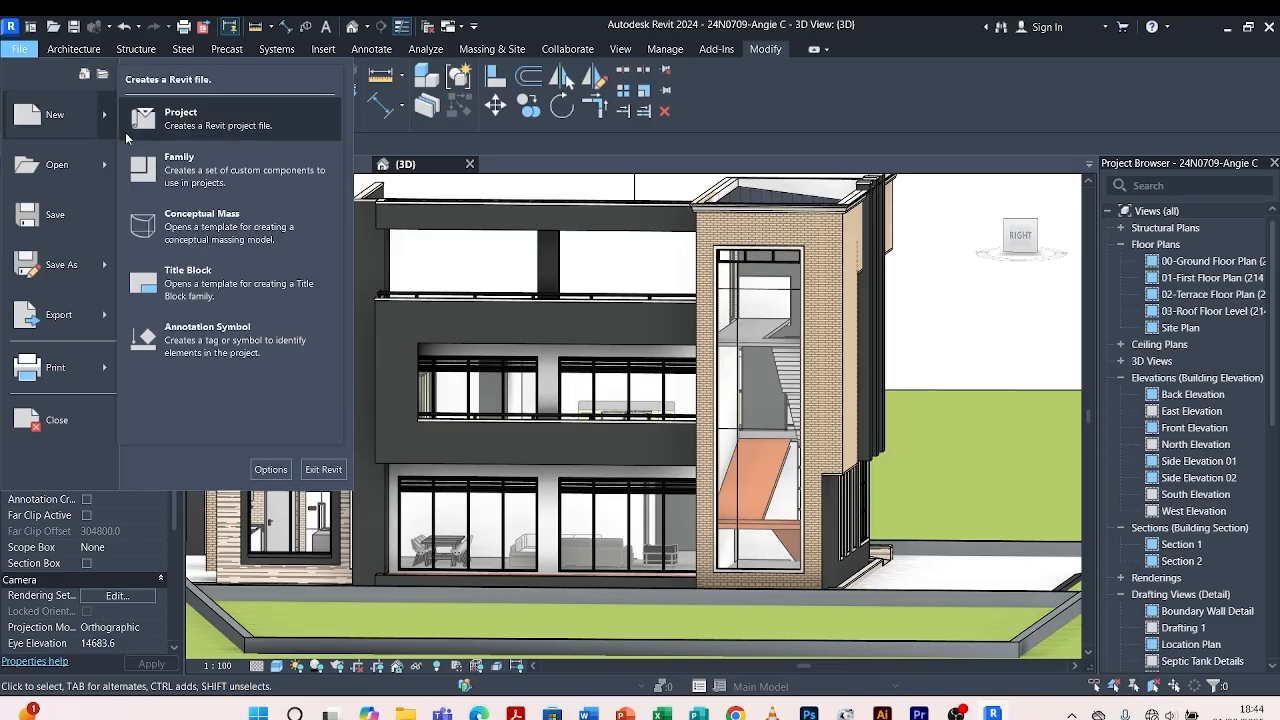
pyautogui.click(207, 177)
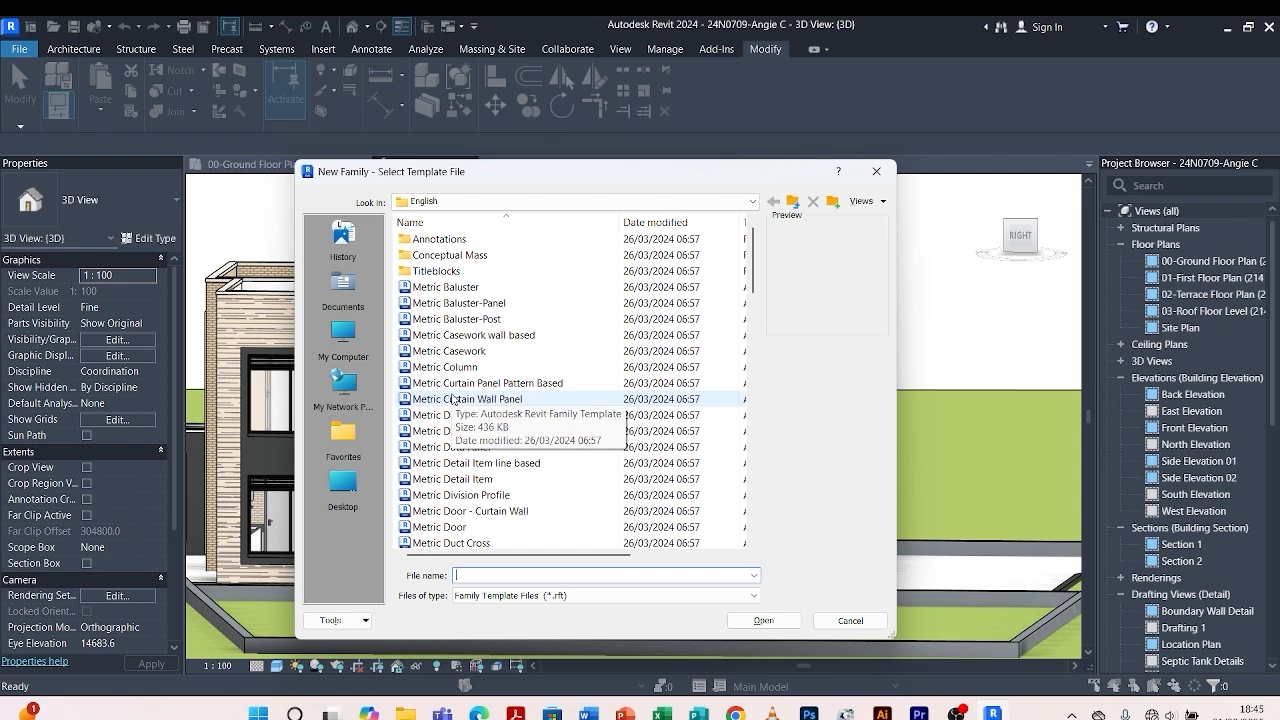
pyautogui.click(452, 399)
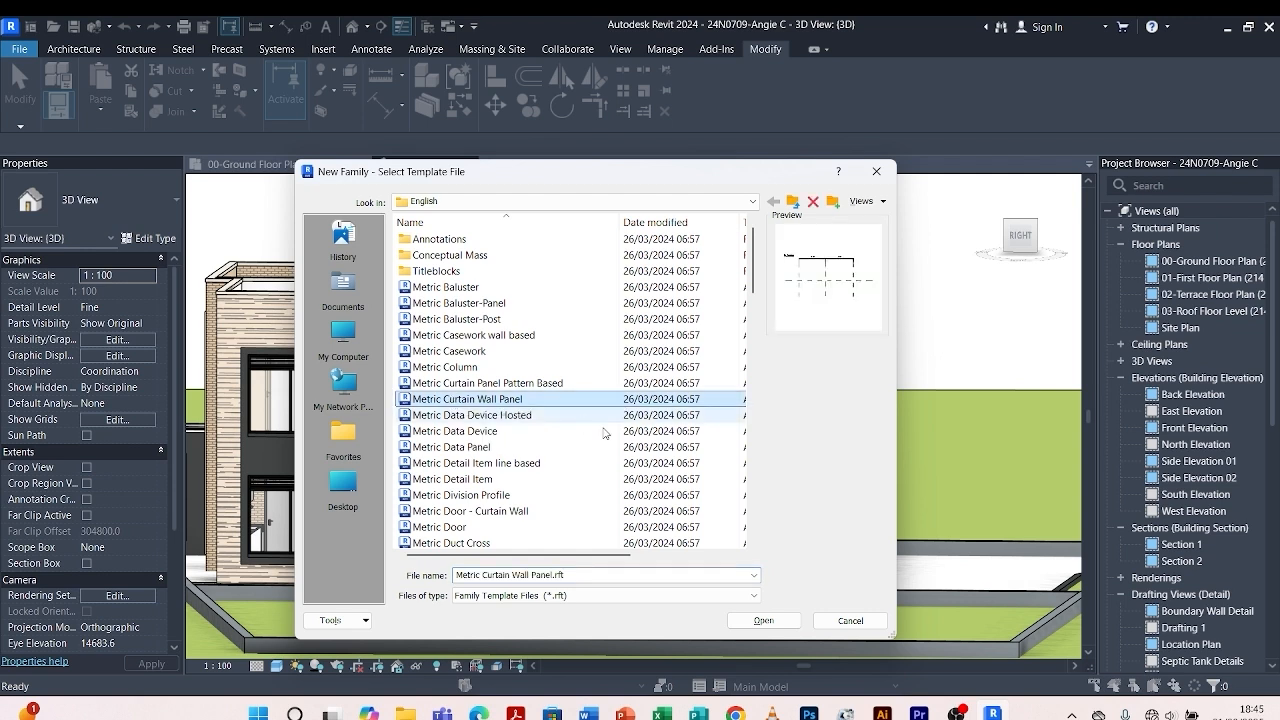
pyautogui.click(780, 626)
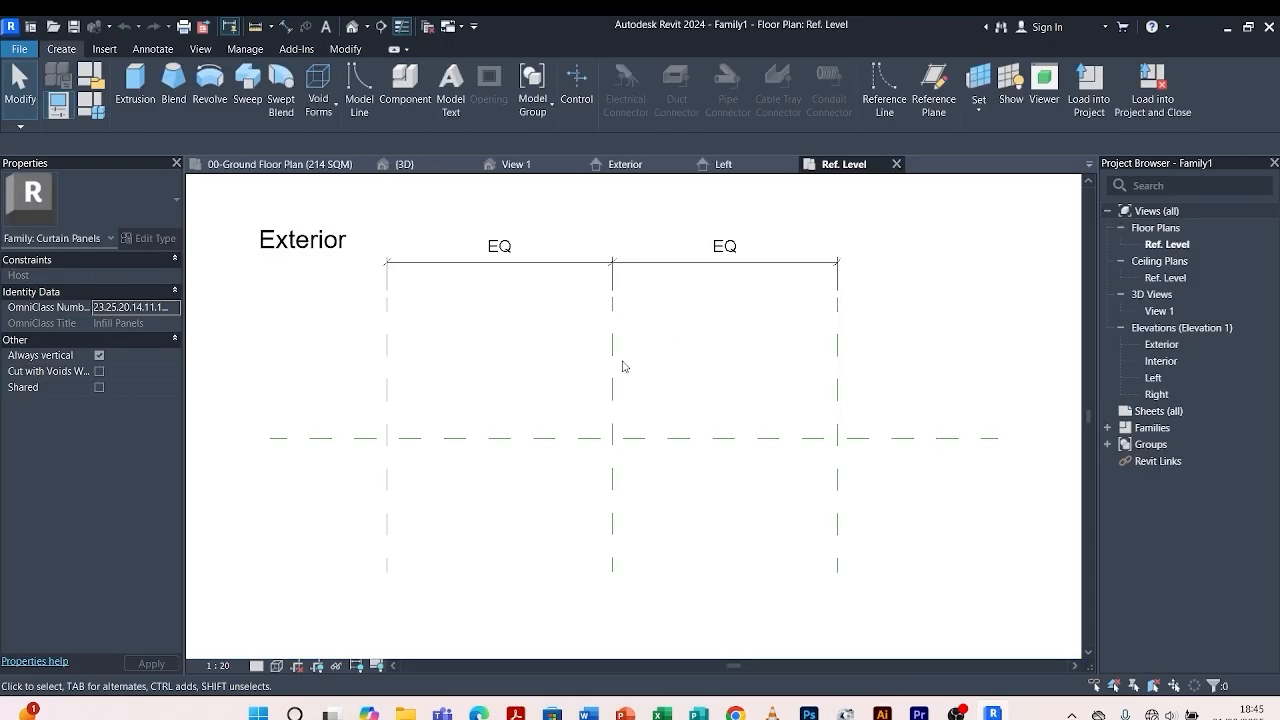
# In the Exterior elevation, set the Right reference plane's distance from the centre plane to 250 mm.
pyautogui.scroll(2, 622, 366)
pyautogui.scroll(-2, 729, 363)
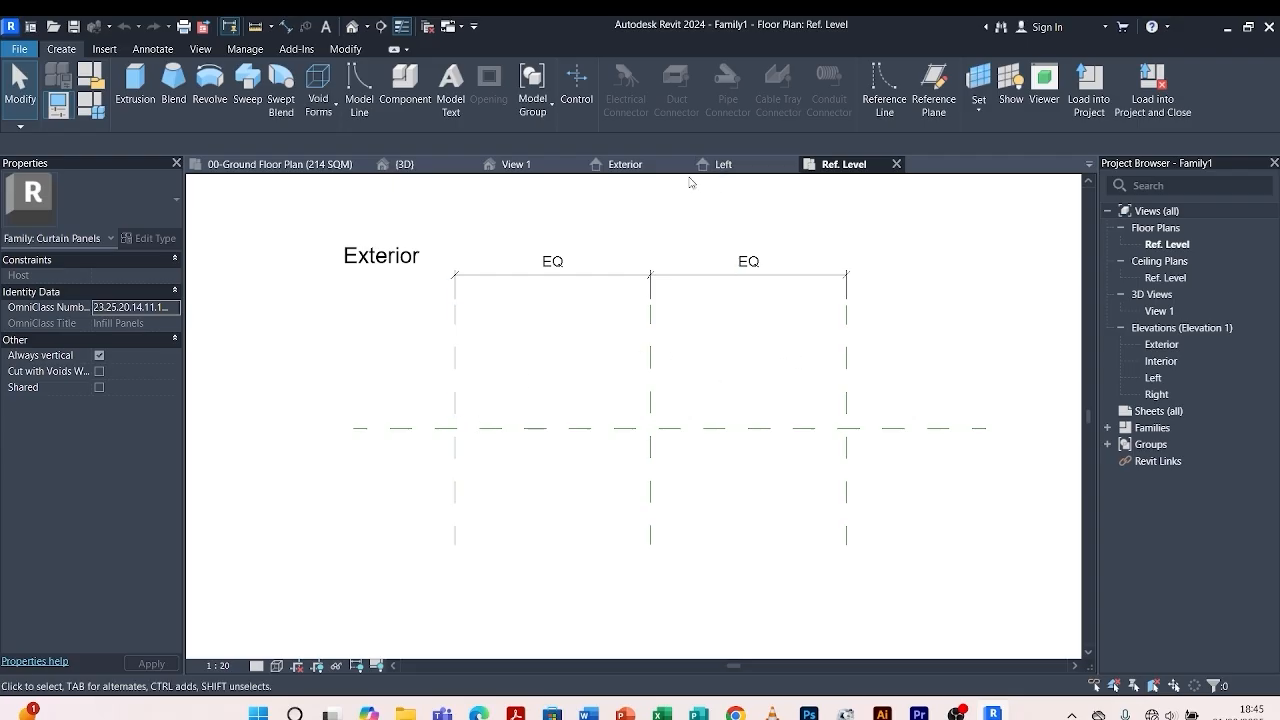
pyautogui.click(630, 164)
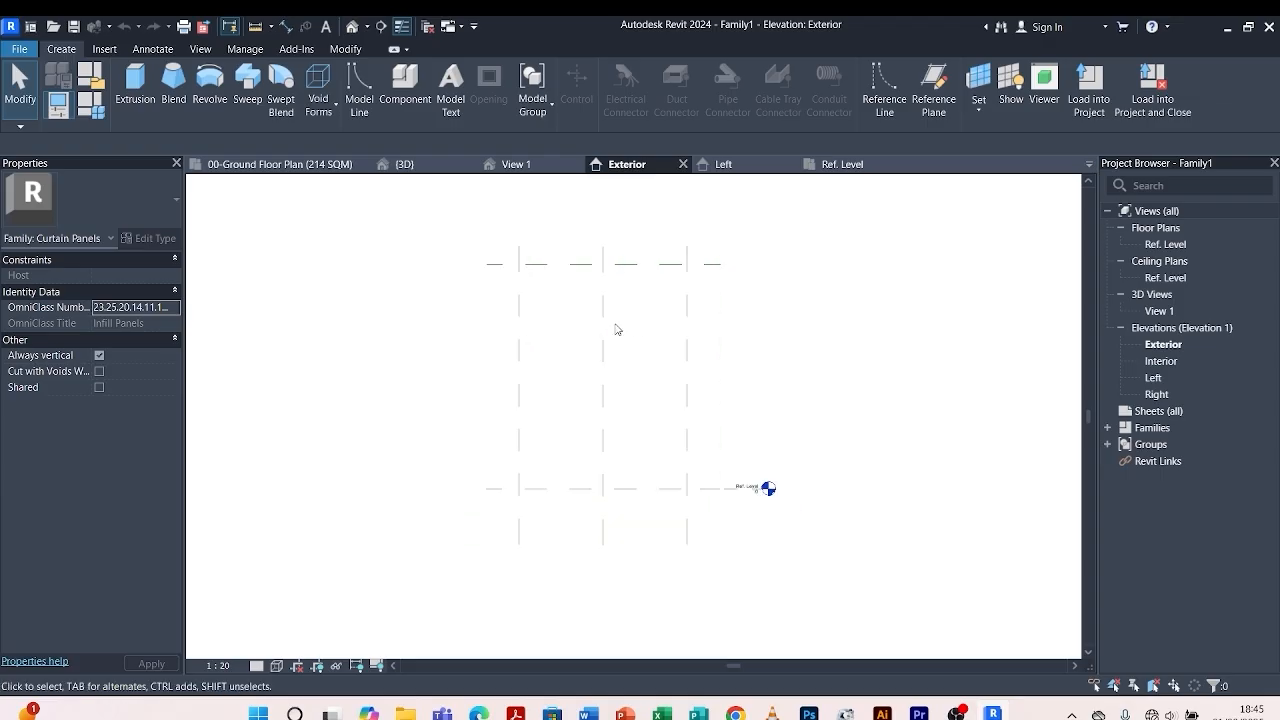
pyautogui.scroll(4, 570, 505)
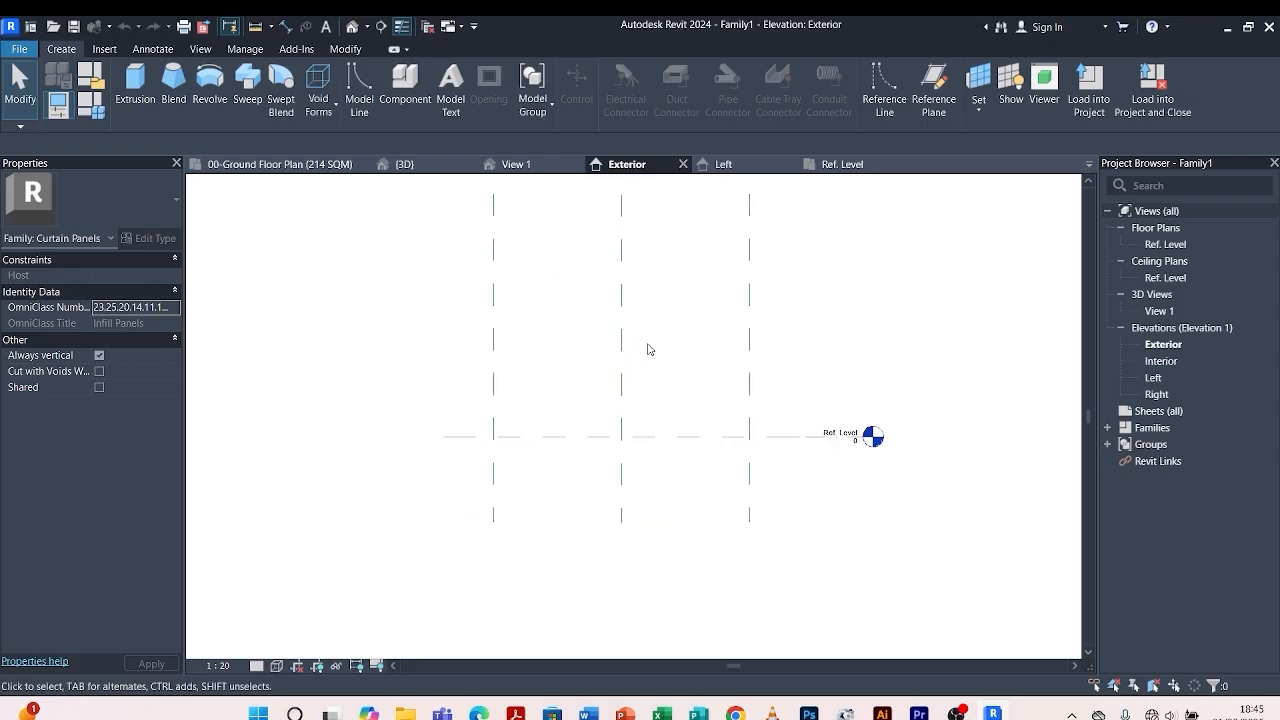
pyautogui.click(494, 400)
pyautogui.scroll(-3, 586, 480)
pyautogui.click(590, 289)
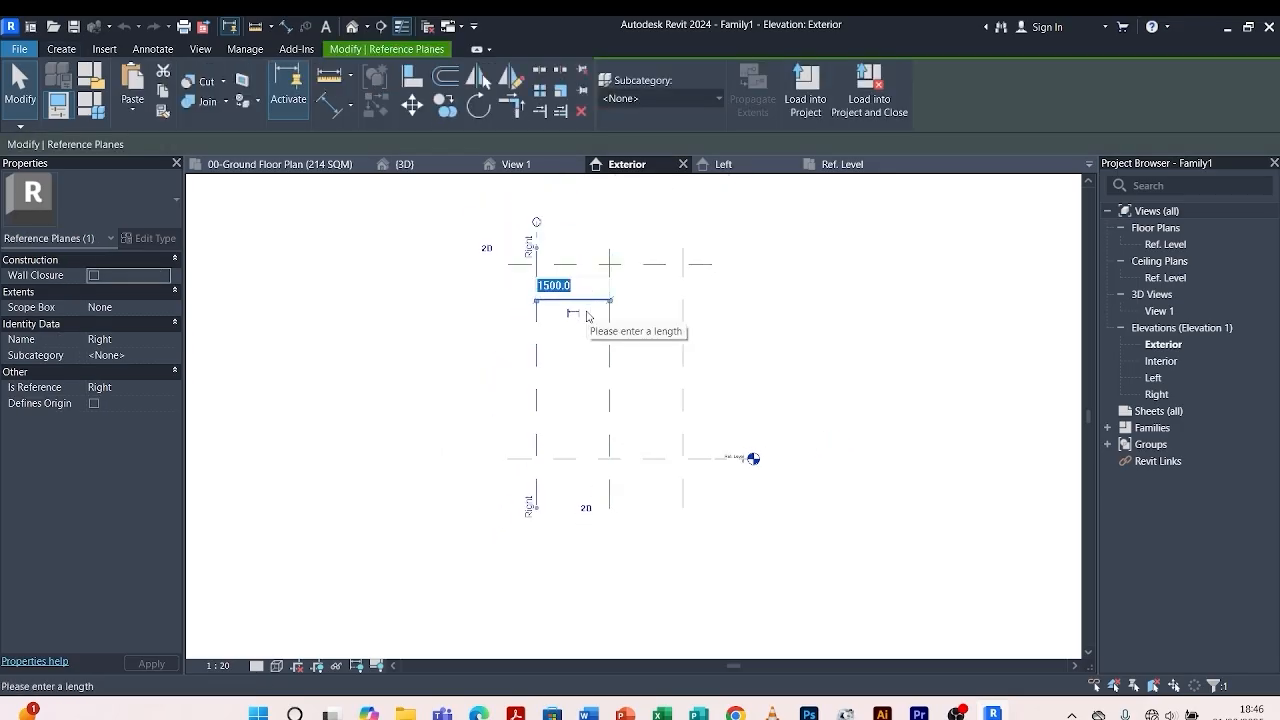
pyautogui.write('250')
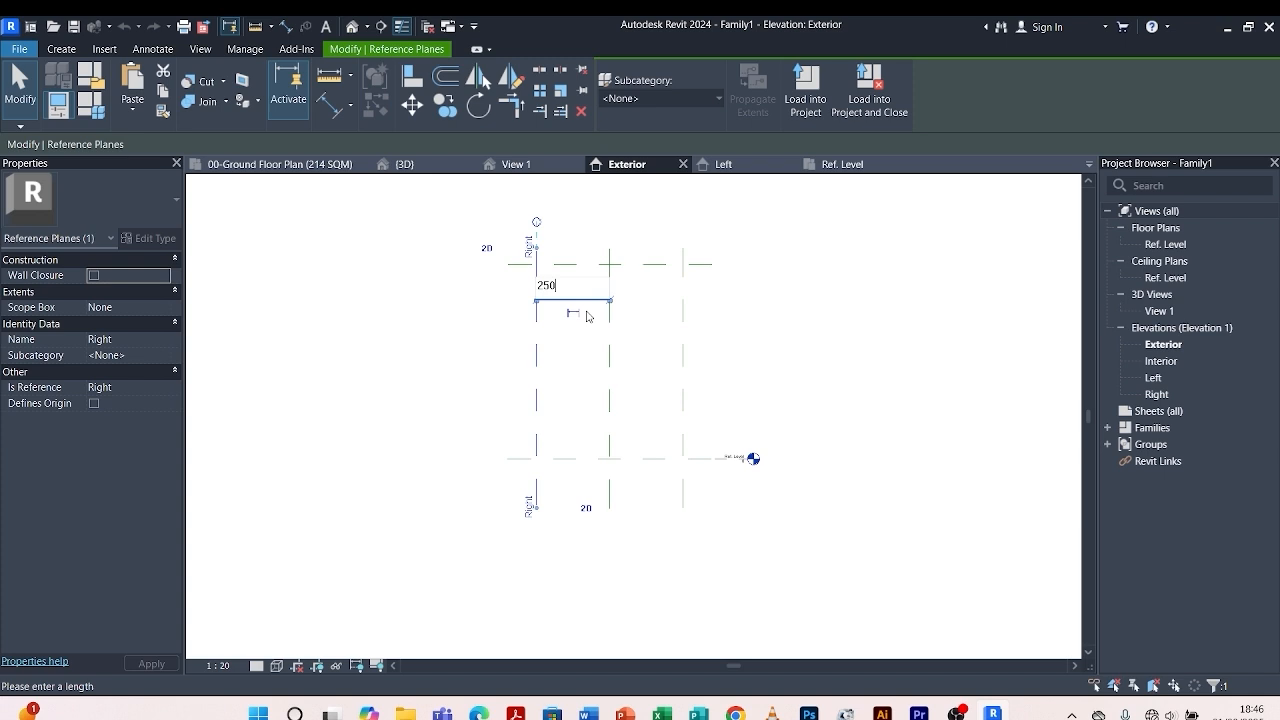
pyautogui.press('Return')
pyautogui.click(493, 393)
# Set the Top reference plane's height above the Ref. Level to 500 mm.
pyautogui.scroll(4, 605, 455)
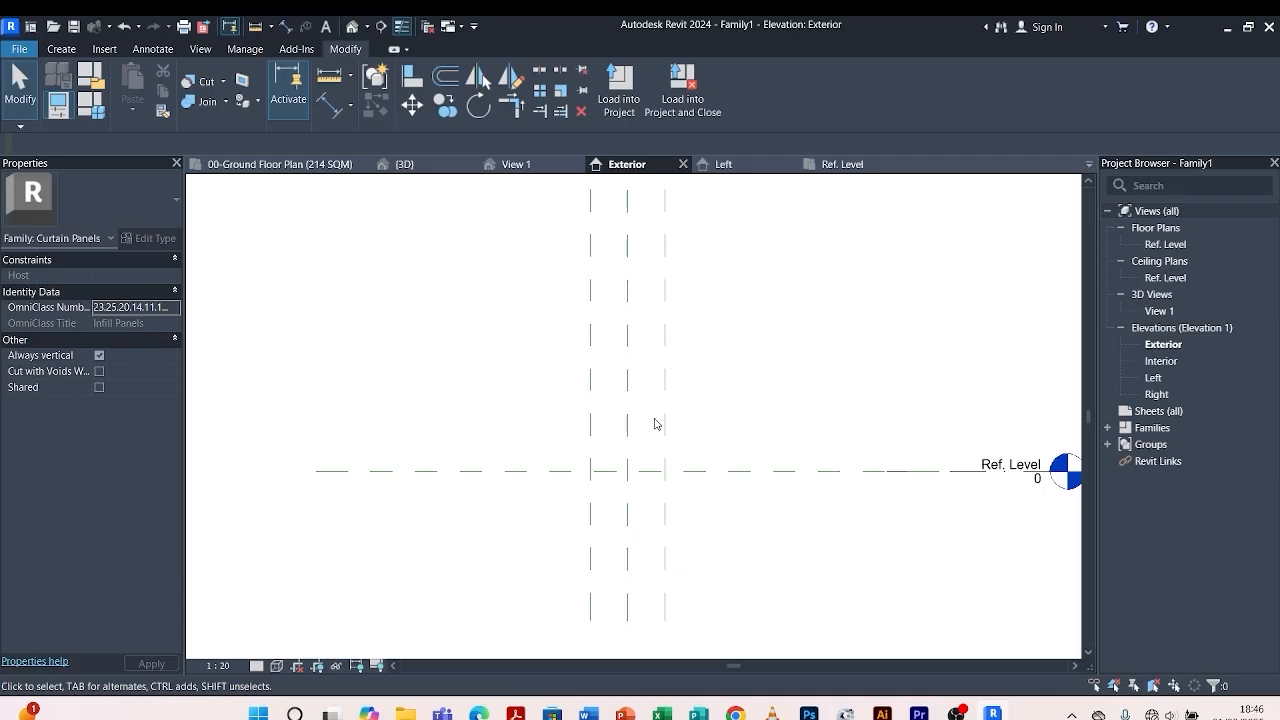
pyautogui.scroll(-4, 600, 455)
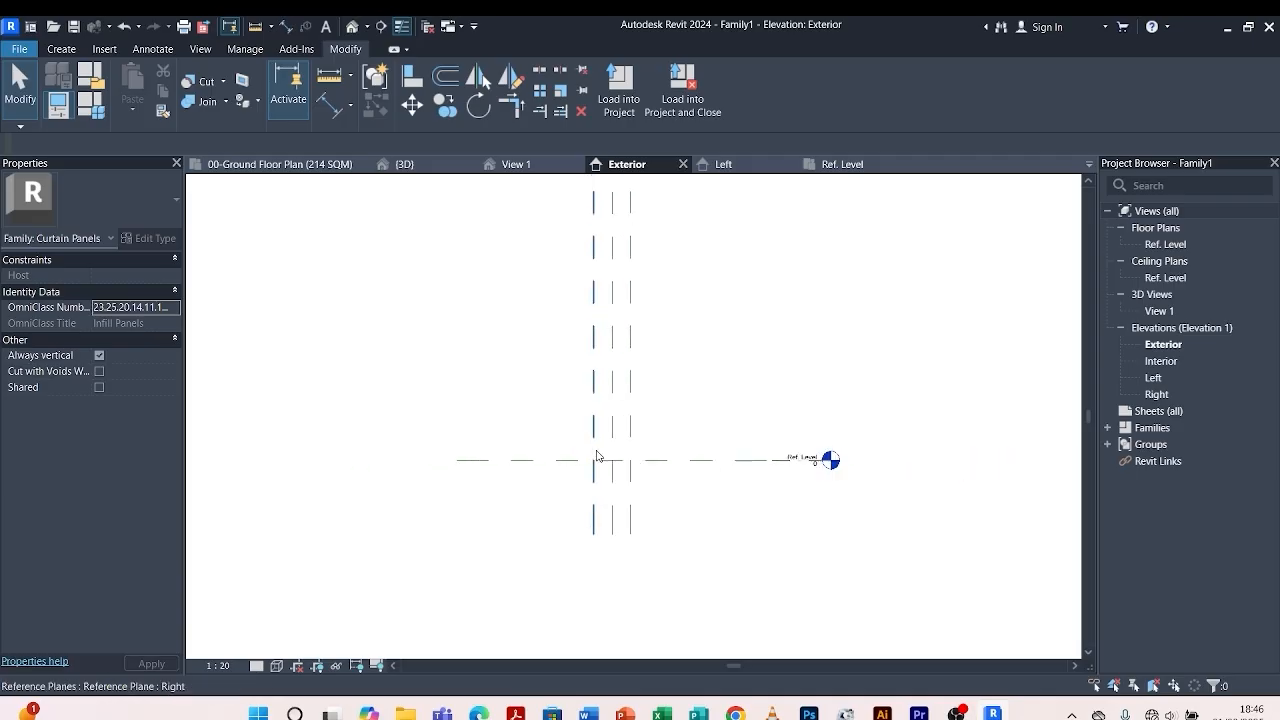
pyautogui.scroll(2, 630, 318)
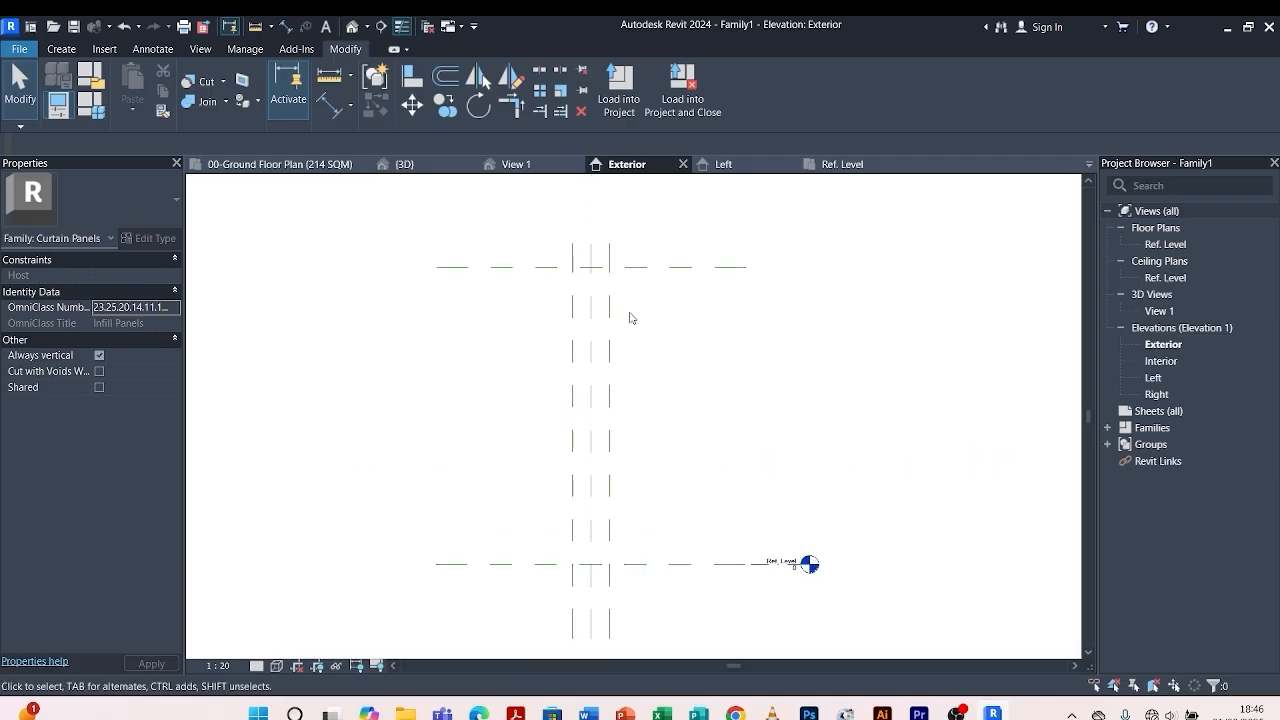
pyautogui.click(651, 267)
pyautogui.click(685, 436)
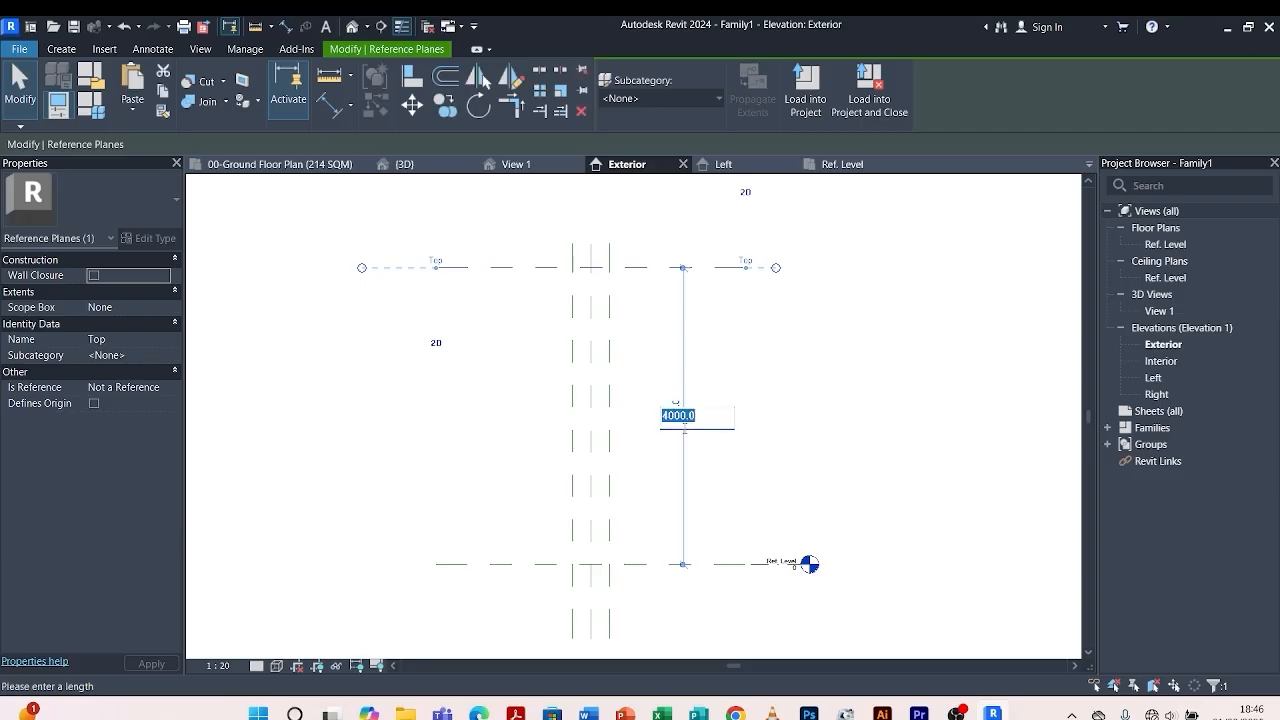
pyautogui.write('500')
pyautogui.press('Return')
pyautogui.scroll(5, 600, 560)
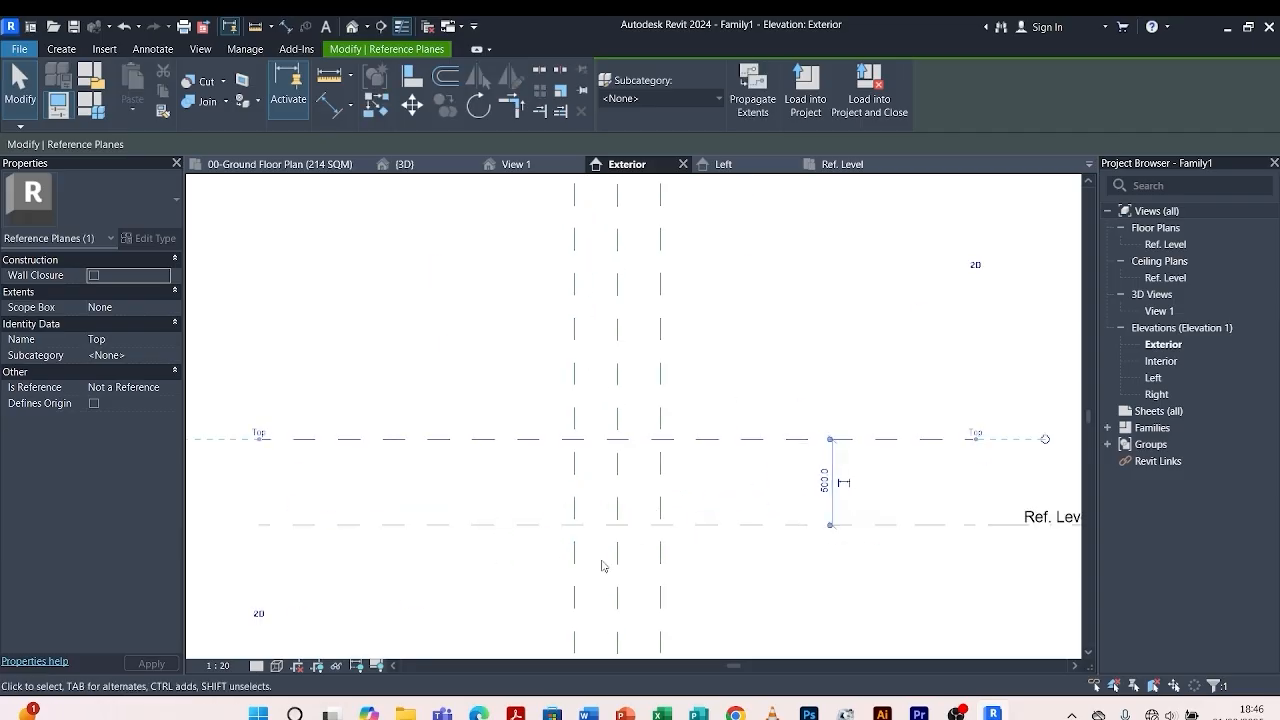
pyautogui.click(563, 363)
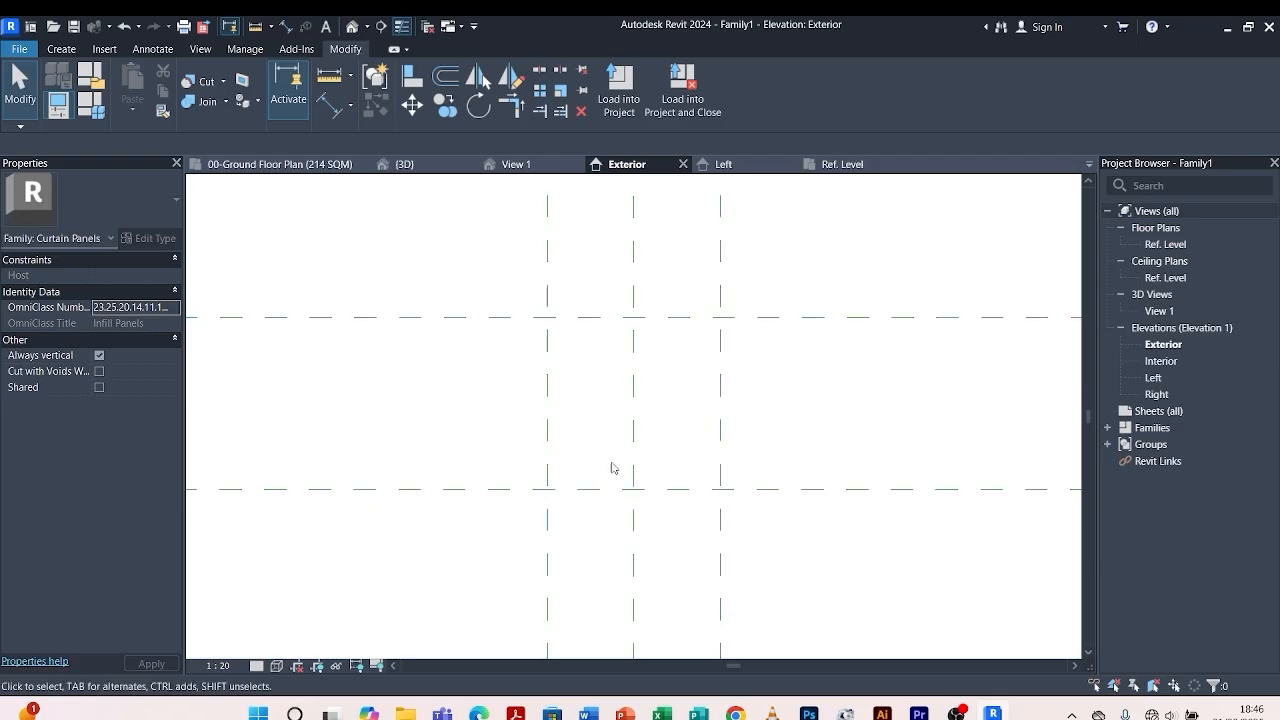
# Place a horizontal reference plane roughly midway between the Ref. Level and the Top plane, crossing all three vertical planes.
pyautogui.scroll(-3, 611, 463)
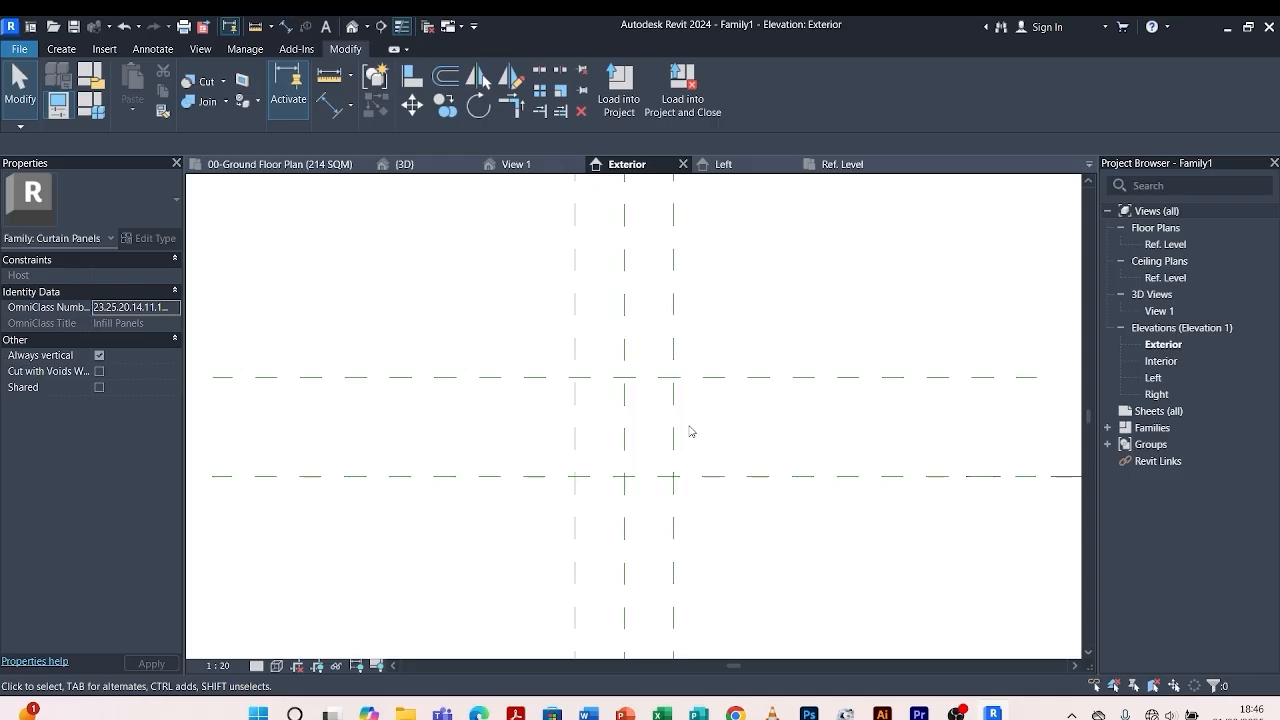
pyautogui.scroll(1, 623, 434)
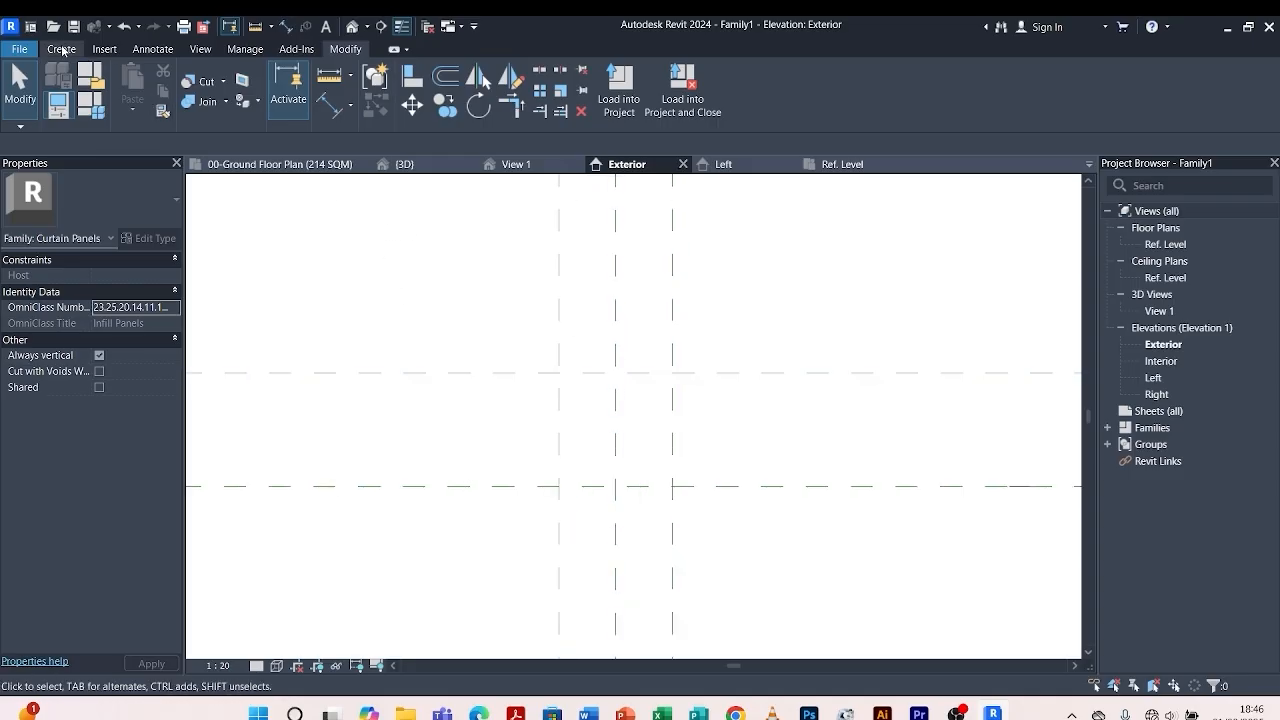
pyautogui.click(61, 49)
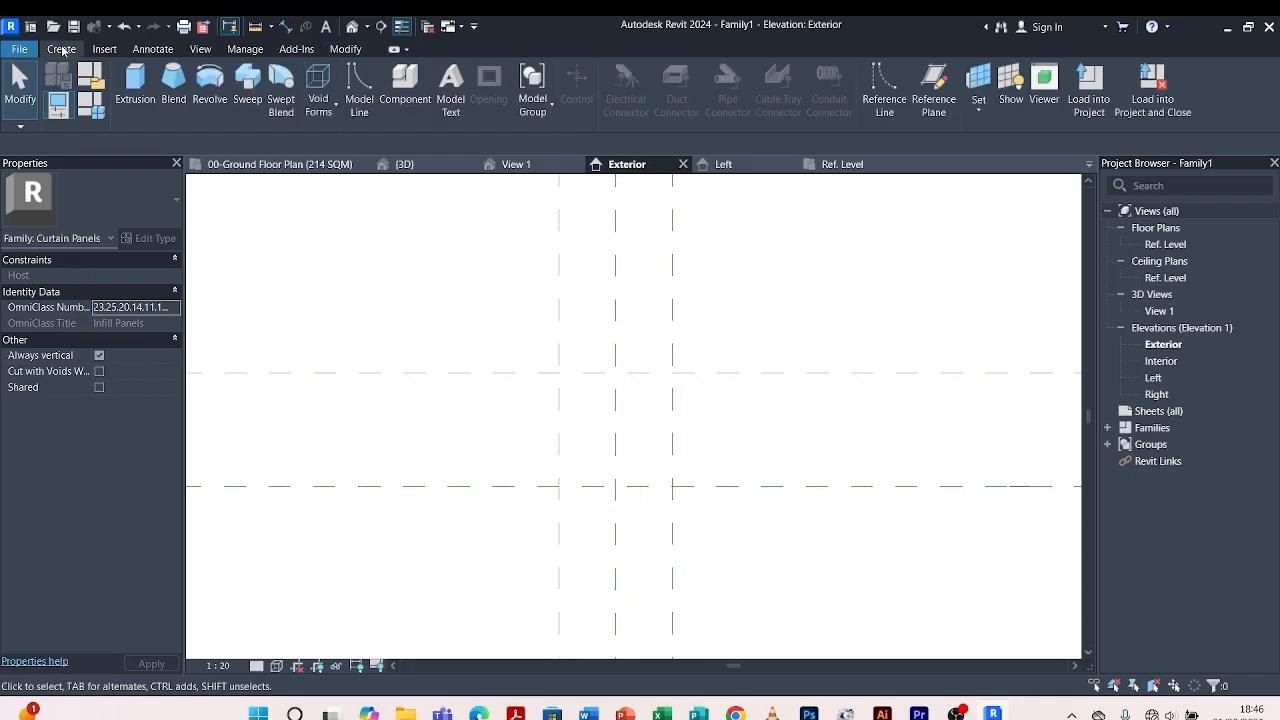
pyautogui.click(933, 97)
pyautogui.scroll(2, 564, 444)
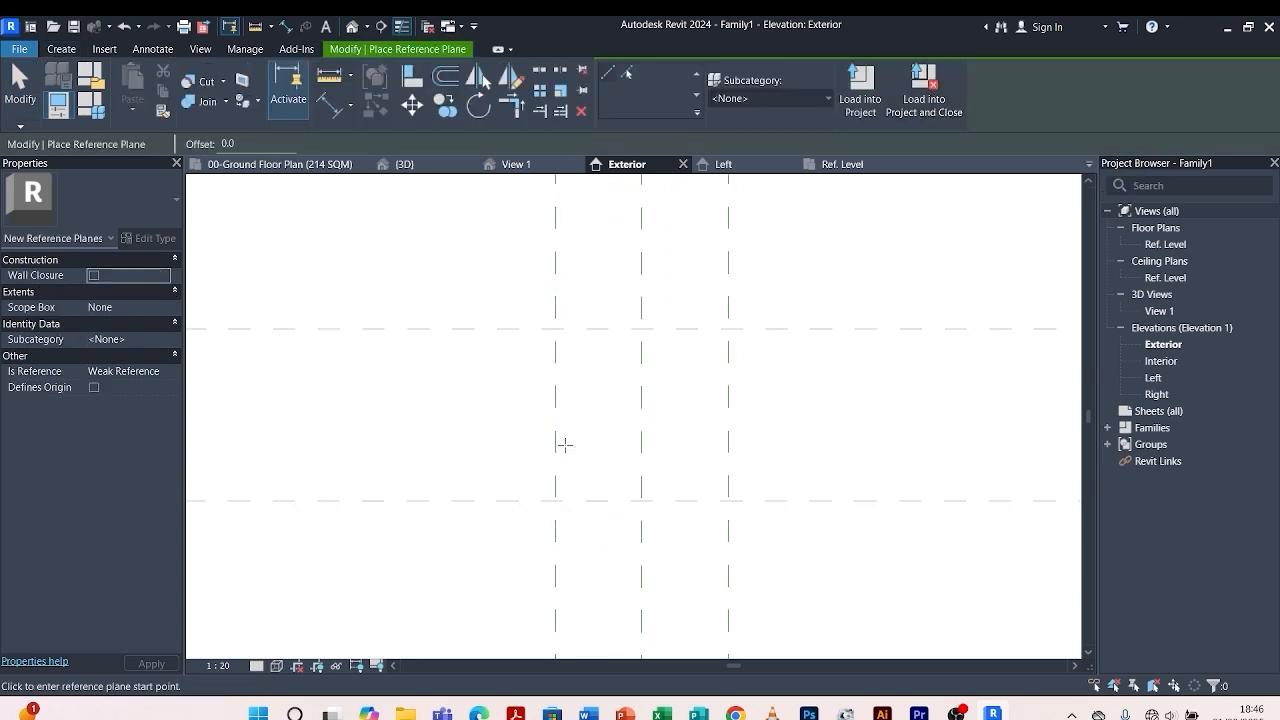
pyautogui.click(467, 415)
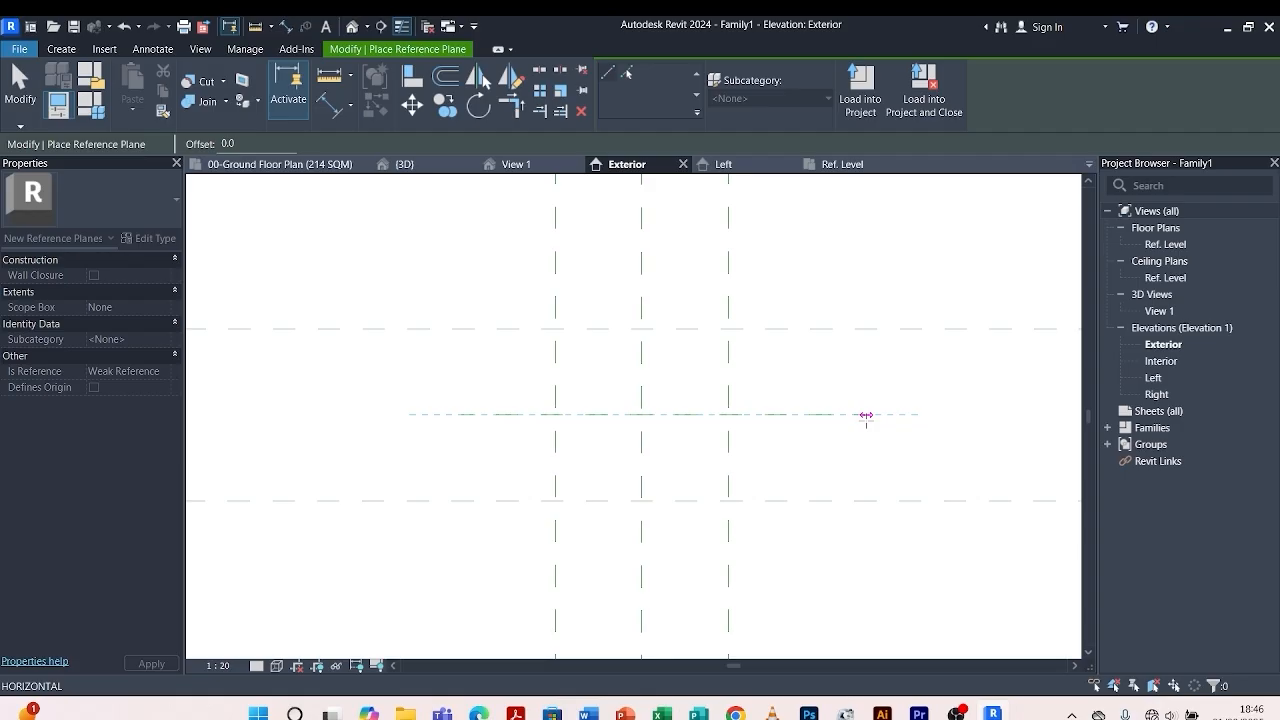
pyautogui.click(866, 415)
pyautogui.press('Escape')
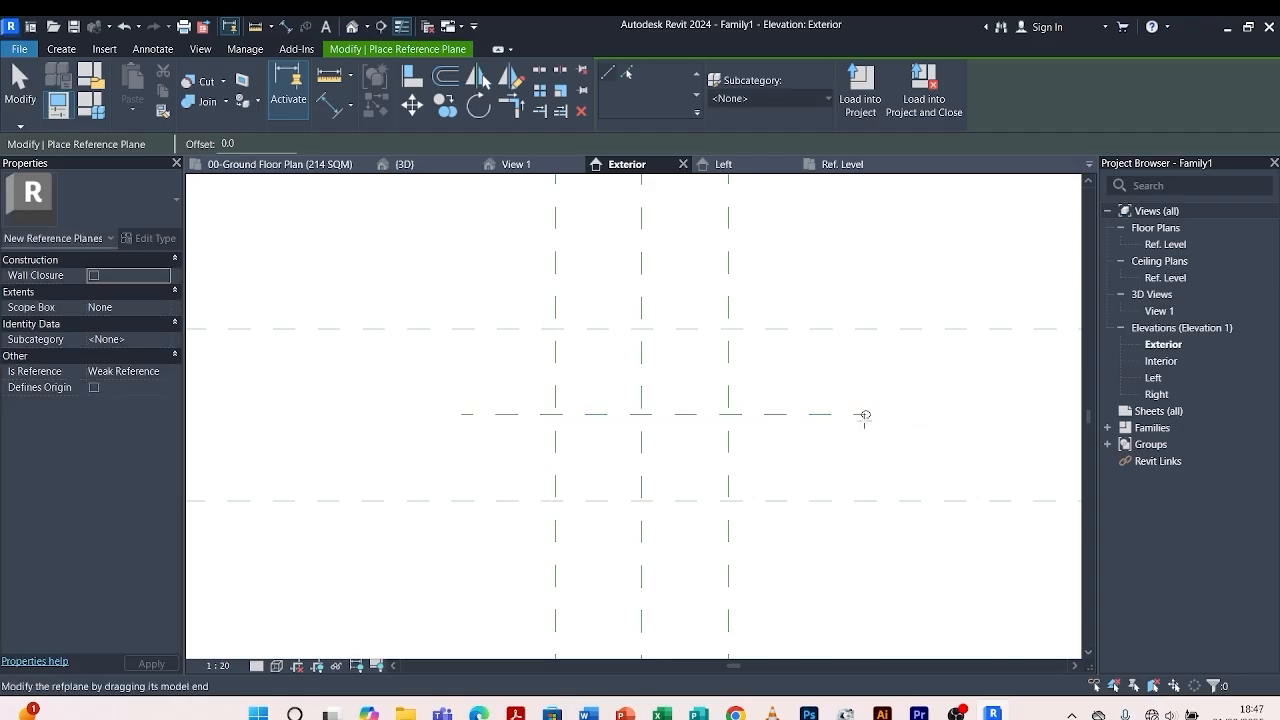
# Set the new horizontal reference plane's distance from the Top plane to 250 mm.
pyautogui.click(771, 421)
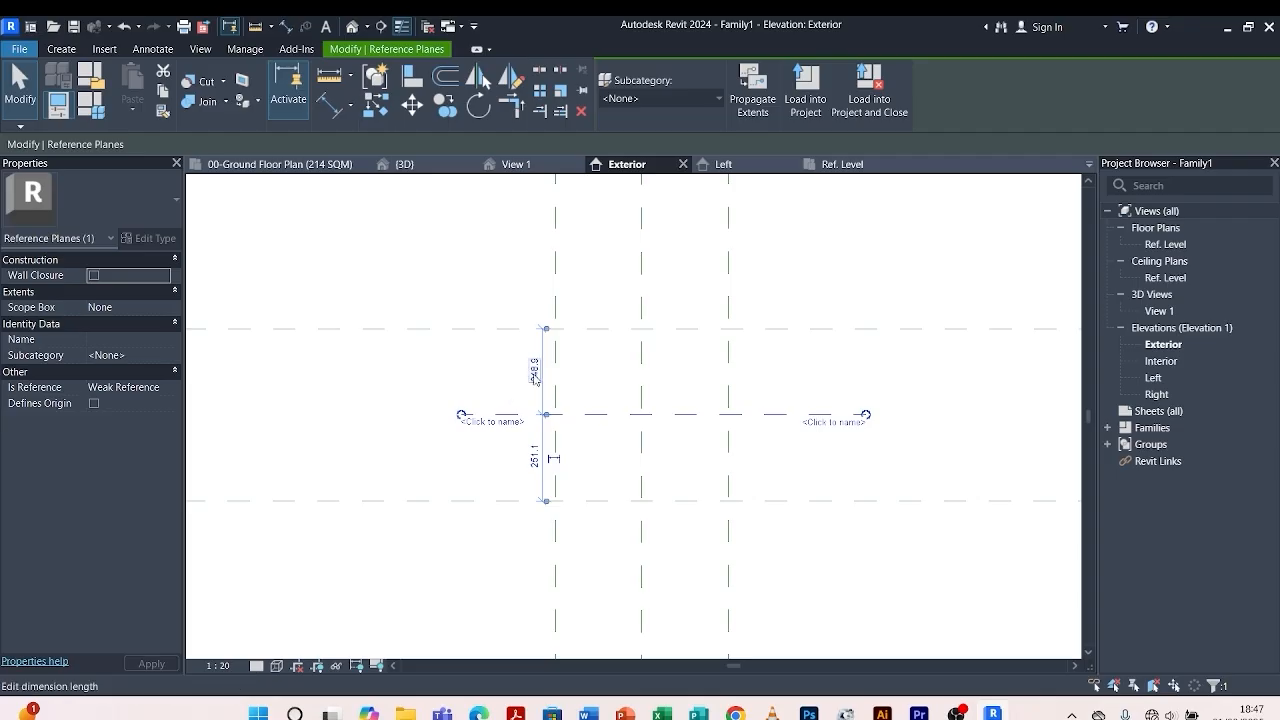
pyautogui.click(535, 371)
pyautogui.write('250')
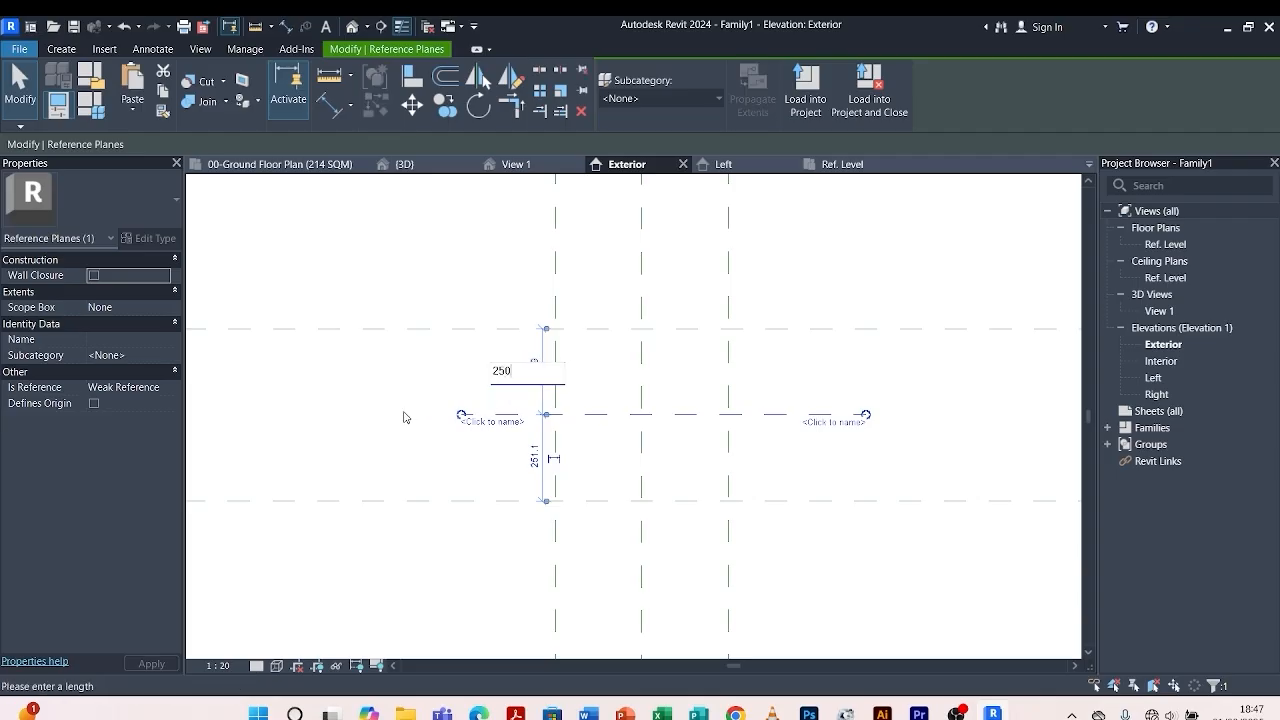
pyautogui.press('Return')
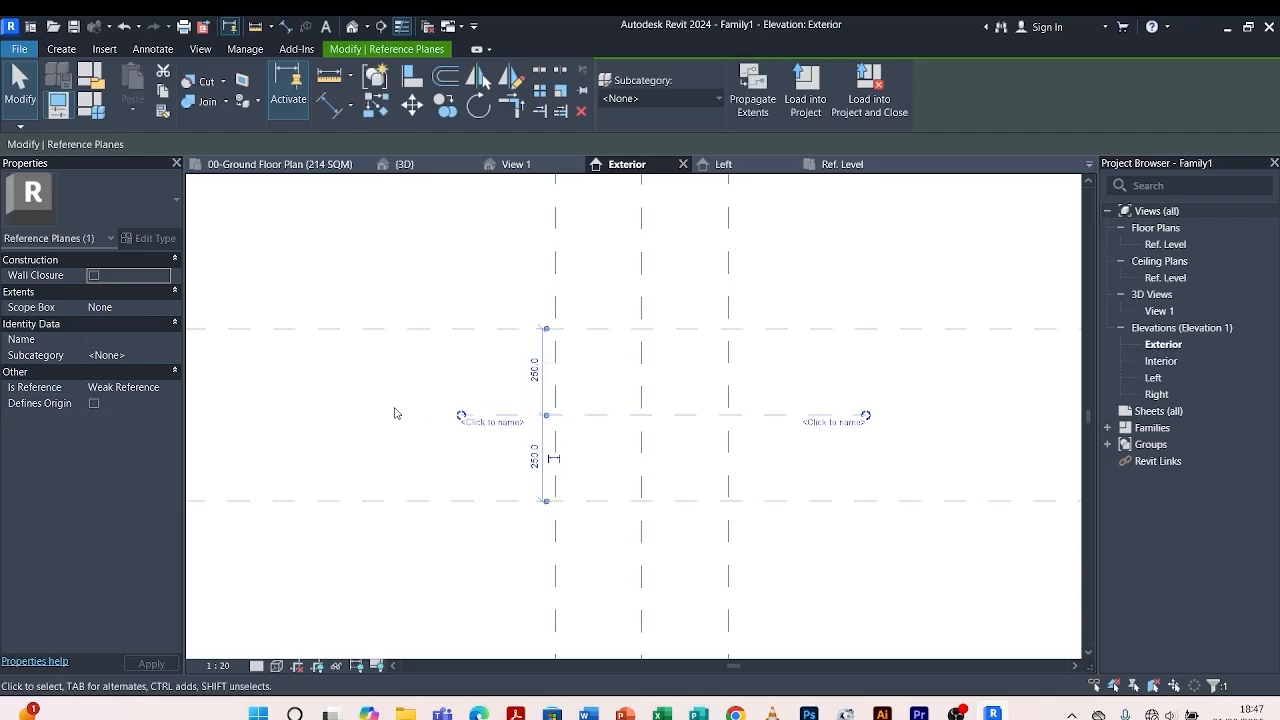
pyautogui.click(395, 413)
pyautogui.scroll(5, 589, 424)
pyautogui.scroll(-2, 699, 403)
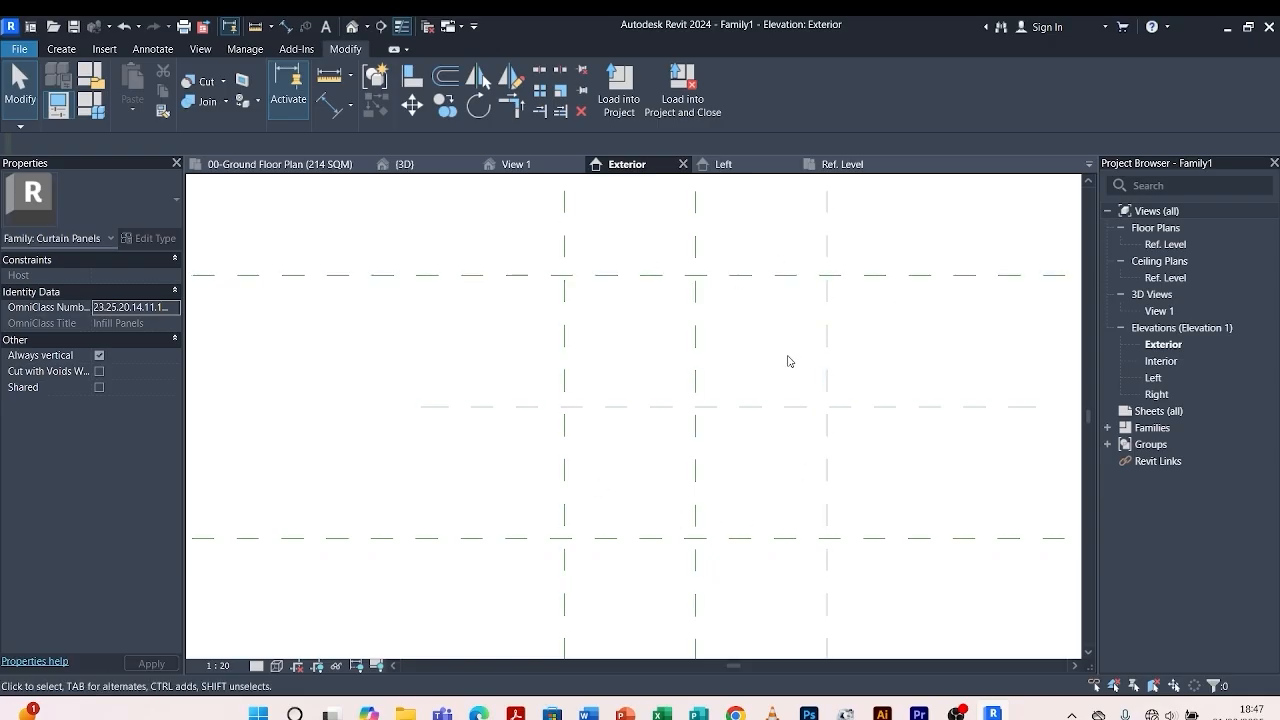
pyautogui.scroll(-1, 670, 323)
pyautogui.scroll(1, 768, 372)
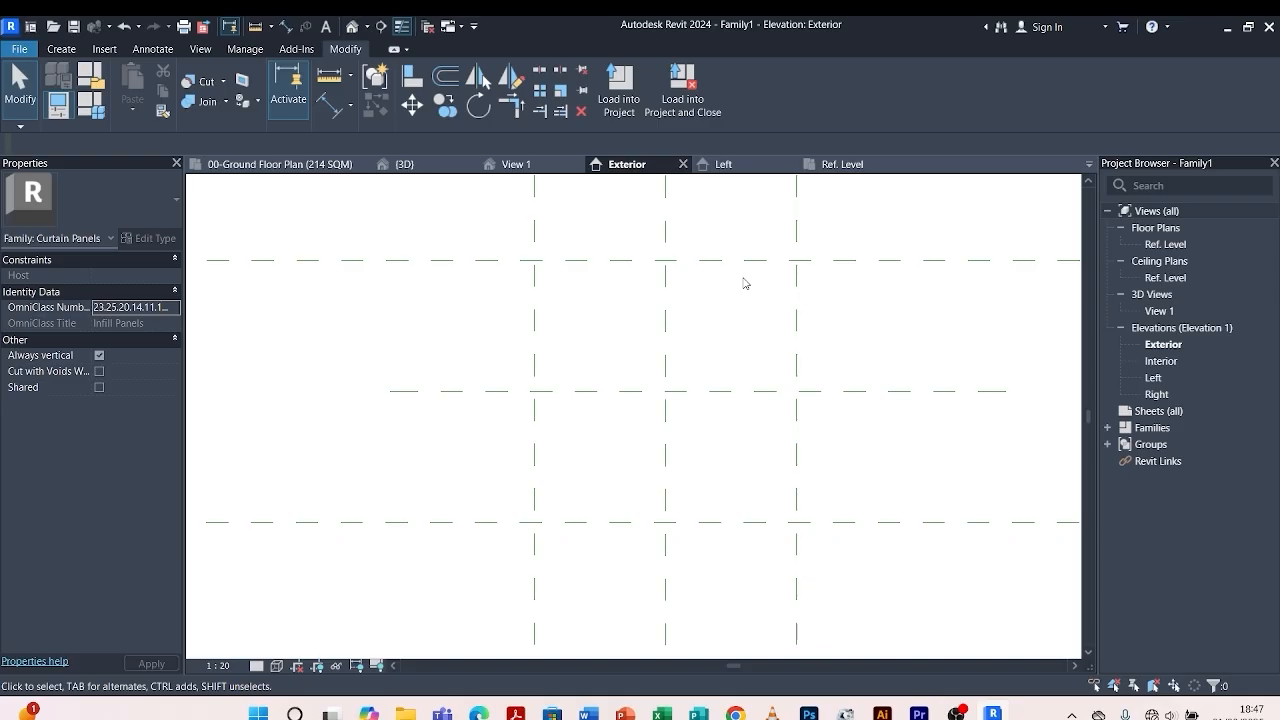
# Import the image terracotta-jali-wall-tile.jpg from the Downloads folder and place it centred on the middle reference planes' intersection.
pyautogui.click(104, 52)
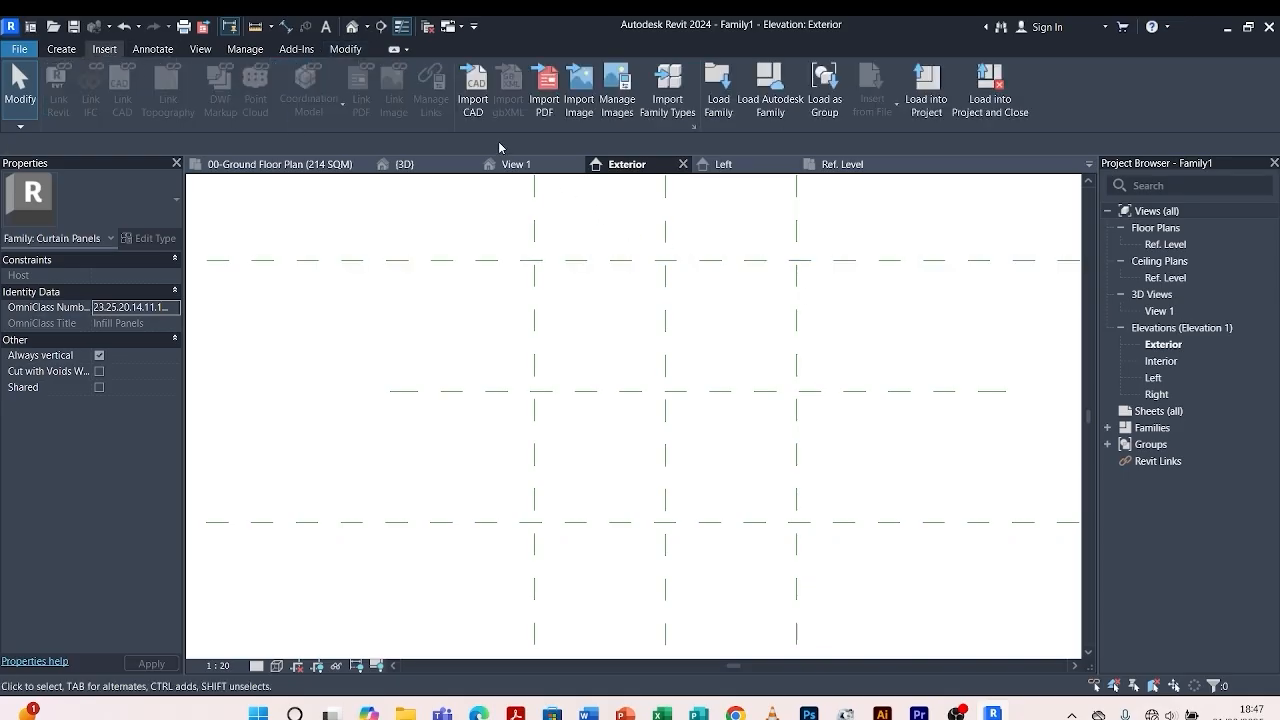
pyautogui.click(580, 90)
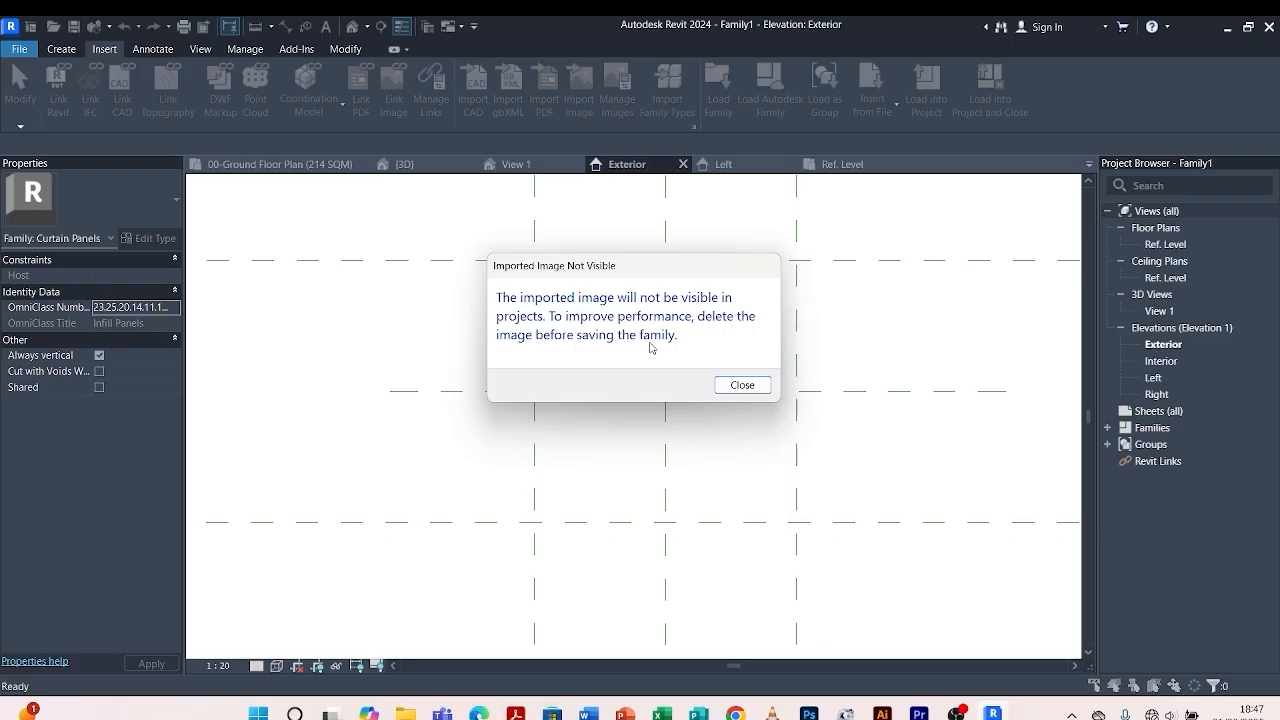
pyautogui.click(730, 386)
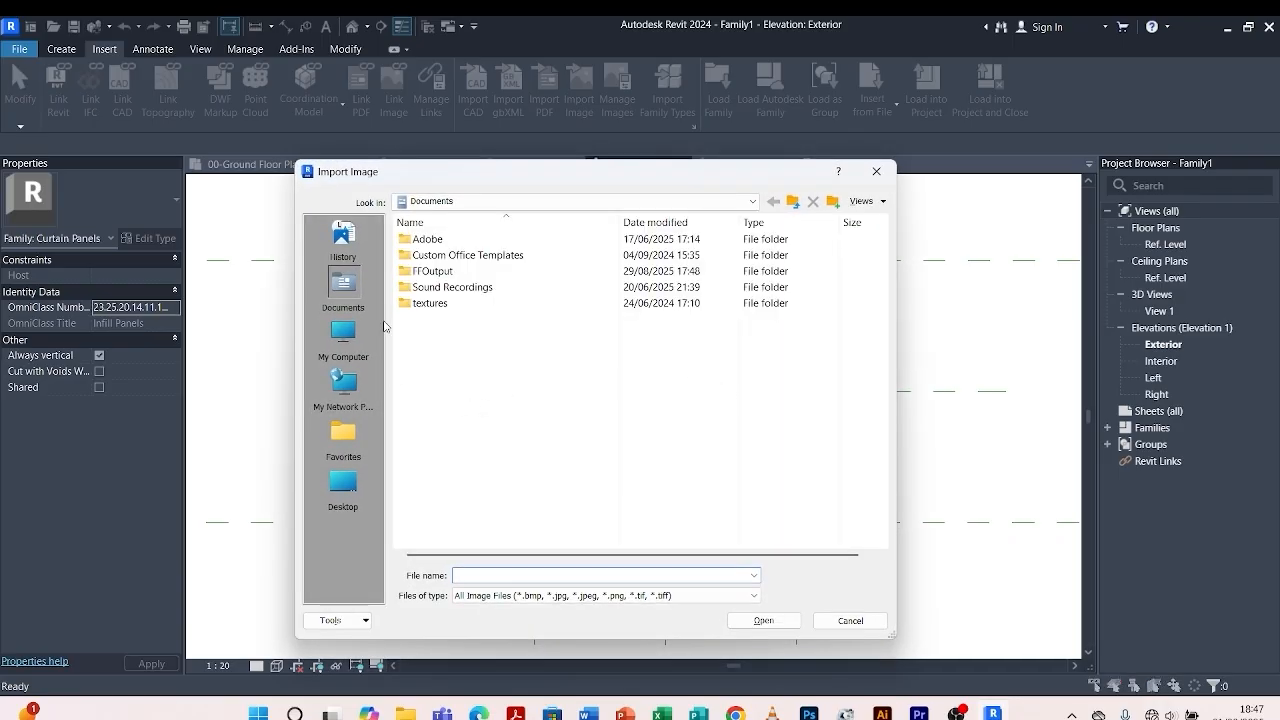
pyautogui.click(345, 485)
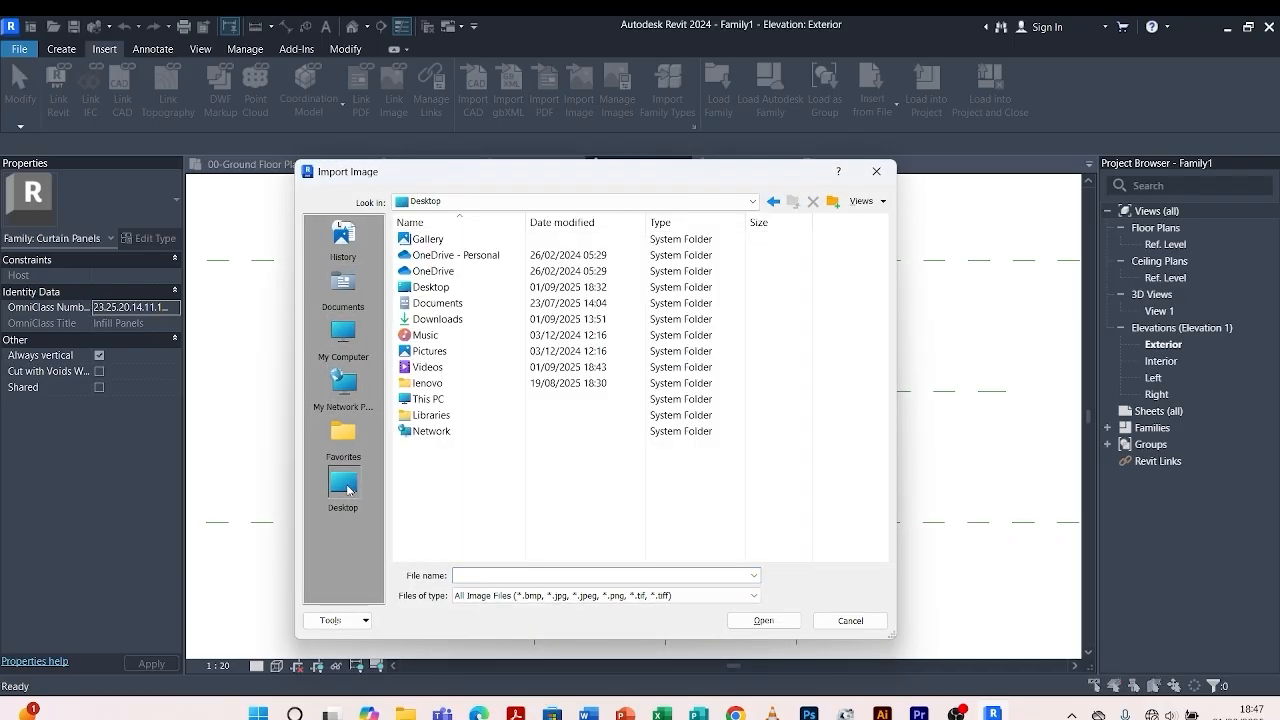
pyautogui.click(437, 320)
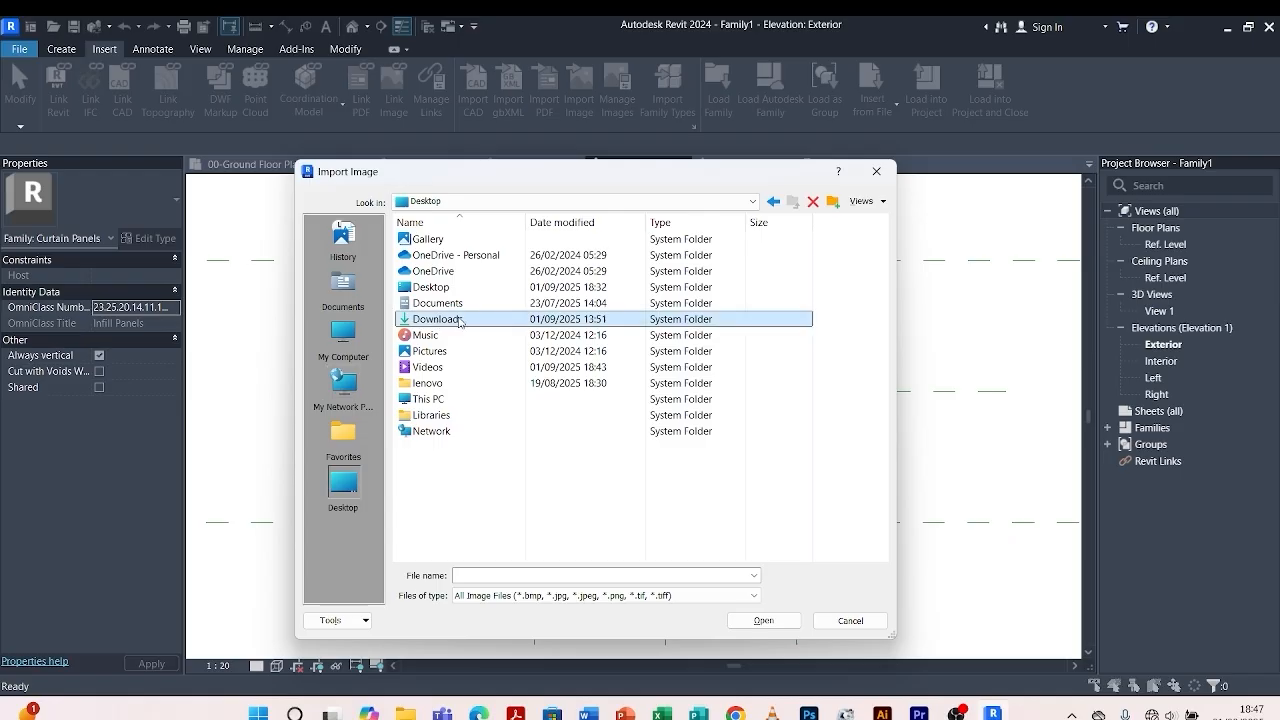
pyautogui.doubleClick(437, 320)
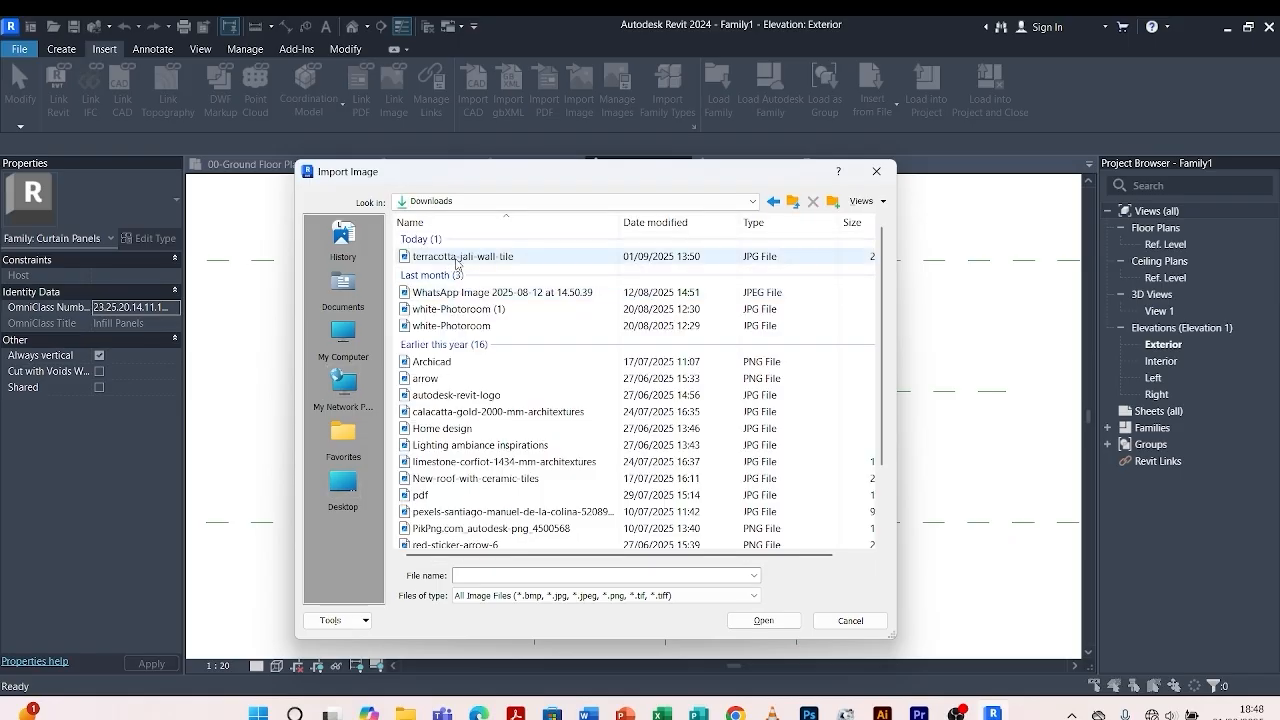
pyautogui.click(460, 257)
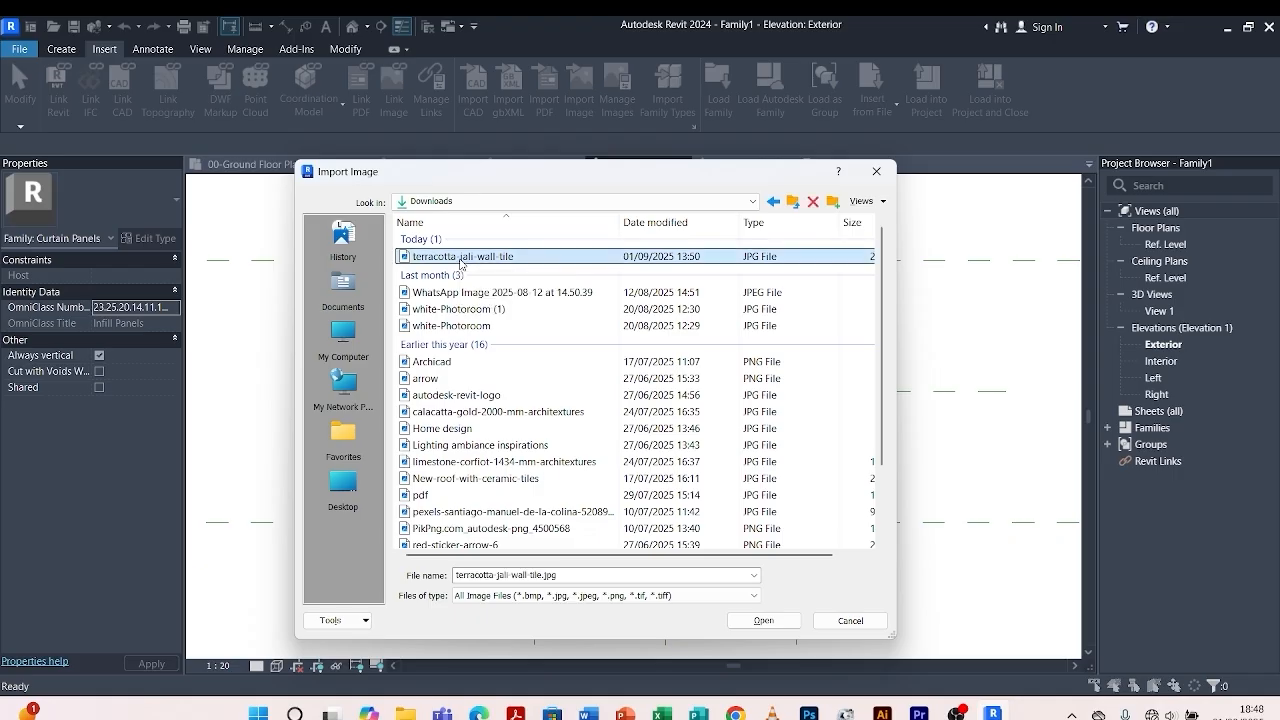
pyautogui.click(786, 620)
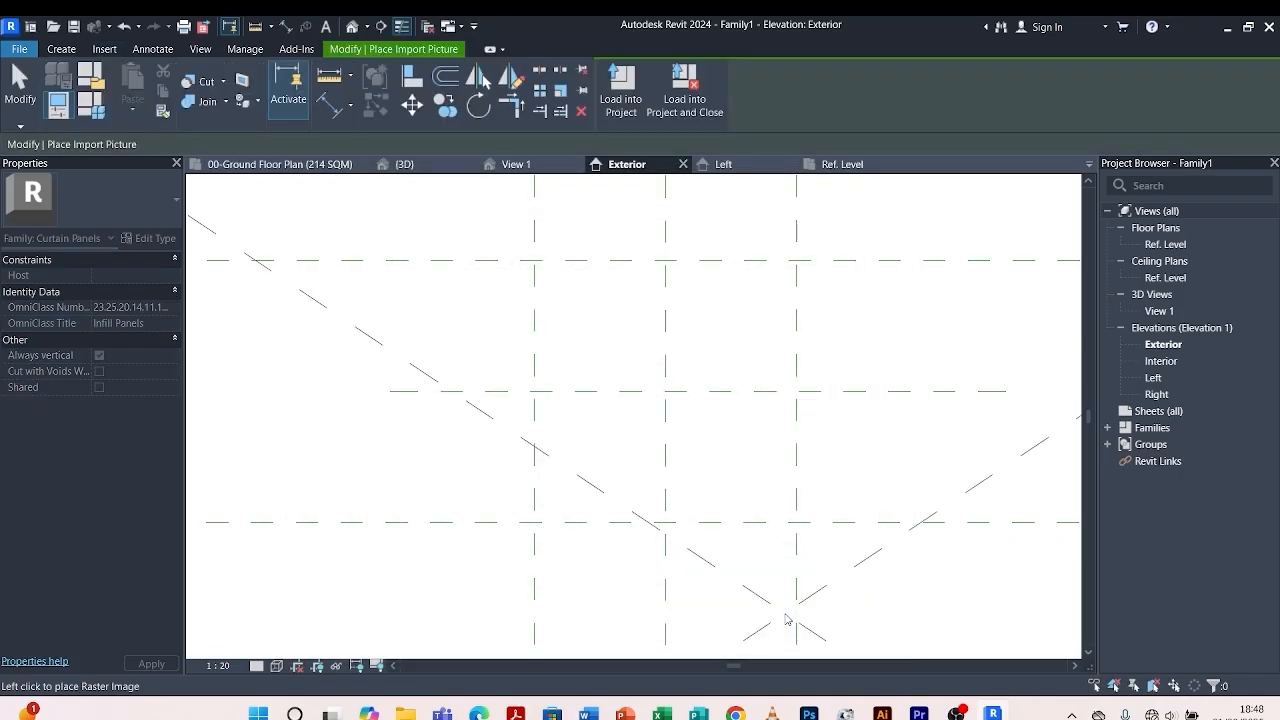
pyautogui.click(668, 403)
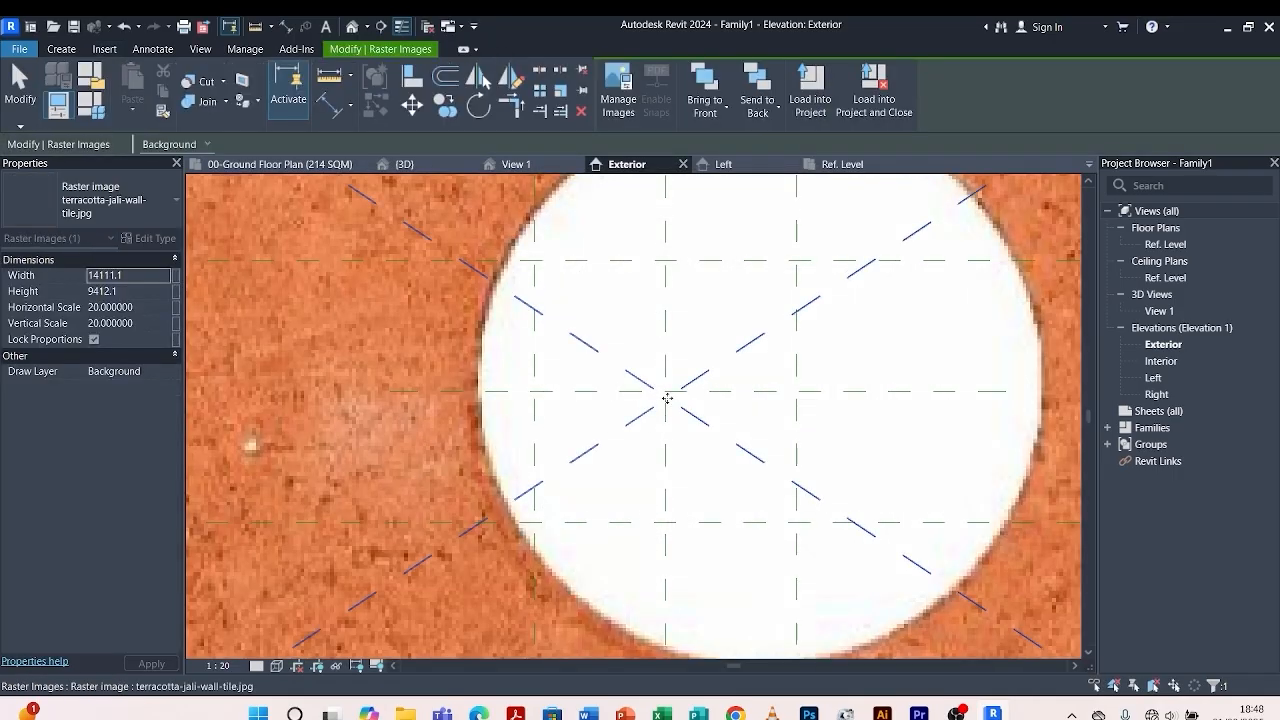
pyautogui.scroll(-10, 650, 375)
pyautogui.press('Escape')
# Scale the tile image graphically from its lower-left corner down to a width of about 700 mm.
pyautogui.click(628, 346)
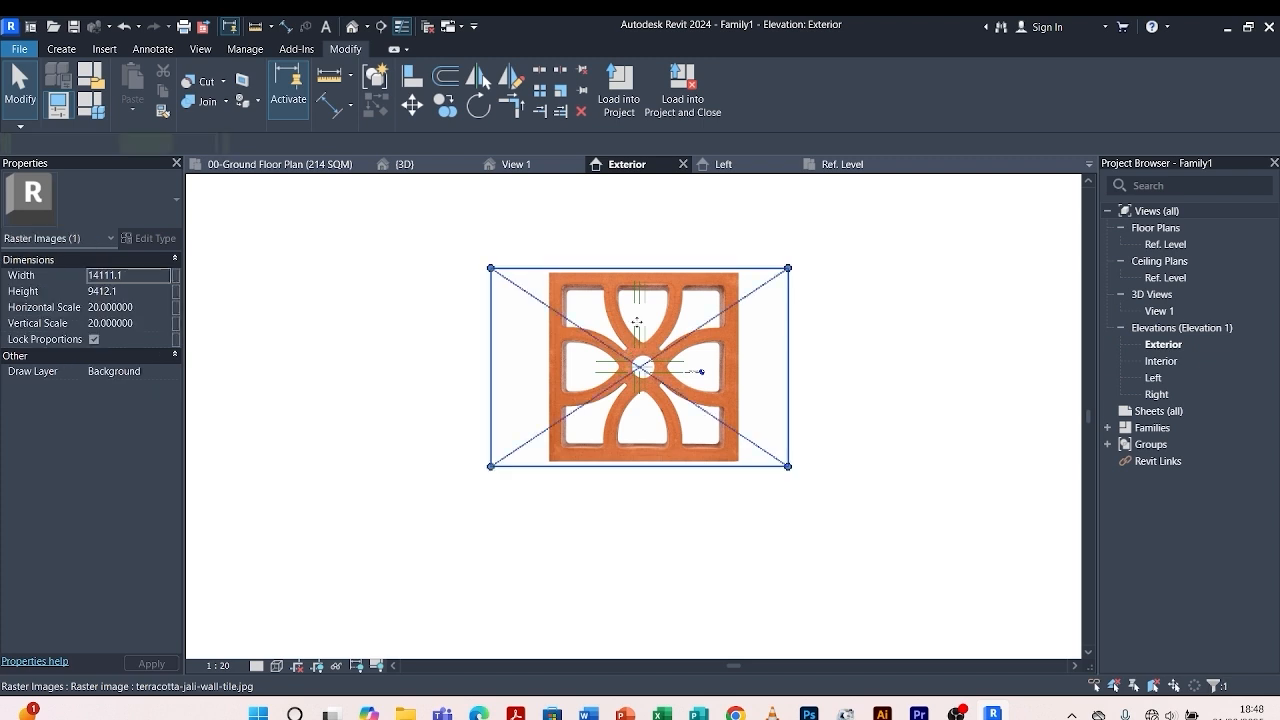
pyautogui.scroll(2, 650, 410)
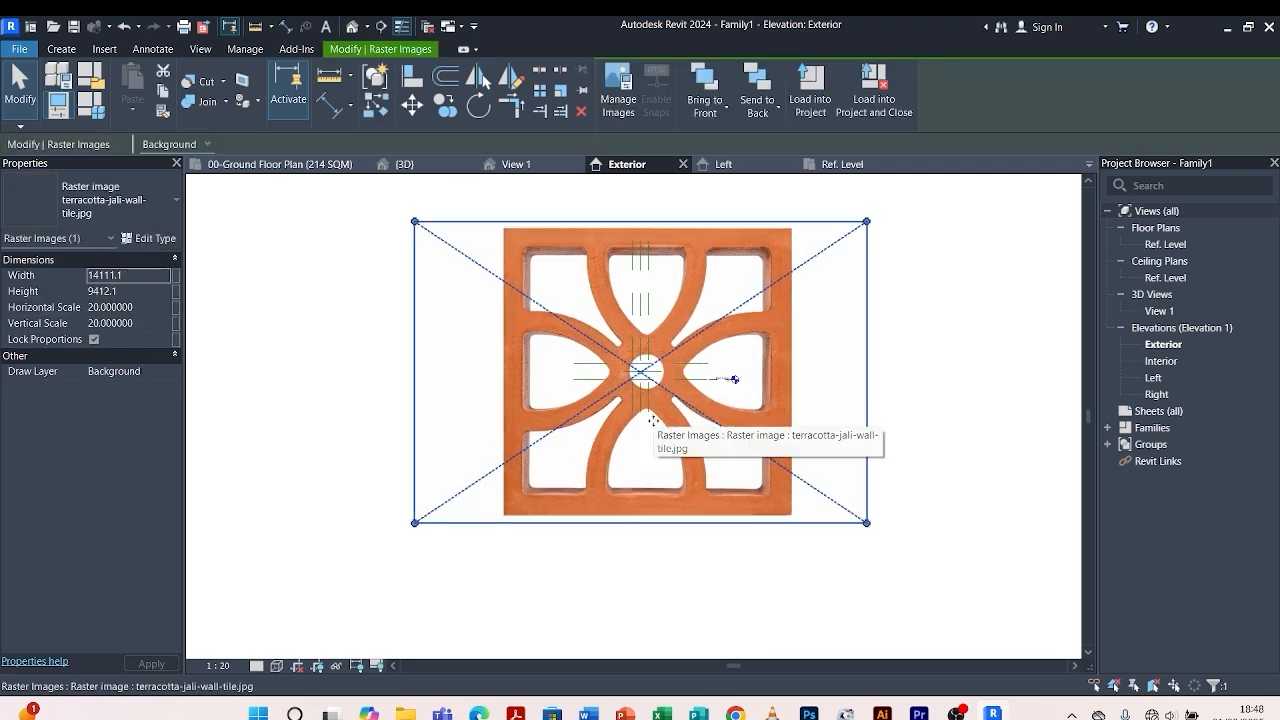
pyautogui.scroll(-1, 632, 433)
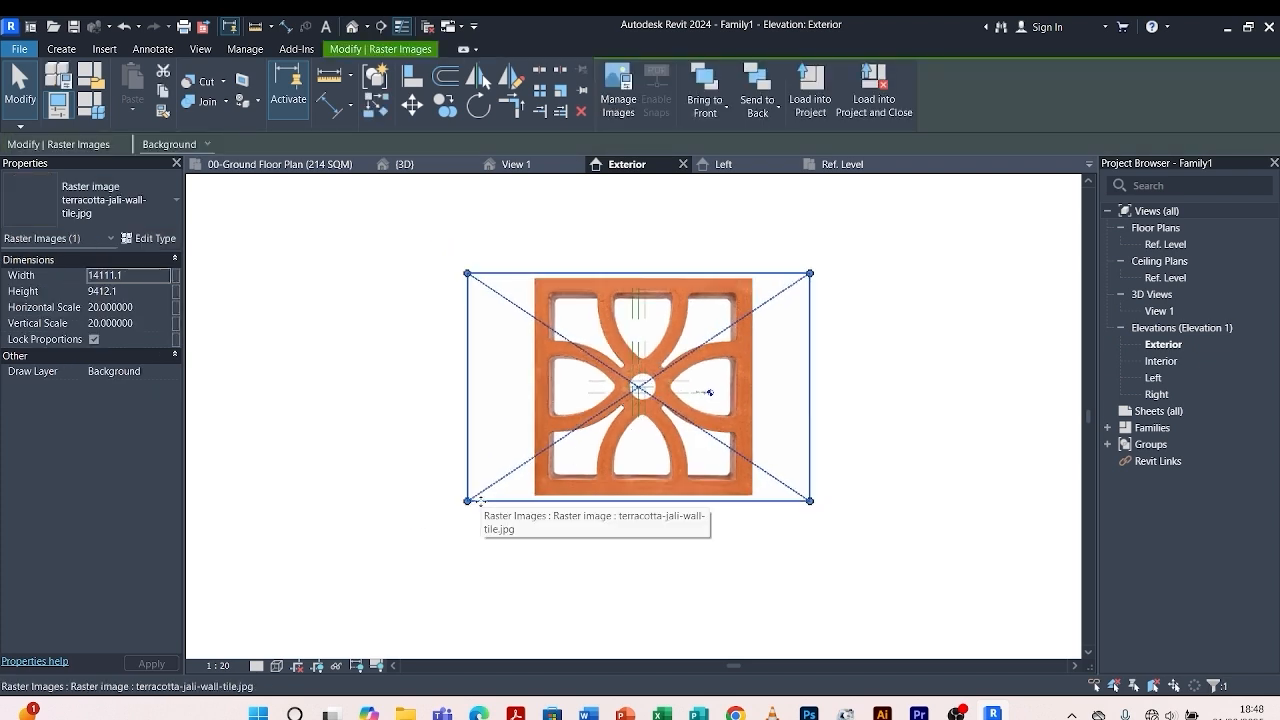
pyautogui.scroll(3, 541, 501)
pyautogui.scroll(-3, 478, 445)
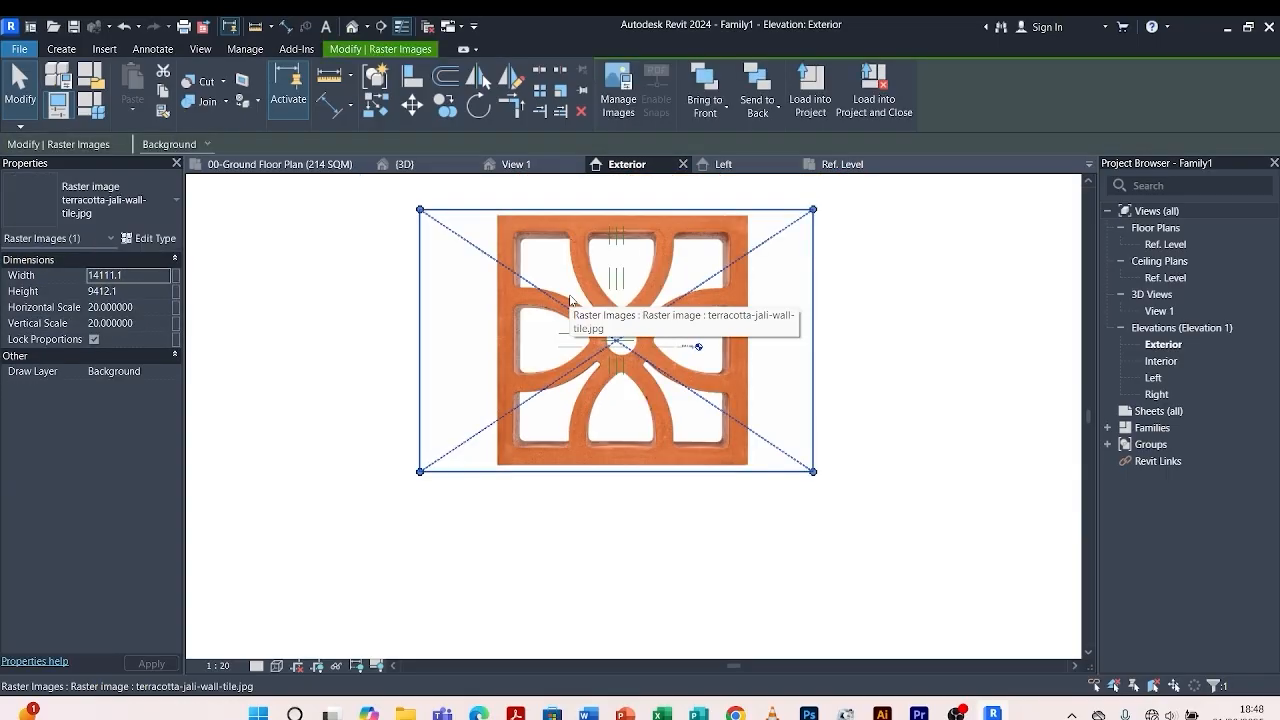
pyautogui.click(560, 97)
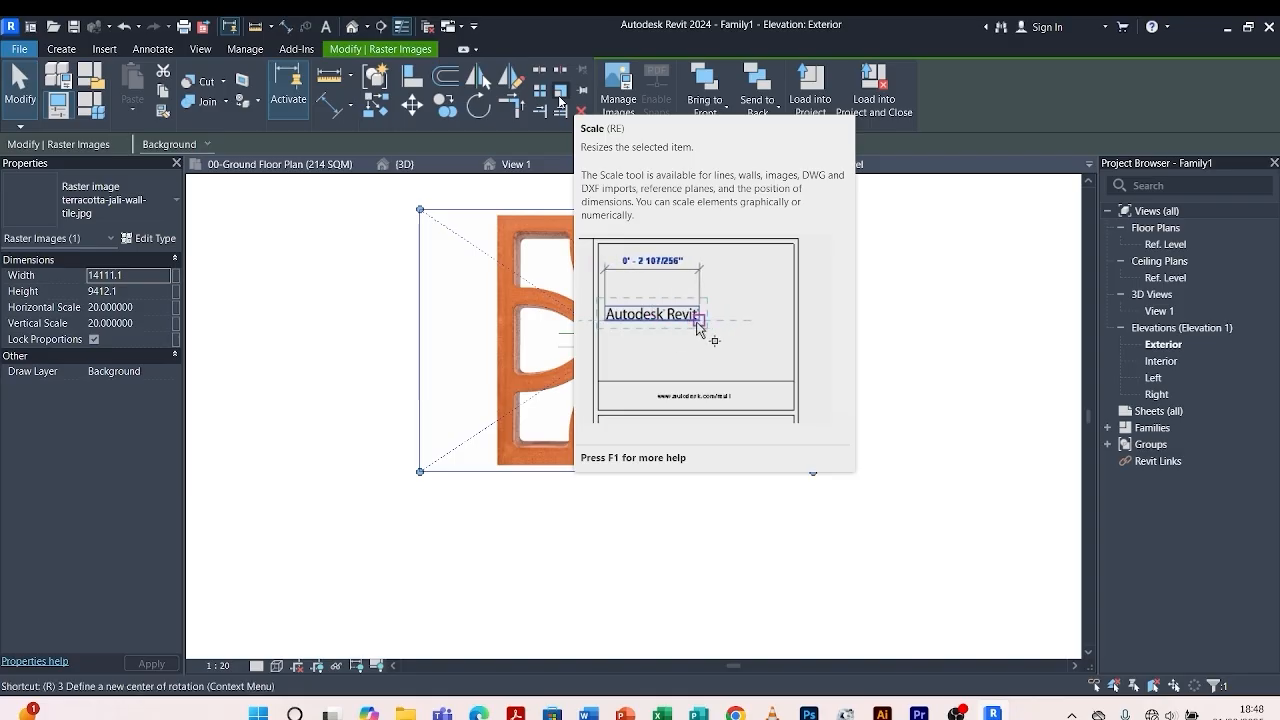
pyautogui.scroll(2, 500, 461)
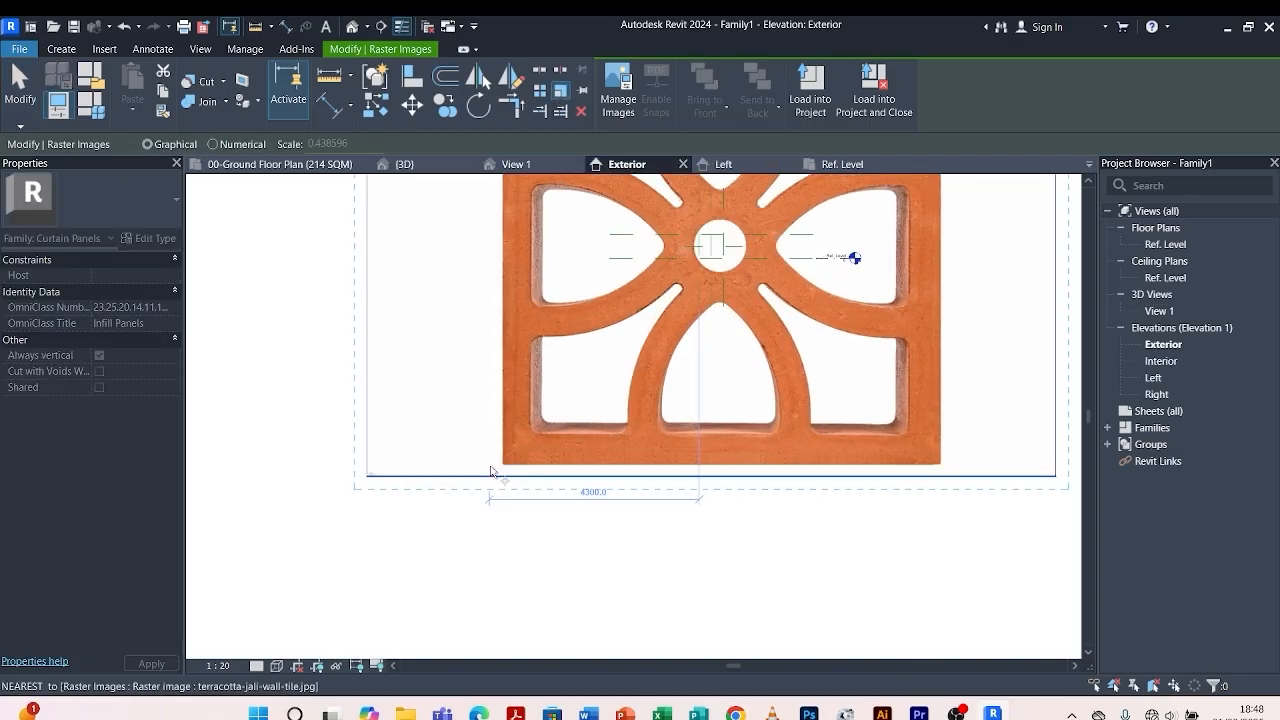
pyautogui.click(367, 477)
pyautogui.scroll(-2, 428, 447)
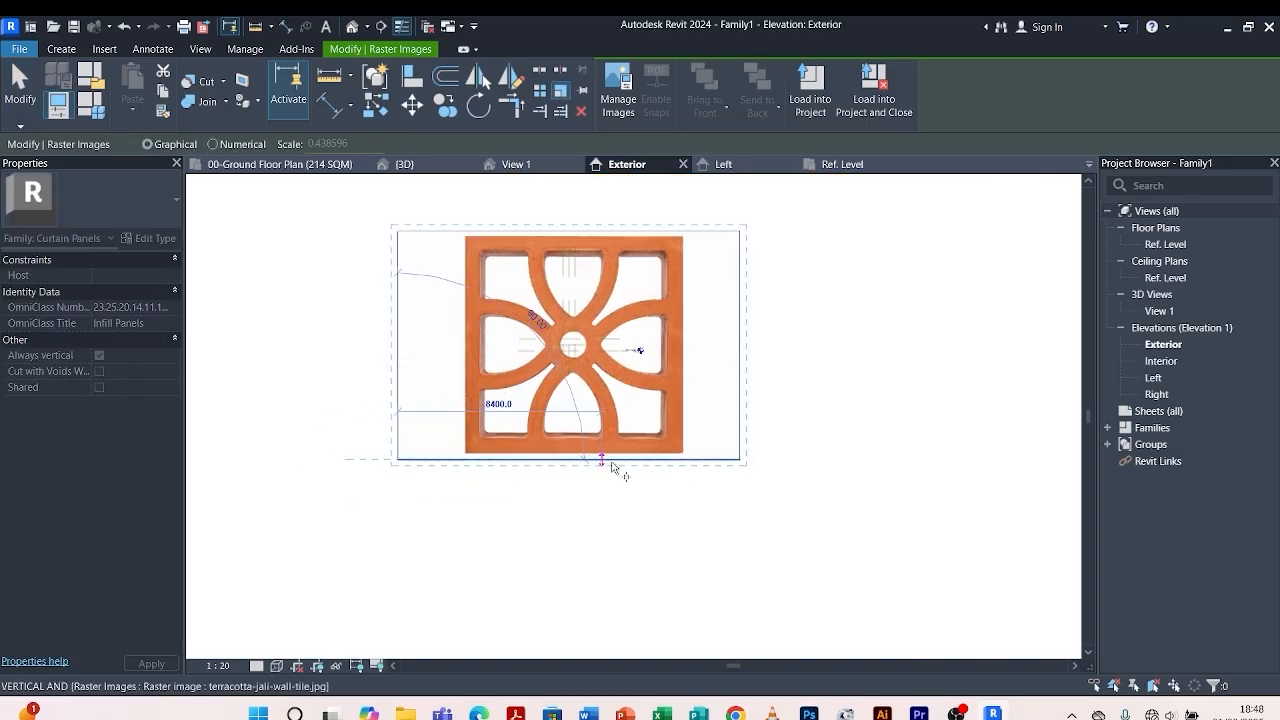
pyautogui.click(739, 459)
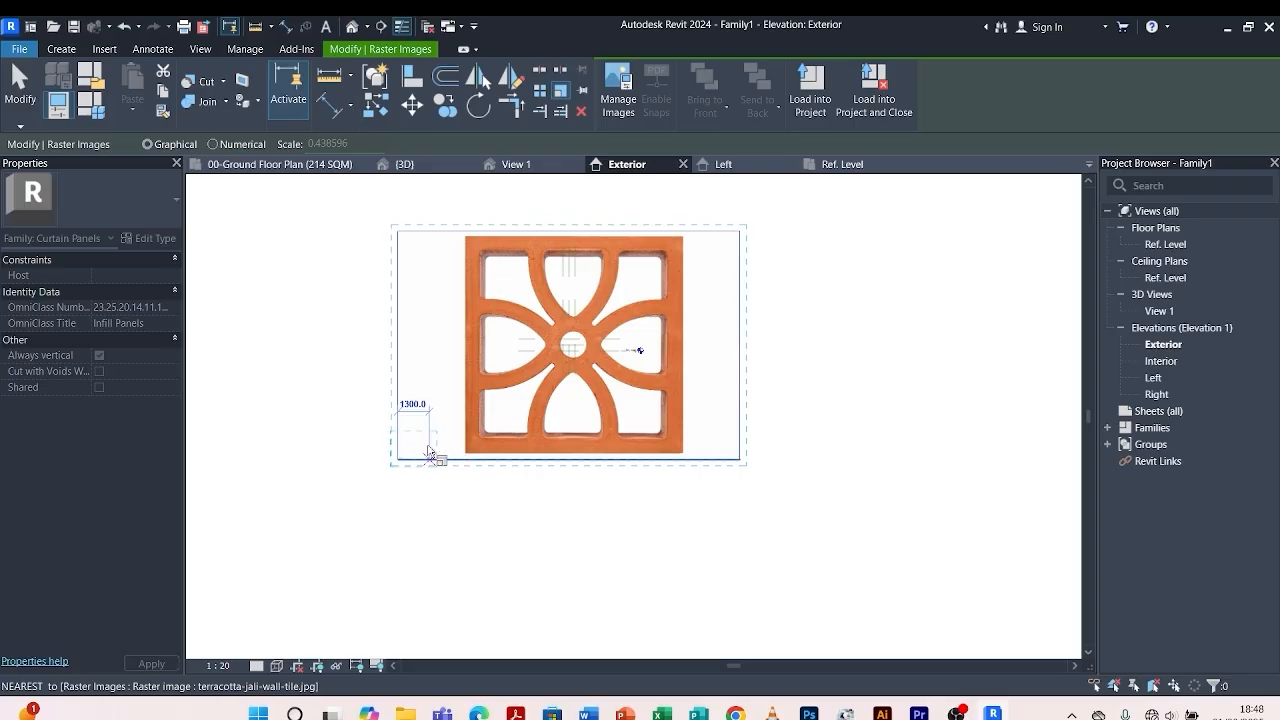
pyautogui.scroll(2, 405, 450)
pyautogui.scroll(2, 395, 447)
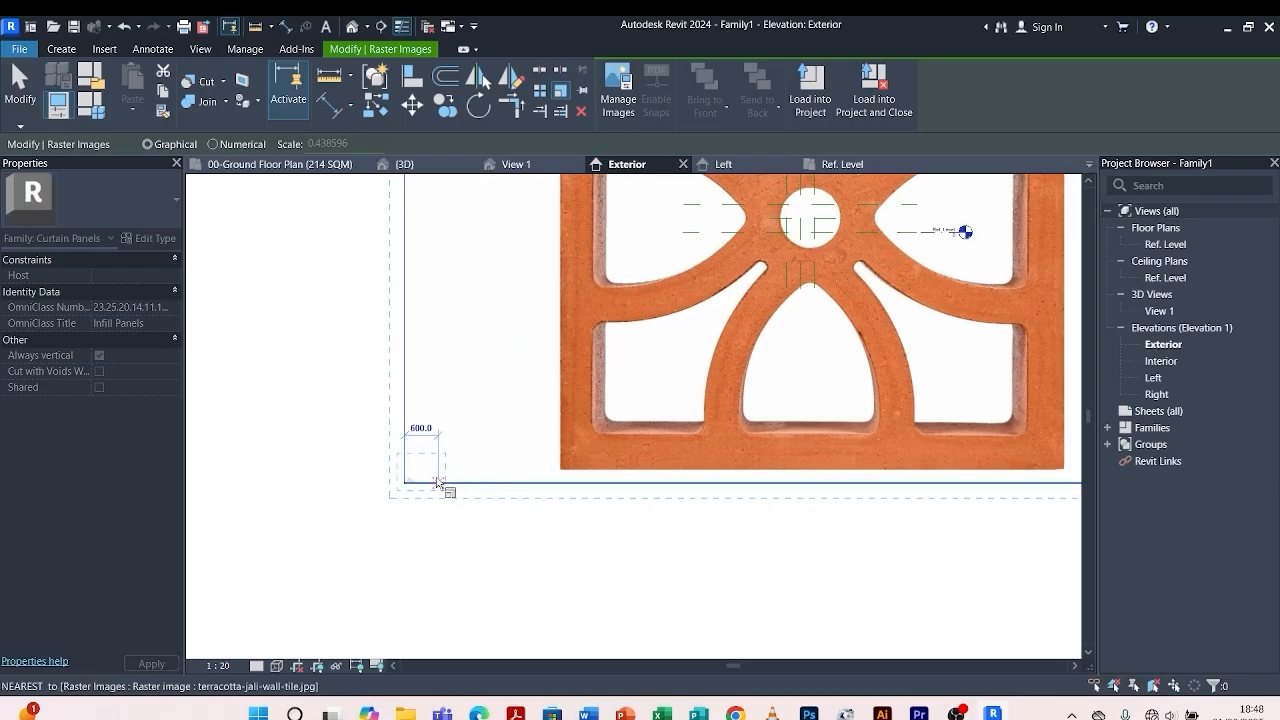
pyautogui.click(440, 483)
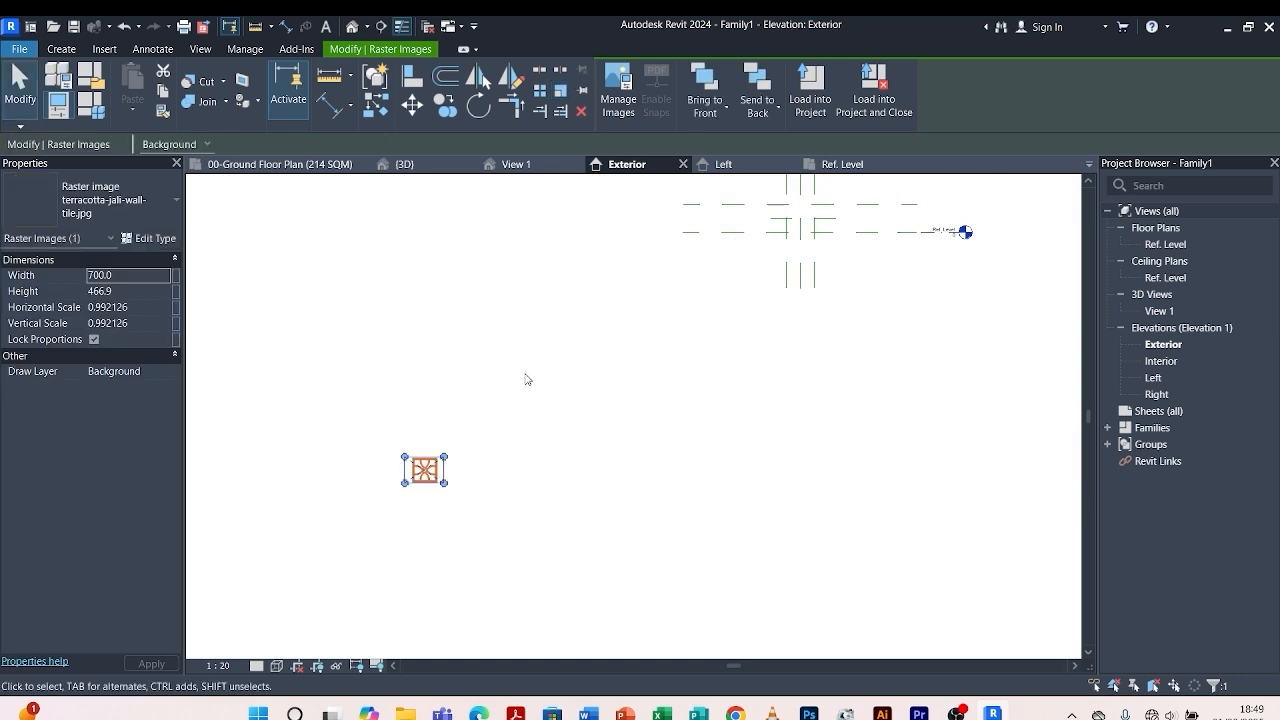
# Move the image so the tile's lower-left corner sits where the Left reference plane meets the Ref. Level.
pyautogui.scroll(1, 380, 501)
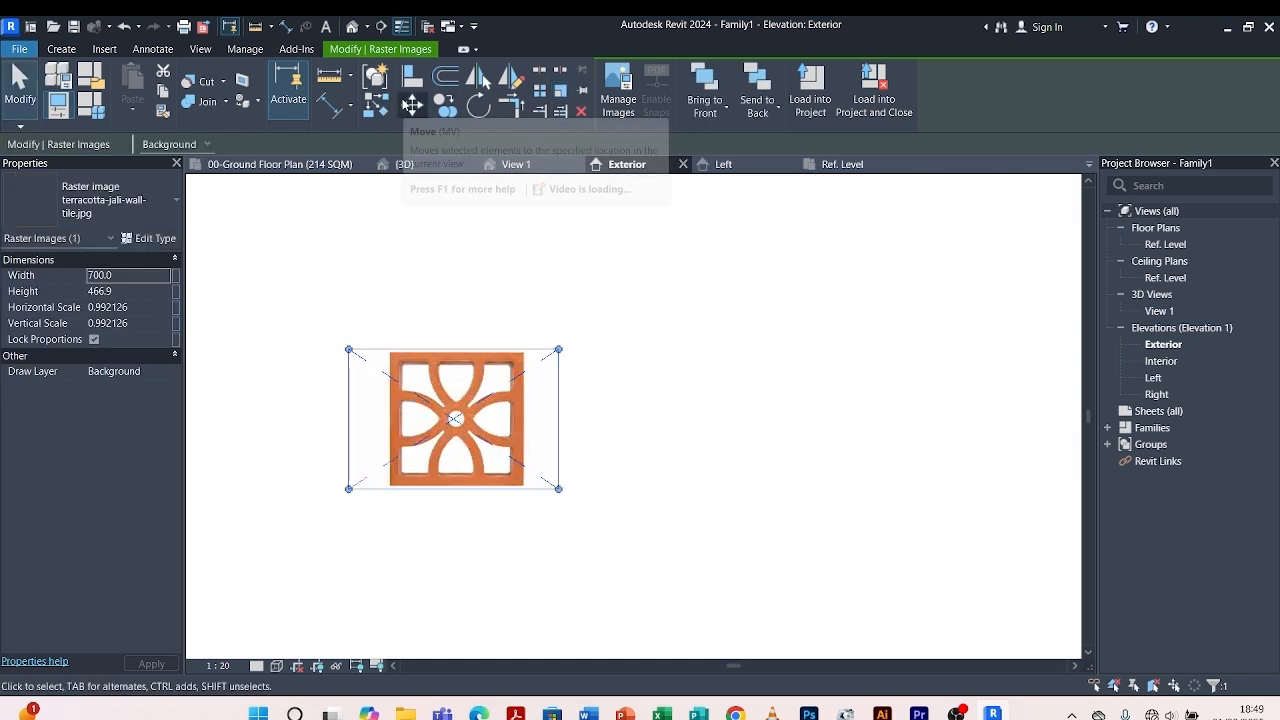
pyautogui.click(413, 106)
pyautogui.scroll(2, 387, 517)
pyautogui.scroll(3, 387, 517)
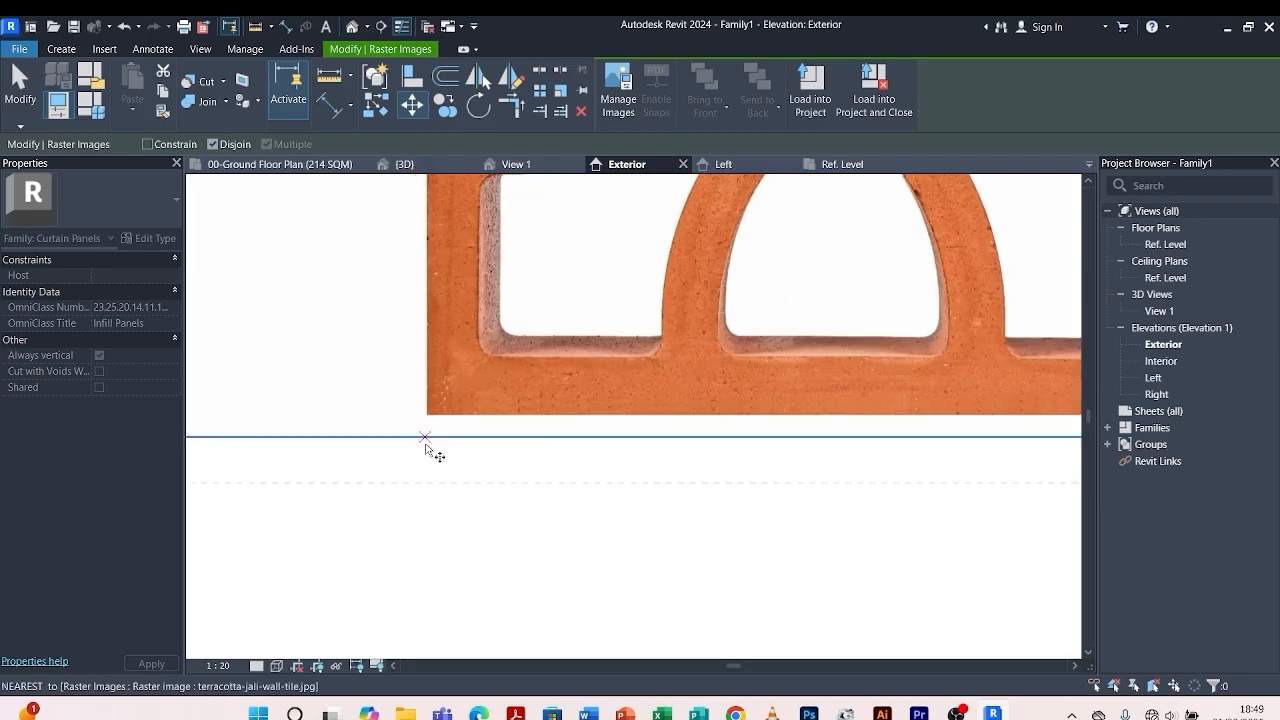
pyautogui.click(419, 384)
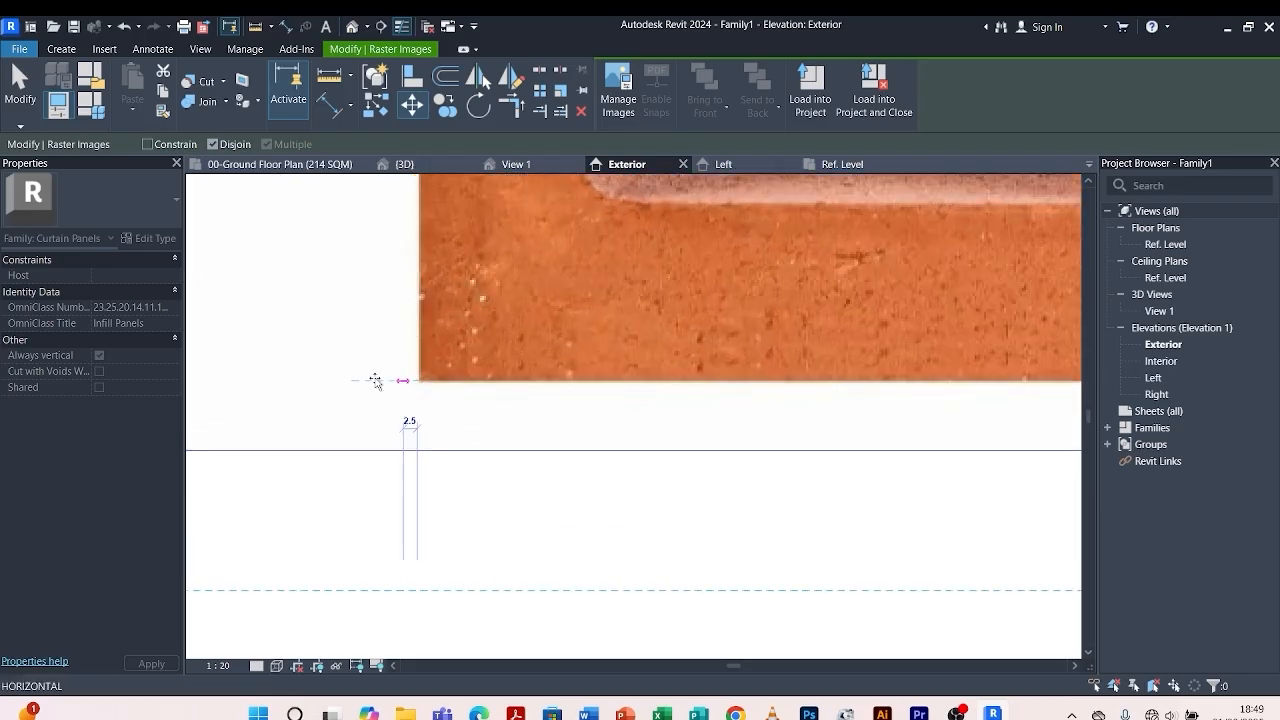
pyautogui.scroll(-5, 390, 420)
pyautogui.scroll(-3, 392, 433)
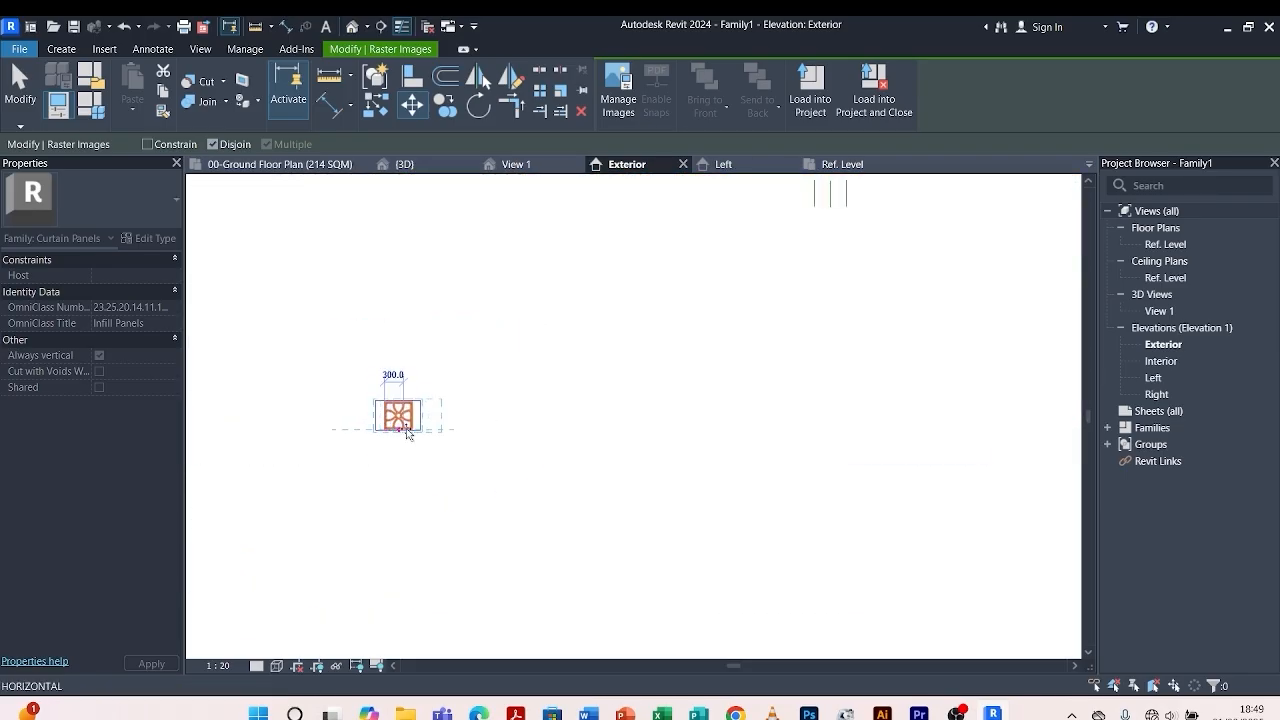
pyautogui.scroll(2, 690, 285)
pyautogui.scroll(4, 660, 294)
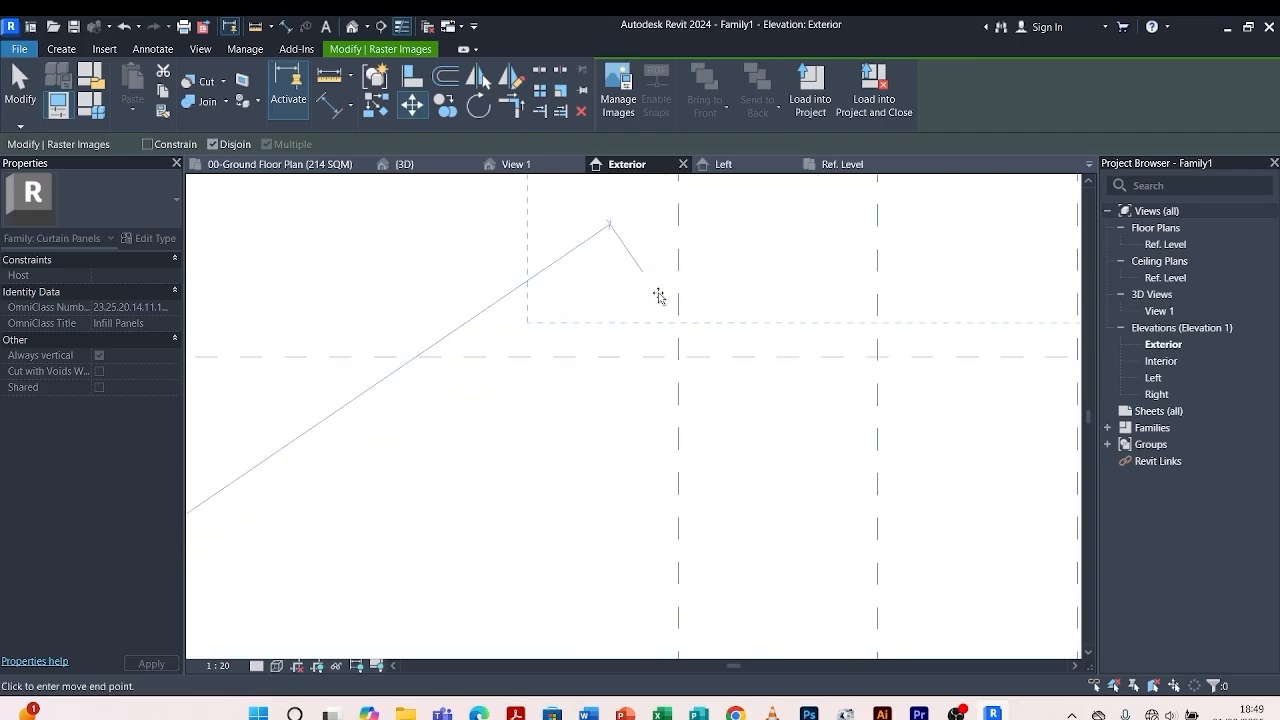
pyautogui.click(679, 368)
pyautogui.scroll(-4, 555, 405)
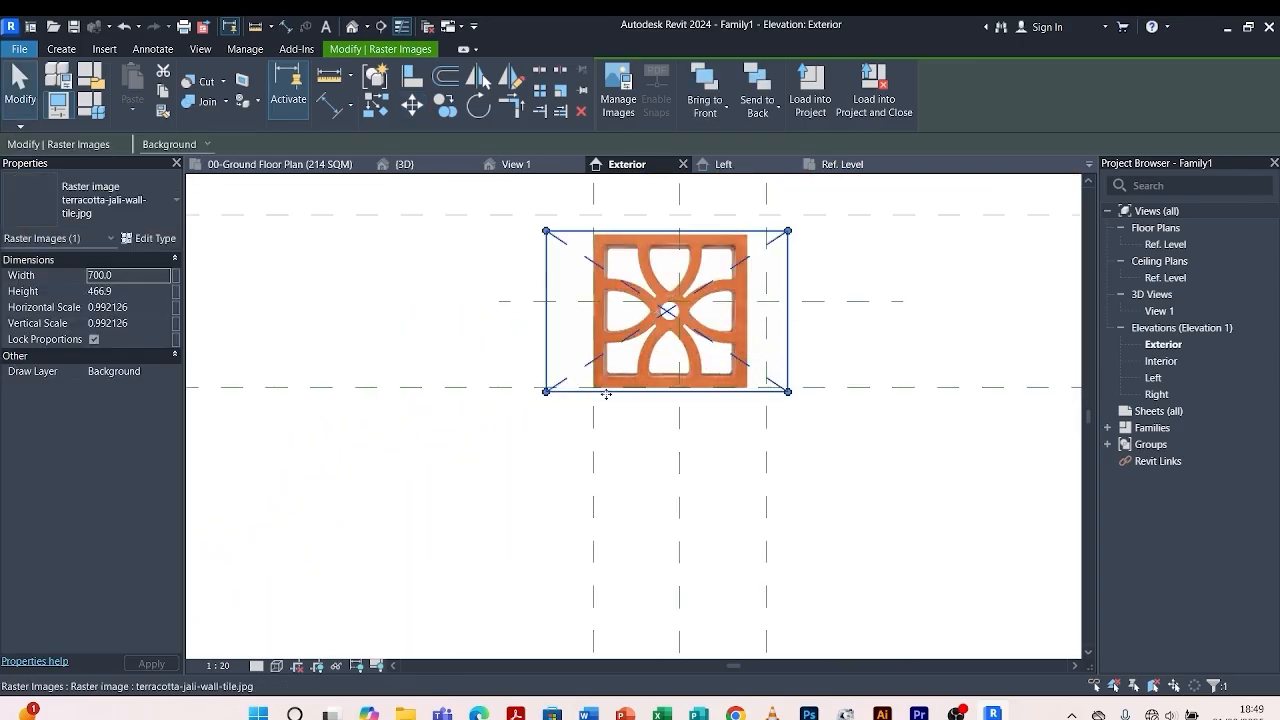
# Scale the image graphically from the tile's lower-left corner until its lower-right corner meets the Right reference plane, then deselect it.
pyautogui.scroll(4, 600, 391)
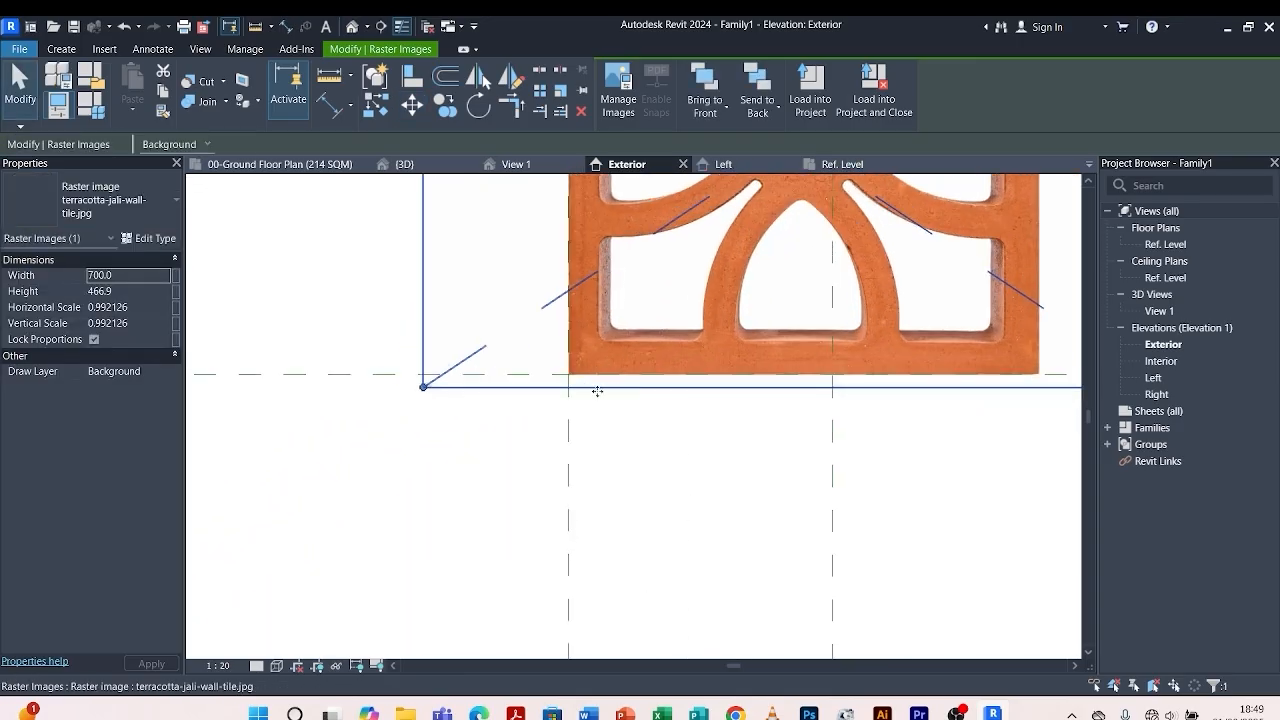
pyautogui.click(560, 90)
pyautogui.scroll(3, 578, 405)
pyautogui.scroll(3, 578, 405)
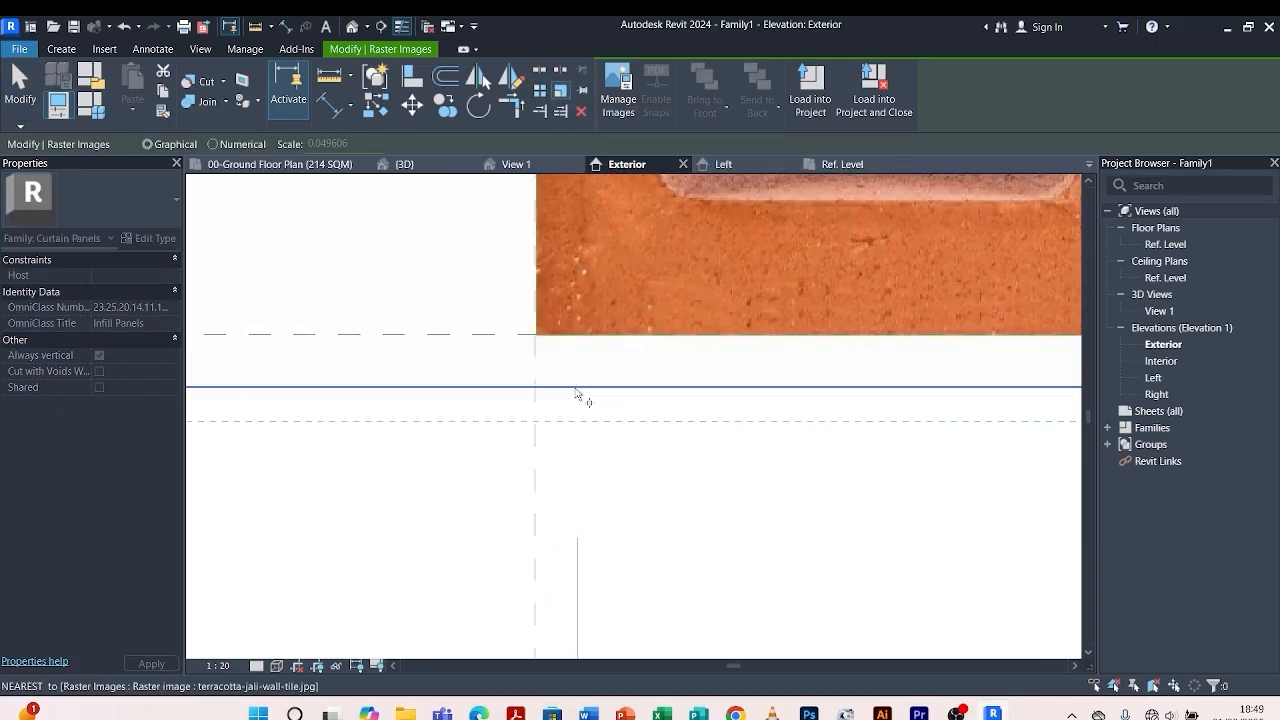
pyautogui.click(535, 335)
pyautogui.scroll(-5, 430, 371)
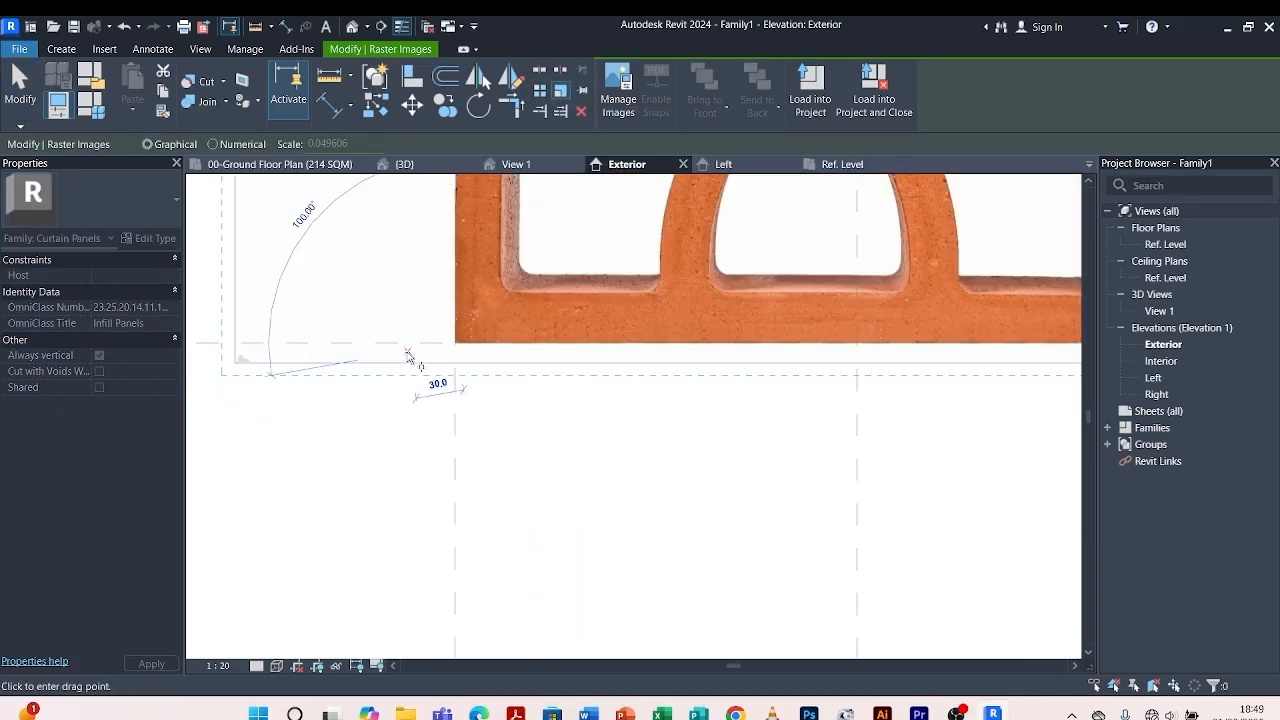
pyautogui.scroll(3, 575, 392)
pyautogui.scroll(3, 559, 387)
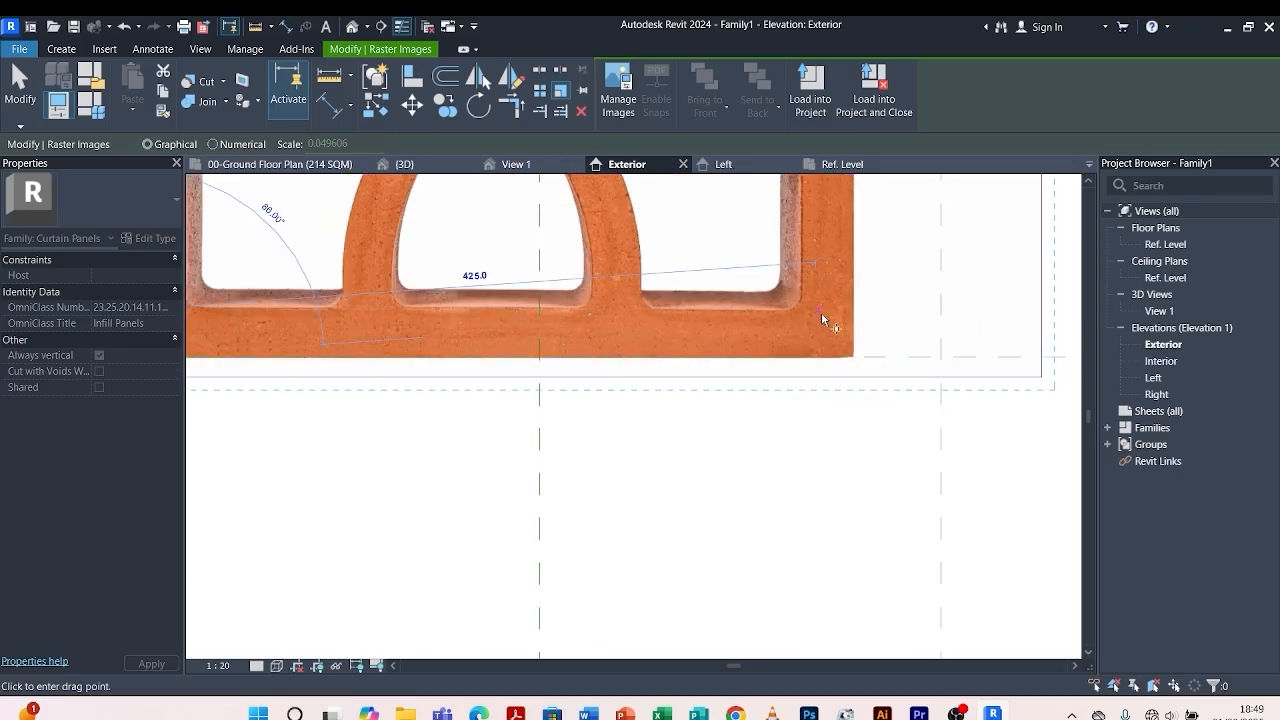
pyautogui.click(940, 357)
pyautogui.scroll(-5, 786, 443)
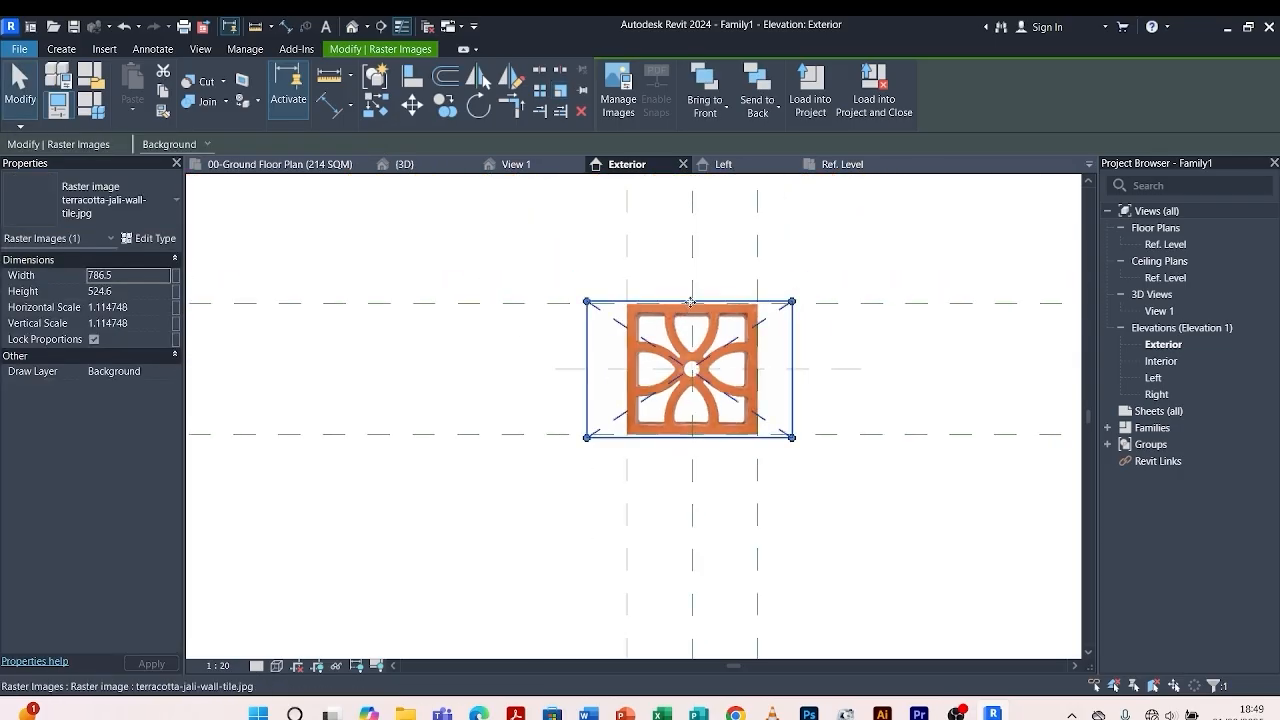
pyautogui.scroll(3, 680, 312)
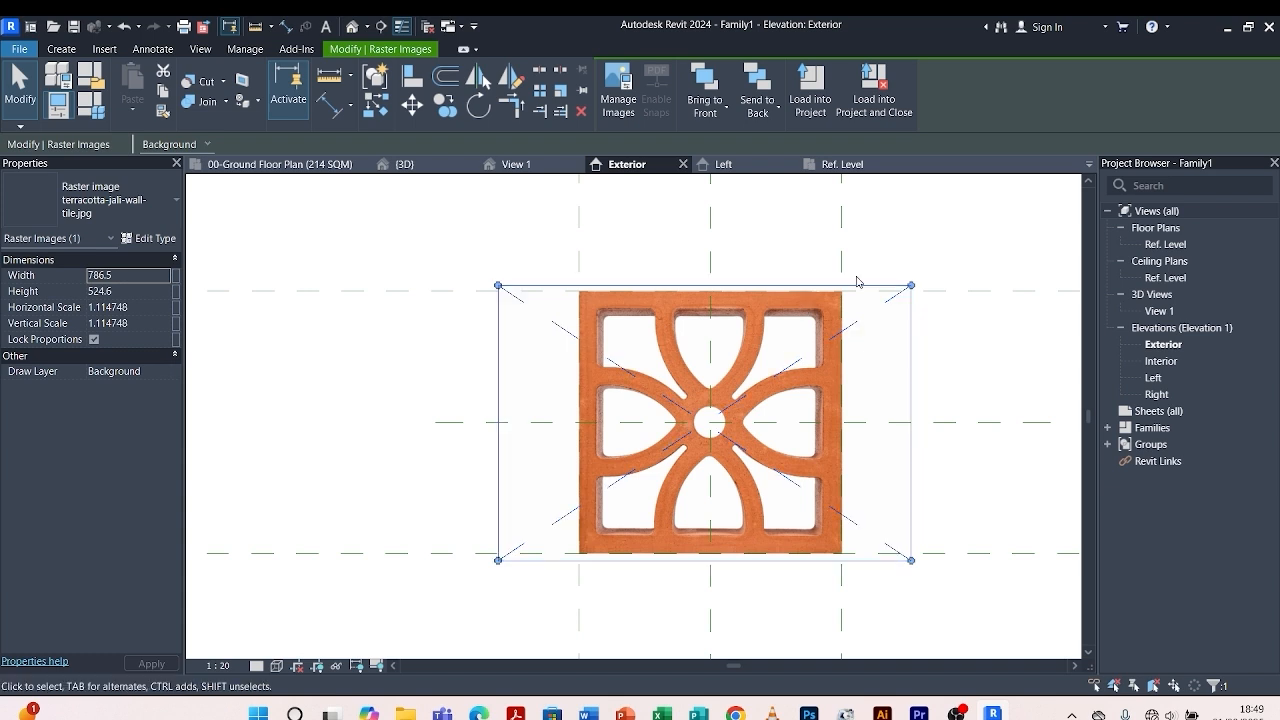
pyautogui.click(890, 238)
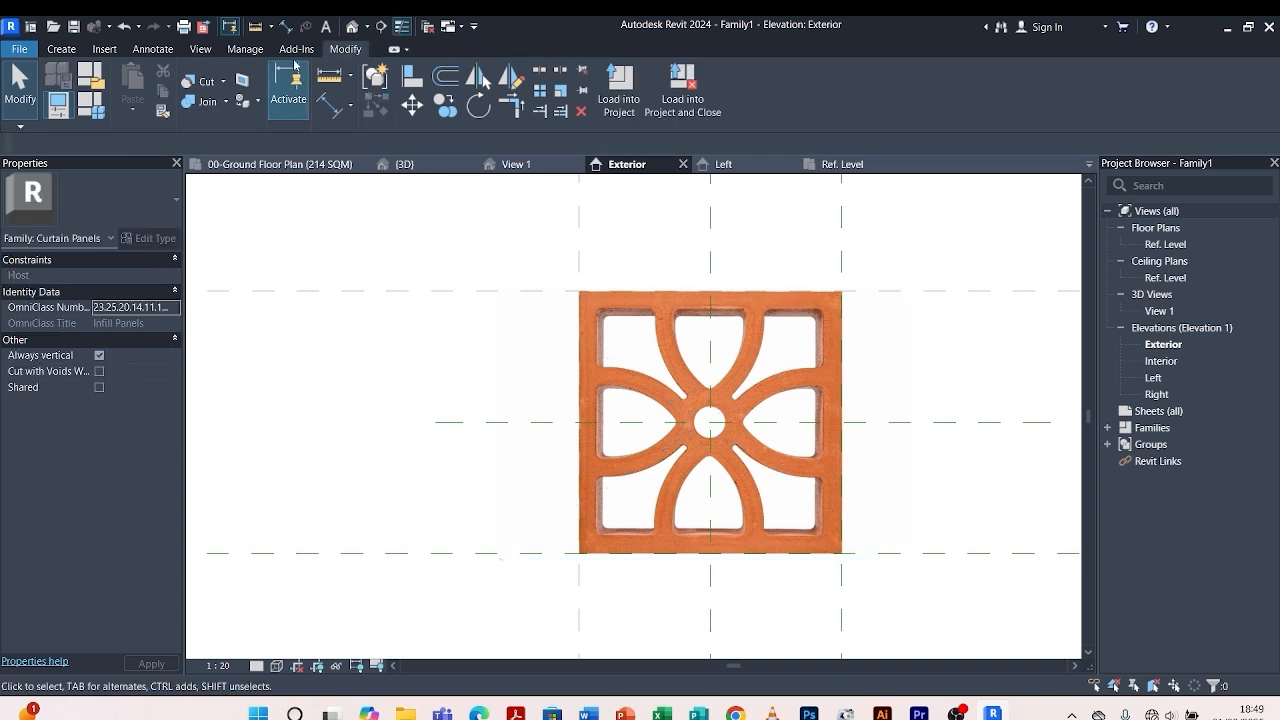
# Start an extrusion and sketch a 500 × 500 mm rectangle between opposite reference-plane corners around the terracotta tile.
pyautogui.click(61, 50)
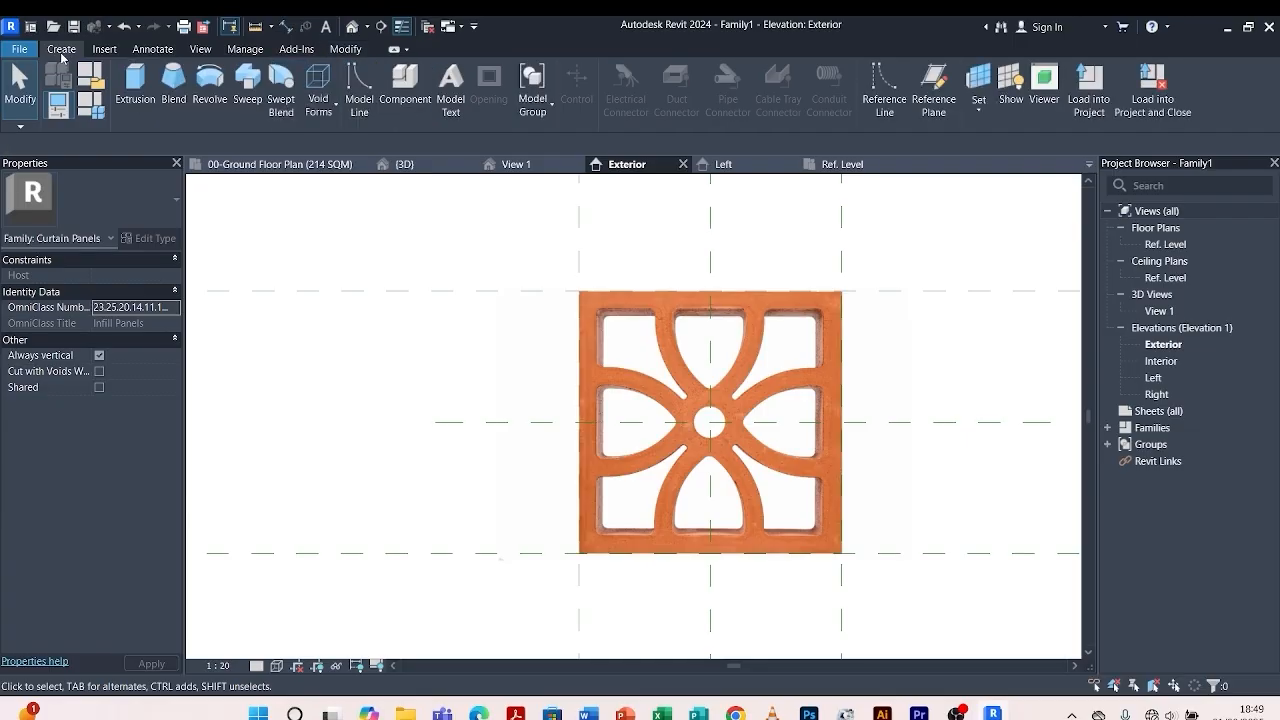
pyautogui.click(134, 78)
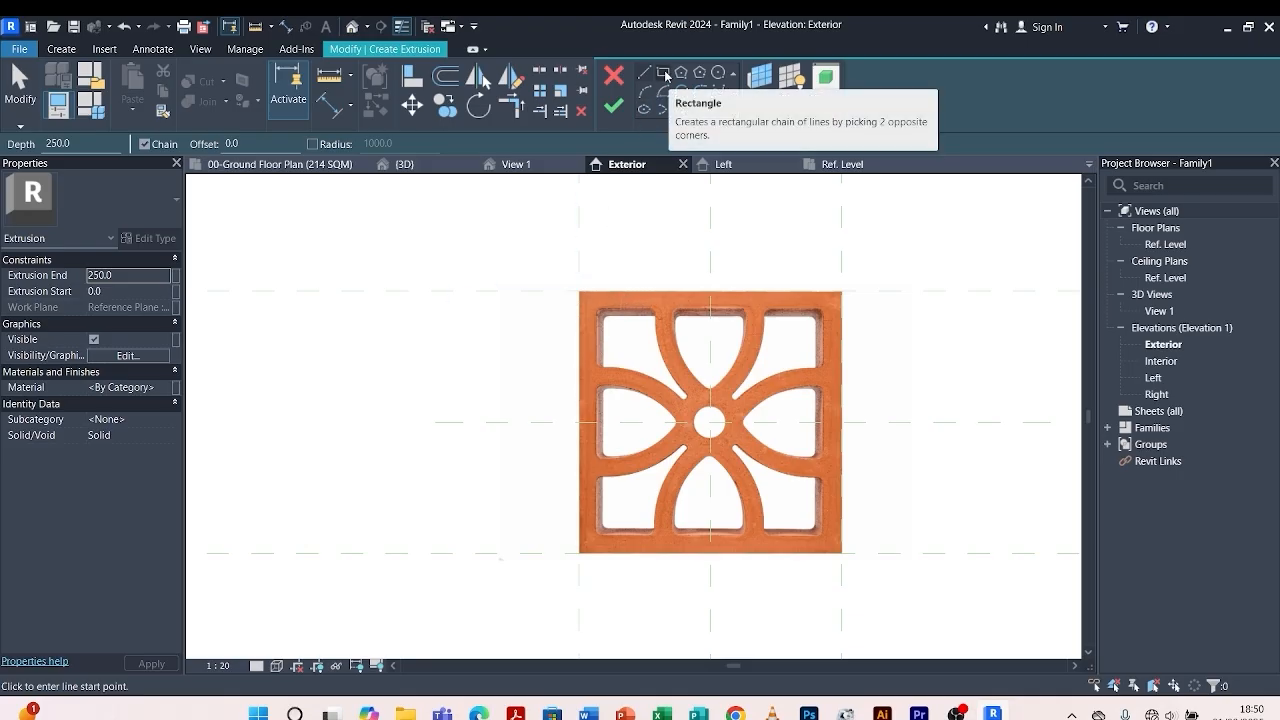
pyautogui.click(664, 73)
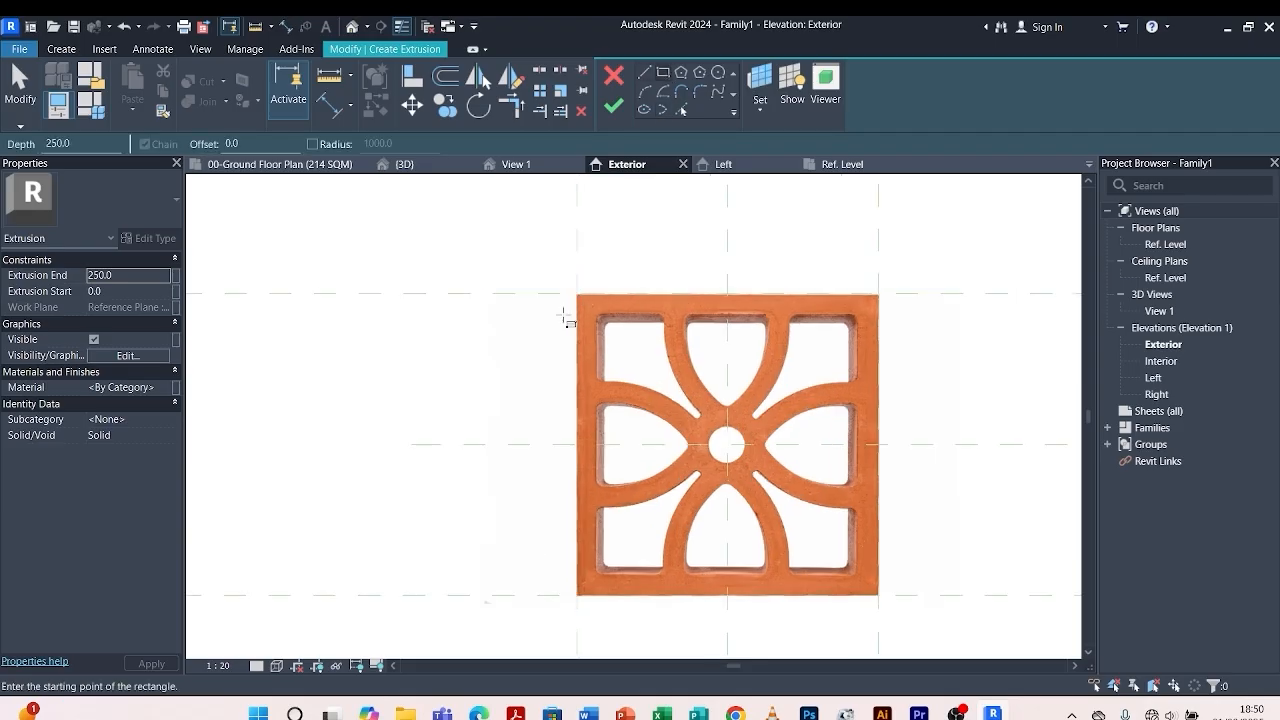
pyautogui.scroll(3, 590, 296)
pyautogui.click(594, 260)
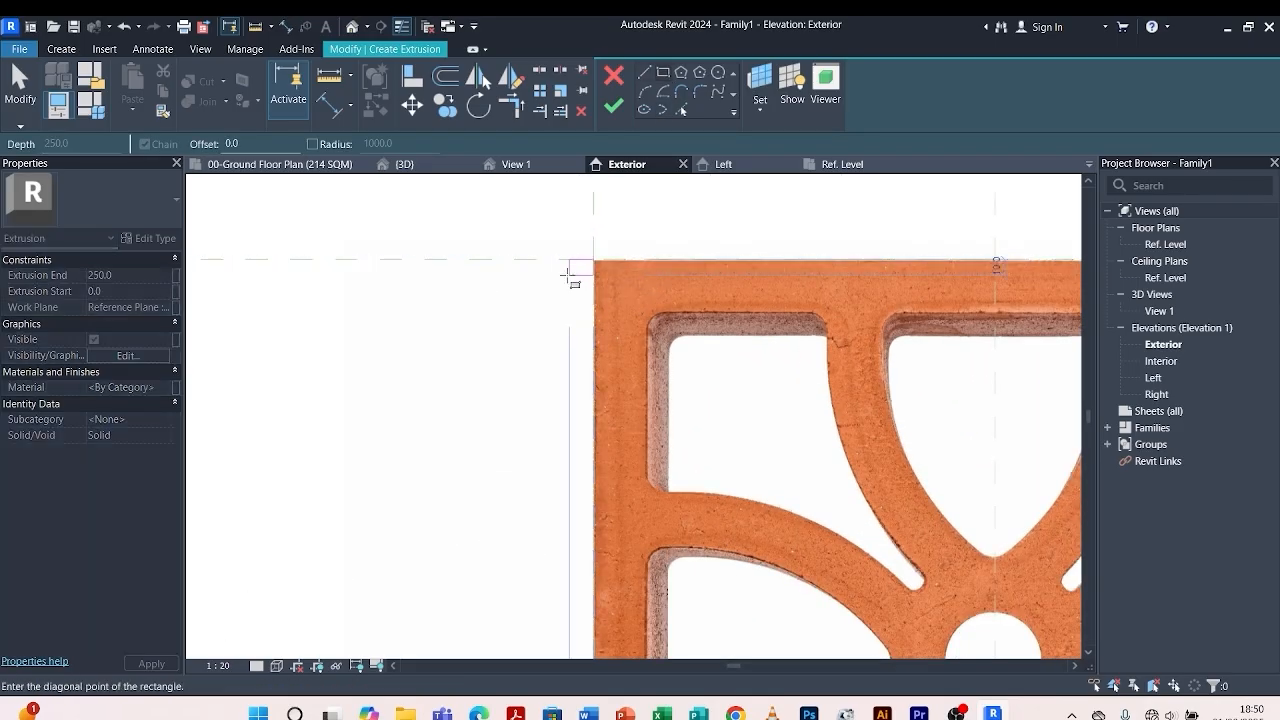
pyautogui.scroll(-5, 590, 270)
pyautogui.scroll(4, 690, 432)
pyautogui.scroll(2, 740, 420)
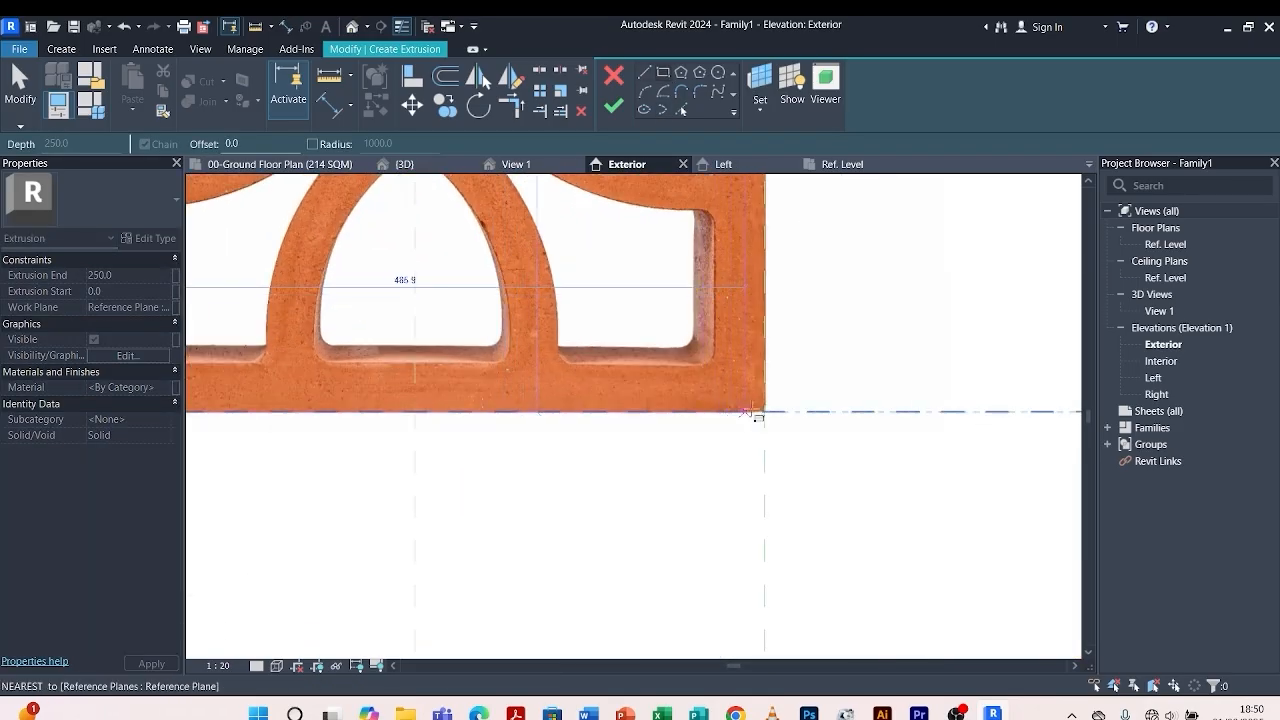
pyautogui.click(763, 411)
pyautogui.scroll(-3, 722, 485)
pyautogui.scroll(-1, 648, 509)
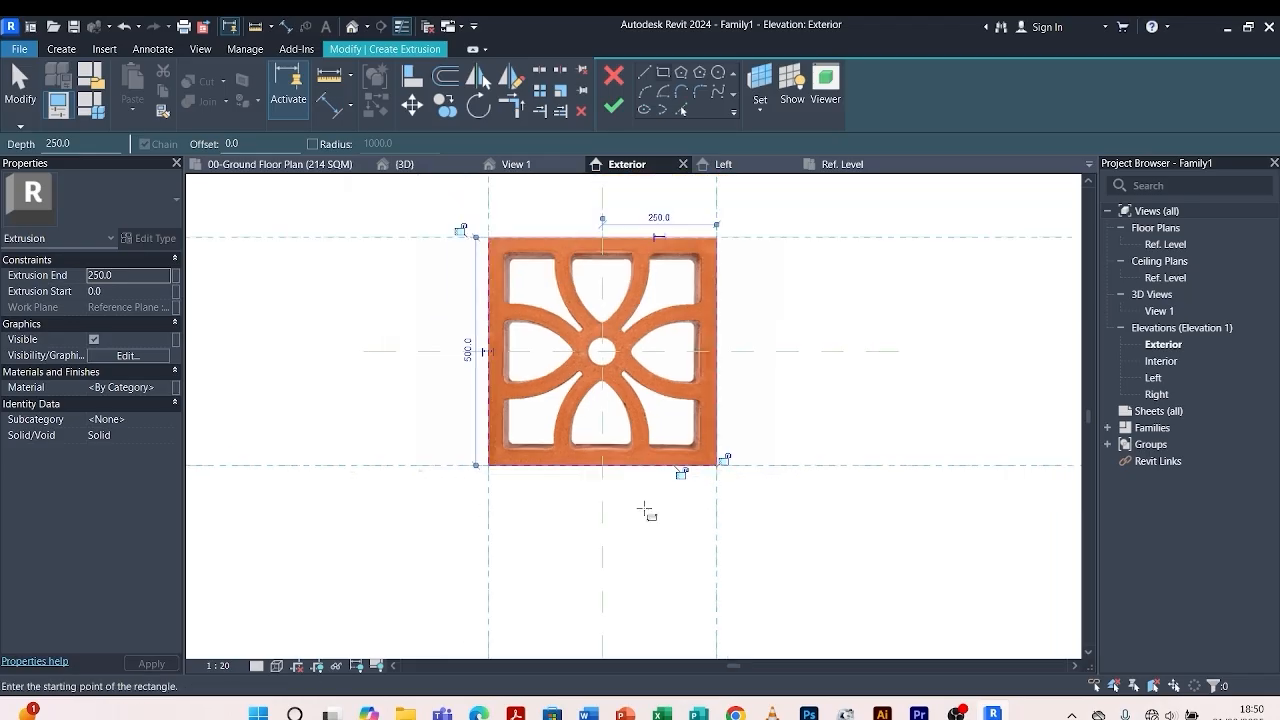
# Turn off the Thin Lines display, set the view scale to 1:5, and leave the rectangle tool.
pyautogui.scroll(5, 522, 285)
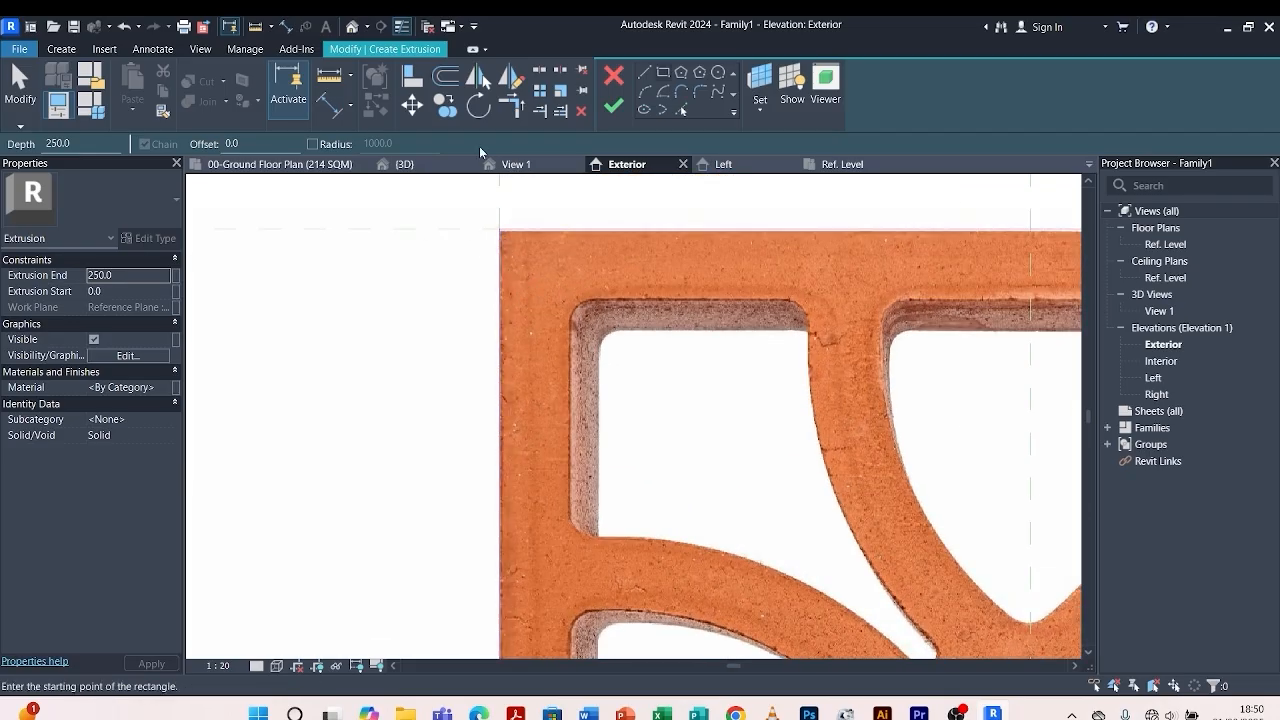
pyautogui.scroll(-5, 488, 262)
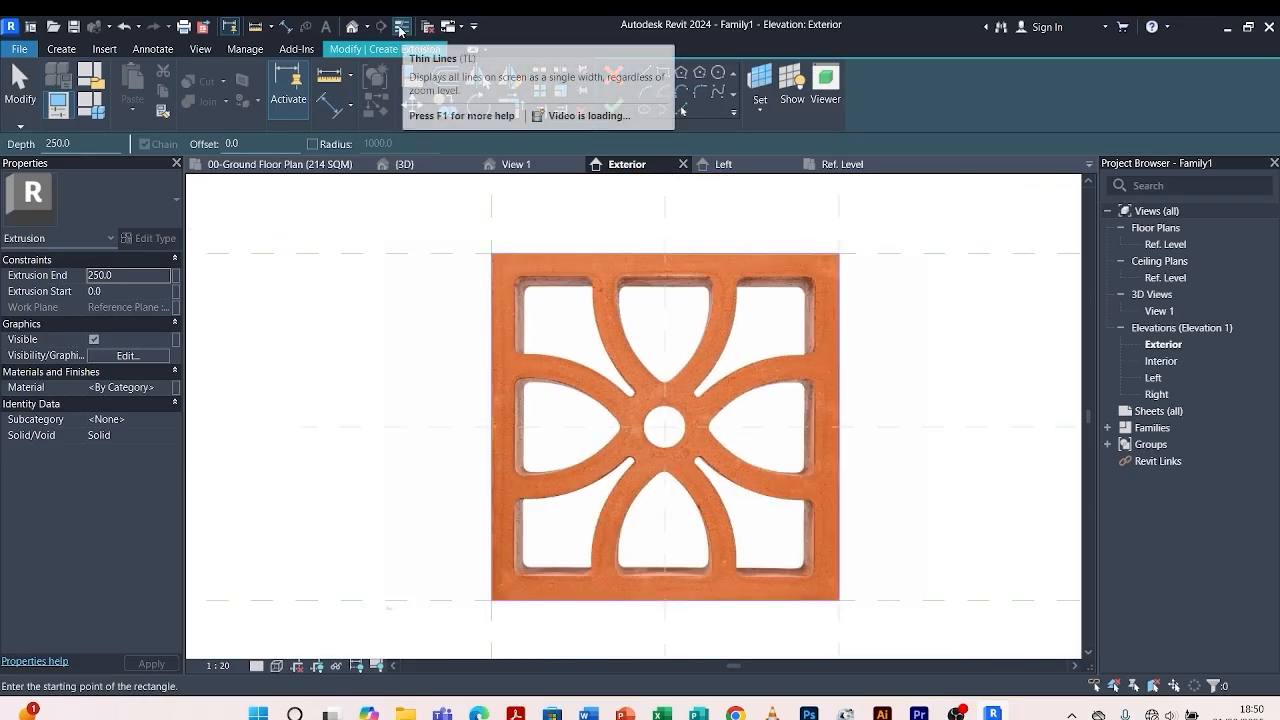
pyautogui.click(399, 28)
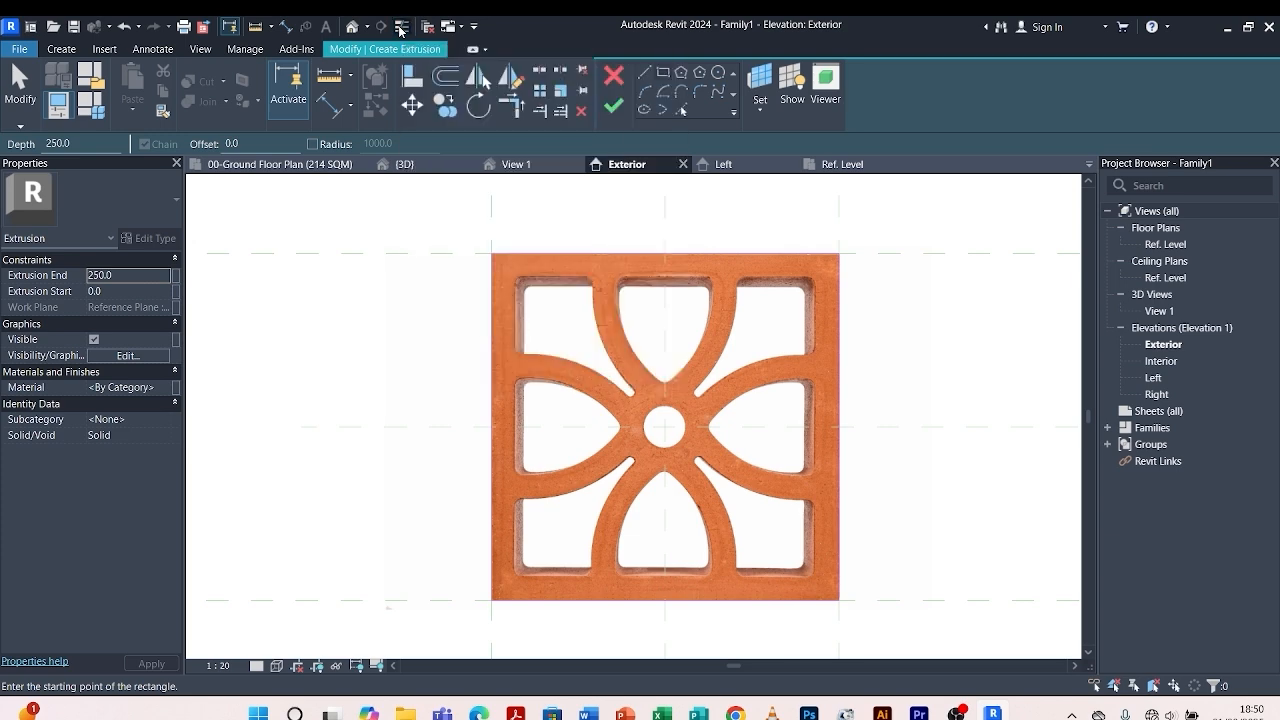
pyautogui.scroll(2, 491, 343)
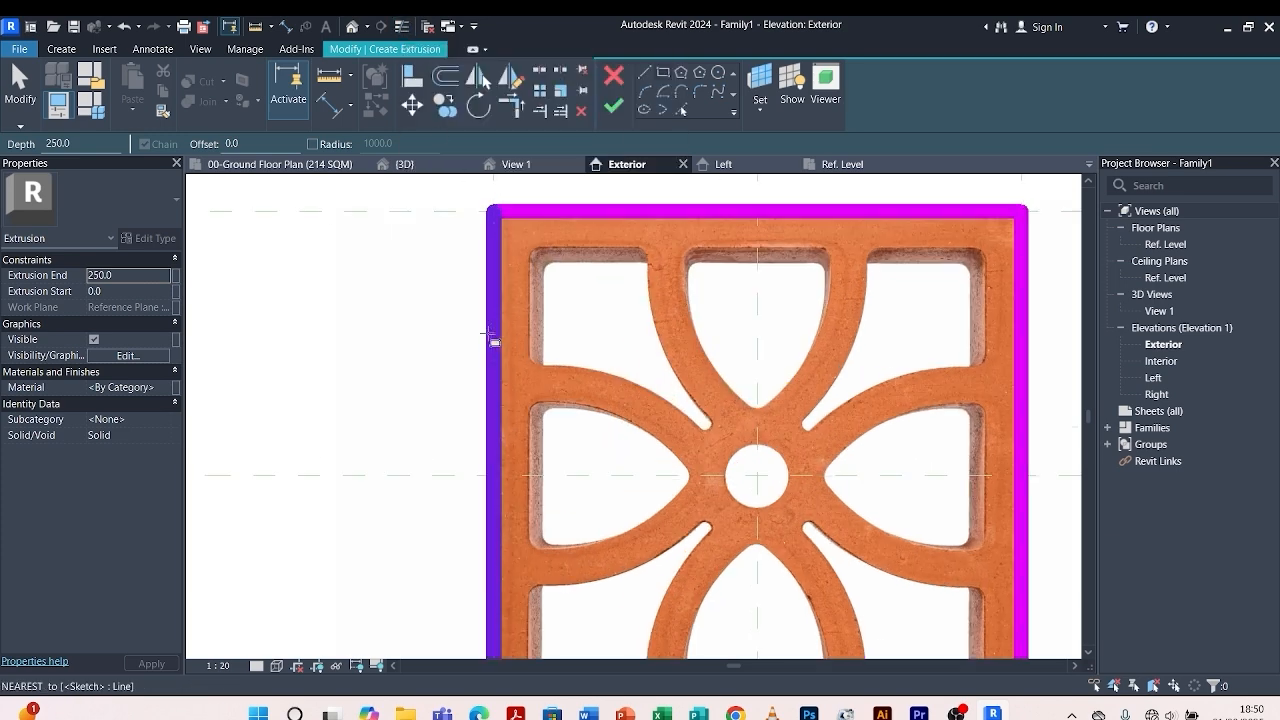
pyautogui.scroll(-4, 491, 343)
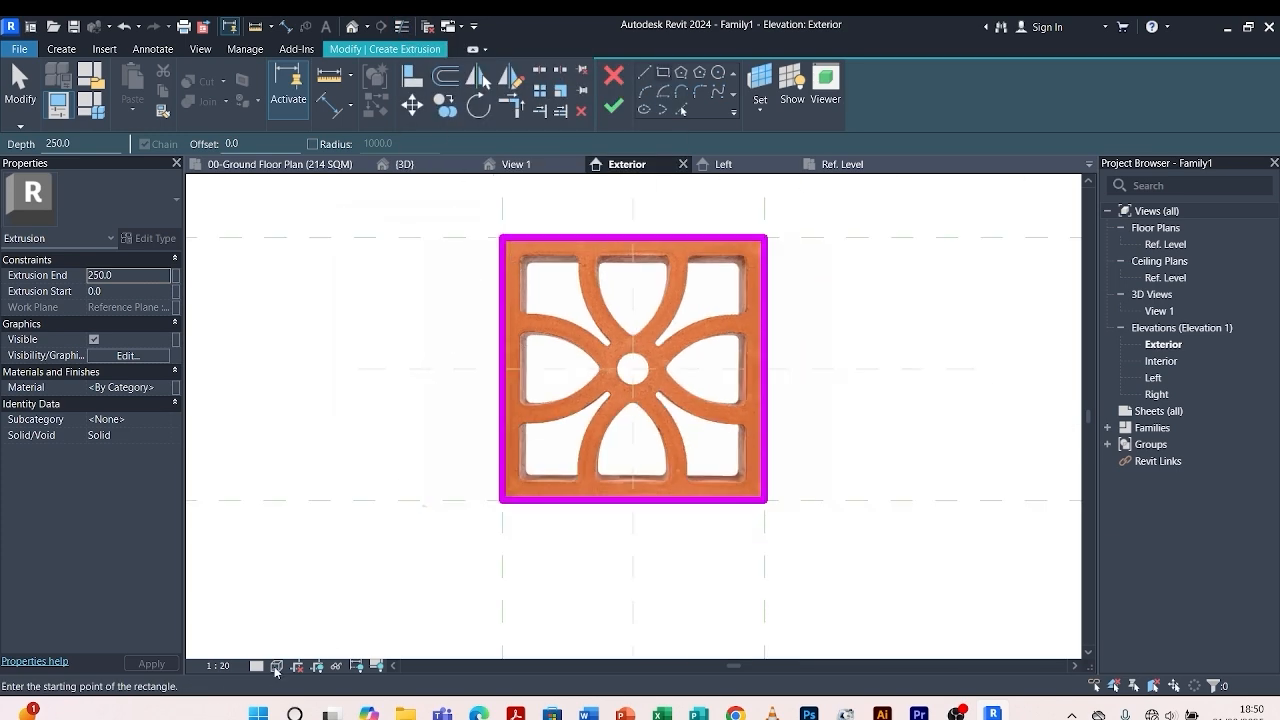
pyautogui.click(218, 665)
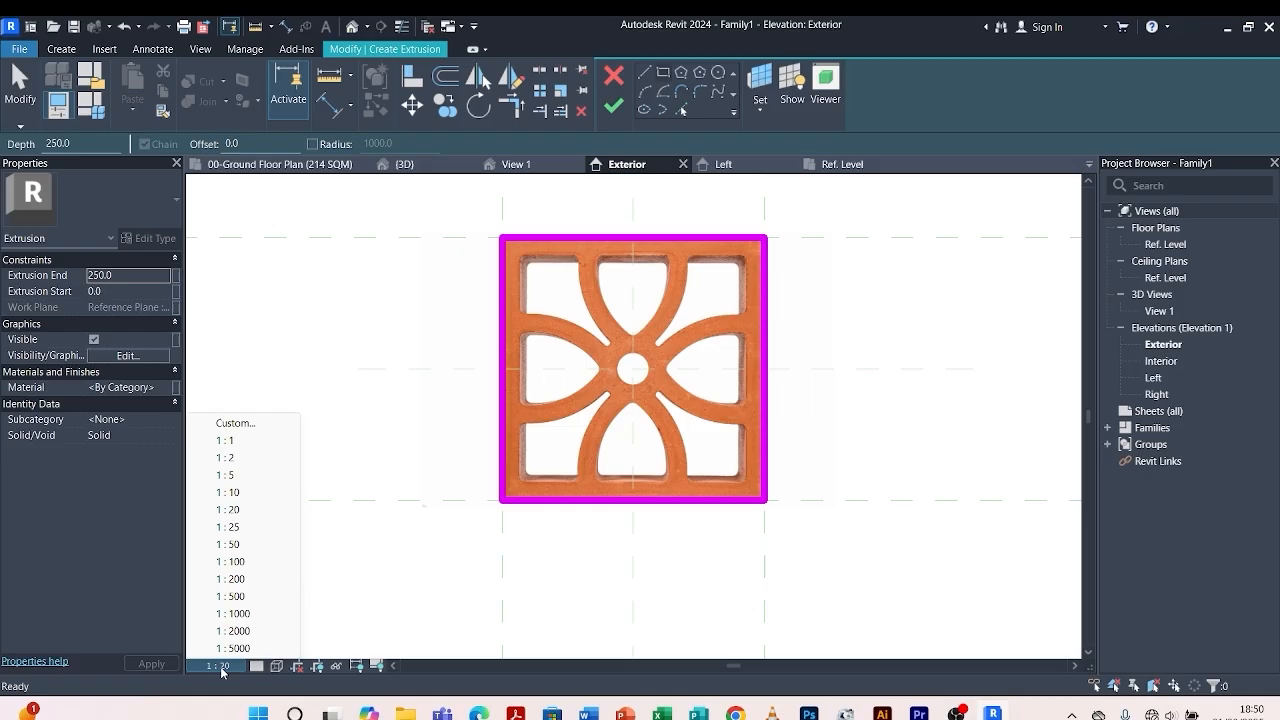
pyautogui.click(236, 484)
pyautogui.scroll(3, 515, 300)
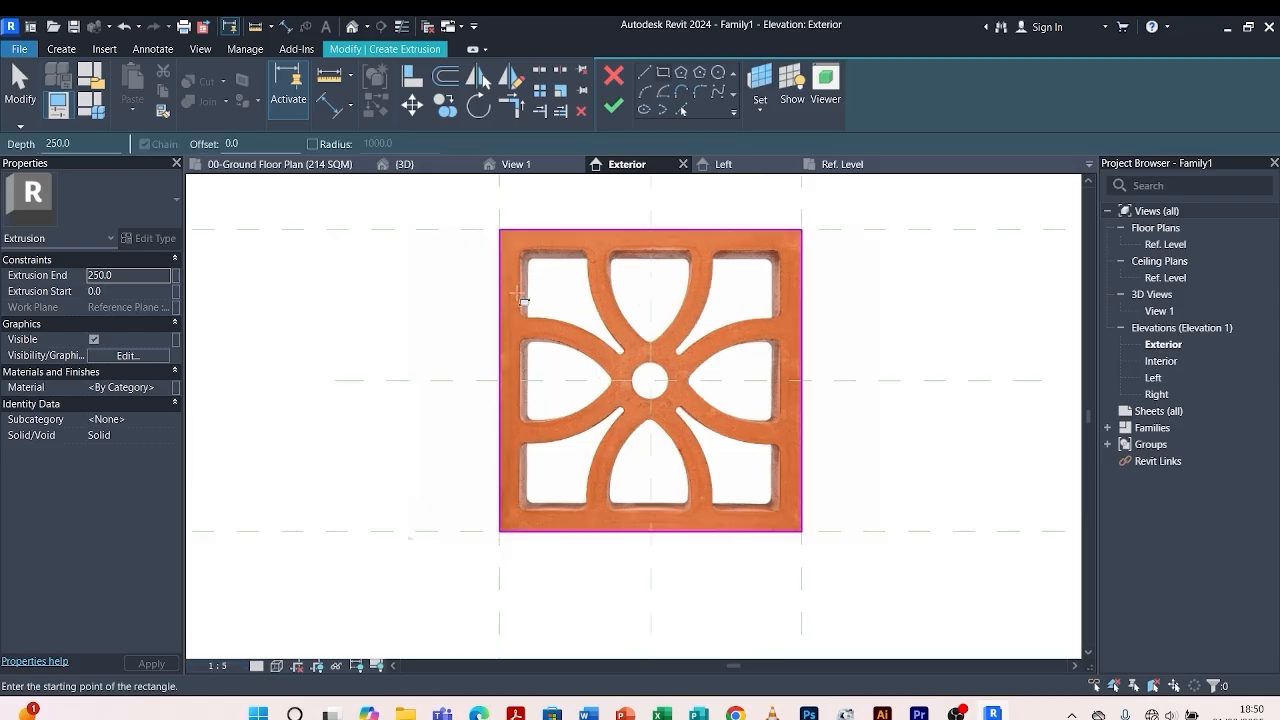
pyautogui.scroll(-2, 503, 330)
pyautogui.scroll(-2, 503, 330)
pyautogui.press('Escape')
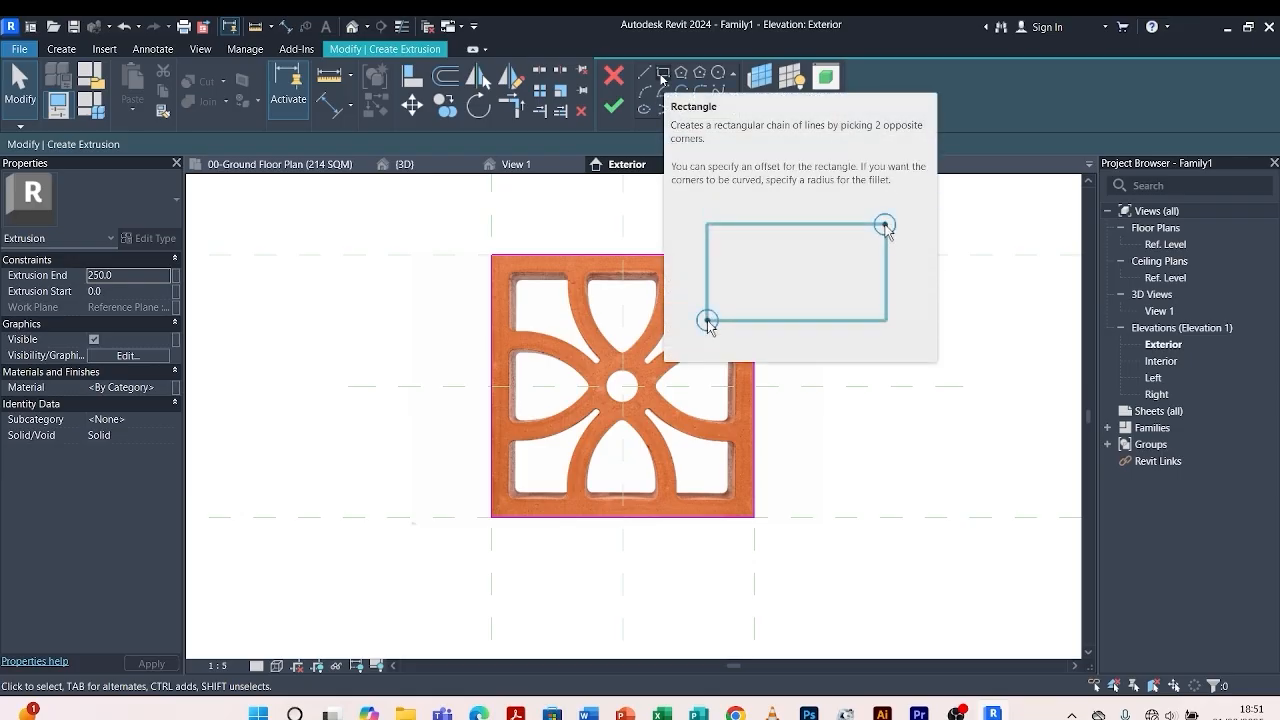
# Sketch a second rectangle offset 15 mm outside the tile outline, using the tile's opposite corners.
pyautogui.click(661, 76)
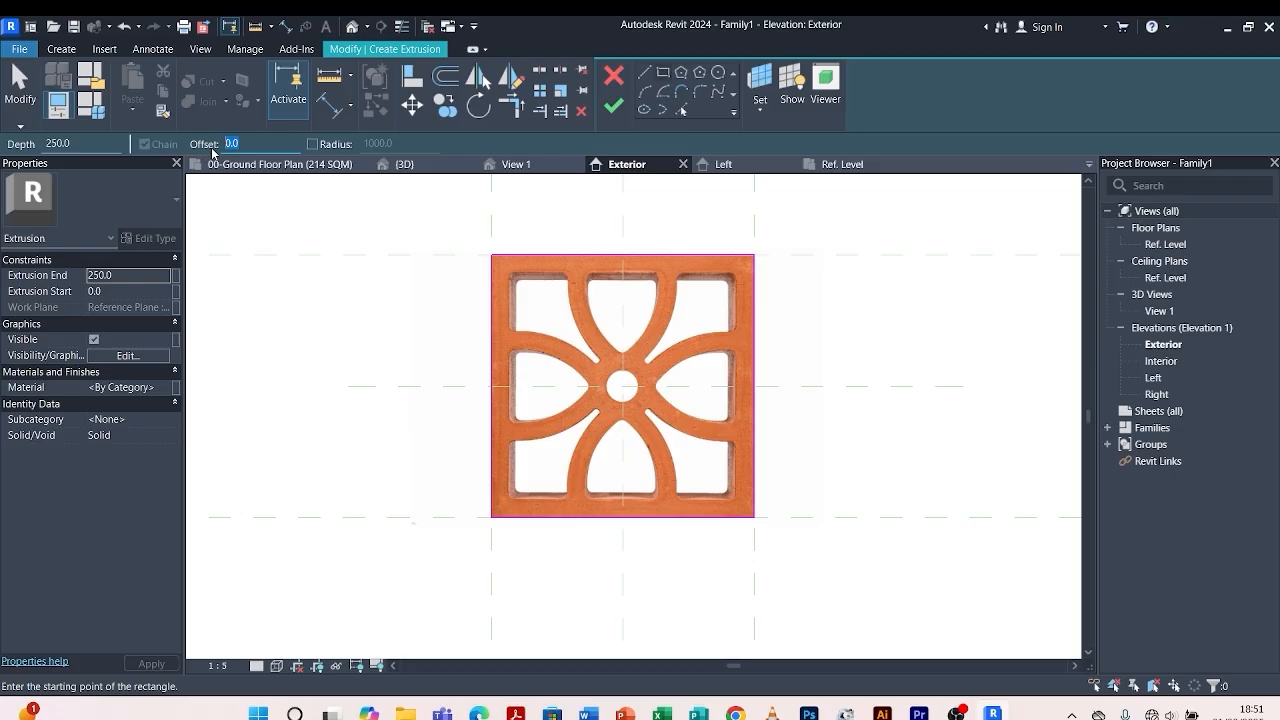
pyautogui.write('15')
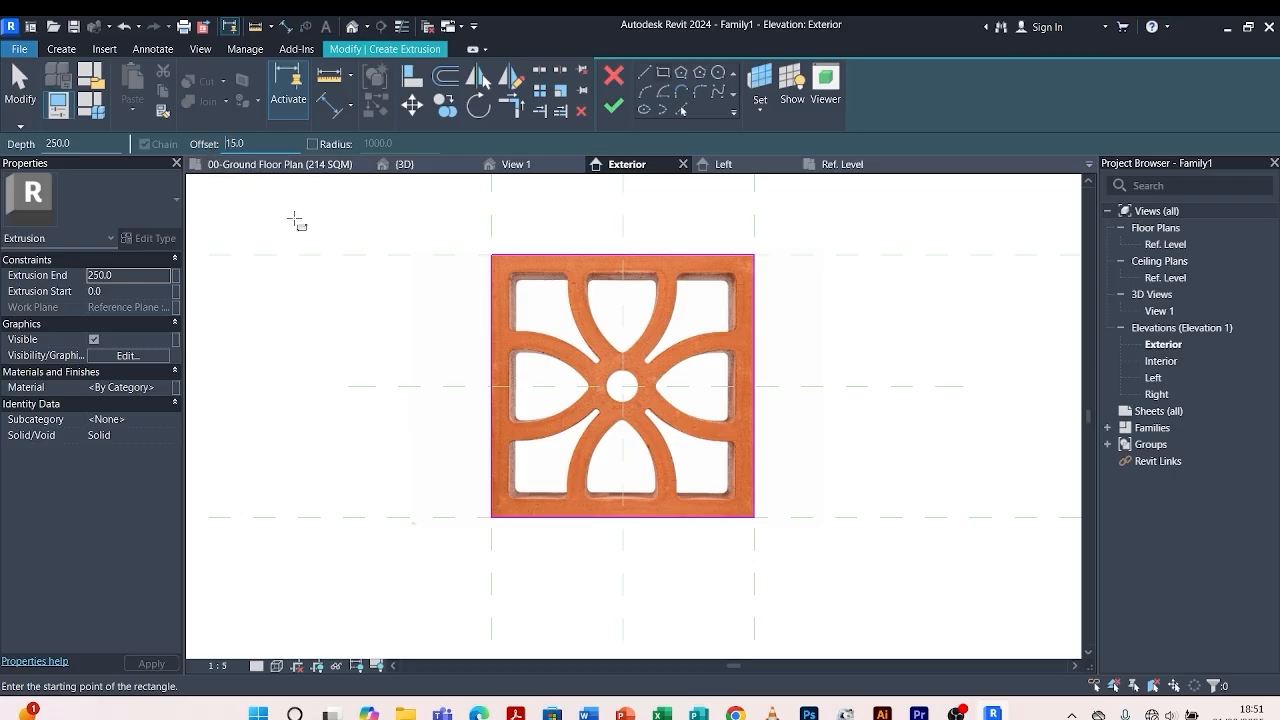
pyautogui.click(491, 255)
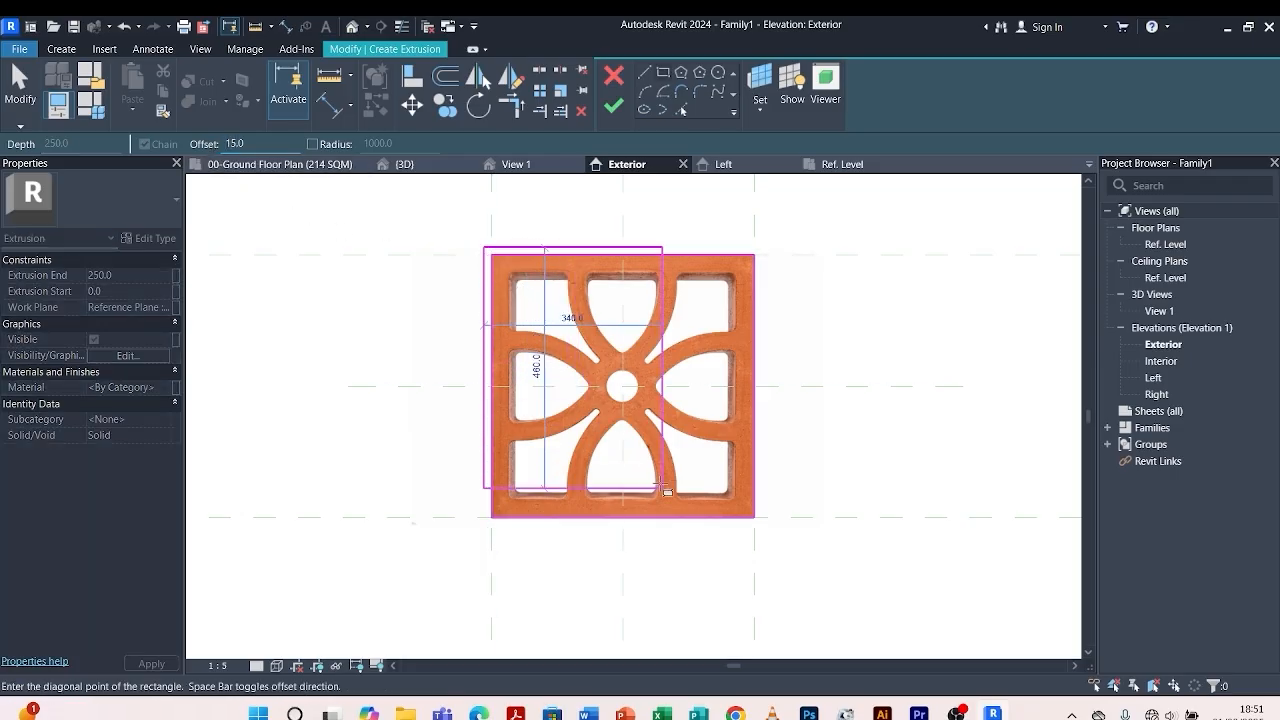
pyautogui.scroll(3, 752, 509)
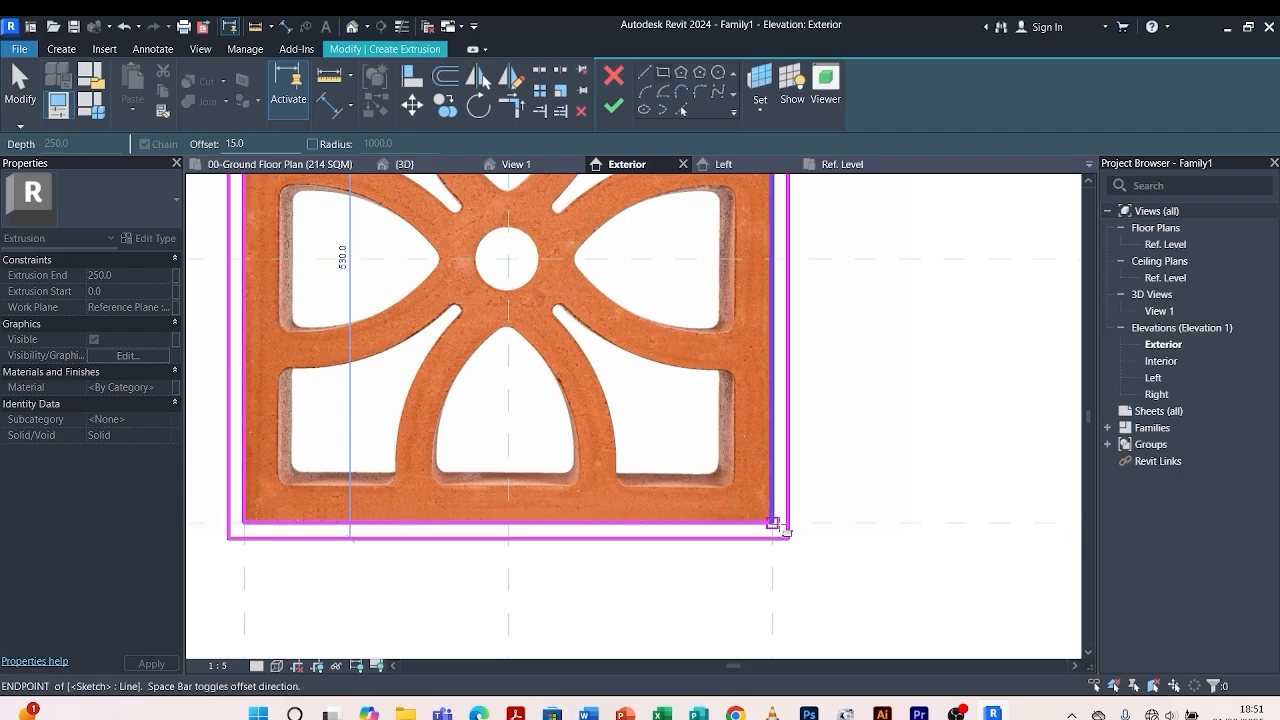
pyautogui.click(785, 530)
pyautogui.scroll(-3, 680, 535)
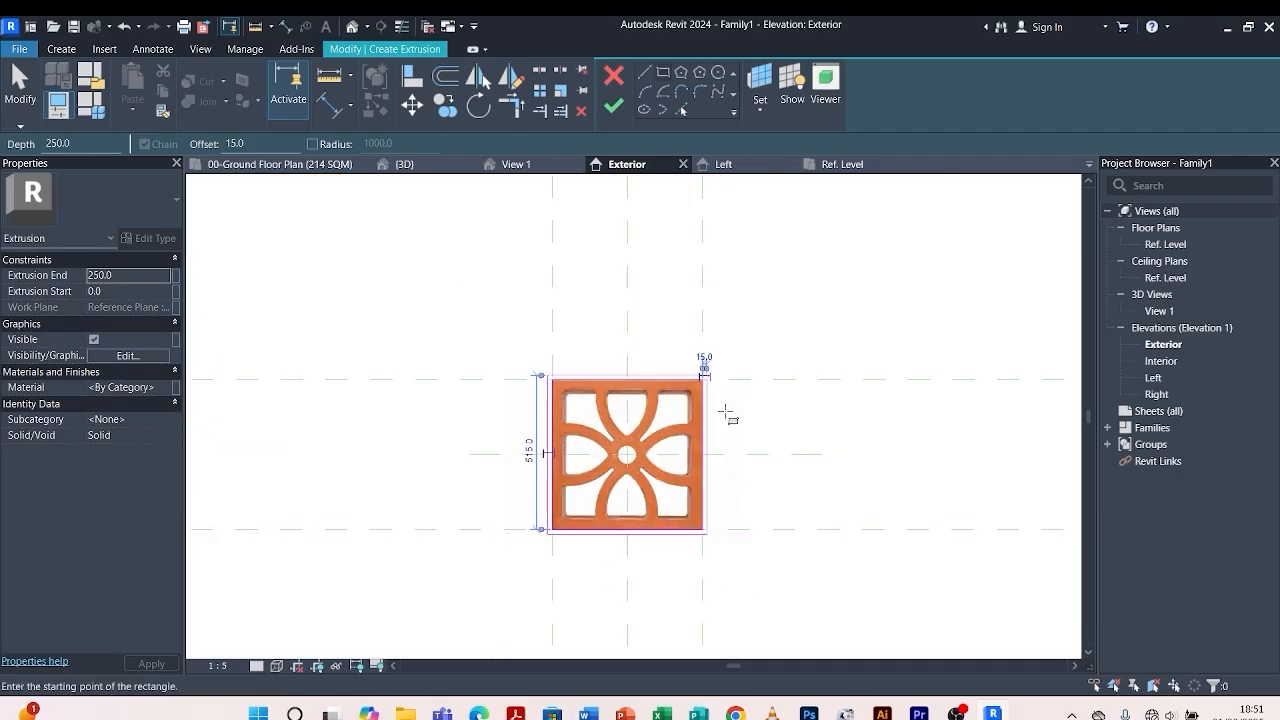
pyautogui.scroll(2, 455, 453)
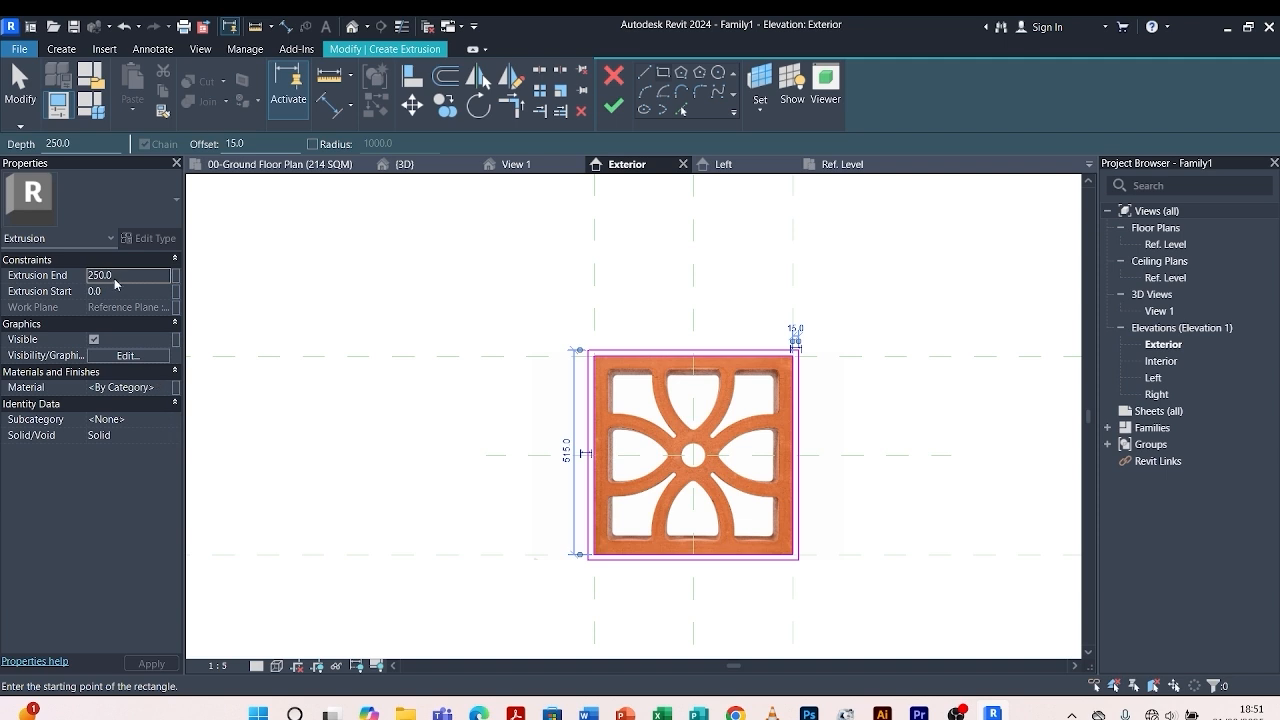
# Set the frame extrusion's end to 50 mm.
pyautogui.click(128, 276)
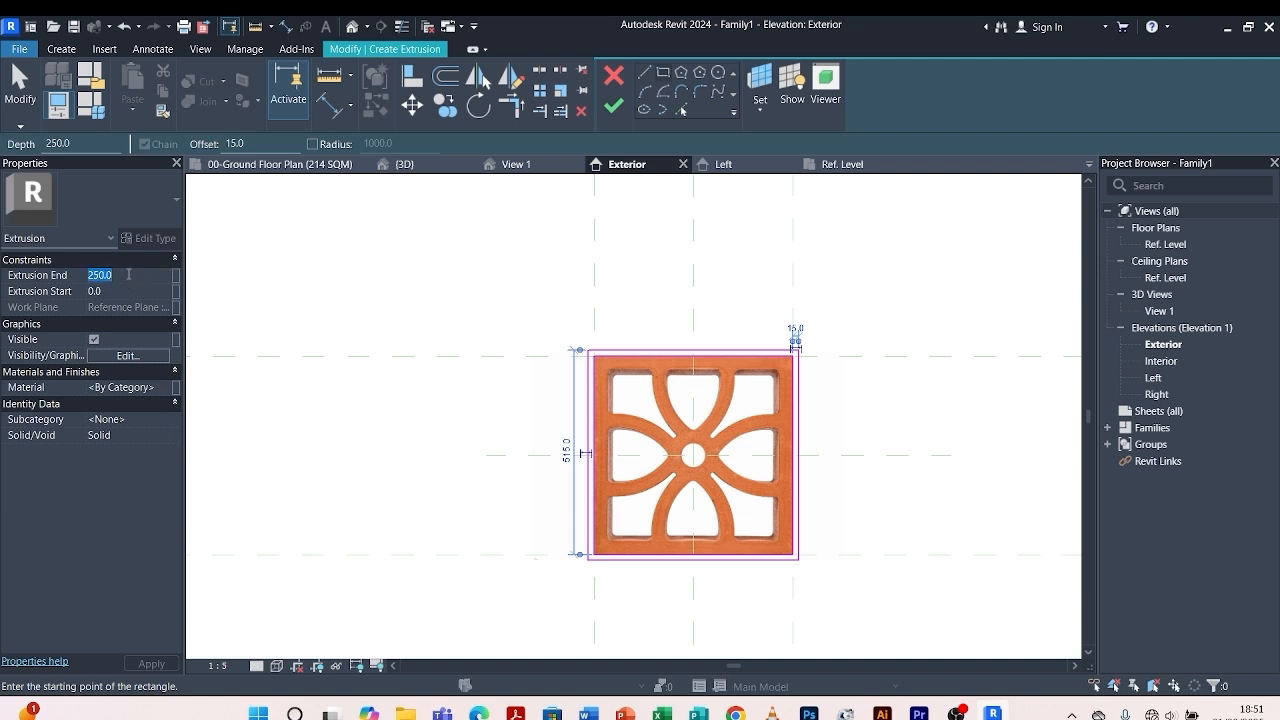
pyautogui.write('50')
pyautogui.scroll(-1, 522, 270)
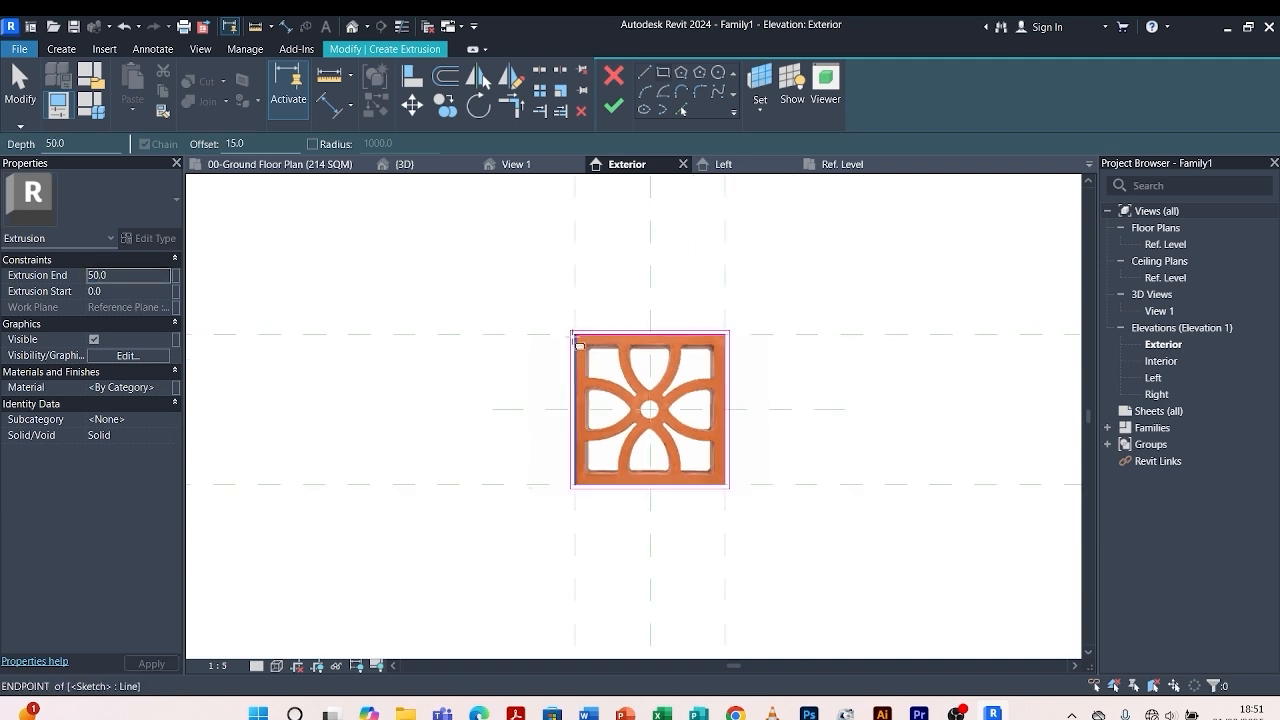
pyautogui.scroll(1, 645, 392)
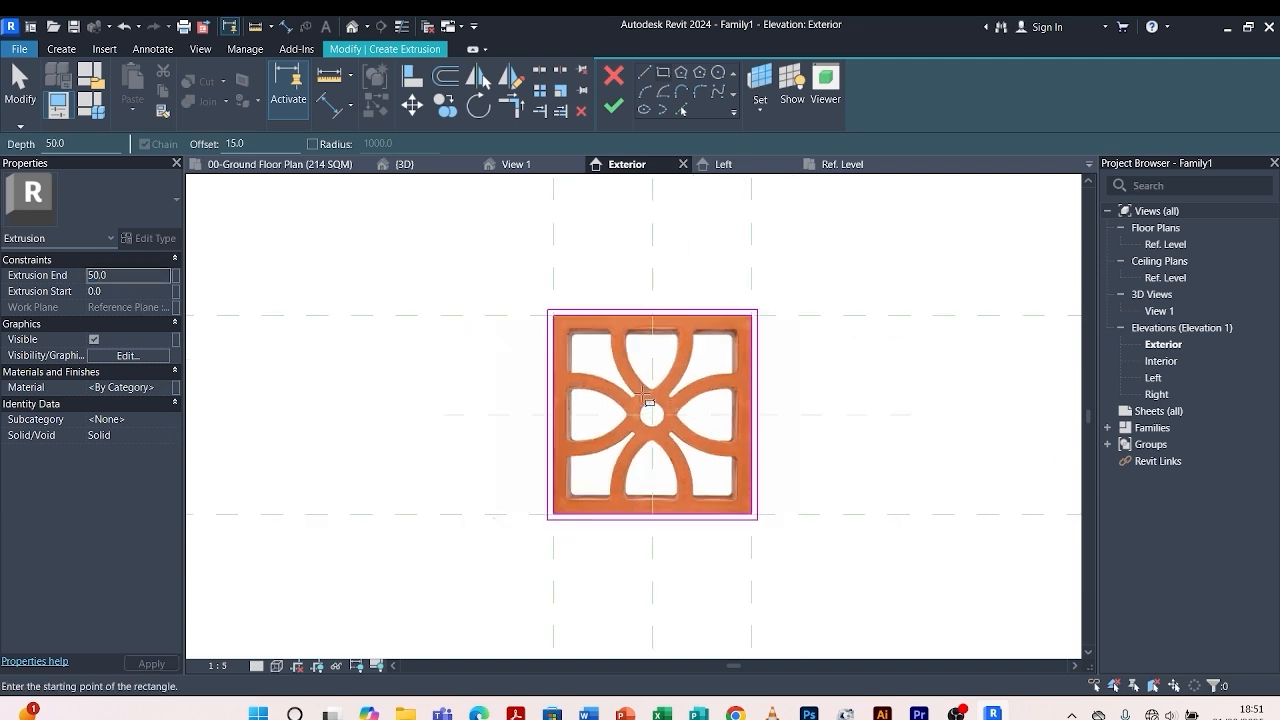
# Associate the extrusion's material with a new family type parameter named "mortor" and finish the frame extrusion.
pyautogui.click(175, 389)
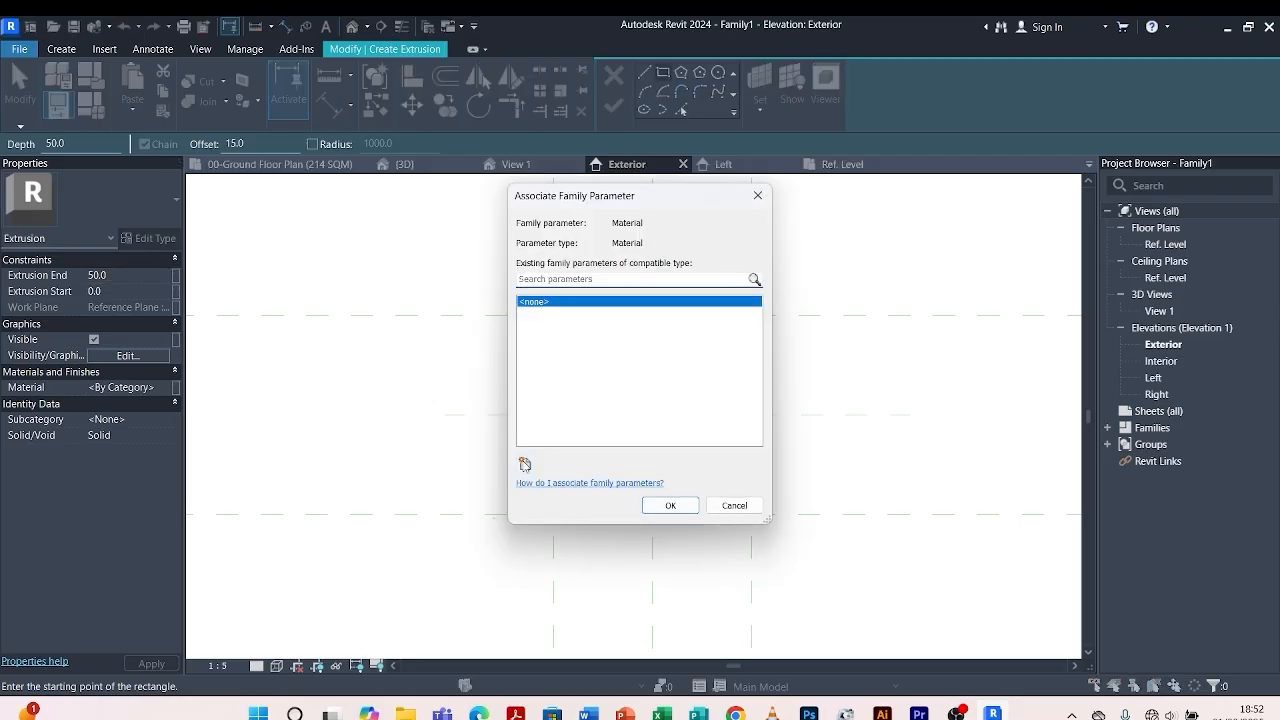
pyautogui.click(525, 464)
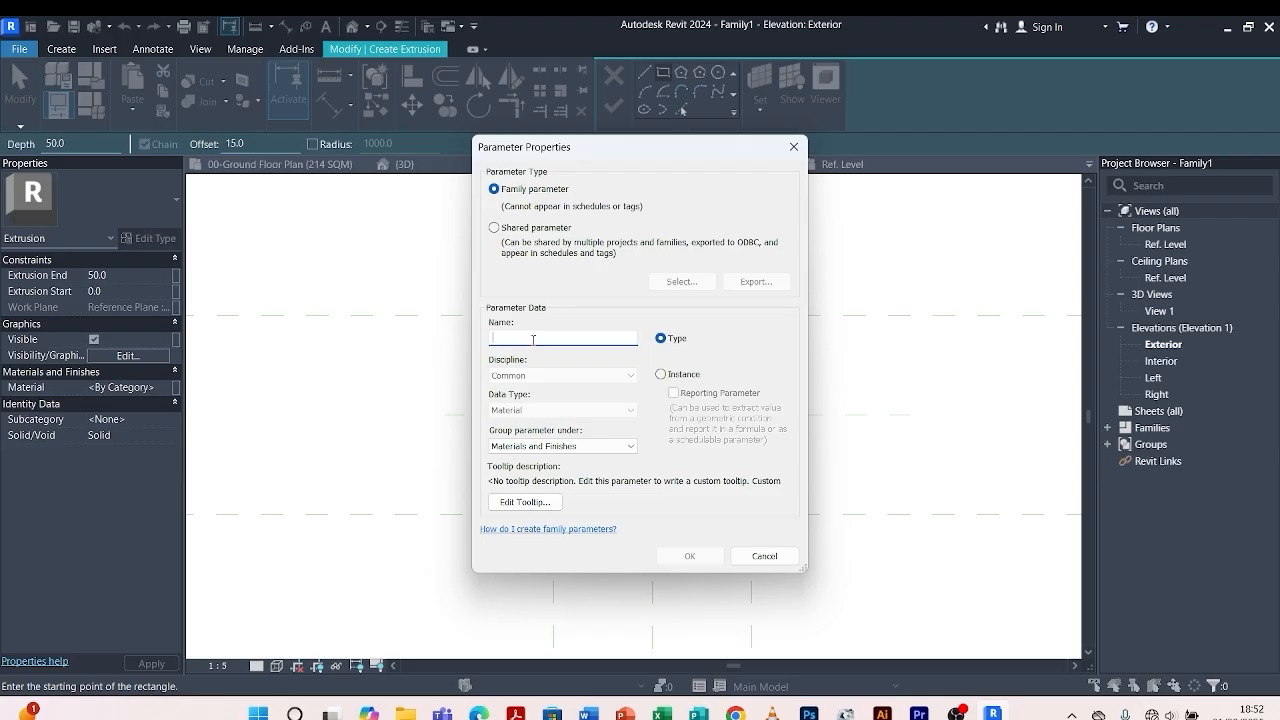
pyautogui.write('mortor')
pyautogui.click(690, 556)
pyautogui.click(670, 506)
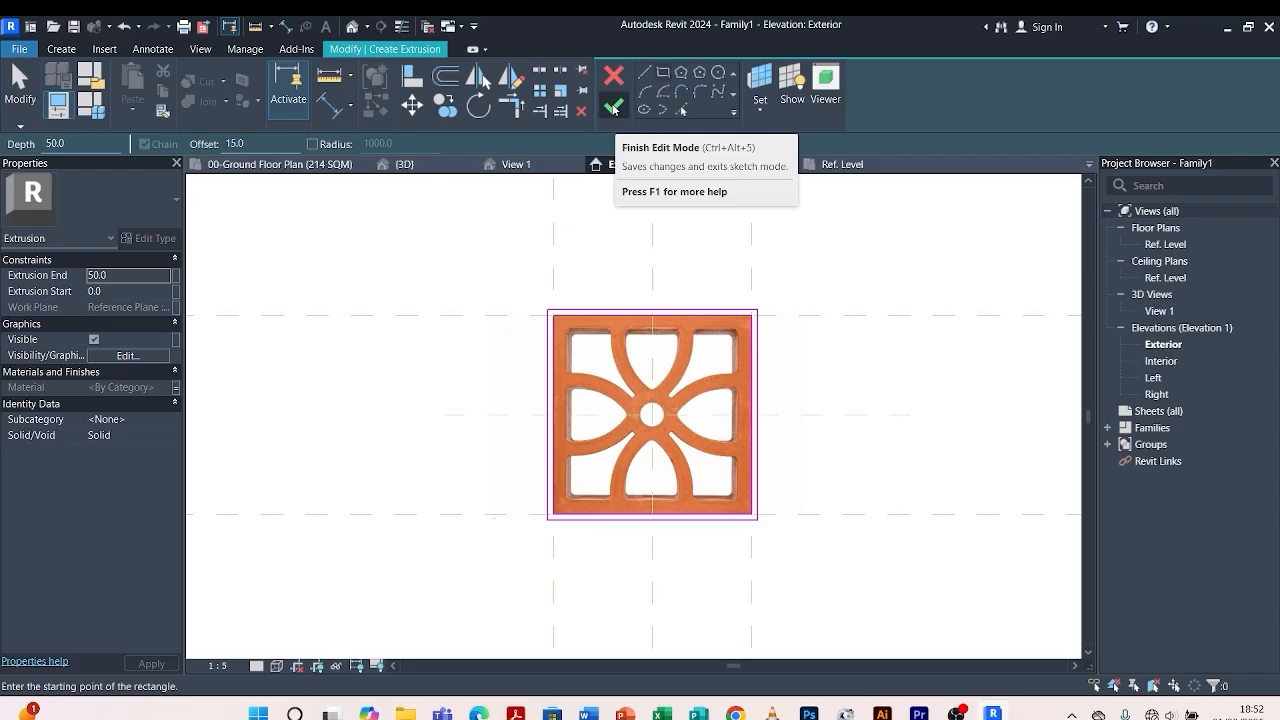
pyautogui.click(613, 107)
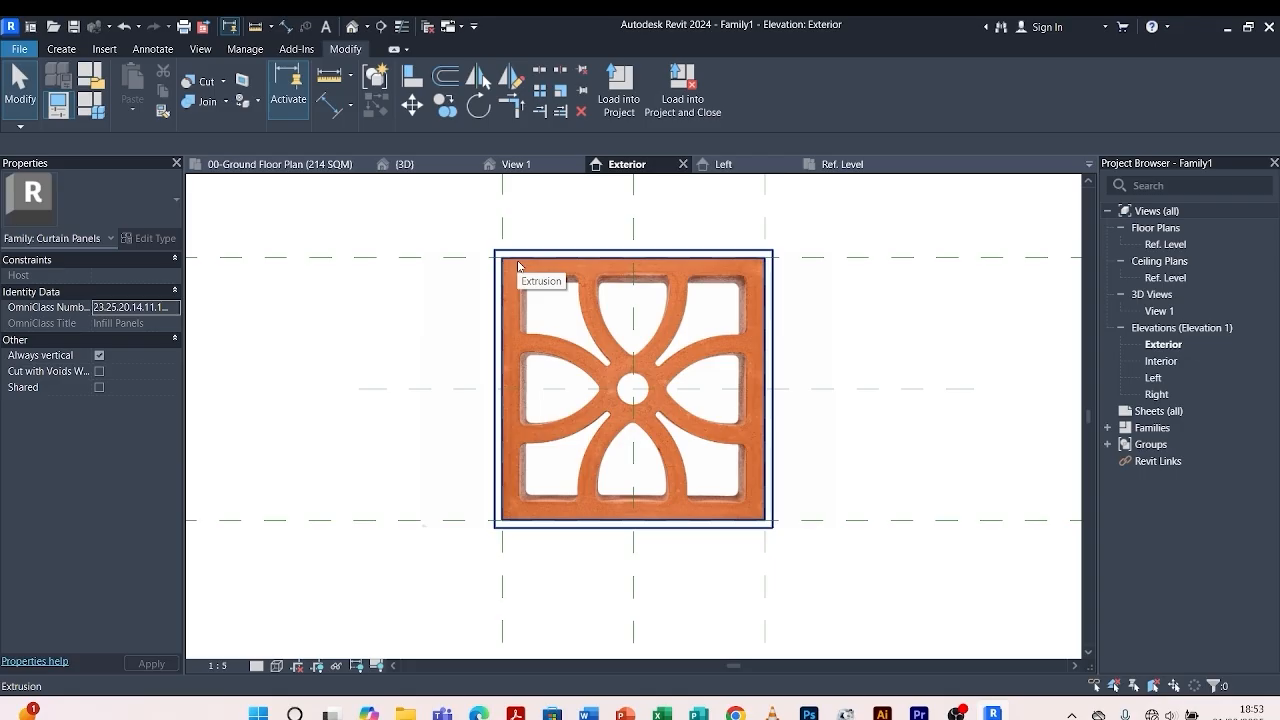
pyautogui.press('Escape')
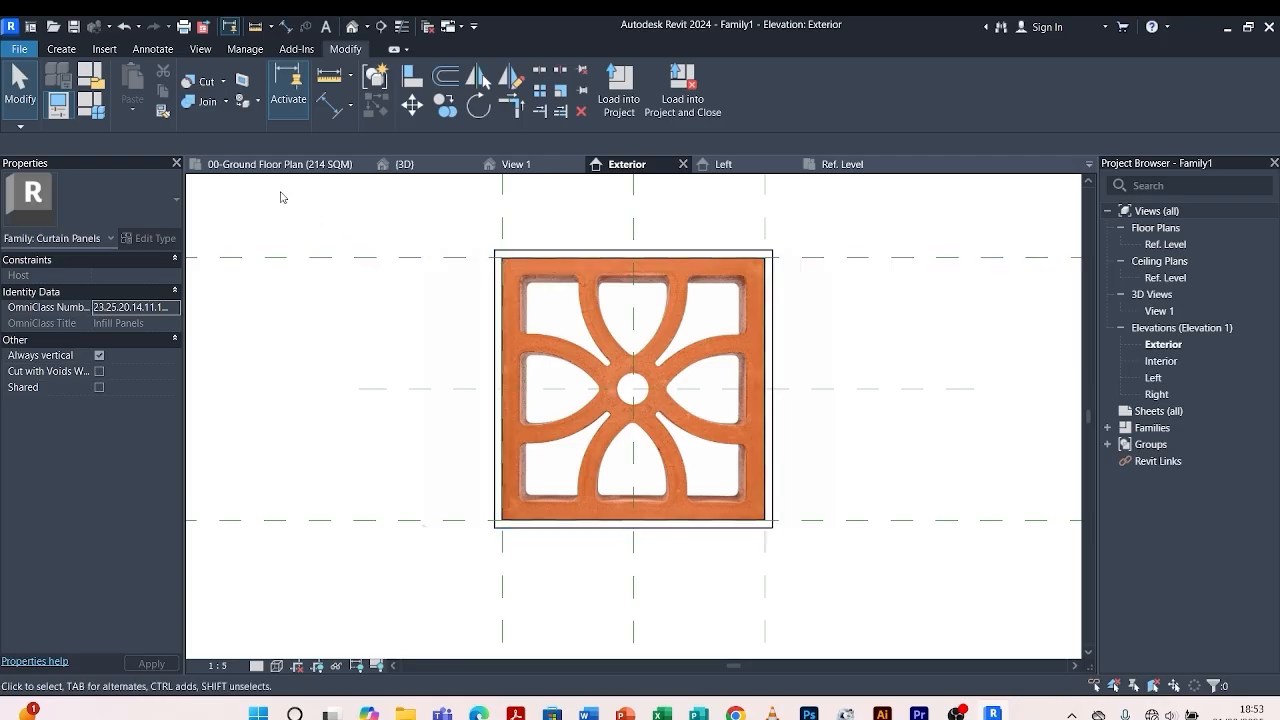
# Start another extrusion and sketch a 500 × 500 mm rectangle along the tile's outer edge, inside the mortar frame.
pyautogui.click(61, 49)
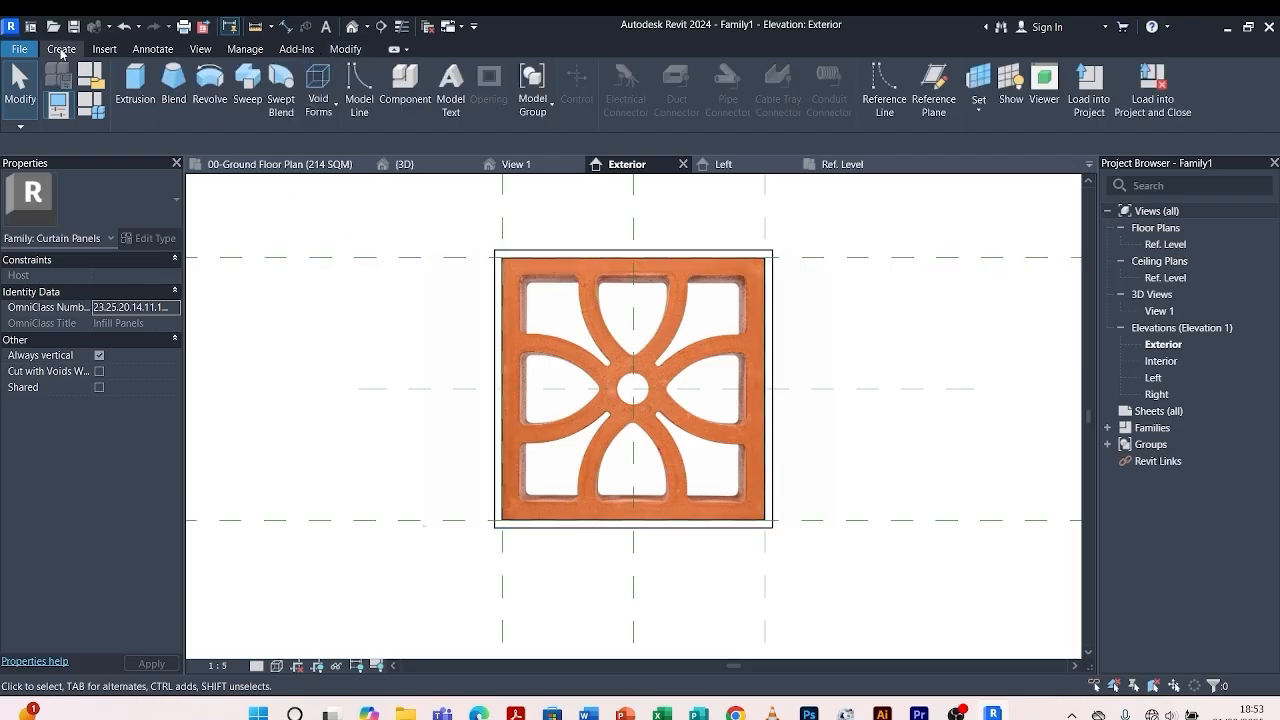
pyautogui.click(136, 90)
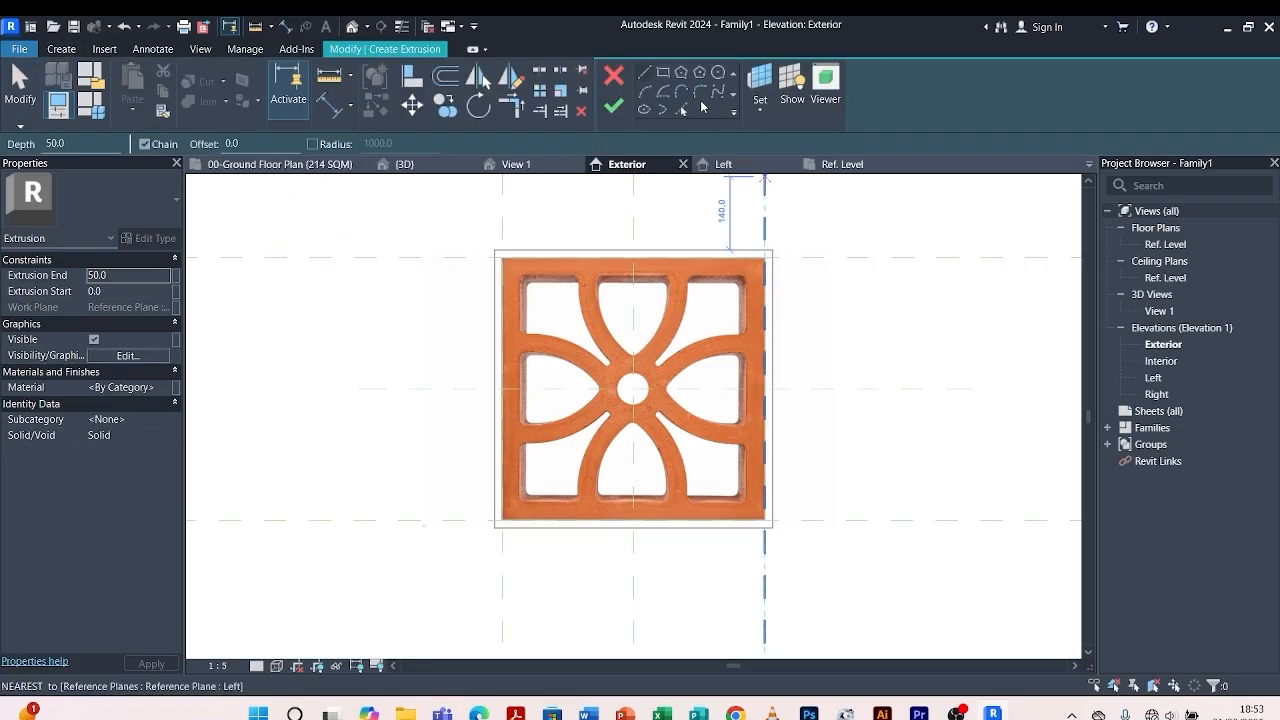
pyautogui.click(663, 74)
pyautogui.scroll(3, 515, 293)
pyautogui.scroll(4, 517, 293)
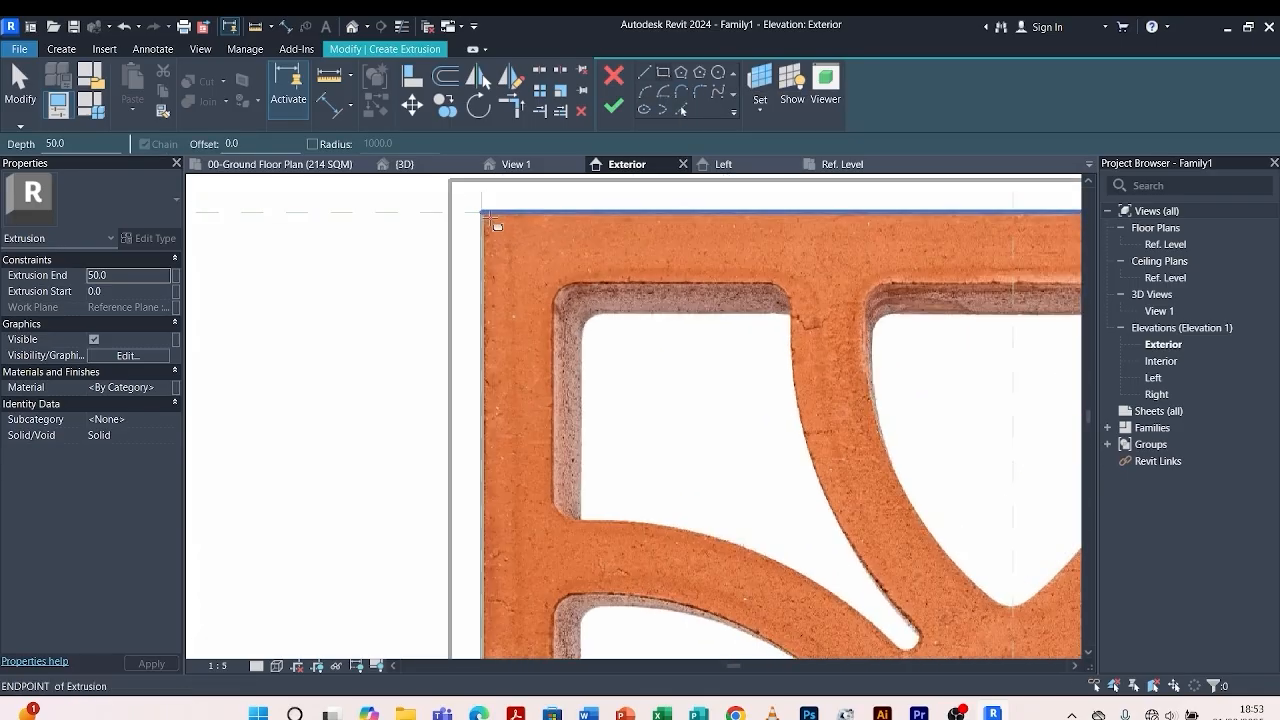
pyautogui.click(482, 212)
pyautogui.scroll(-6, 482, 212)
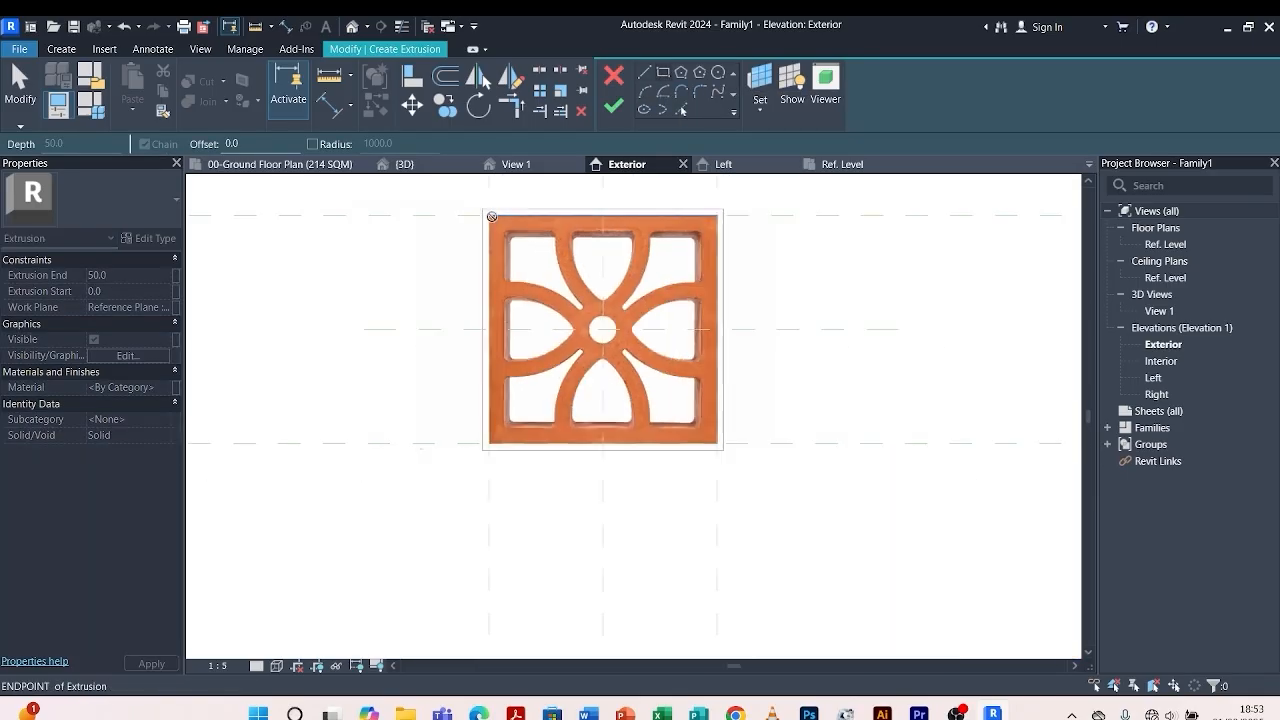
pyautogui.scroll(4, 700, 408)
pyautogui.scroll(2, 703, 409)
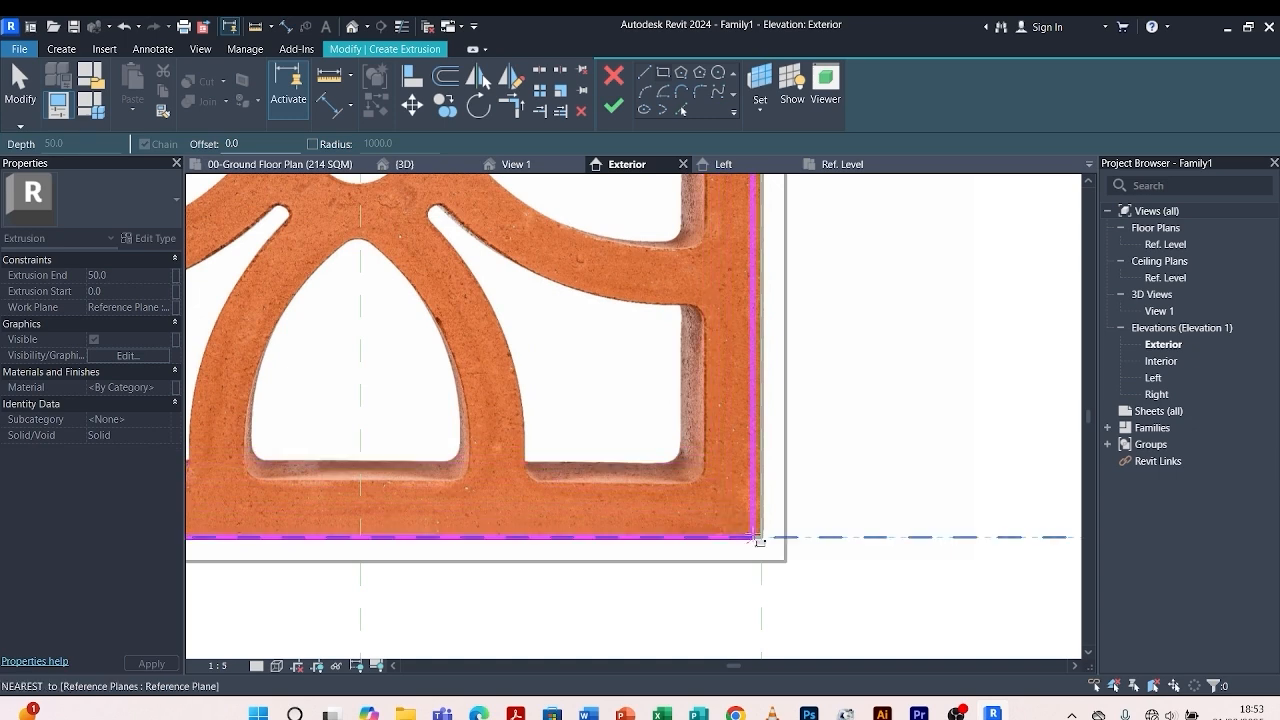
pyautogui.click(761, 537)
pyautogui.scroll(-5, 761, 537)
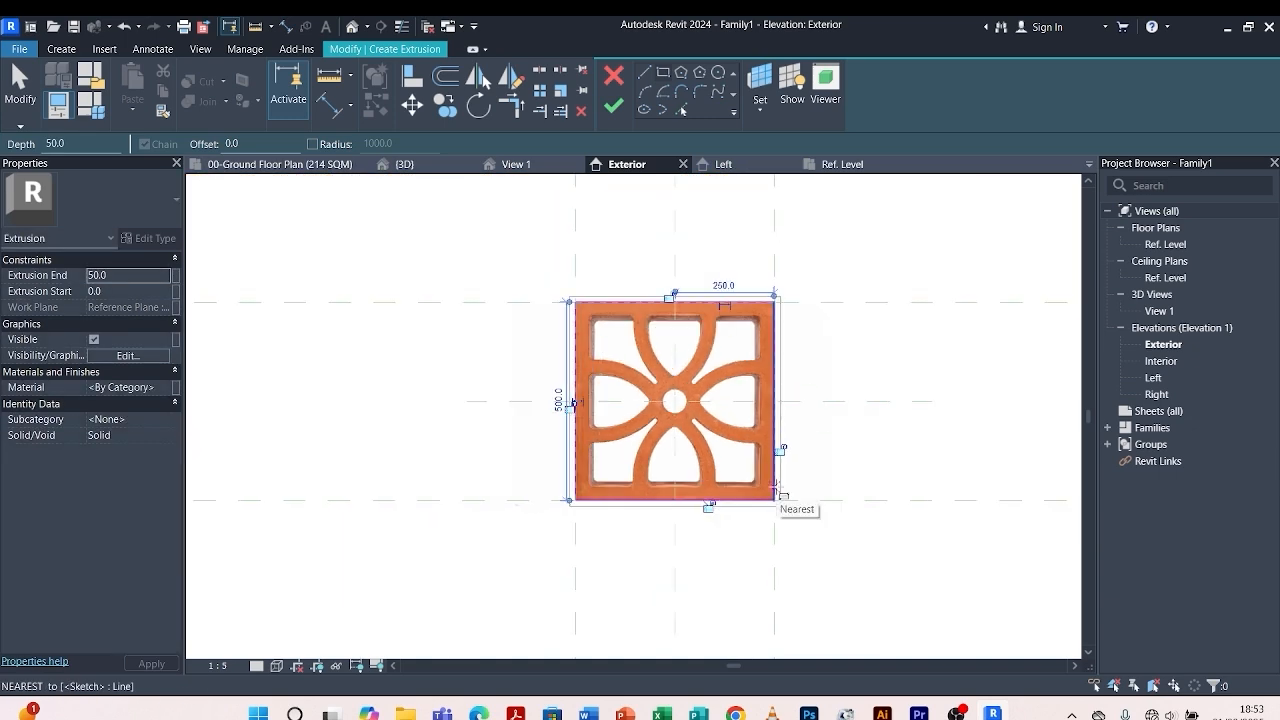
pyautogui.scroll(2, 686, 330)
pyautogui.scroll(1, 686, 330)
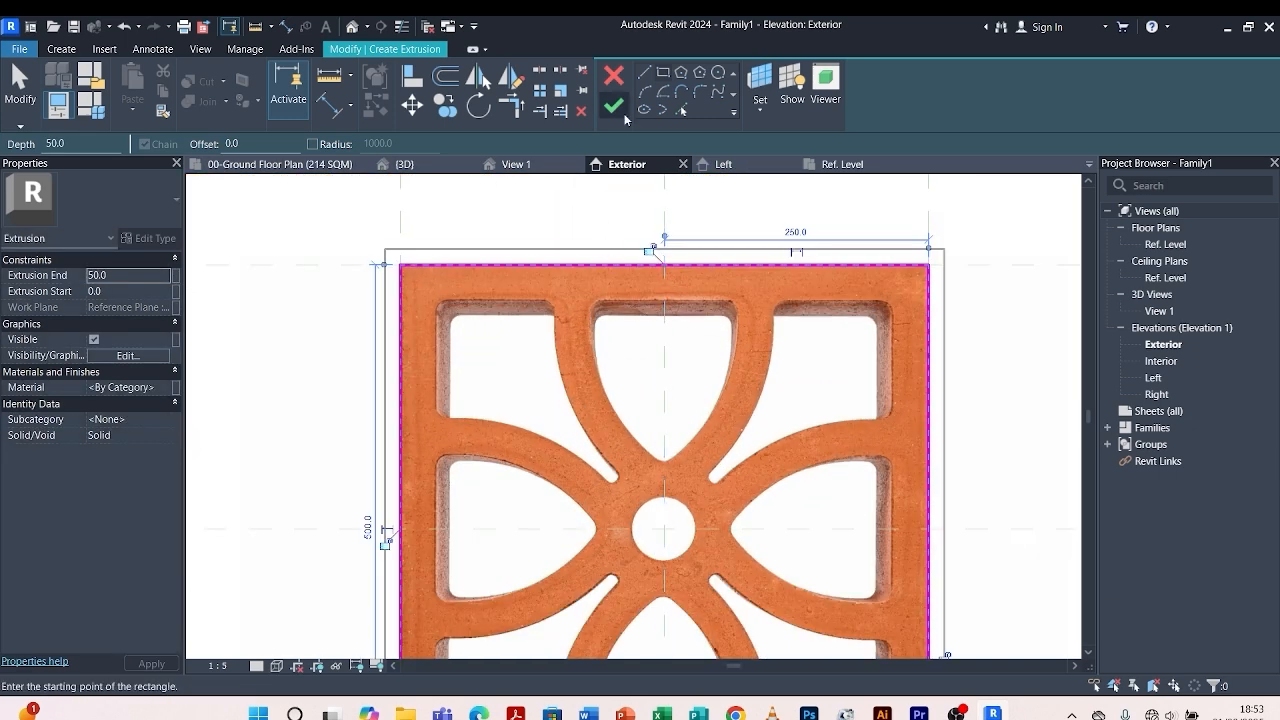
# Sketch a horizontal line about 117 mm long along the top edge of the upper middle petal opening.
pyautogui.press('Escape')
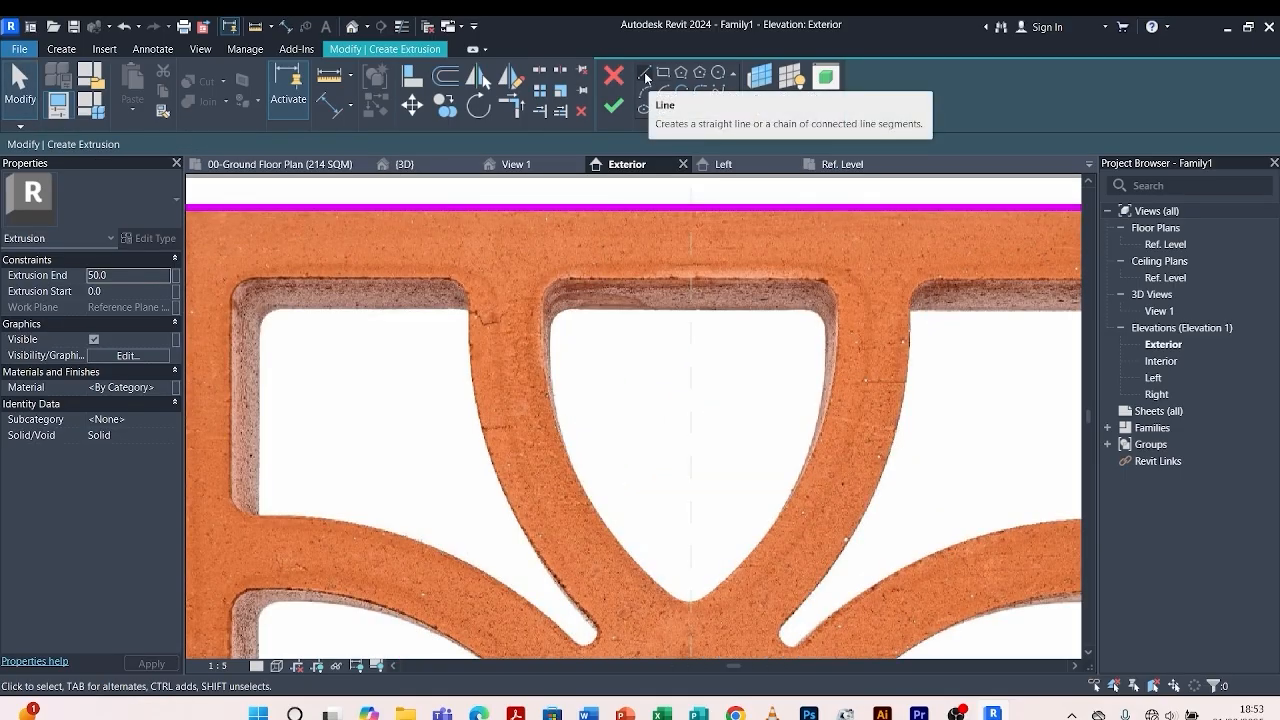
pyautogui.click(646, 77)
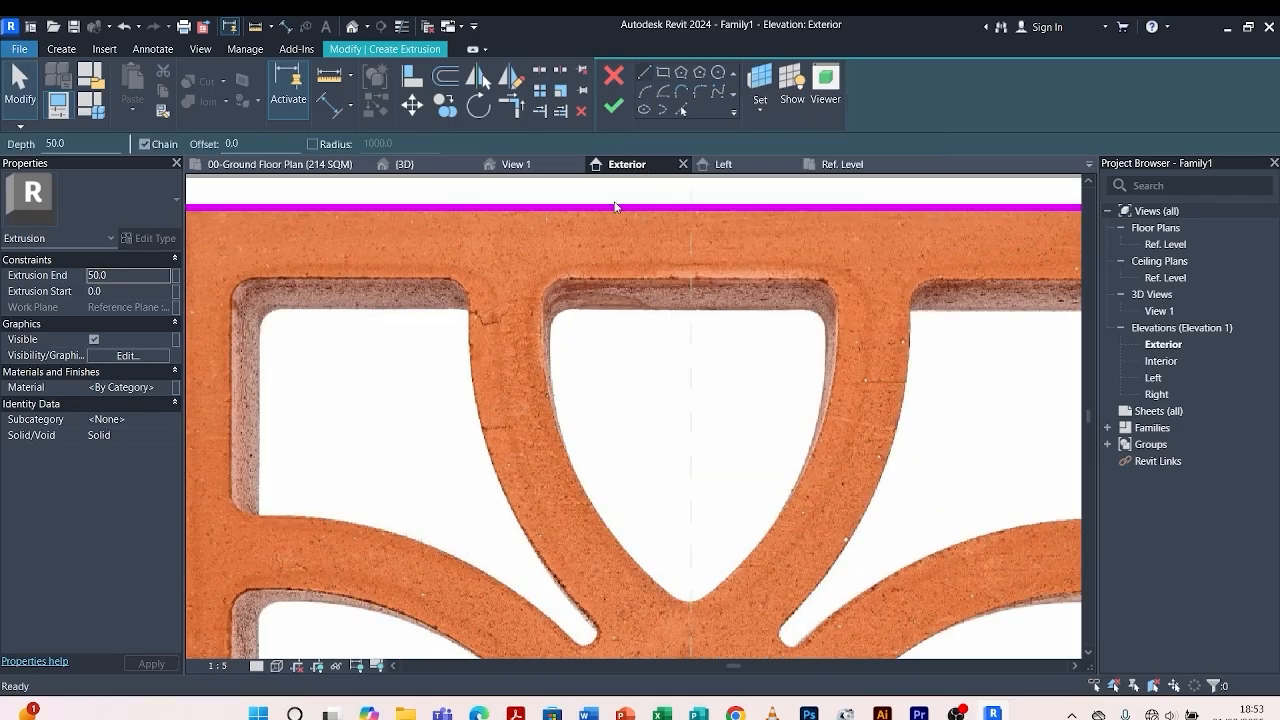
pyautogui.scroll(2, 572, 281)
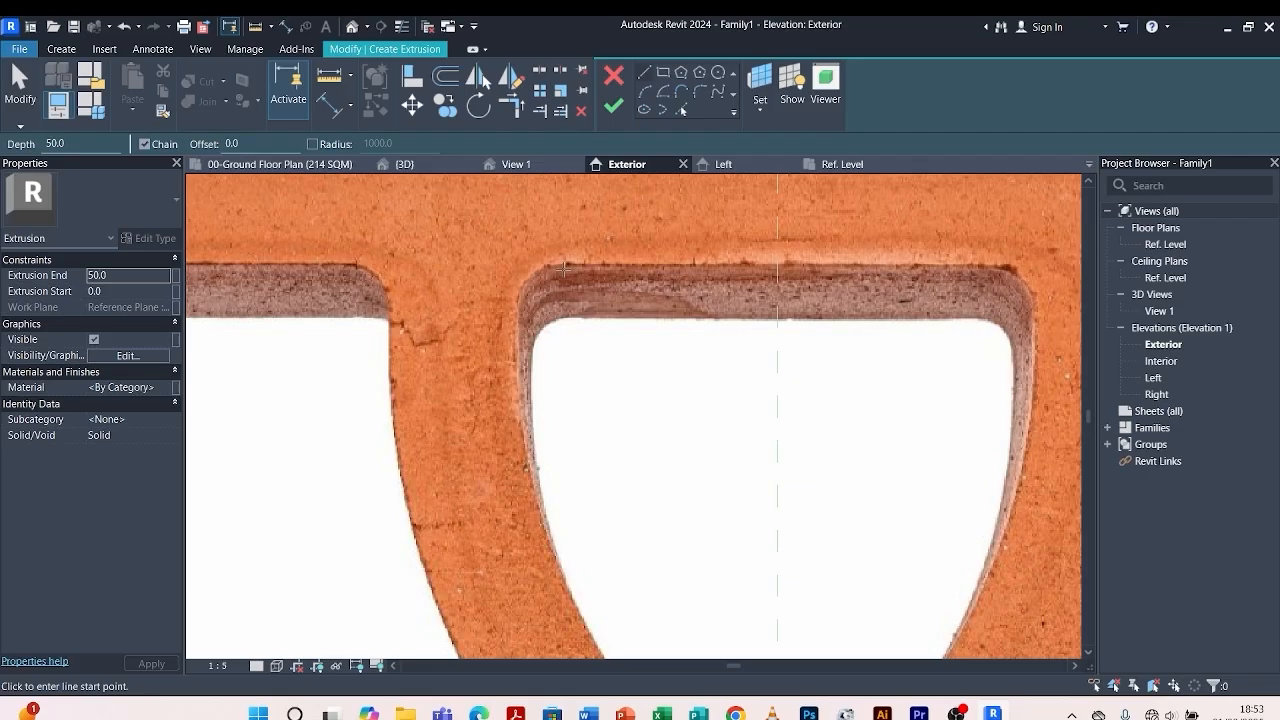
pyautogui.click(560, 262)
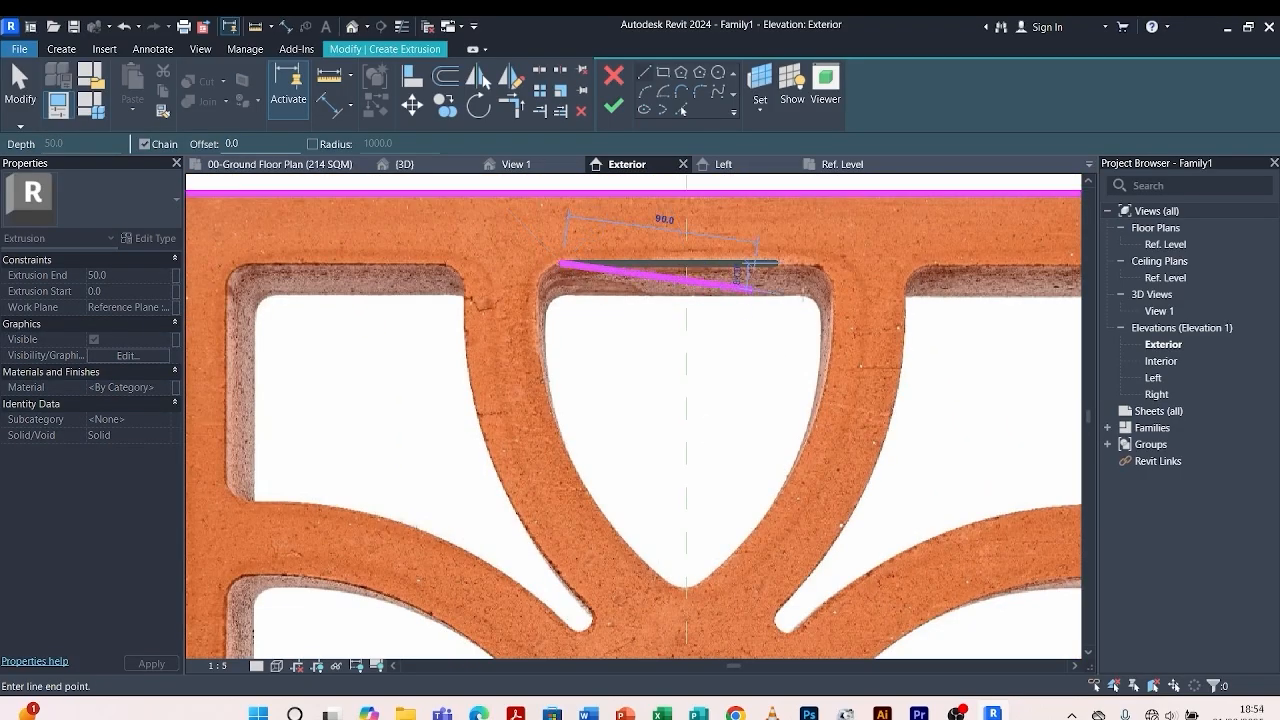
pyautogui.scroll(2, 818, 266)
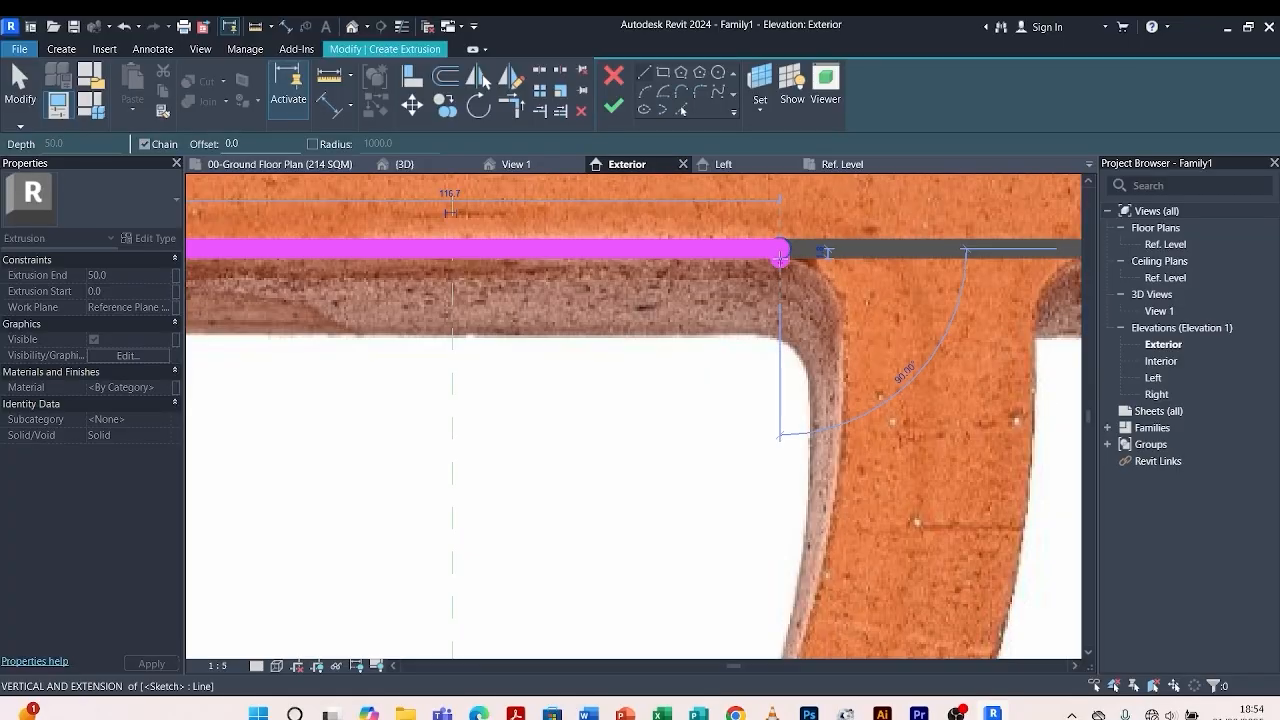
pyautogui.click(780, 256)
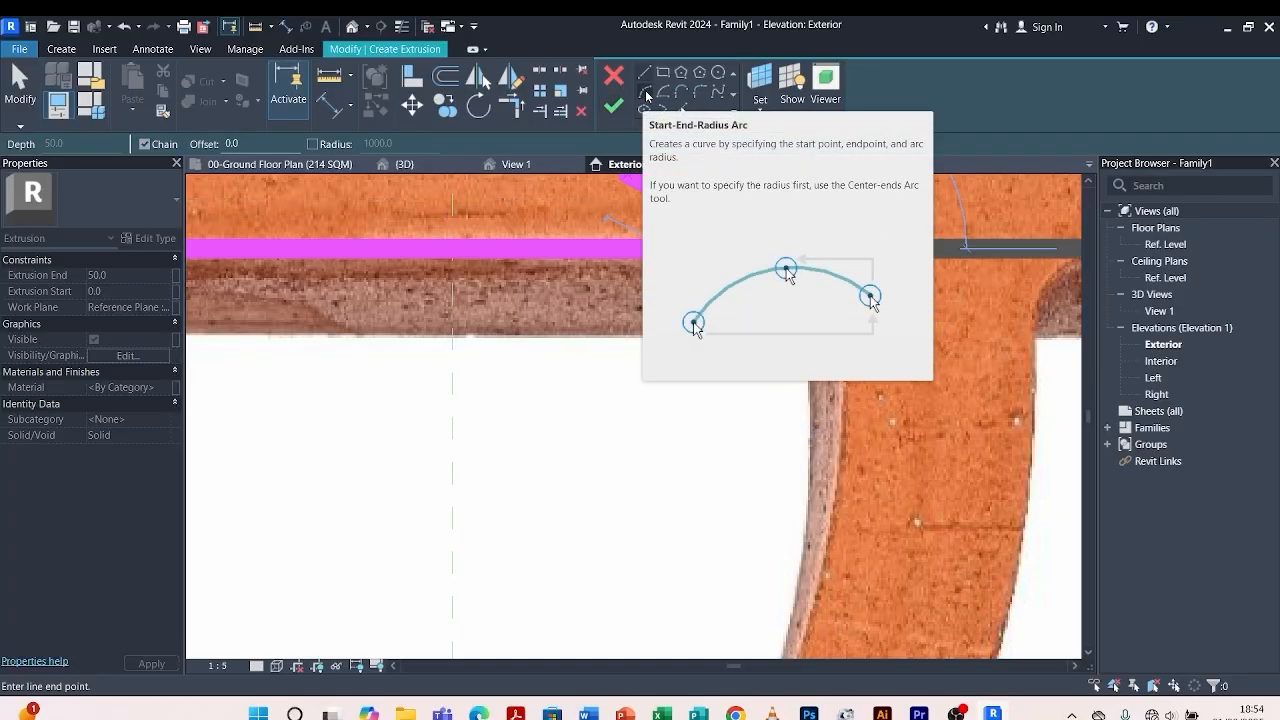
# Add a start-end-radius arc from the line's right end, rounding the petal opening's upper right corner.
pyautogui.click(647, 95)
pyautogui.scroll(2, 860, 360)
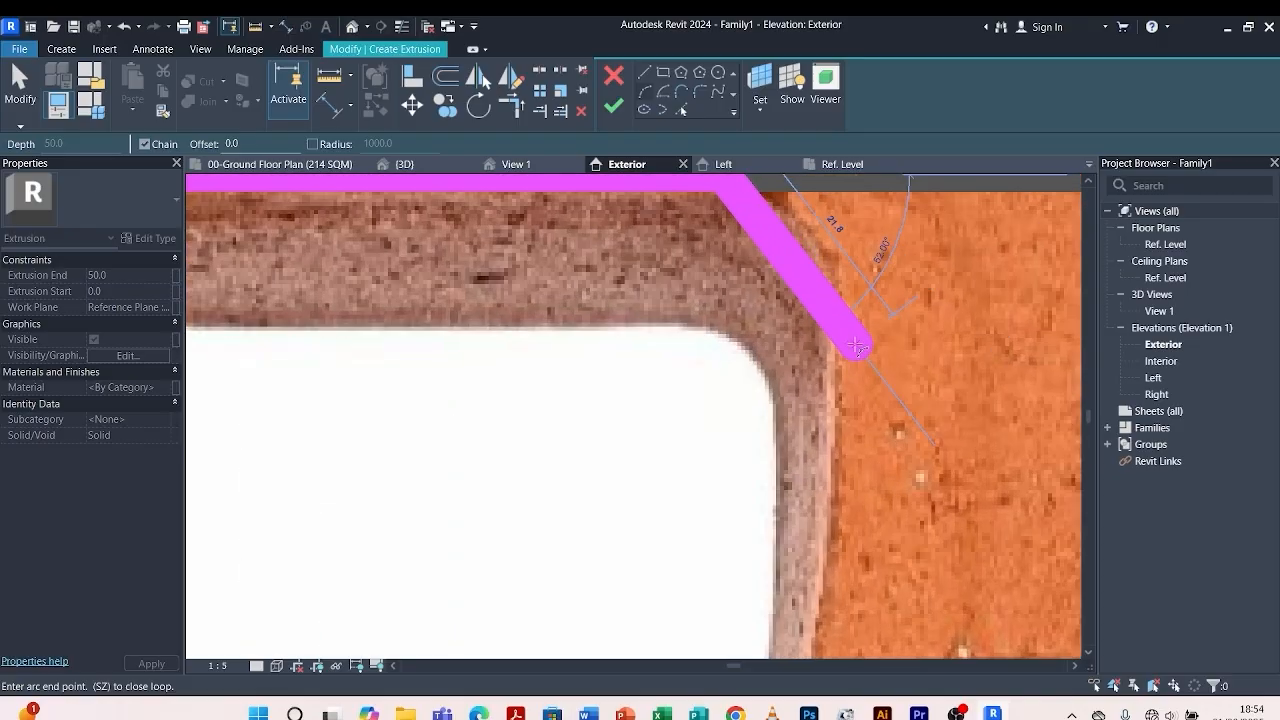
pyautogui.click(830, 328)
pyautogui.click(835, 255)
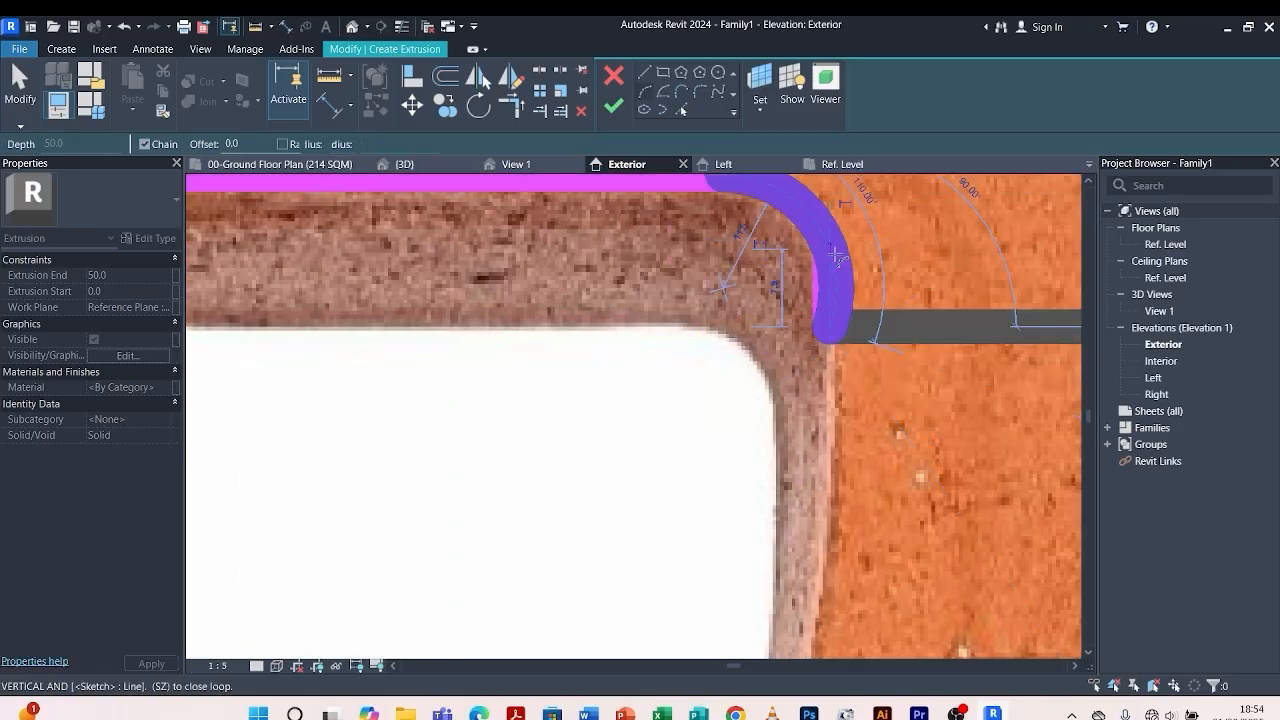
# Trace the petal opening's right side with an arc of about 166 mm radius, ending just short of its bottom tip.
pyautogui.scroll(-5, 838, 330)
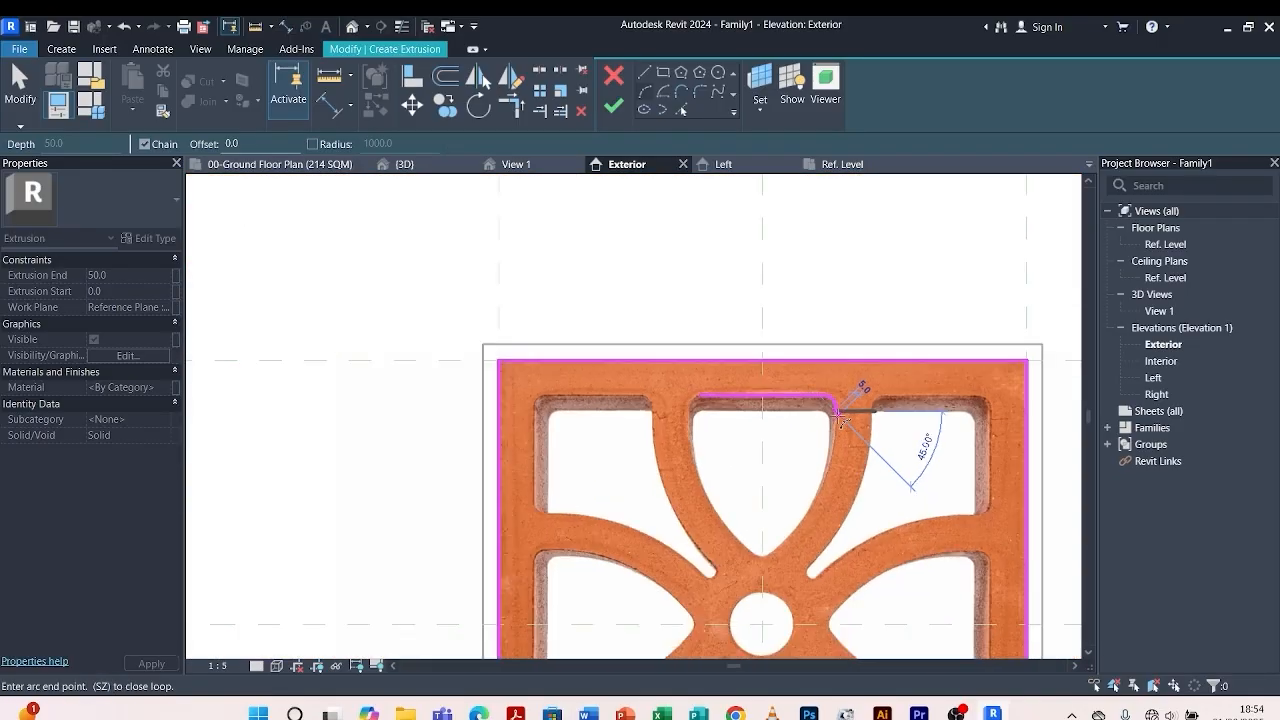
pyautogui.scroll(3, 772, 538)
pyautogui.scroll(2, 772, 538)
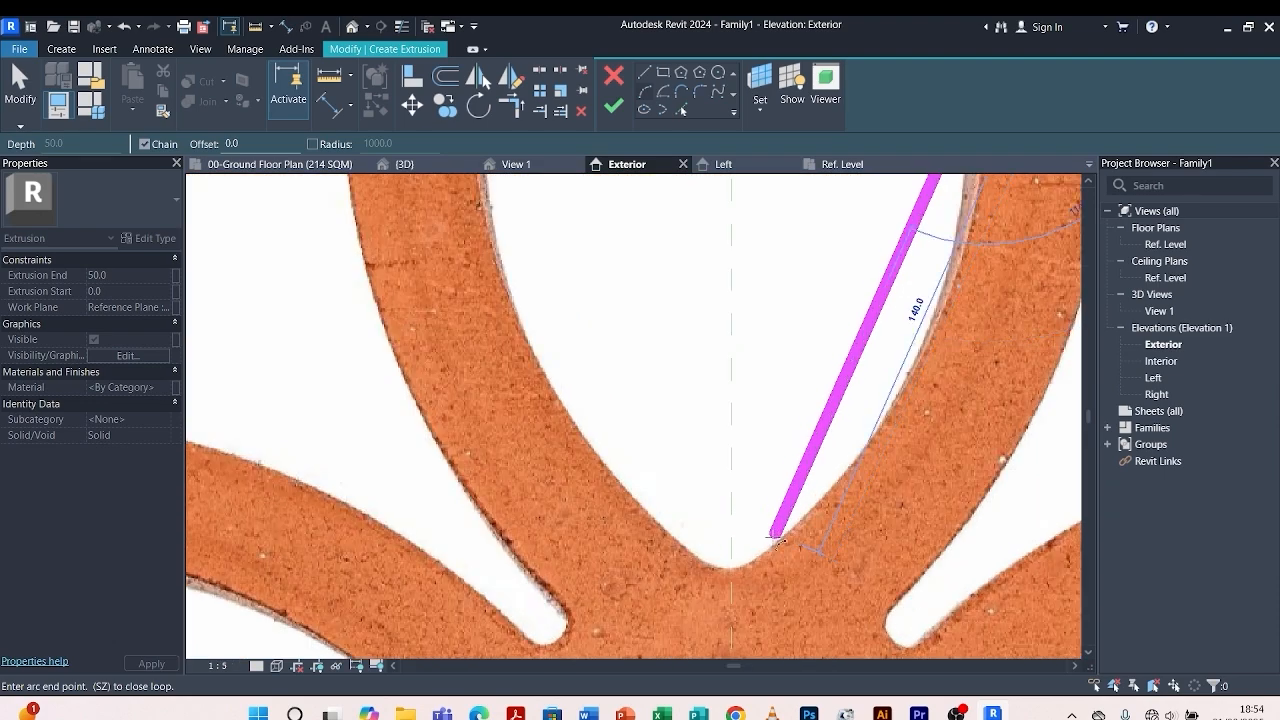
pyautogui.click(775, 543)
pyautogui.scroll(-4, 775, 543)
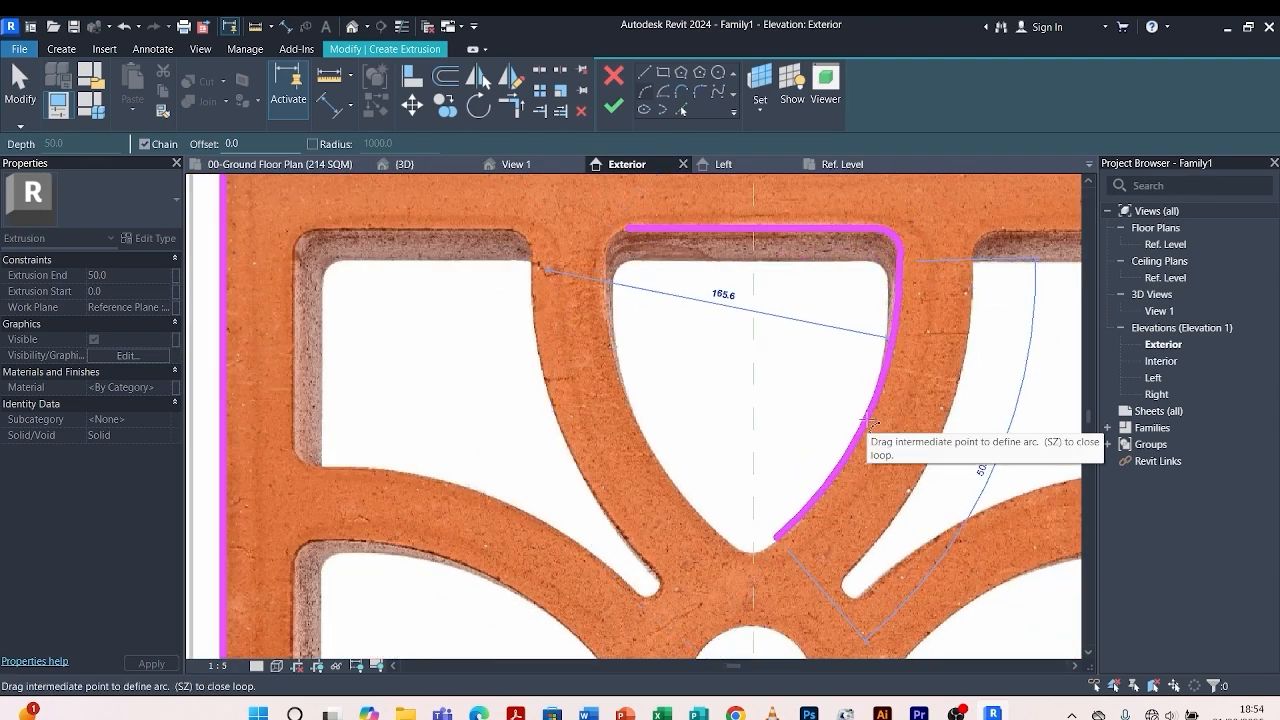
pyautogui.click(868, 421)
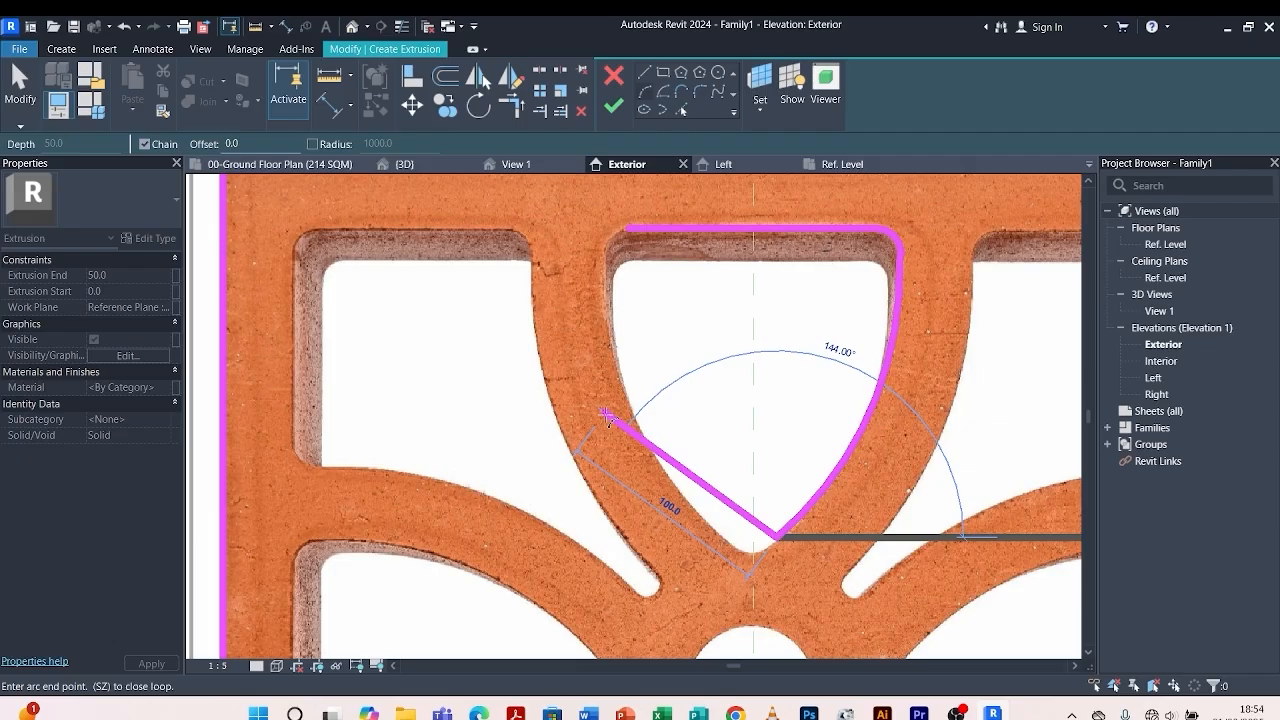
pyautogui.press('Escape')
pyautogui.press('Escape')
pyautogui.scroll(-2, 645, 362)
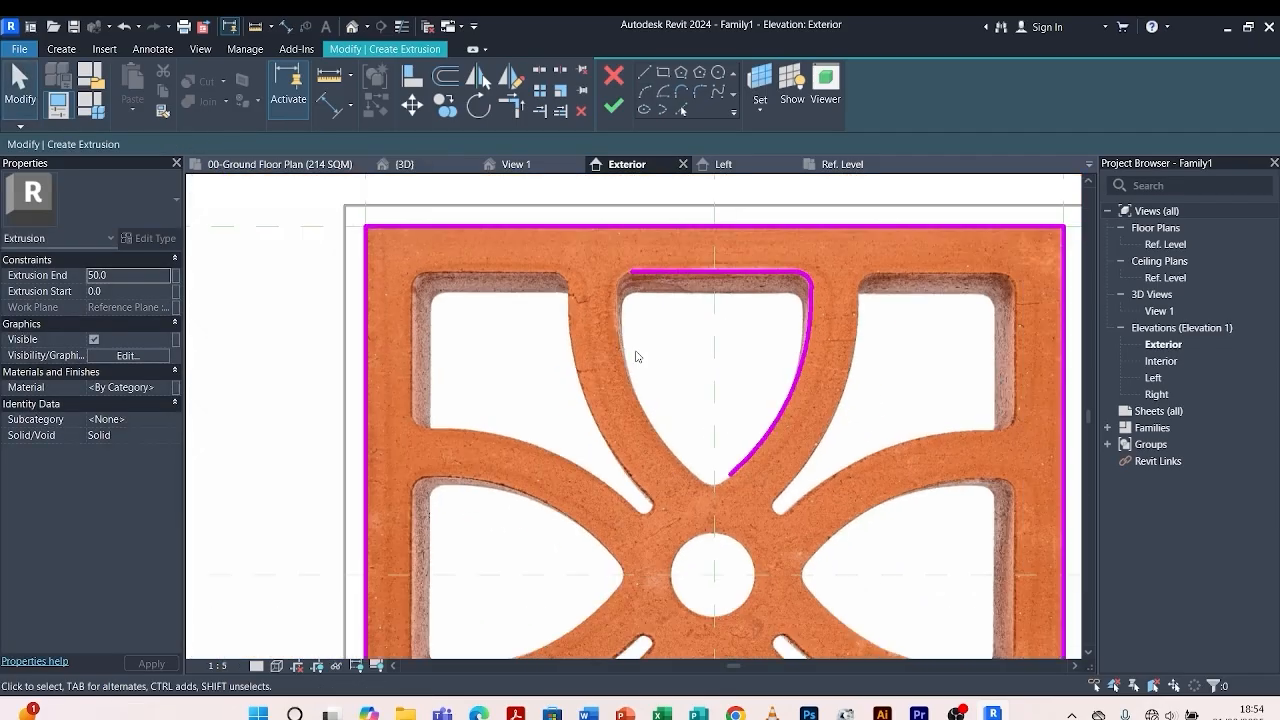
# Adjust the petal opening's upper right corner arc to follow the rounded corner in the image.
pyautogui.scroll(2, 800, 305)
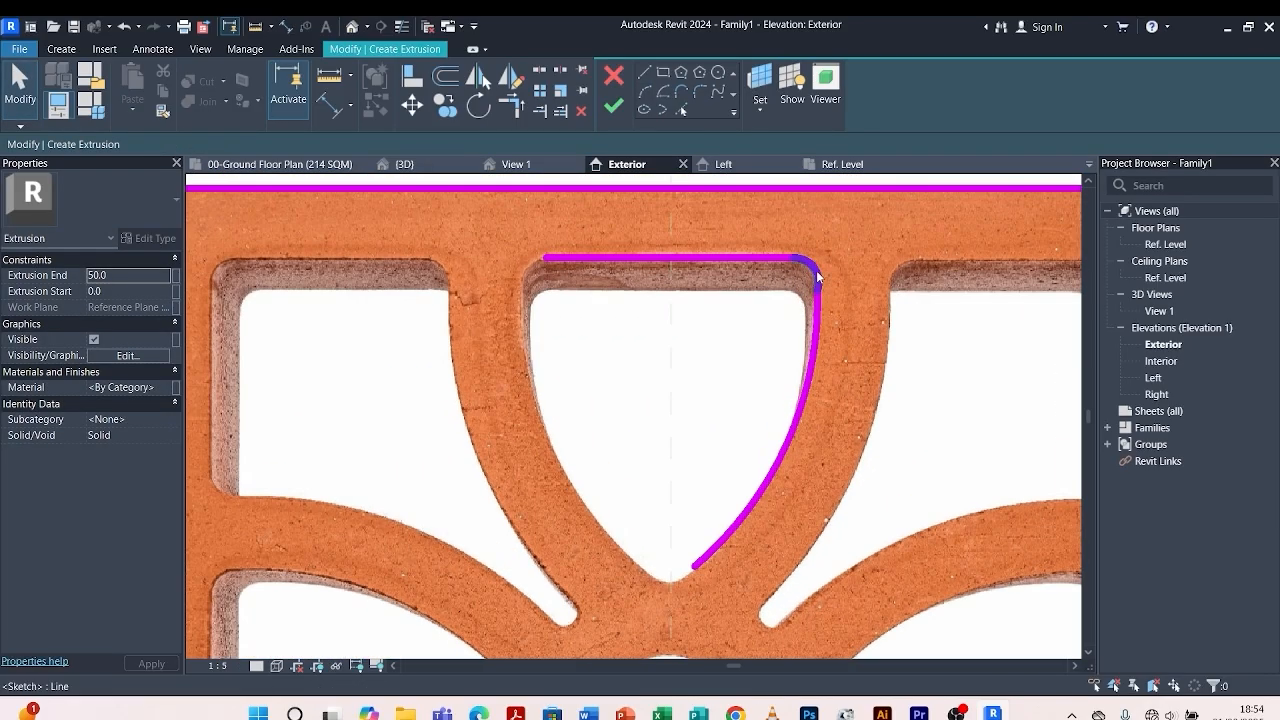
pyautogui.click(805, 357)
pyautogui.scroll(4, 814, 260)
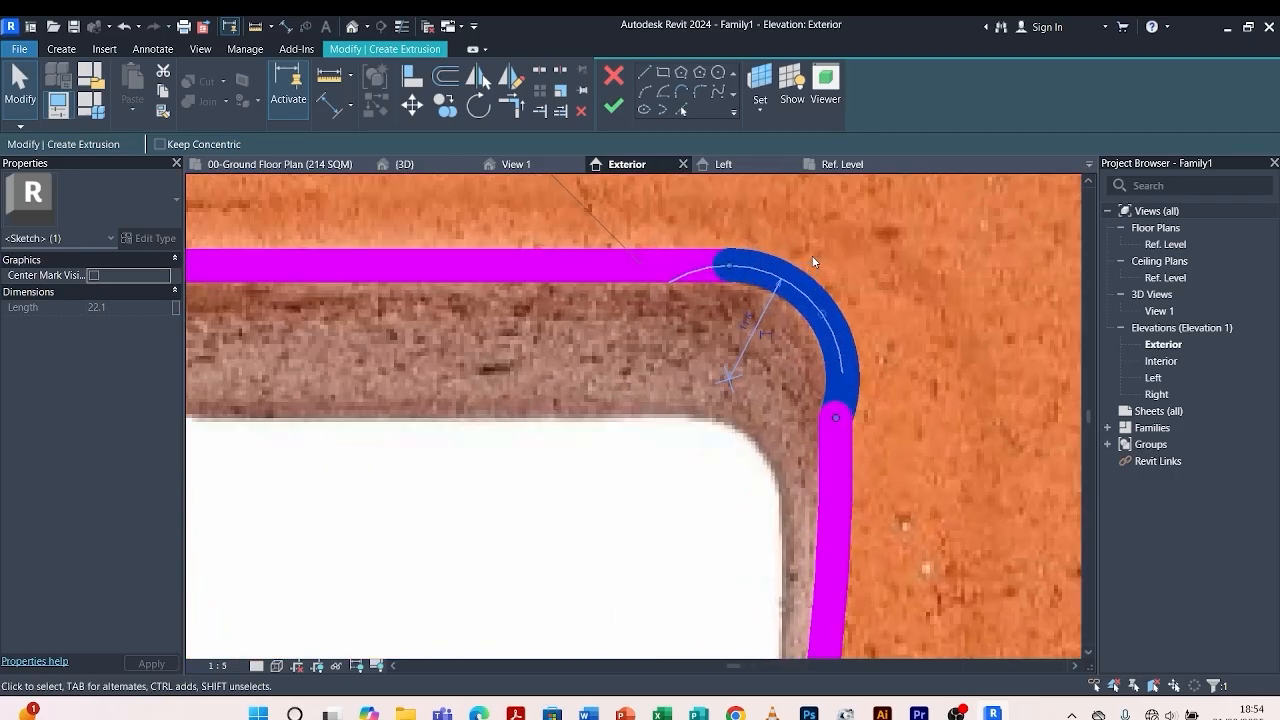
pyautogui.moveTo(820, 314); pyautogui.dragTo(805, 327)
pyautogui.scroll(-2, 770, 382)
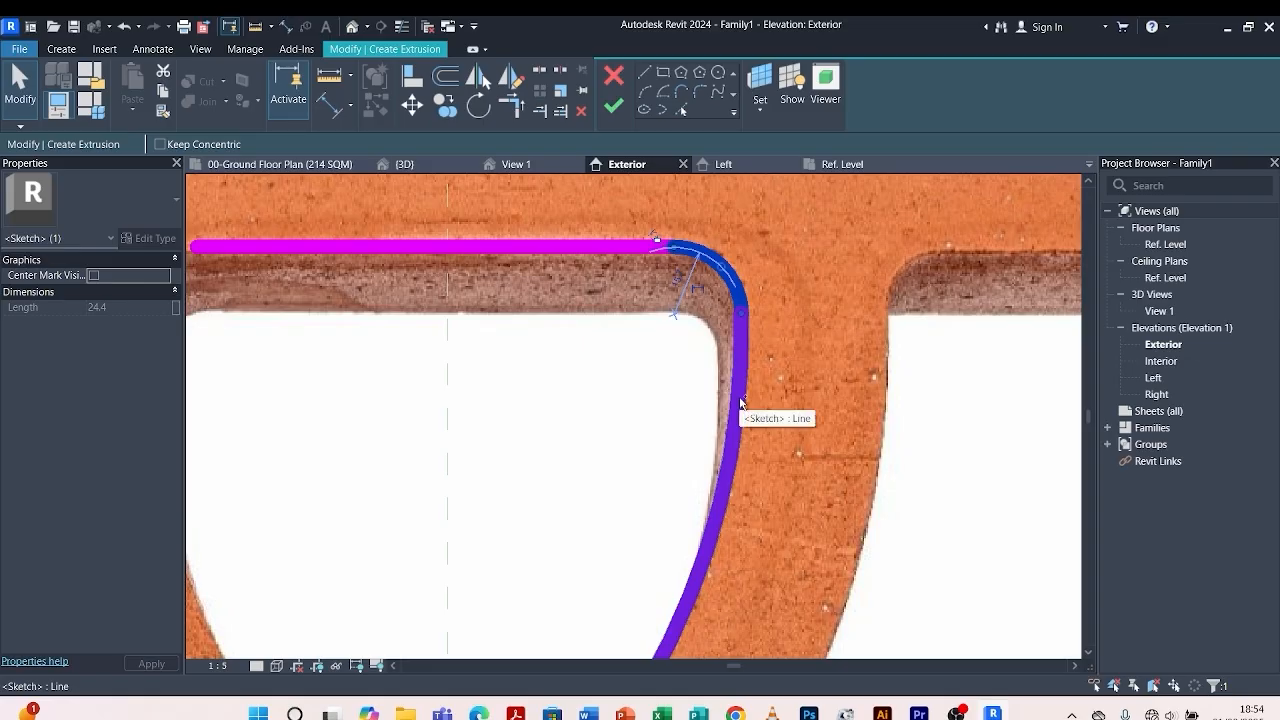
# Mirror a copy of the corner arc and right side arc about the tile's vertical centre axis.
pyautogui.keyDown('ctrl'); pyautogui.click(741, 403); pyautogui.keyUp('ctrl')
pyautogui.scroll(-2, 743, 316)
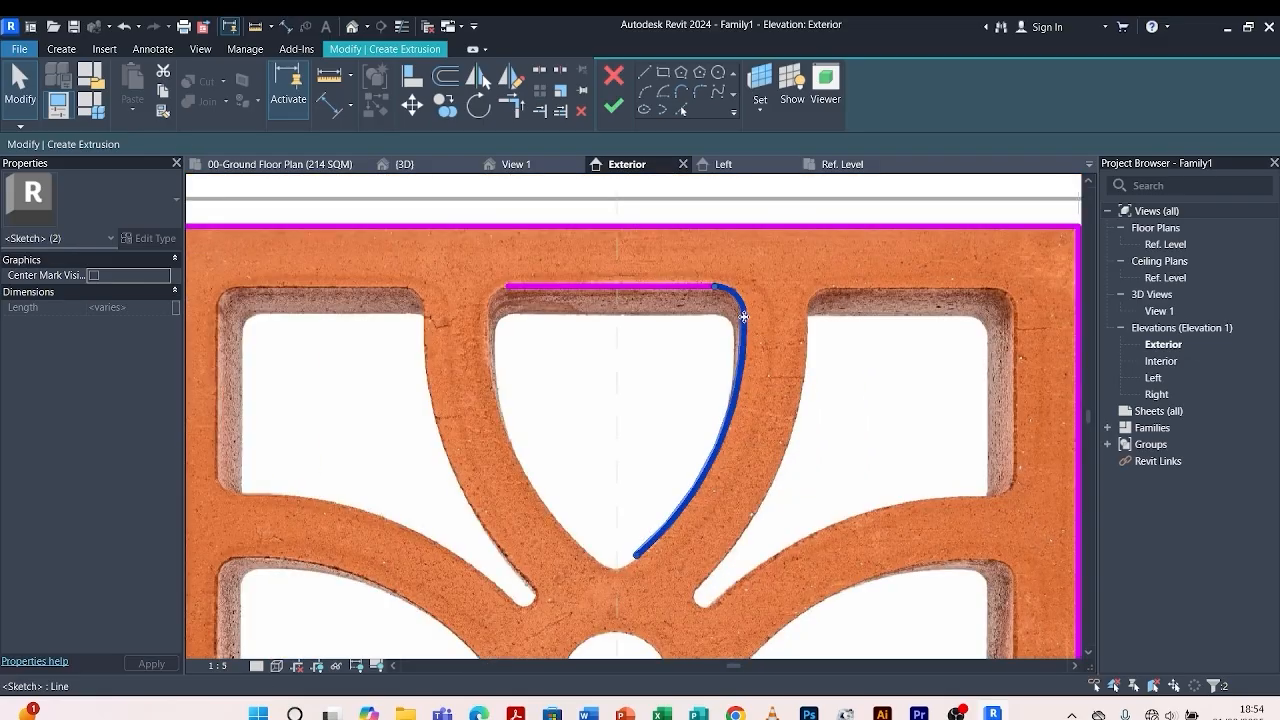
pyautogui.click(508, 76)
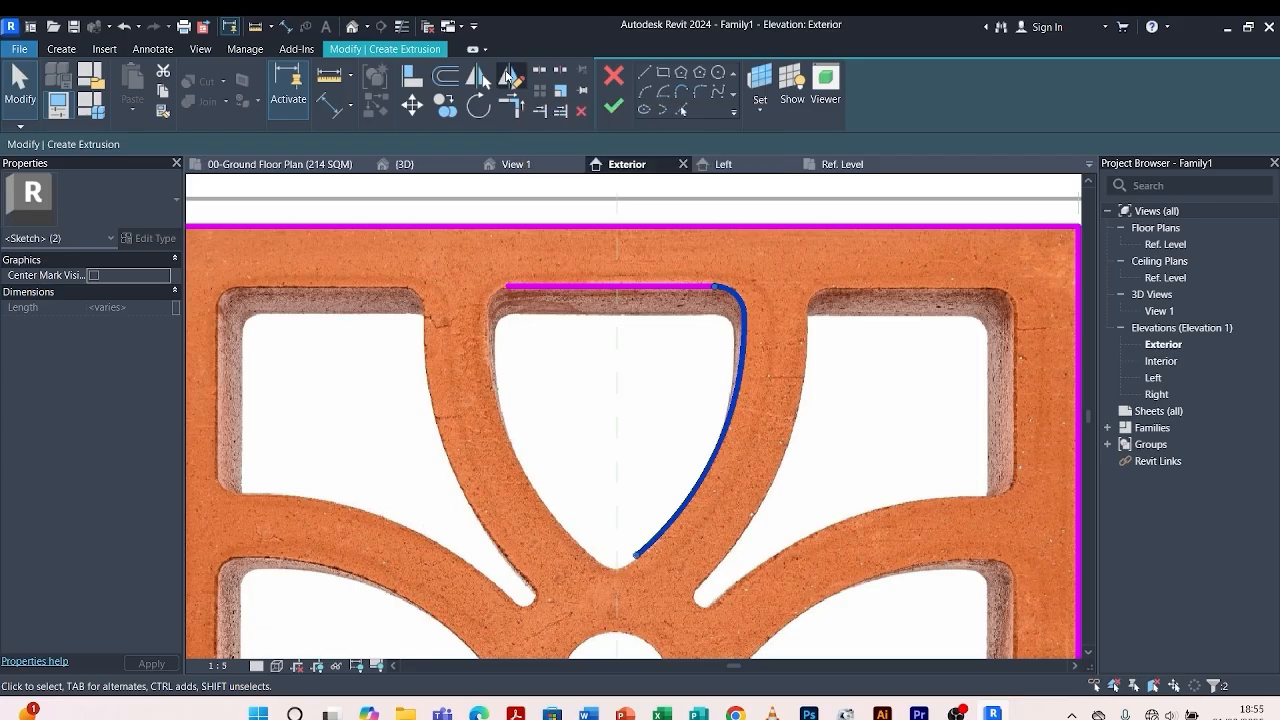
pyautogui.click(616, 351)
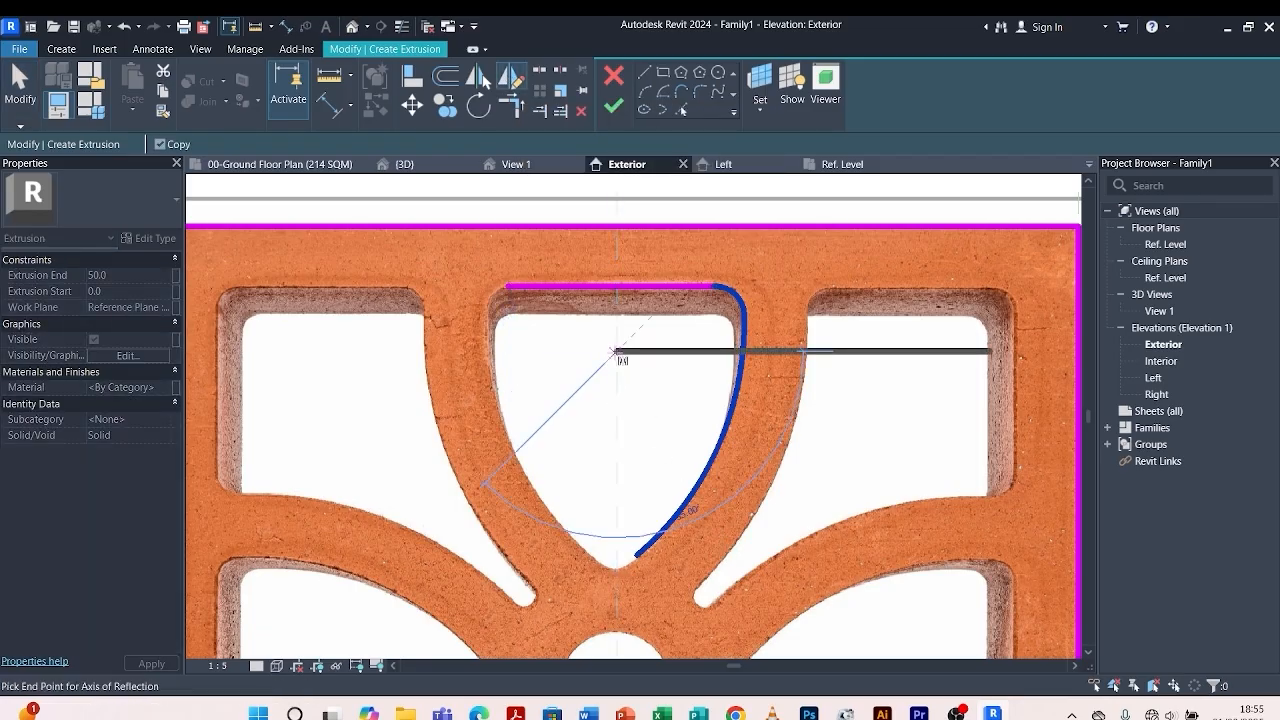
pyautogui.click(617, 459)
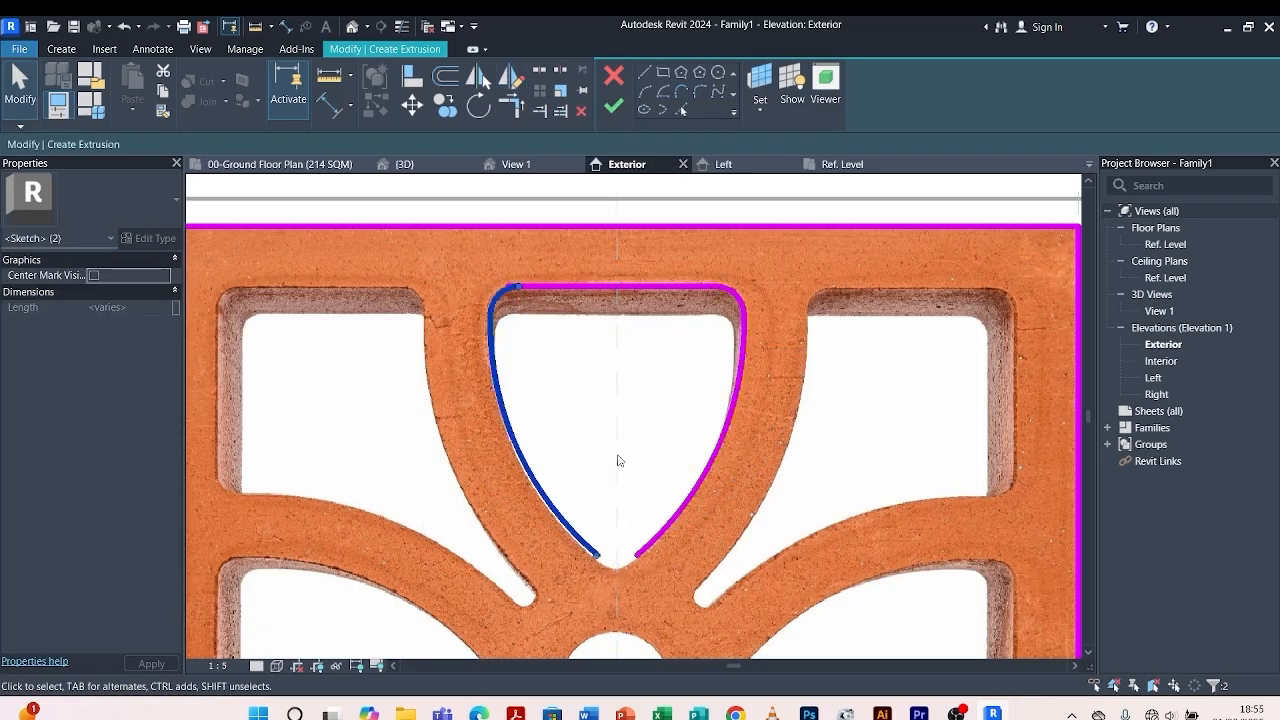
# Close the petal opening's bottom tip with a start-end-radius arc joining the lower ends of the two side arcs.
pyautogui.scroll(3, 628, 566)
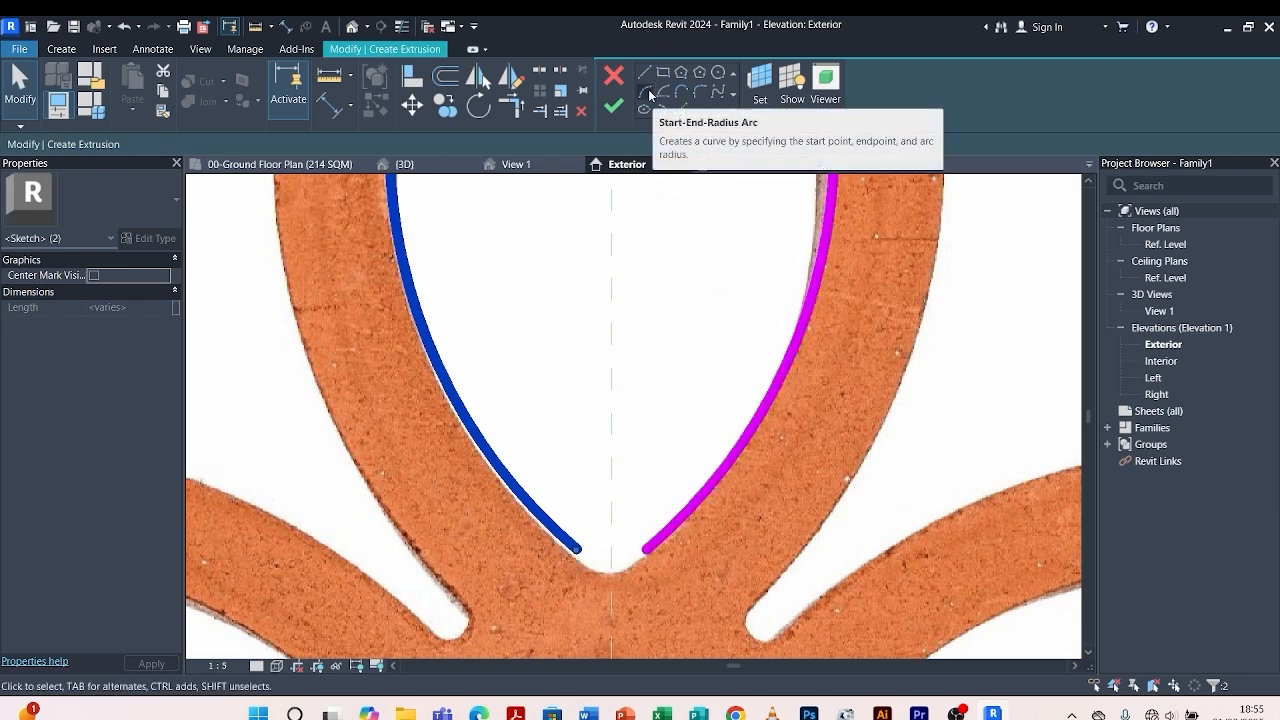
pyautogui.click(650, 95)
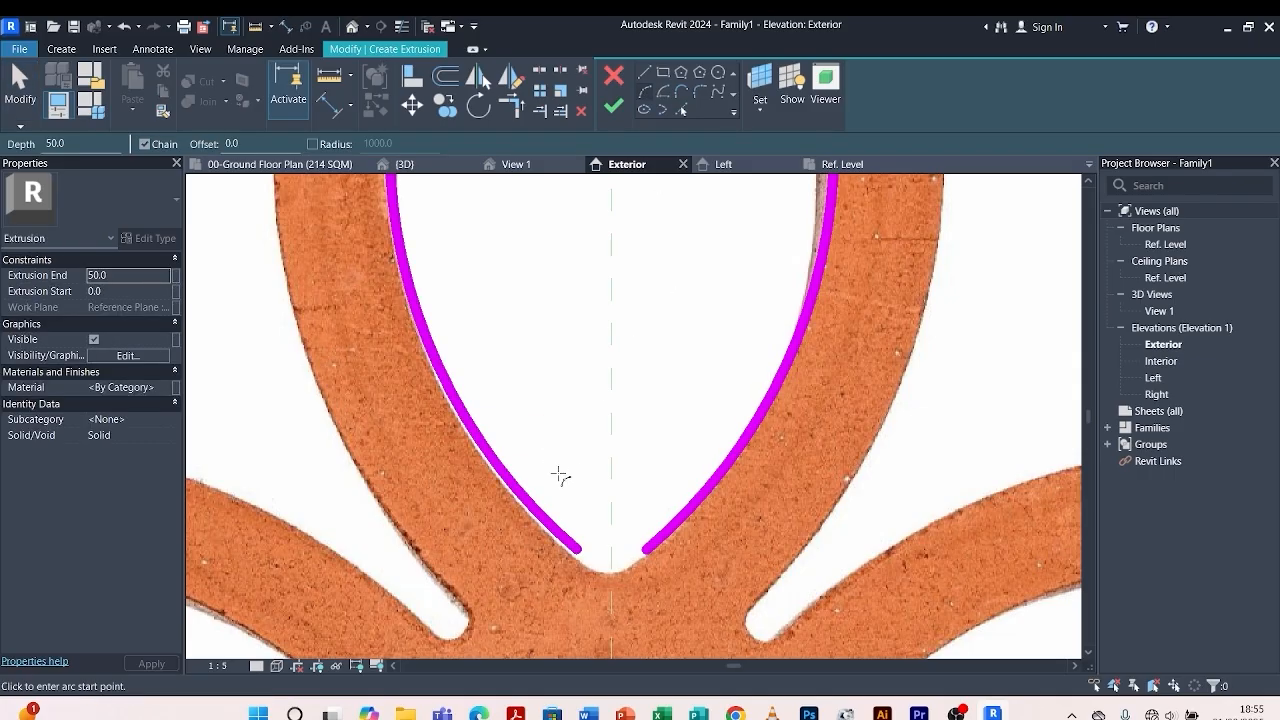
pyautogui.click(574, 548)
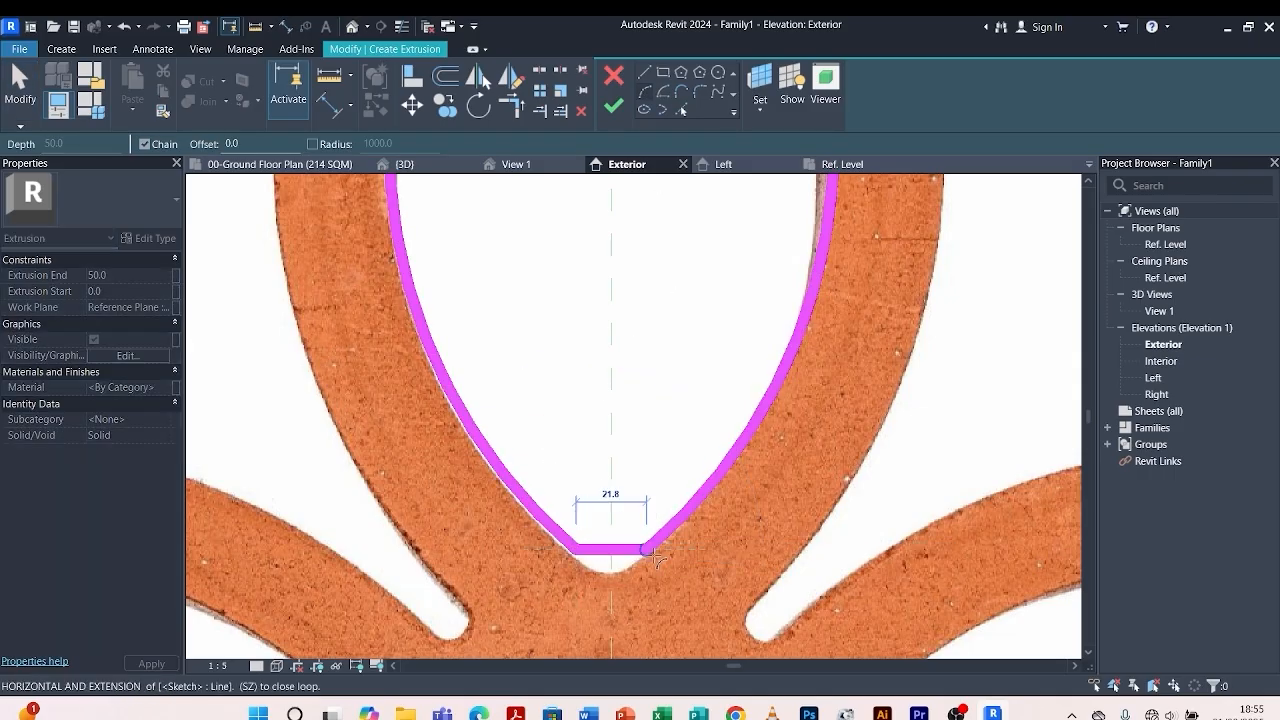
pyautogui.click(652, 555)
pyautogui.scroll(2, 652, 556)
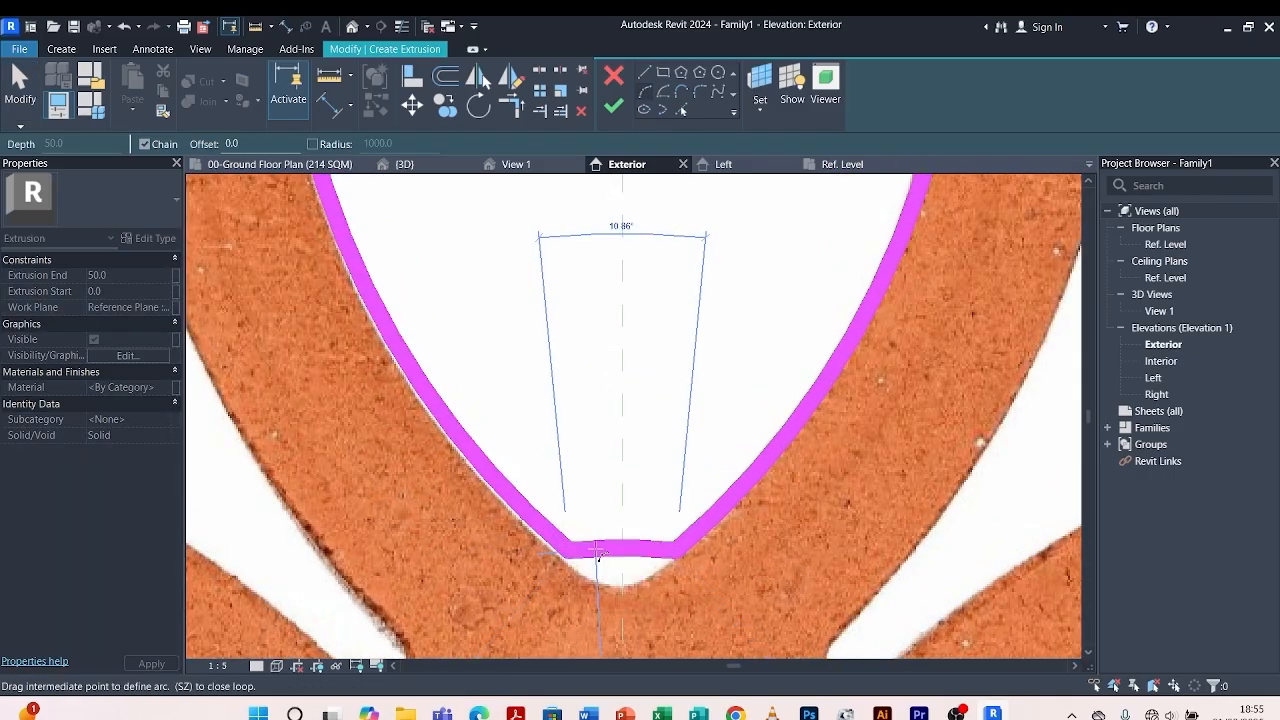
pyautogui.click(598, 563)
pyautogui.scroll(-5, 605, 390)
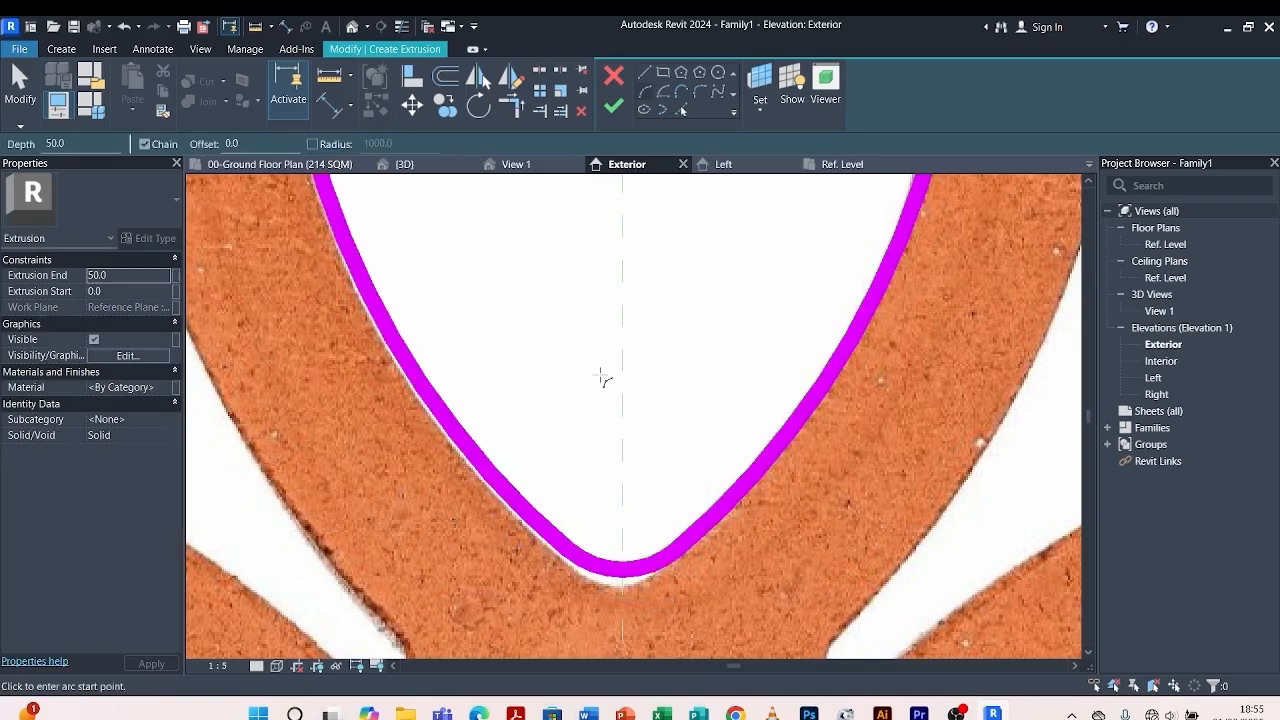
# Sketch a horizontal line about 88 mm long along the top edge of the upper right corner opening, level with the petal's top line.
pyautogui.scroll(3, 770, 330)
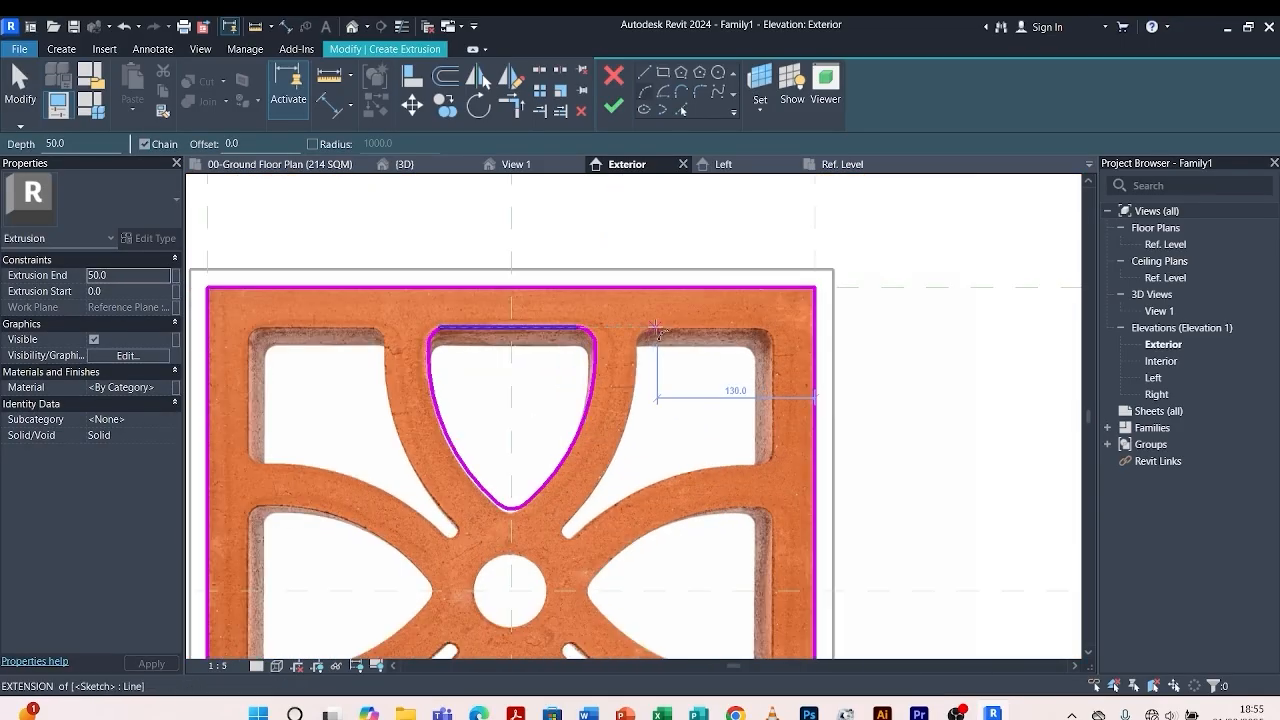
pyautogui.scroll(-2, 665, 330)
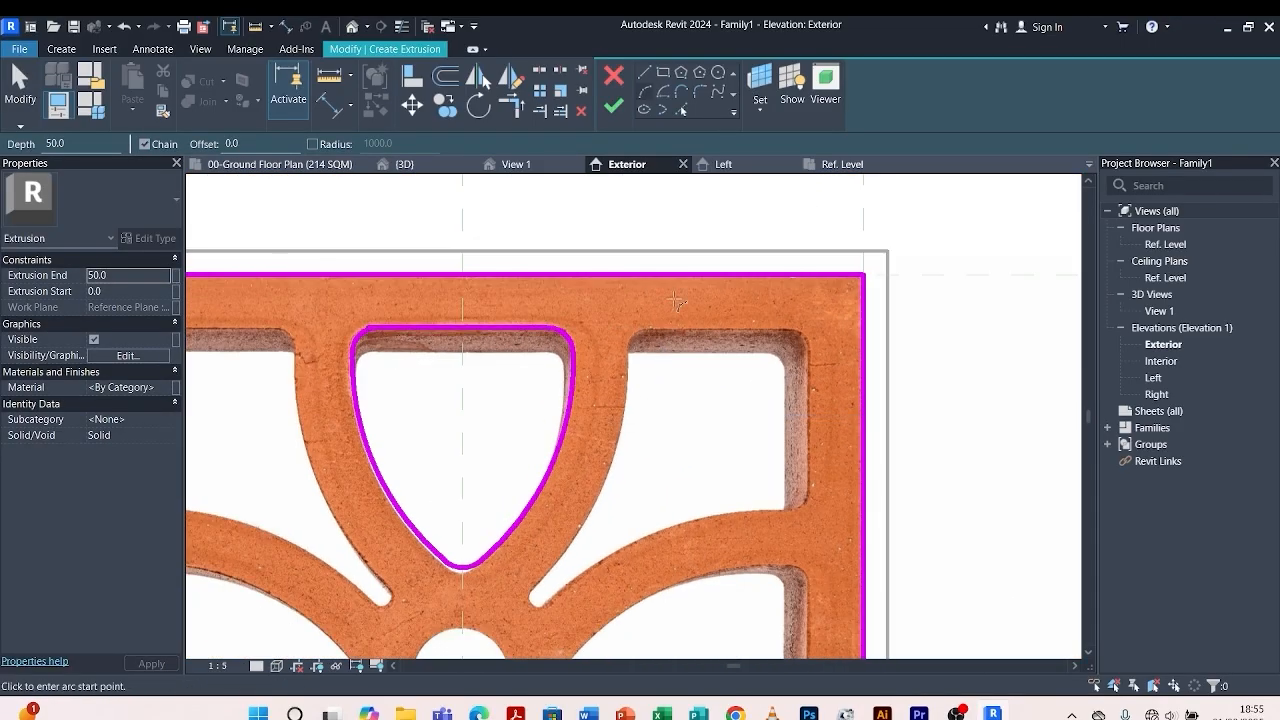
pyautogui.scroll(5, 664, 335)
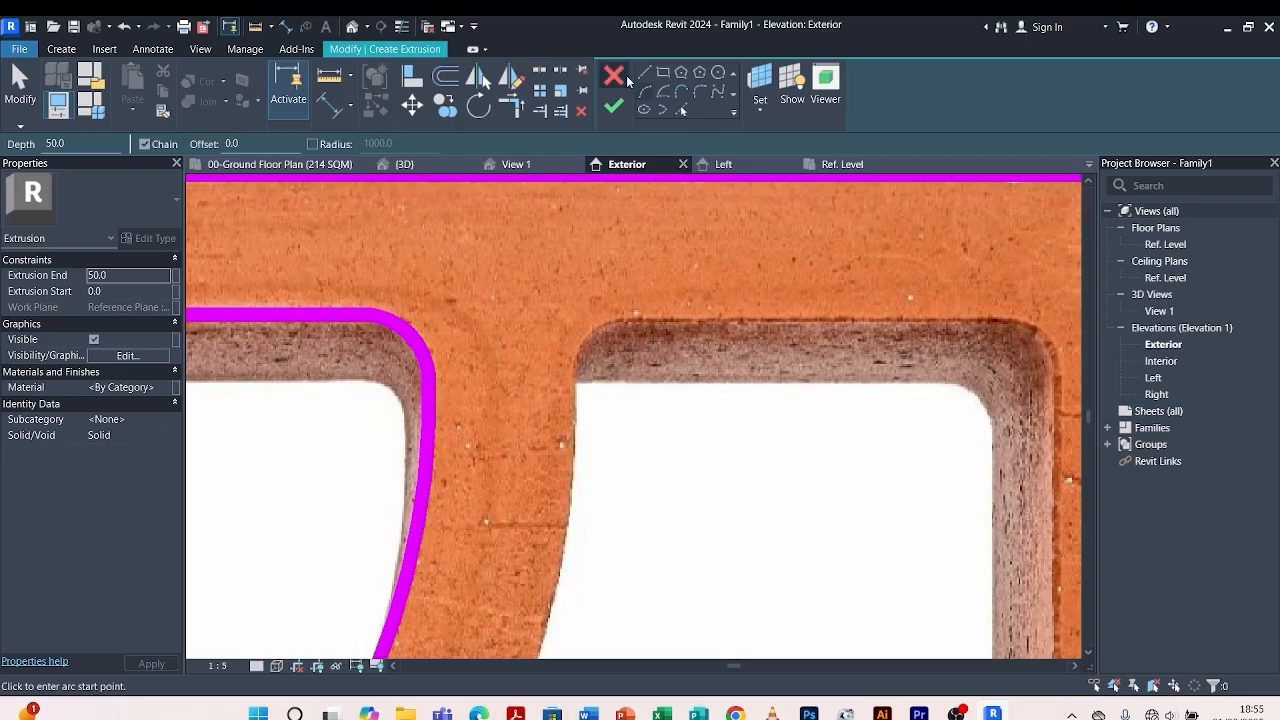
pyautogui.click(645, 73)
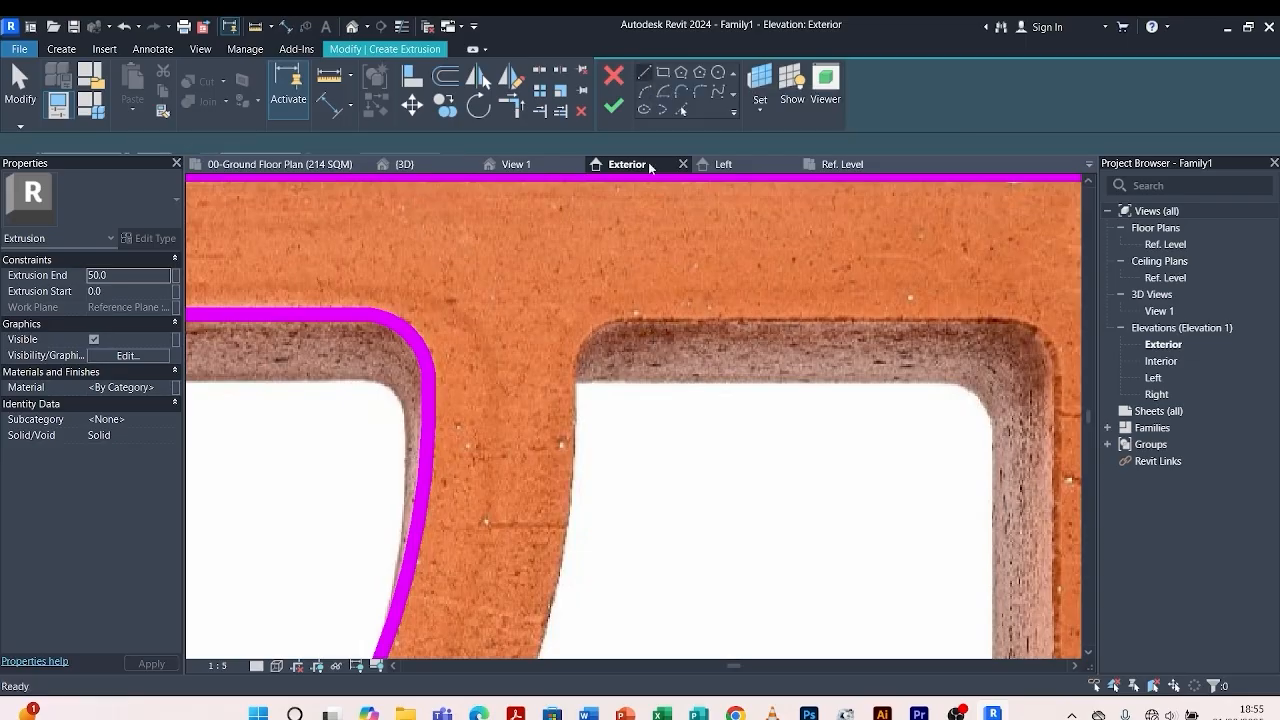
pyautogui.scroll(-1, 690, 320)
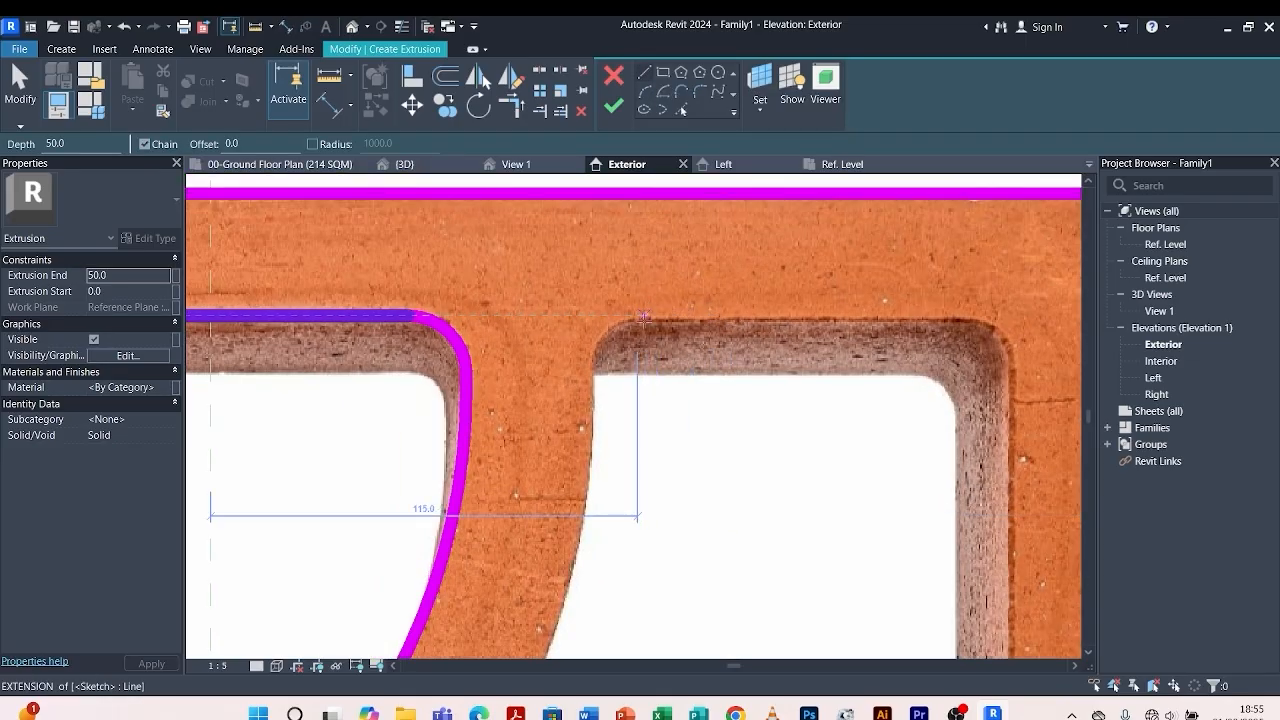
pyautogui.click(645, 318)
pyautogui.scroll(-2, 645, 318)
pyautogui.scroll(5, 899, 275)
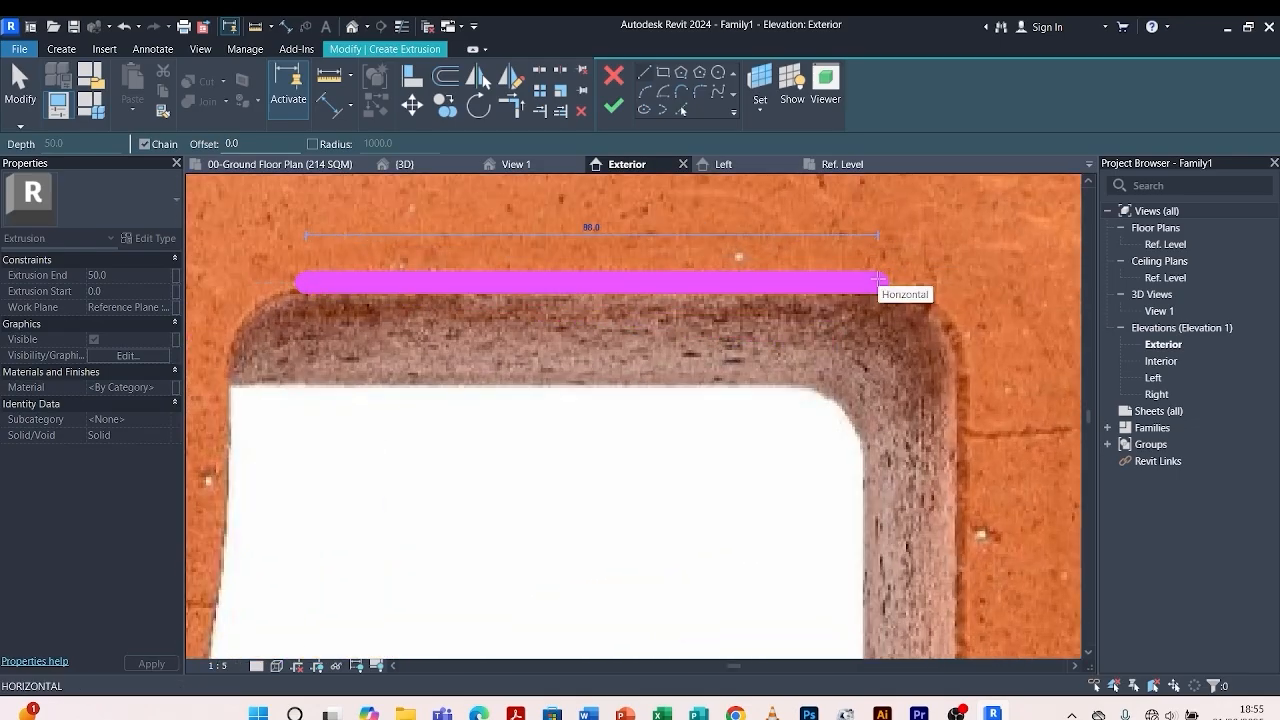
pyautogui.click(878, 281)
pyautogui.press('Escape')
pyautogui.scroll(-3, 610, 252)
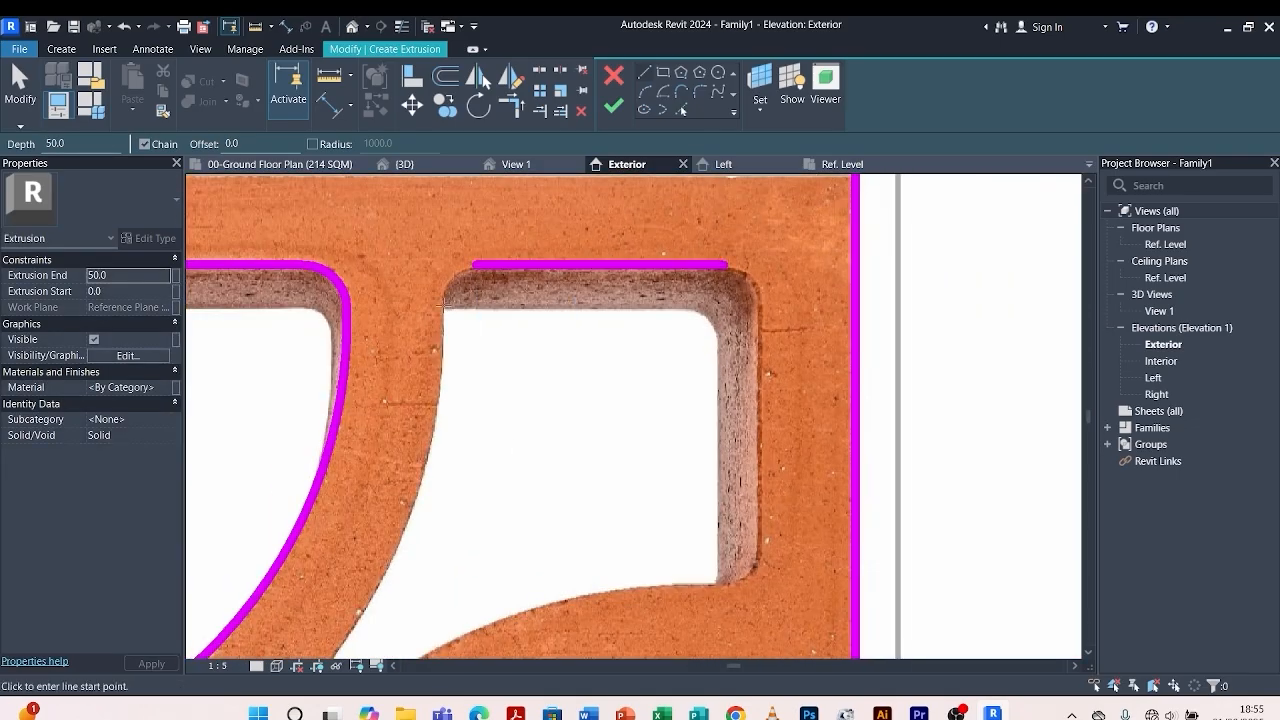
# Round the upper left corner of the upper right opening with a start-end-radius arc from the top line's left end, following the image.
pyautogui.scroll(3, 443, 305)
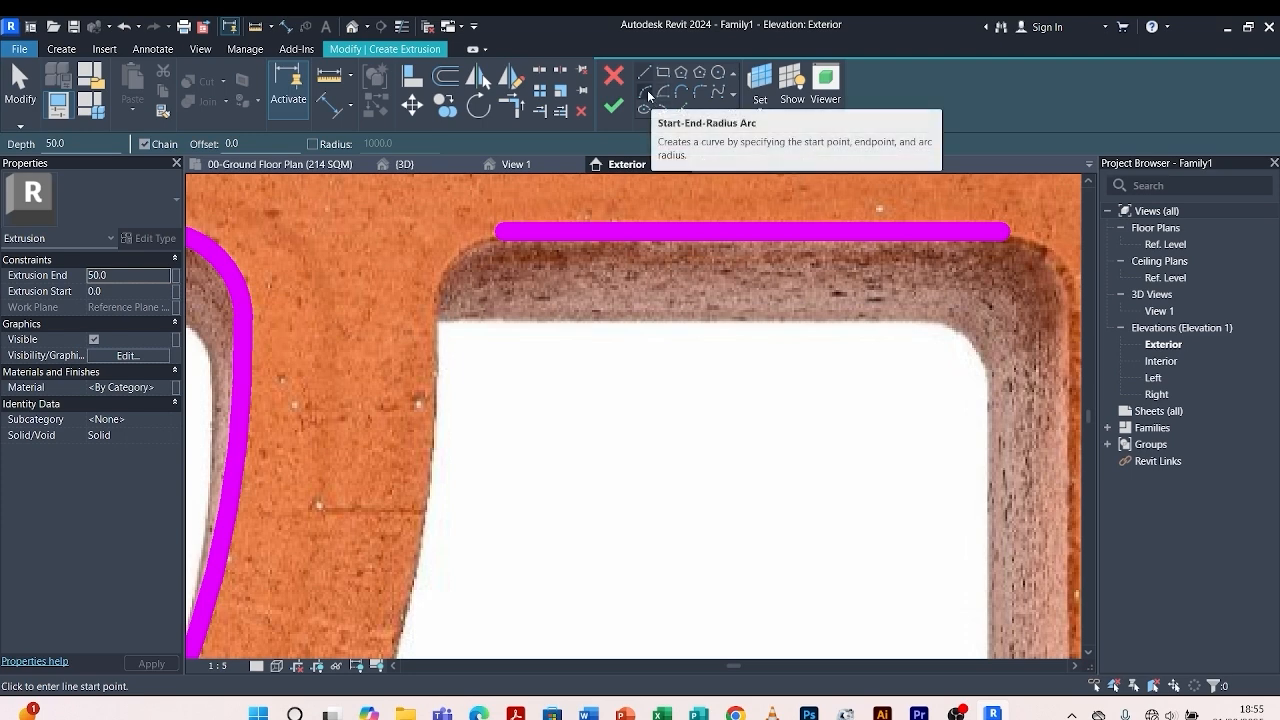
pyautogui.scroll(3, 502, 262)
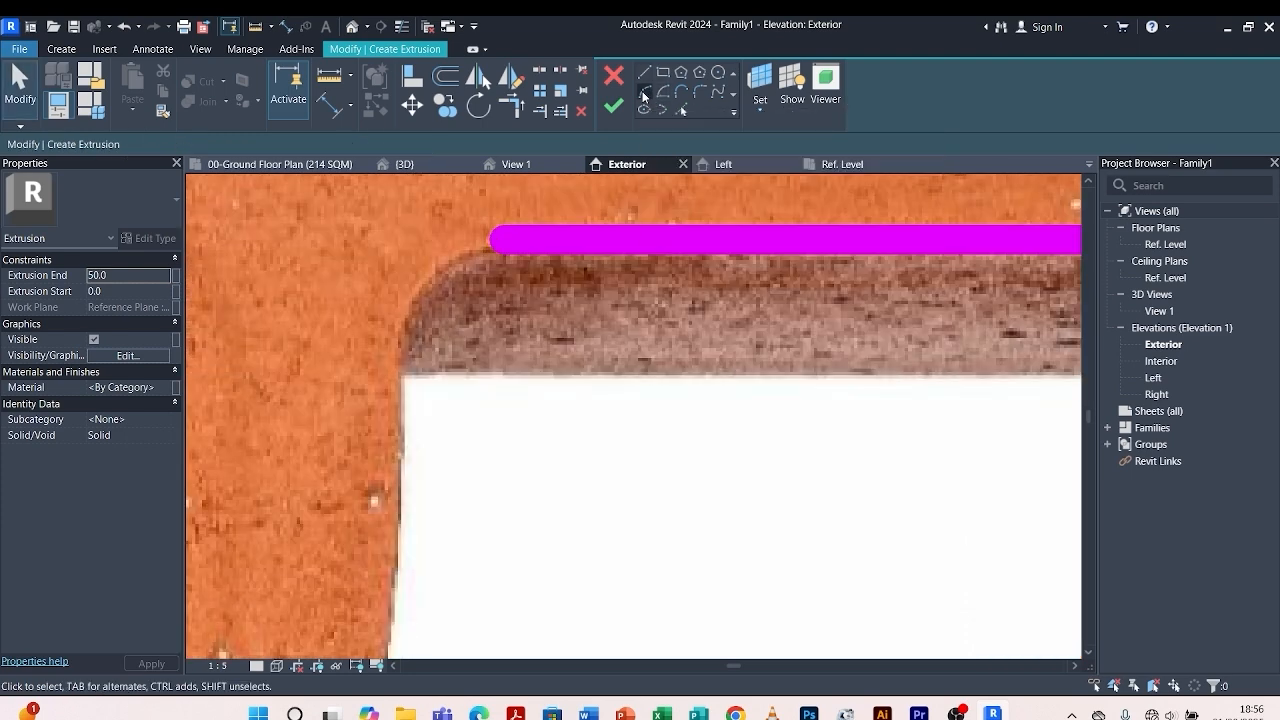
pyautogui.click(500, 242)
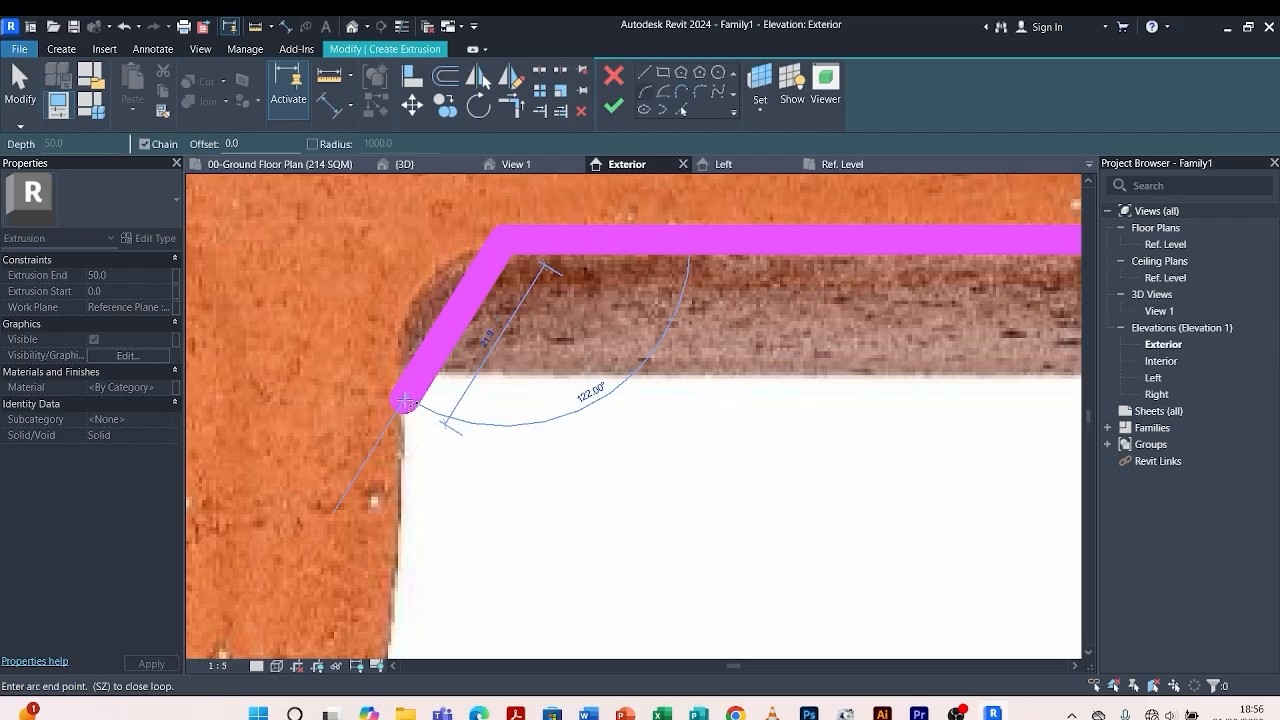
pyautogui.click(405, 403)
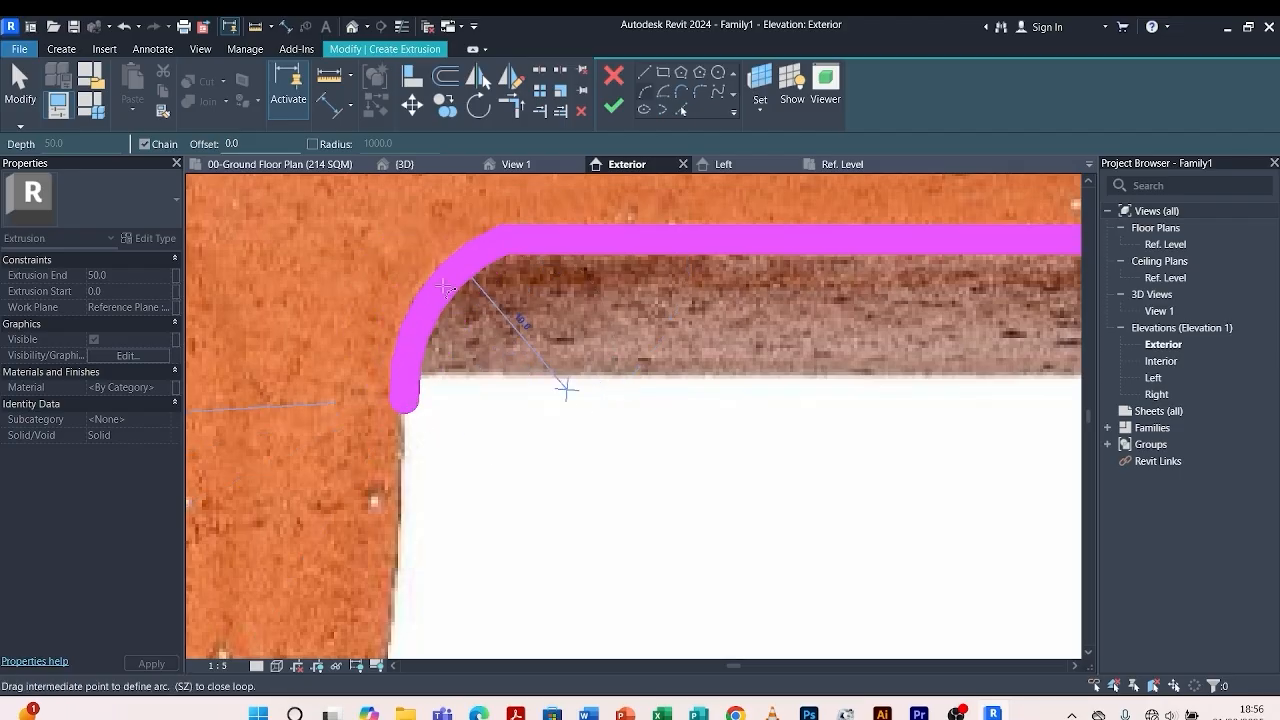
pyautogui.click(453, 271)
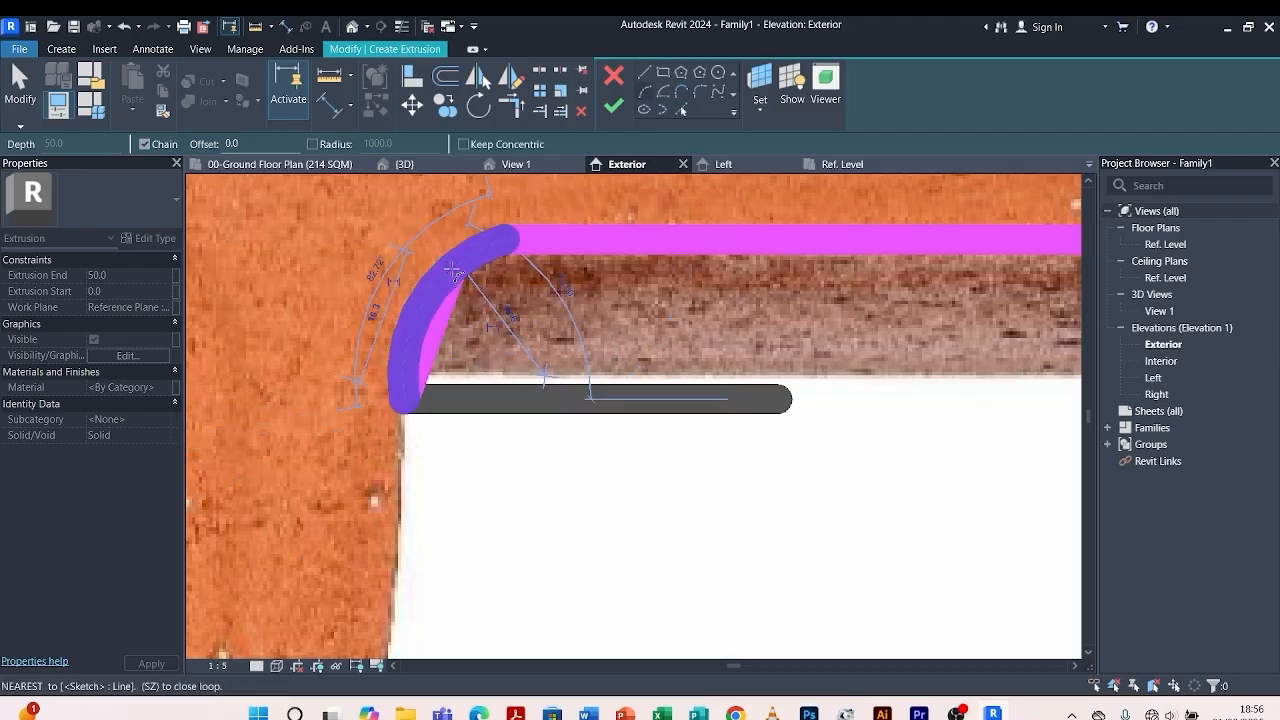
# Continue the opening's outline with a side arc of about 205 mm radius, from the corner arc down to the narrow inner tip.
pyautogui.scroll(-5, 453, 271)
pyautogui.scroll(-2, 500, 290)
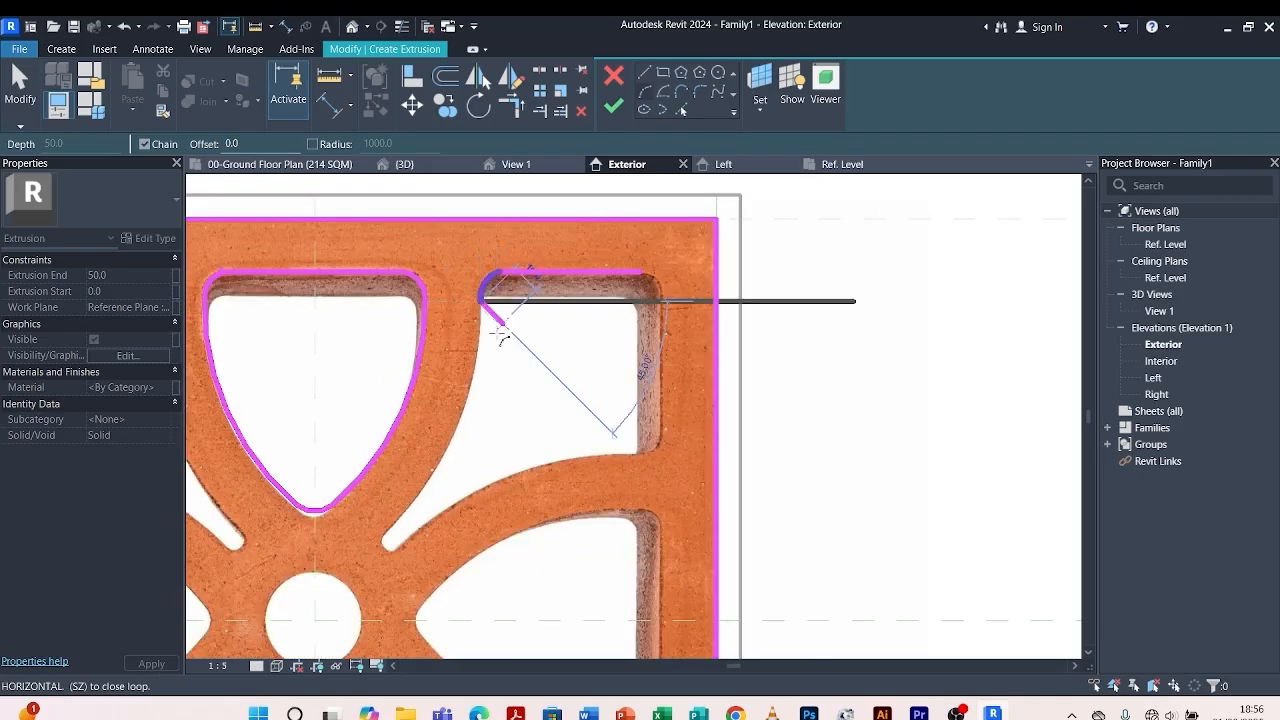
pyautogui.scroll(2, 418, 510)
pyautogui.scroll(2, 418, 510)
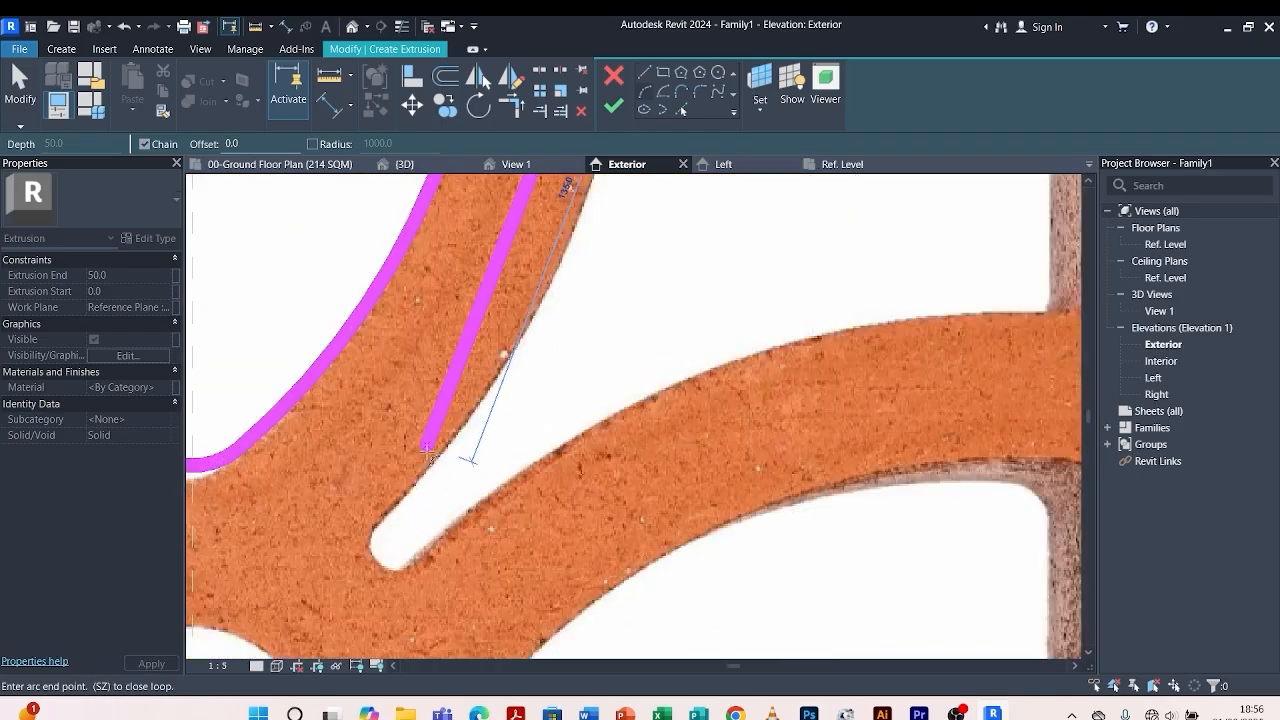
pyautogui.click(372, 530)
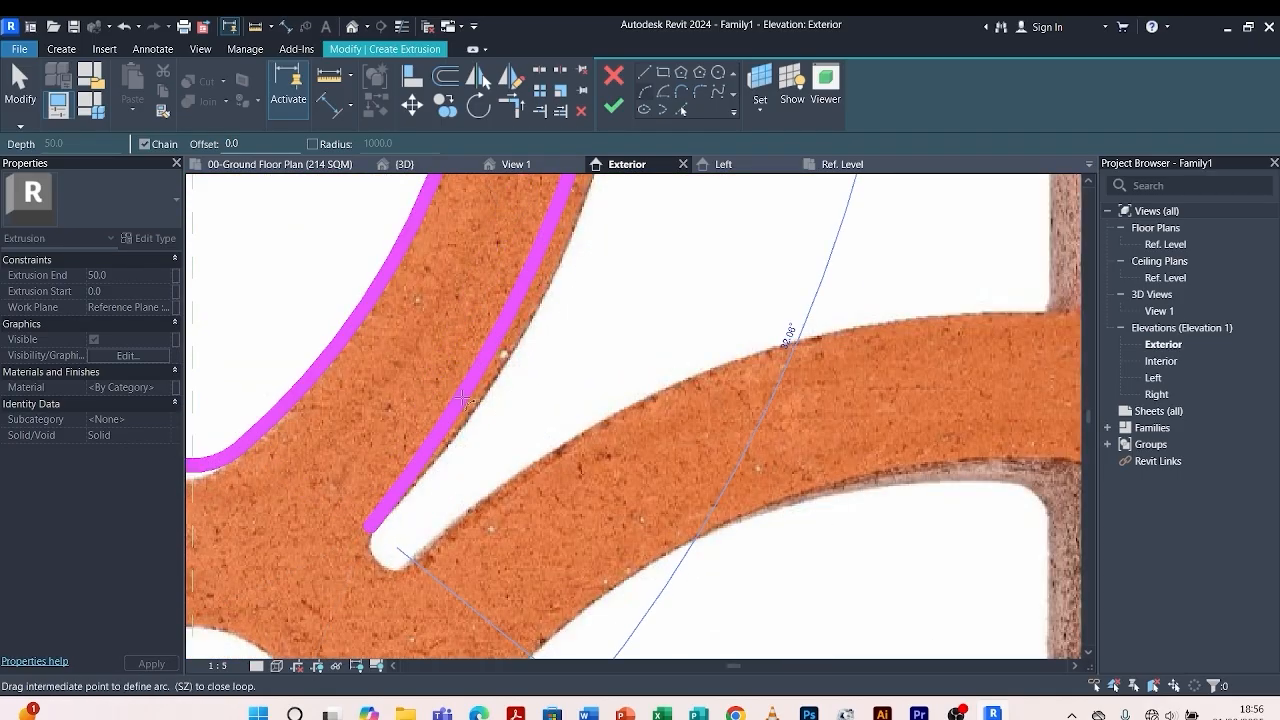
pyautogui.scroll(-3, 505, 275)
pyautogui.scroll(2, 537, 290)
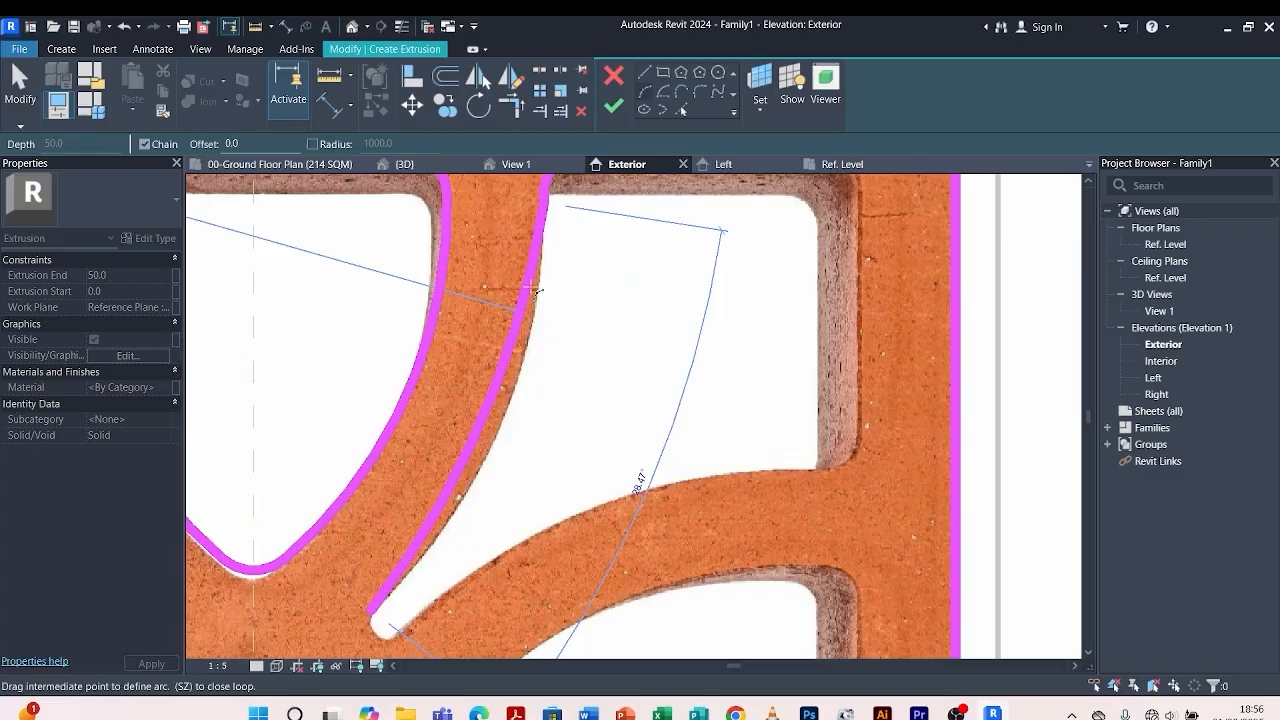
pyautogui.click(526, 352)
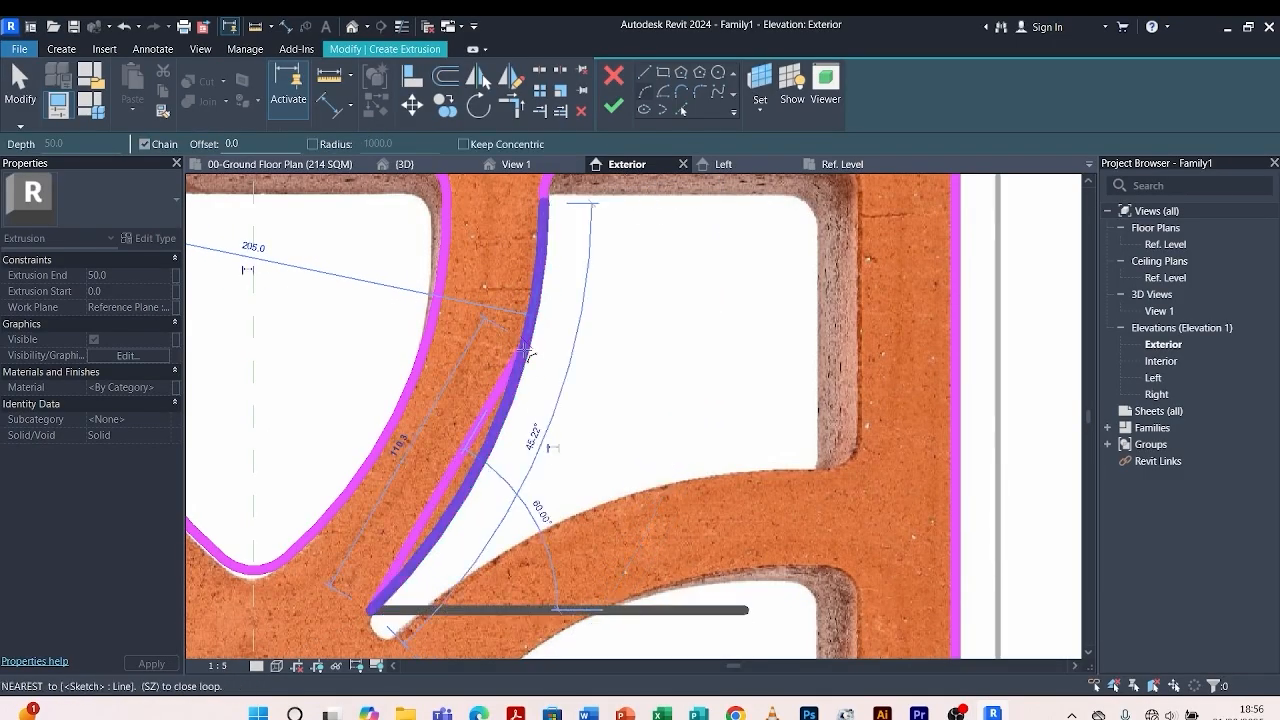
pyautogui.press('Escape')
pyautogui.scroll(-4, 526, 360)
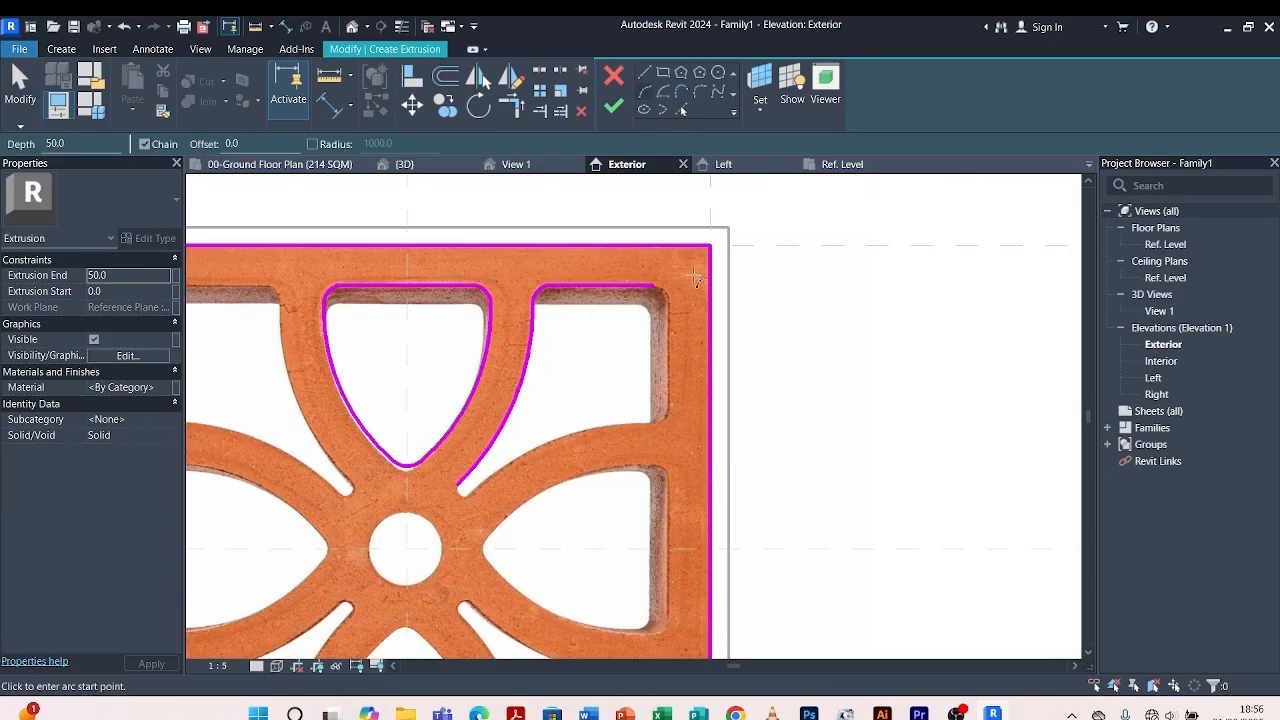
pyautogui.press('Escape')
# Mirror a copy of the opening's top line, corner arc and side arc about a diagonal axis from the tile's upper right corner to its centre.
pyautogui.scroll(3, 640, 310)
pyautogui.scroll(-3, 627, 310)
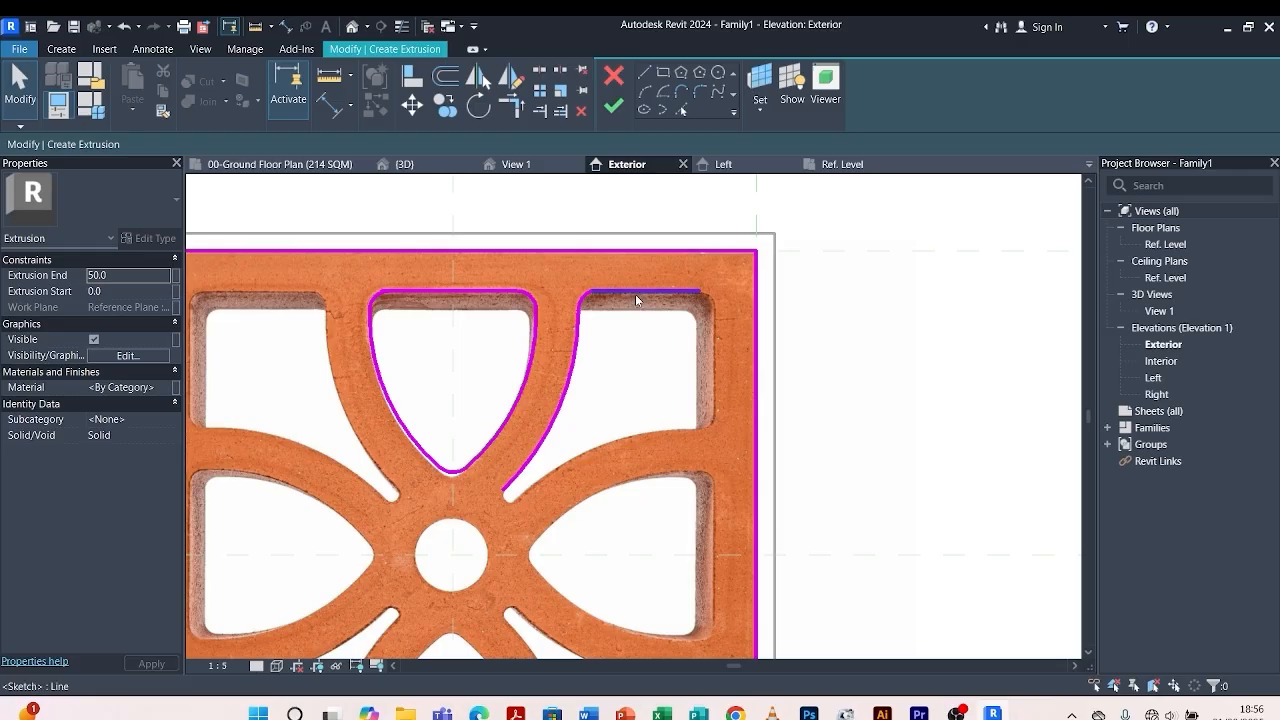
pyautogui.click(635, 293)
pyautogui.scroll(2, 614, 312)
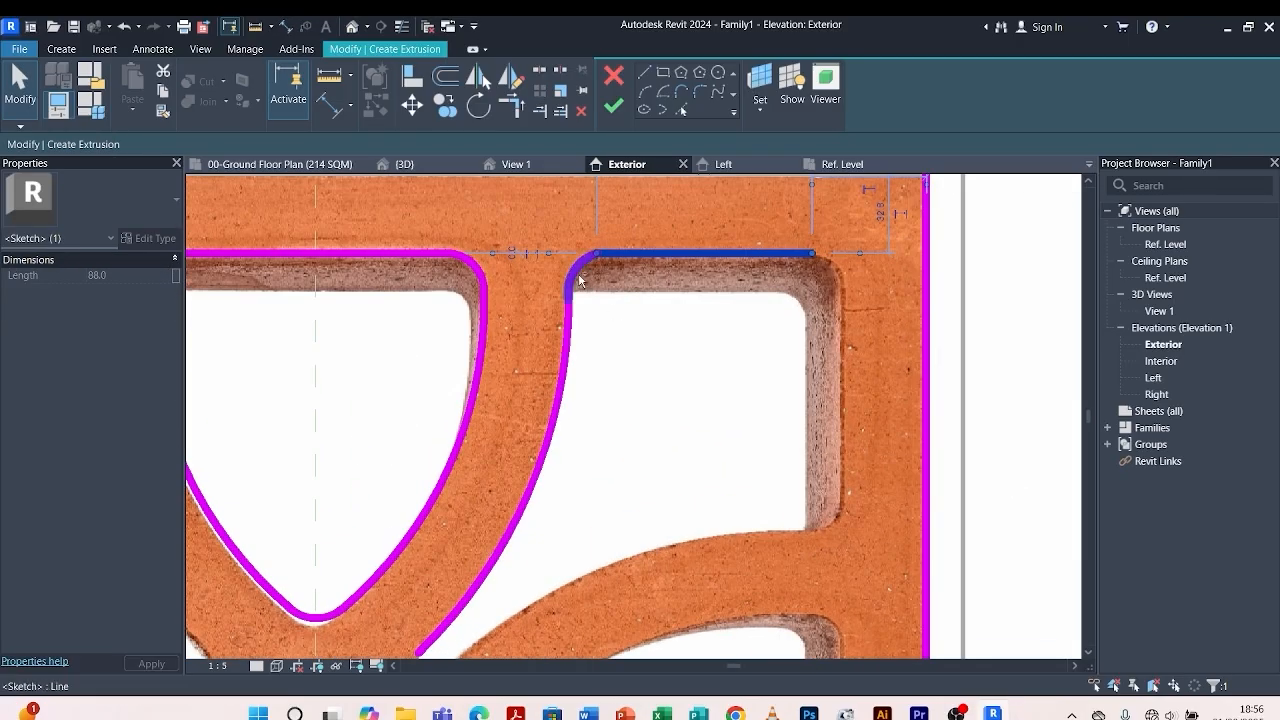
pyautogui.keyDown('ctrl'); pyautogui.click(580, 275); pyautogui.keyUp('ctrl')
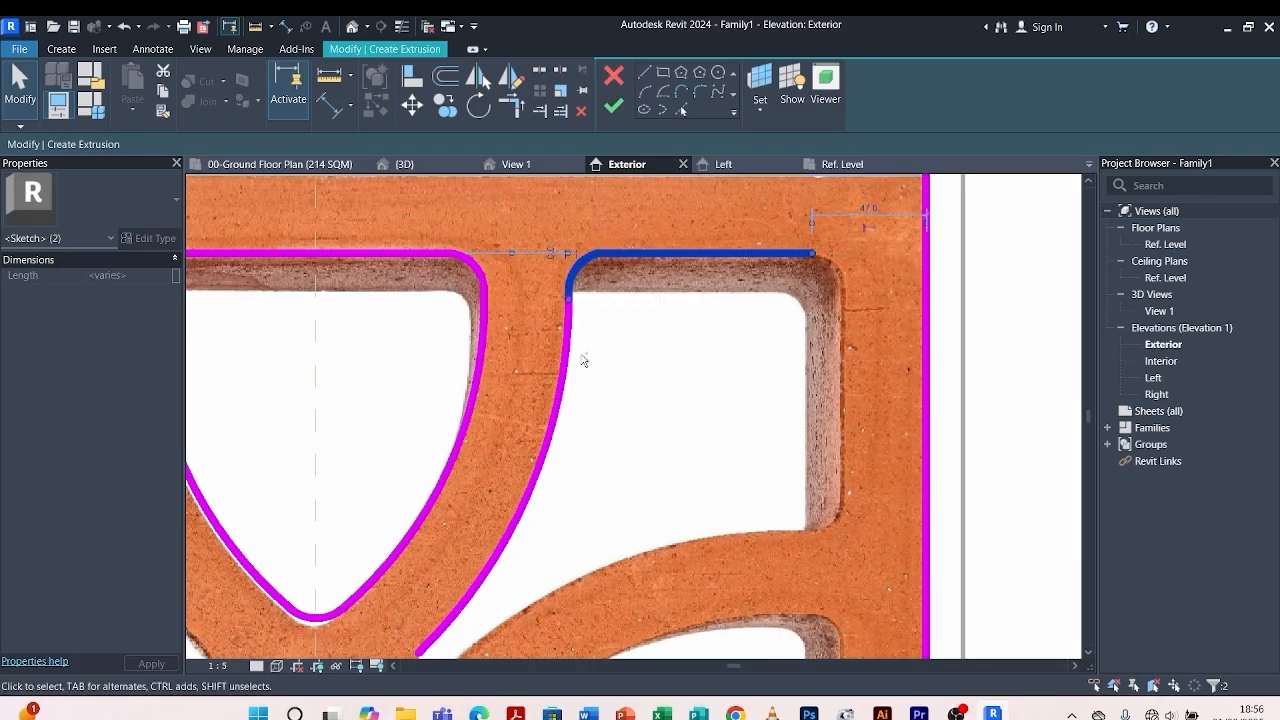
pyautogui.keyDown('ctrl'); pyautogui.click(564, 387); pyautogui.keyUp('ctrl')
pyautogui.scroll(-2, 537, 435)
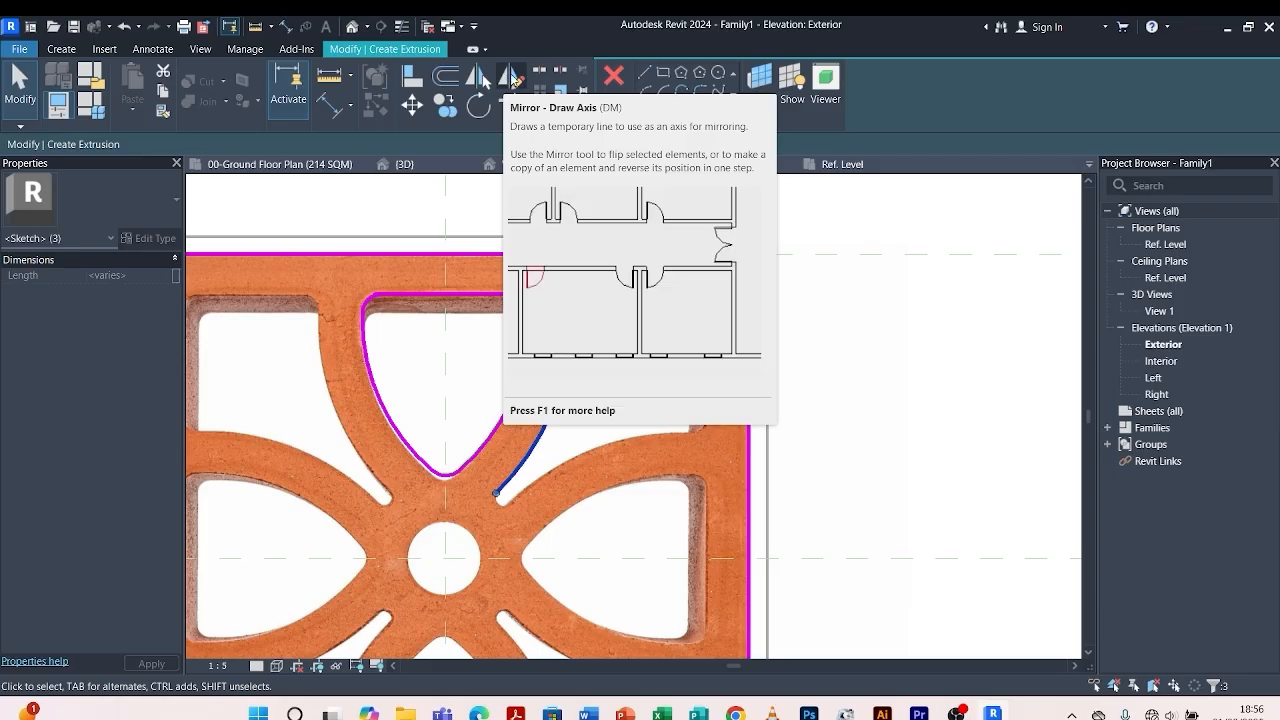
pyautogui.click(512, 78)
pyautogui.scroll(3, 752, 296)
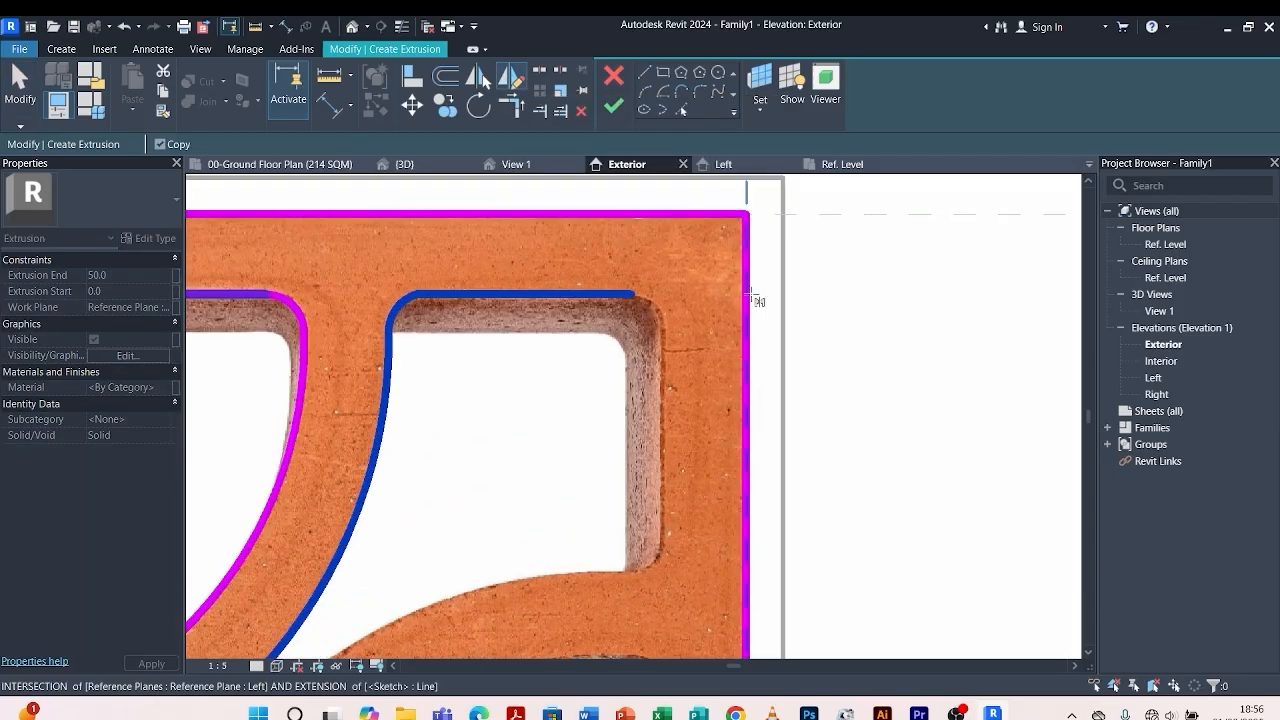
pyautogui.click(745, 213)
pyautogui.scroll(-3, 745, 213)
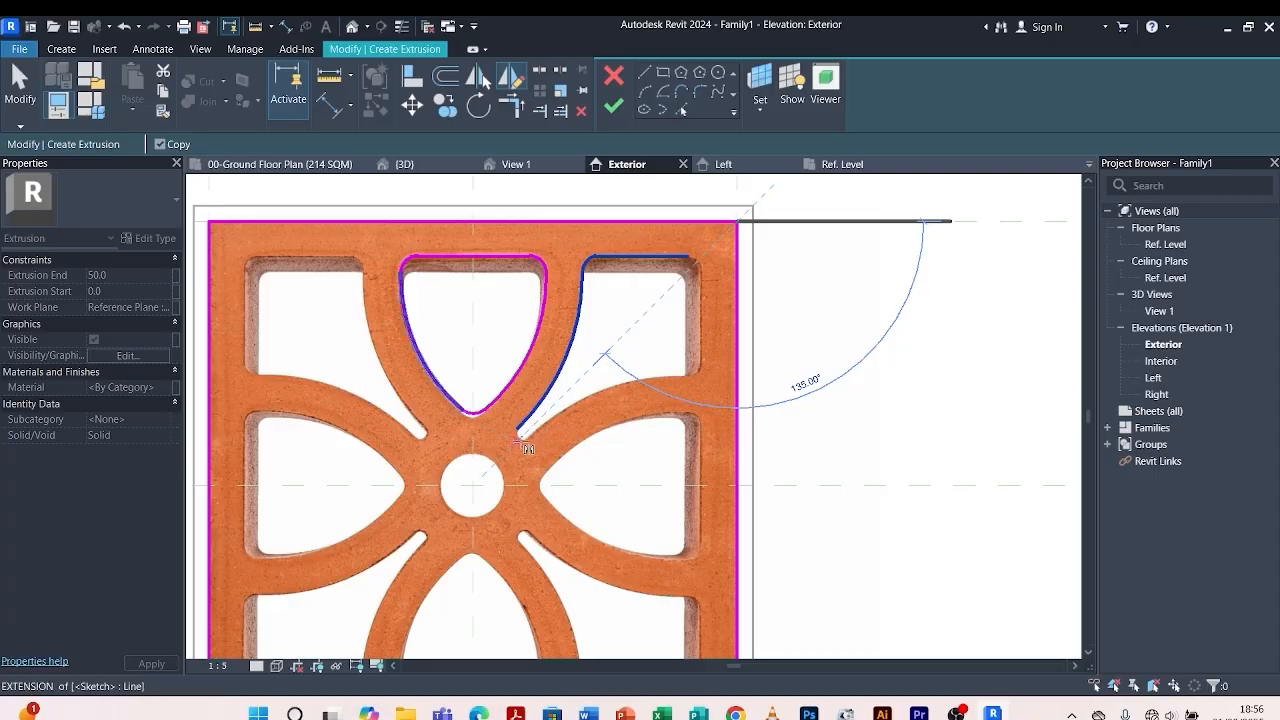
pyautogui.click(472, 486)
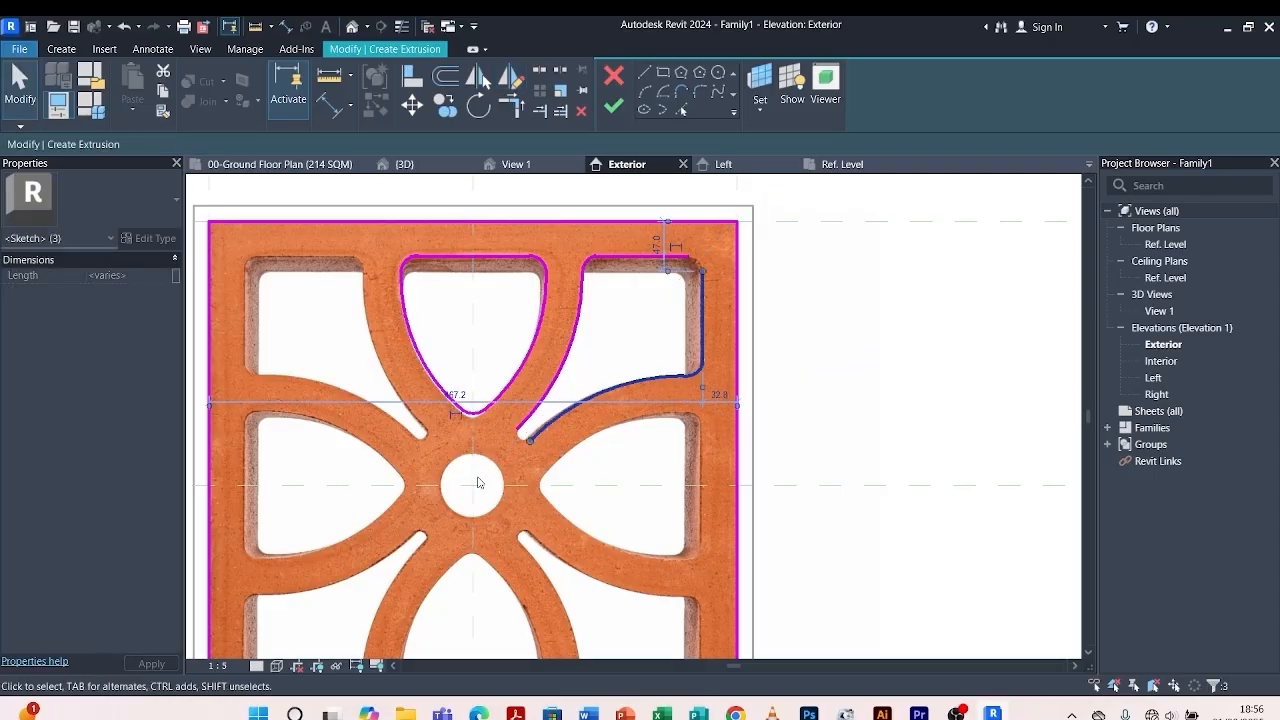
pyautogui.scroll(4, 715, 270)
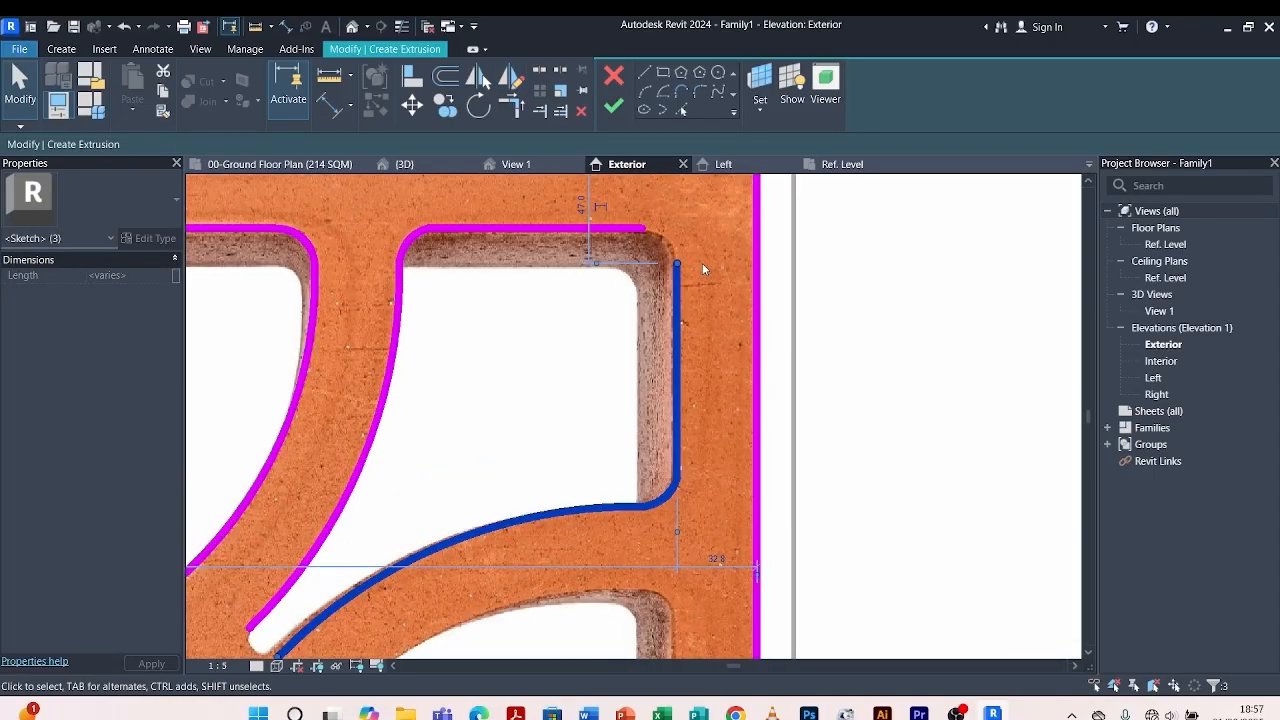
pyautogui.click(667, 204)
# Close the corner opening's narrow inner tip with a start-end-radius arc of about 9 mm radius joining the two side arcs.
pyautogui.moveTo(272, 626); pyautogui.dragTo(509, 380, button='middle')
pyautogui.scroll(4, 509, 380)
pyautogui.scroll(-3, 491, 385)
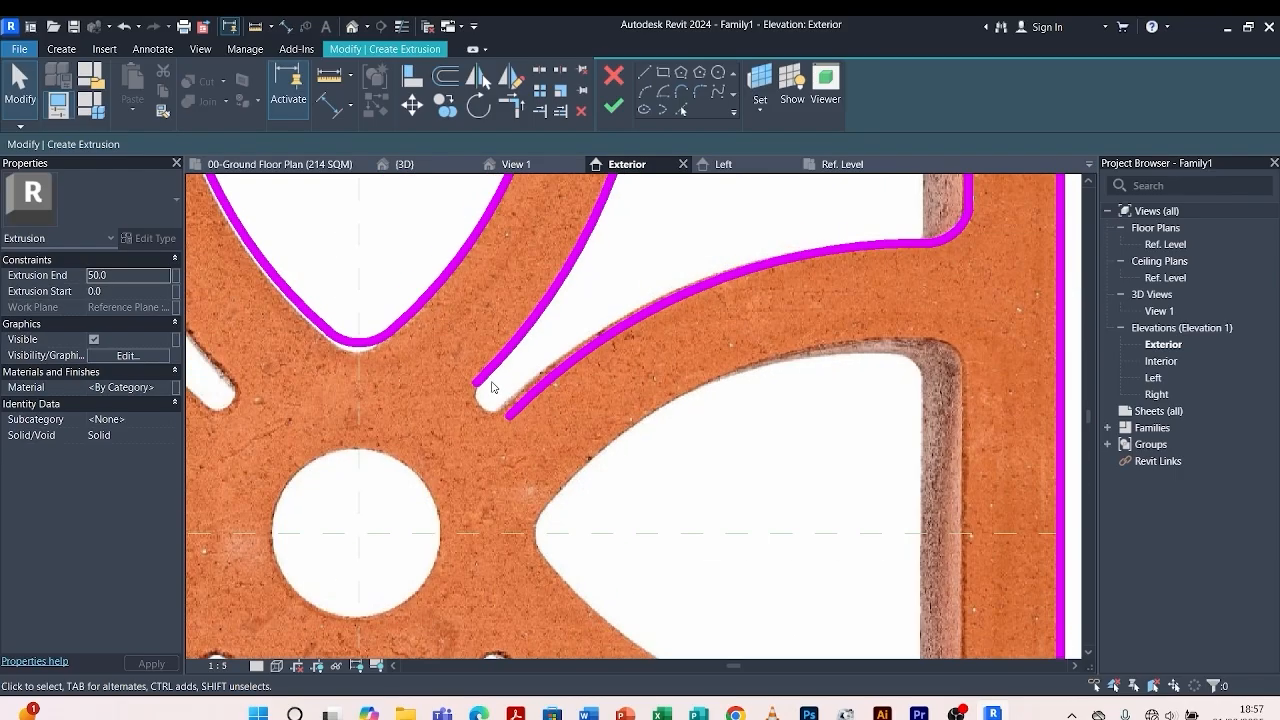
pyautogui.scroll(2, 503, 416)
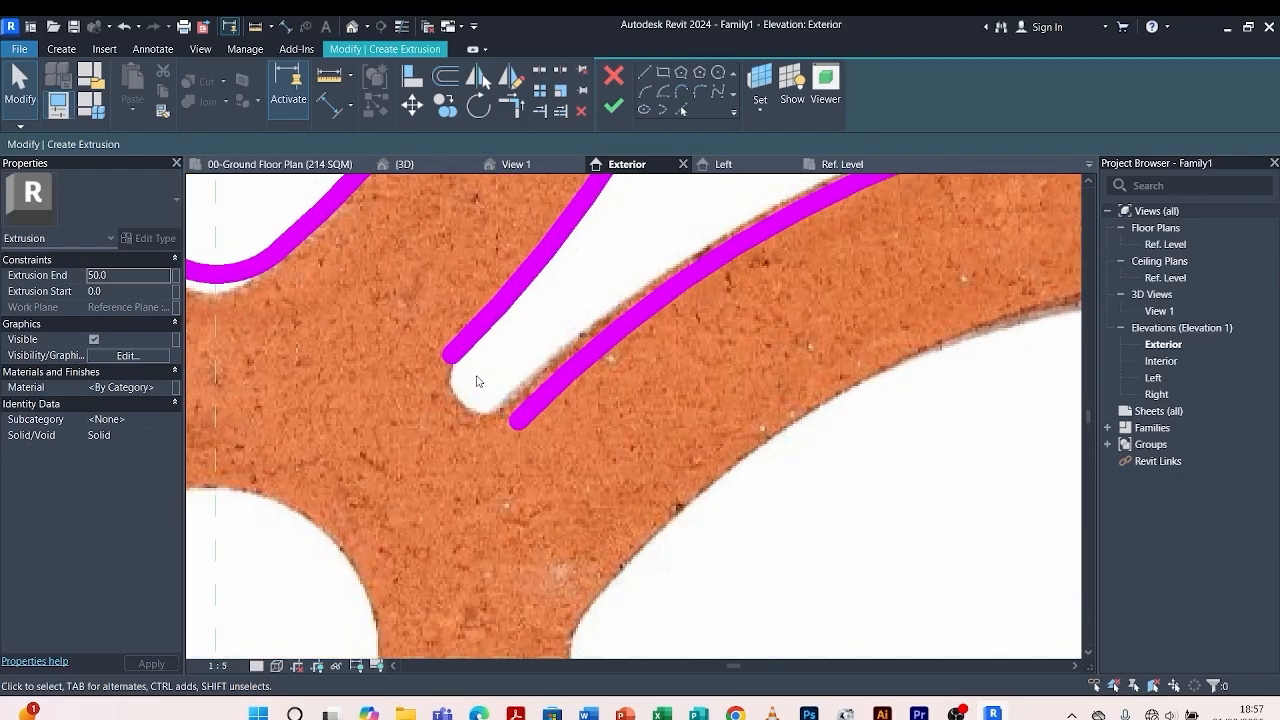
pyautogui.scroll(-2, 484, 372)
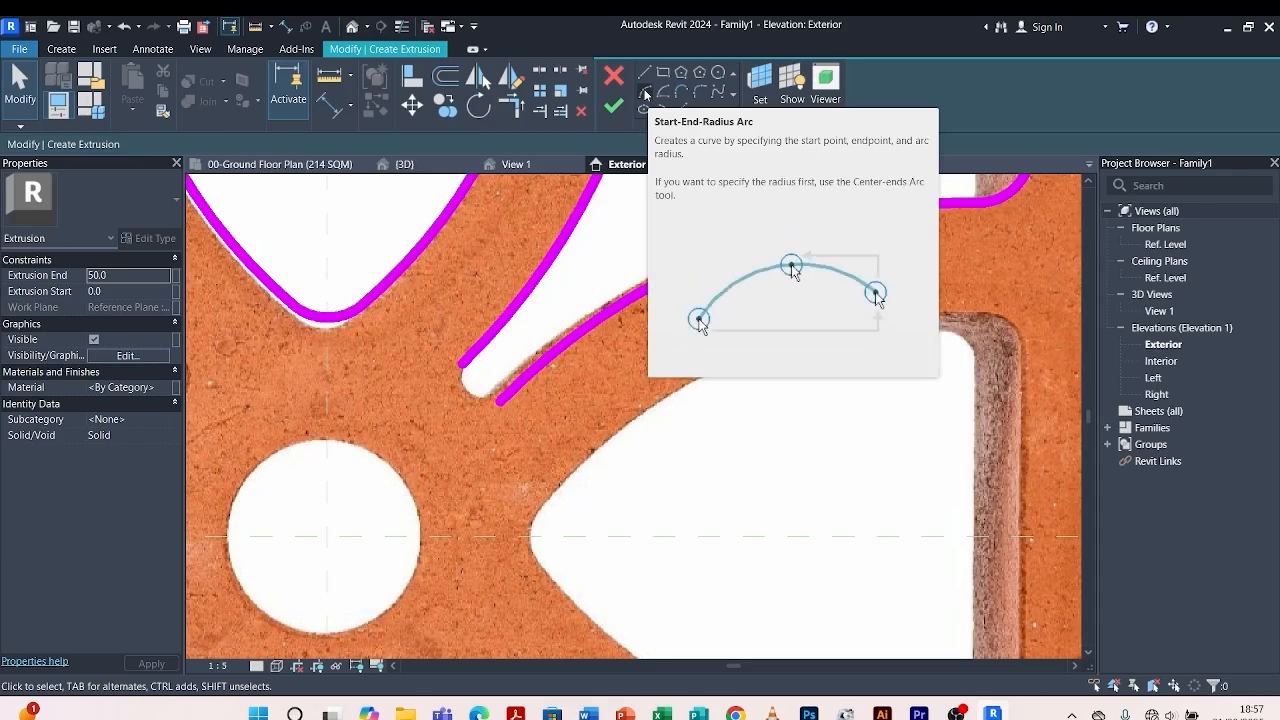
pyautogui.click(645, 94)
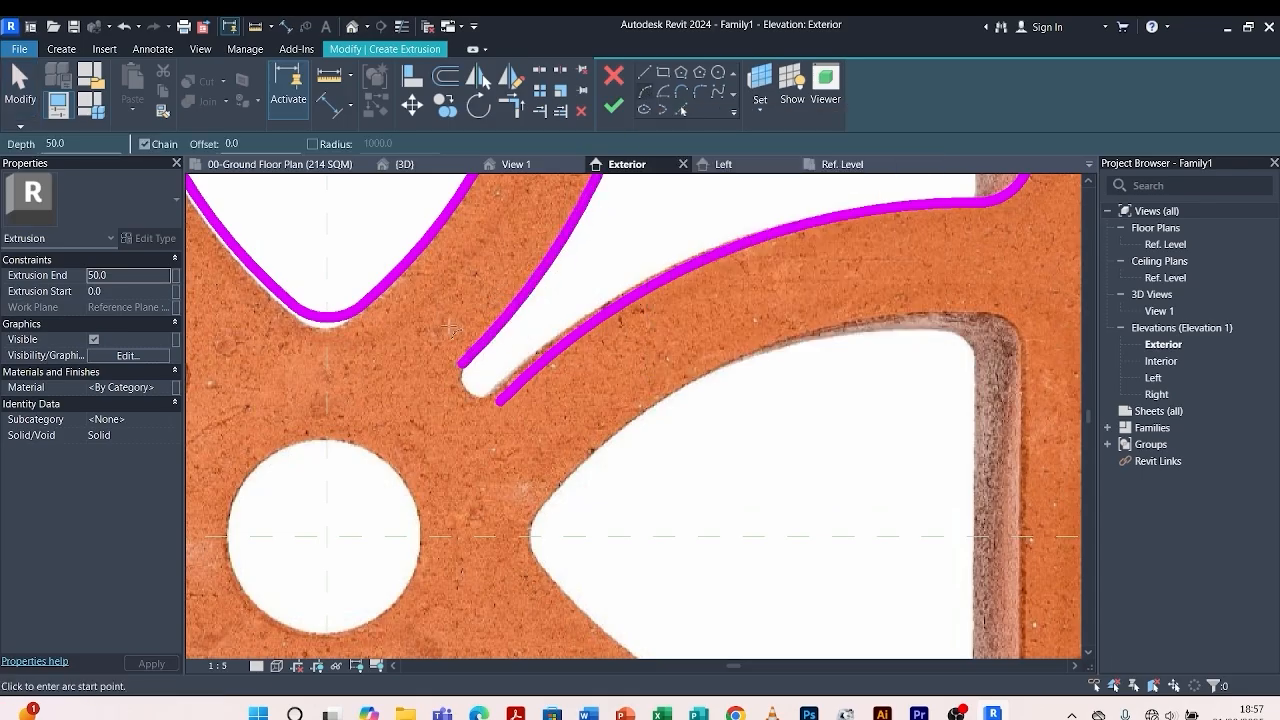
pyautogui.scroll(2, 478, 378)
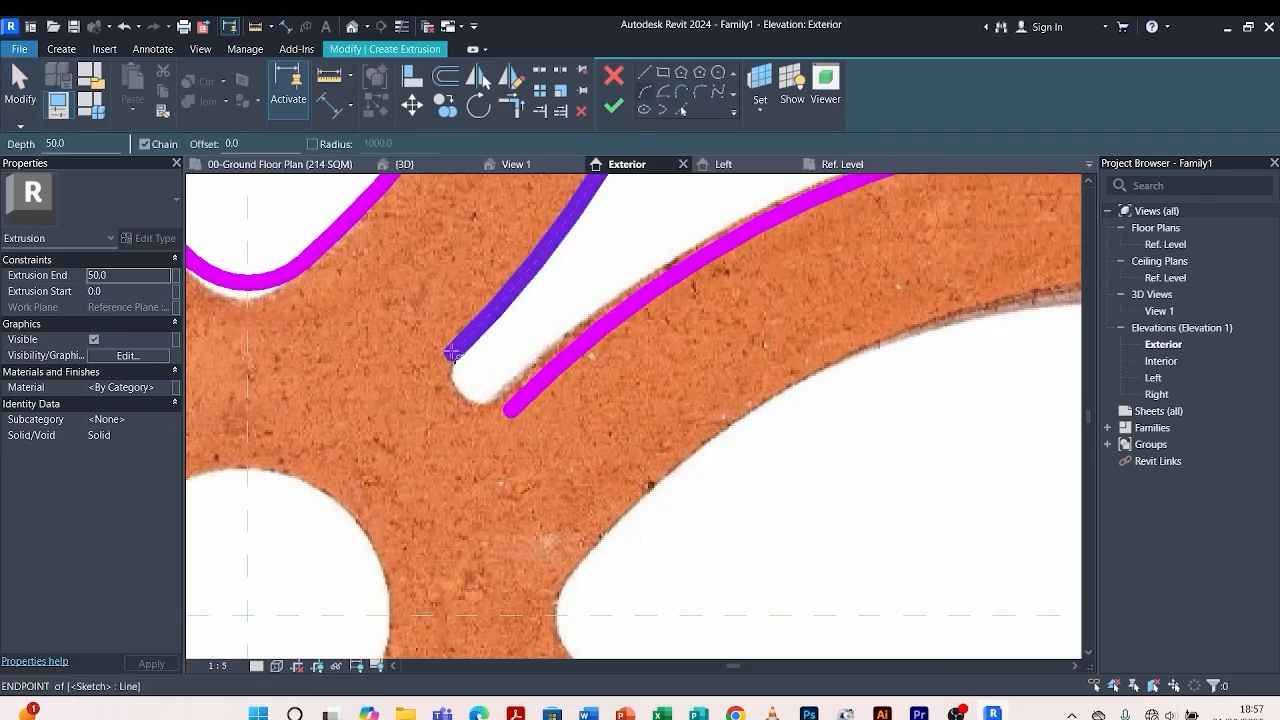
pyautogui.click(450, 352)
pyautogui.scroll(2, 530, 415)
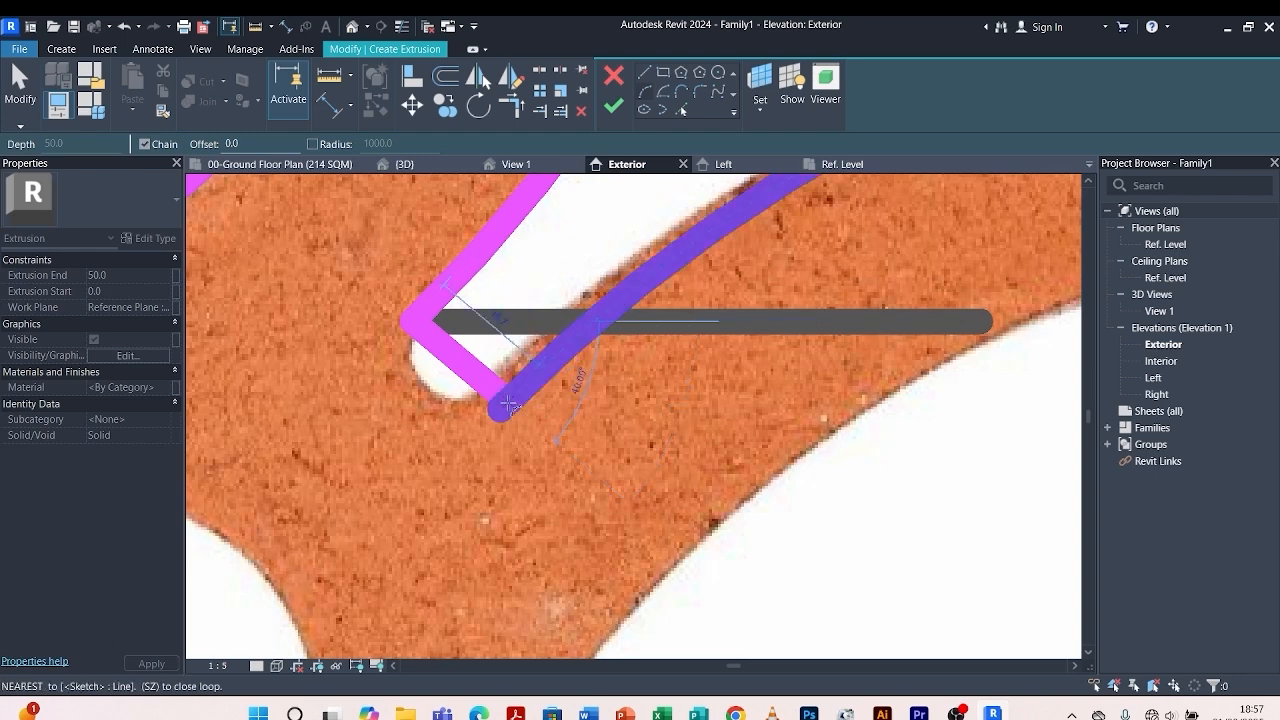
pyautogui.click(502, 407)
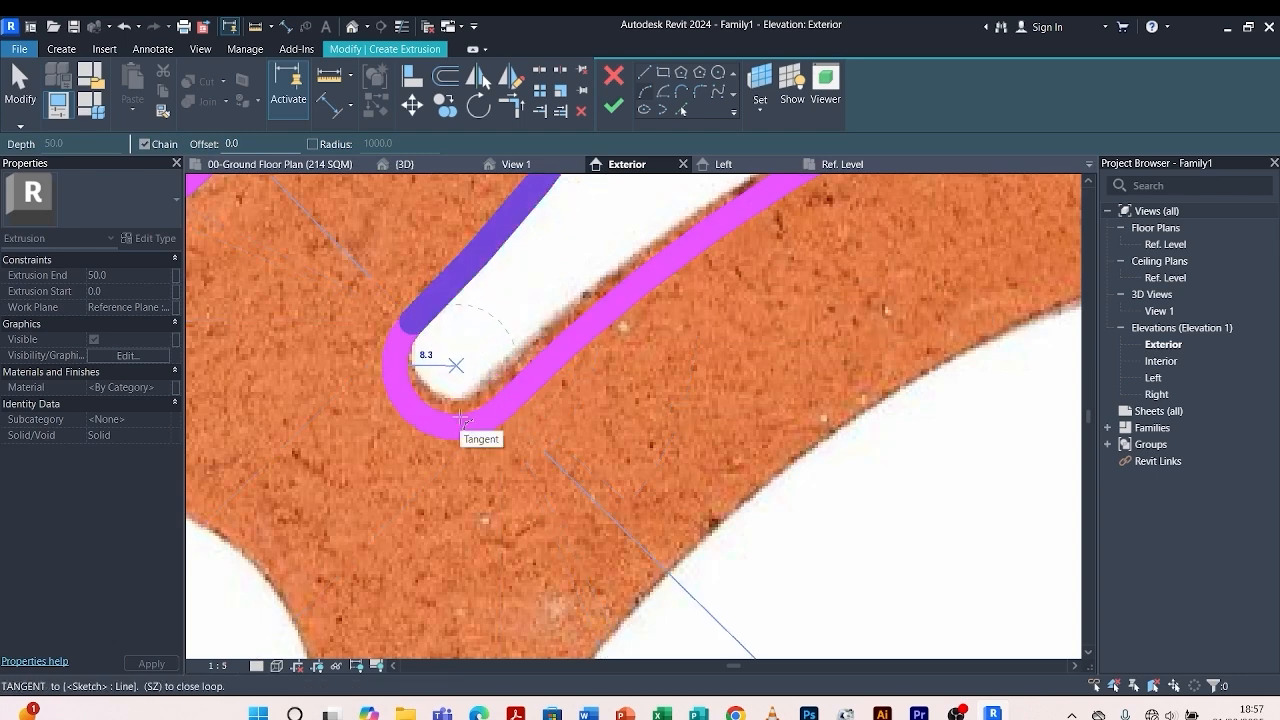
pyautogui.scroll(2, 463, 418)
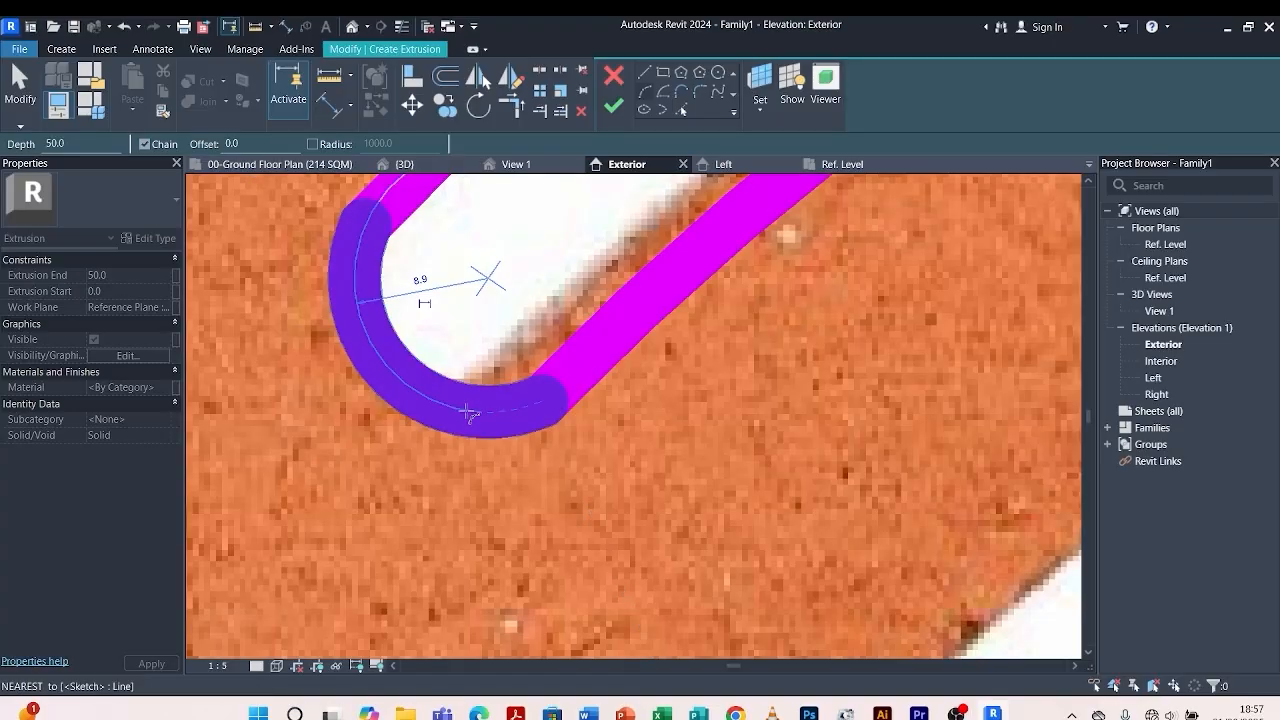
pyautogui.click(466, 411)
# Close the opening's upper right corner with a start-end-radius arc joining the top line to the right vertical line.
pyautogui.scroll(-7, 450, 413)
pyautogui.scroll(2, 656, 211)
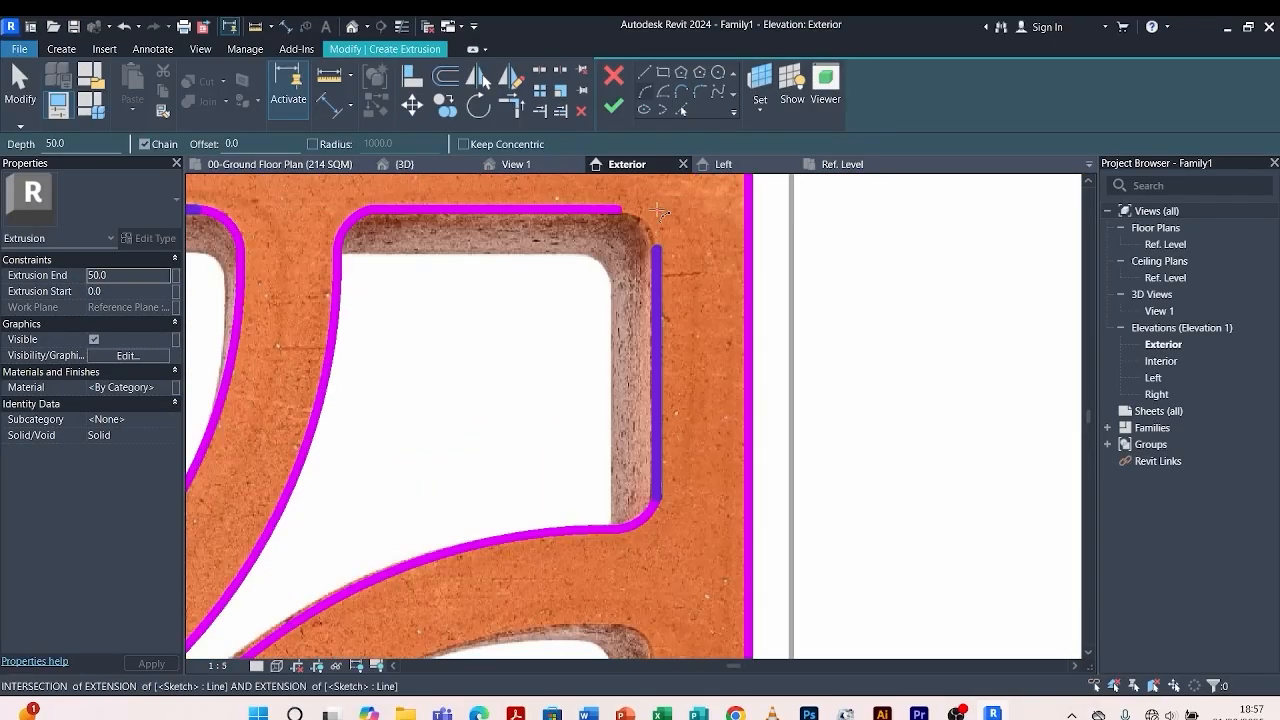
pyautogui.scroll(3, 656, 211)
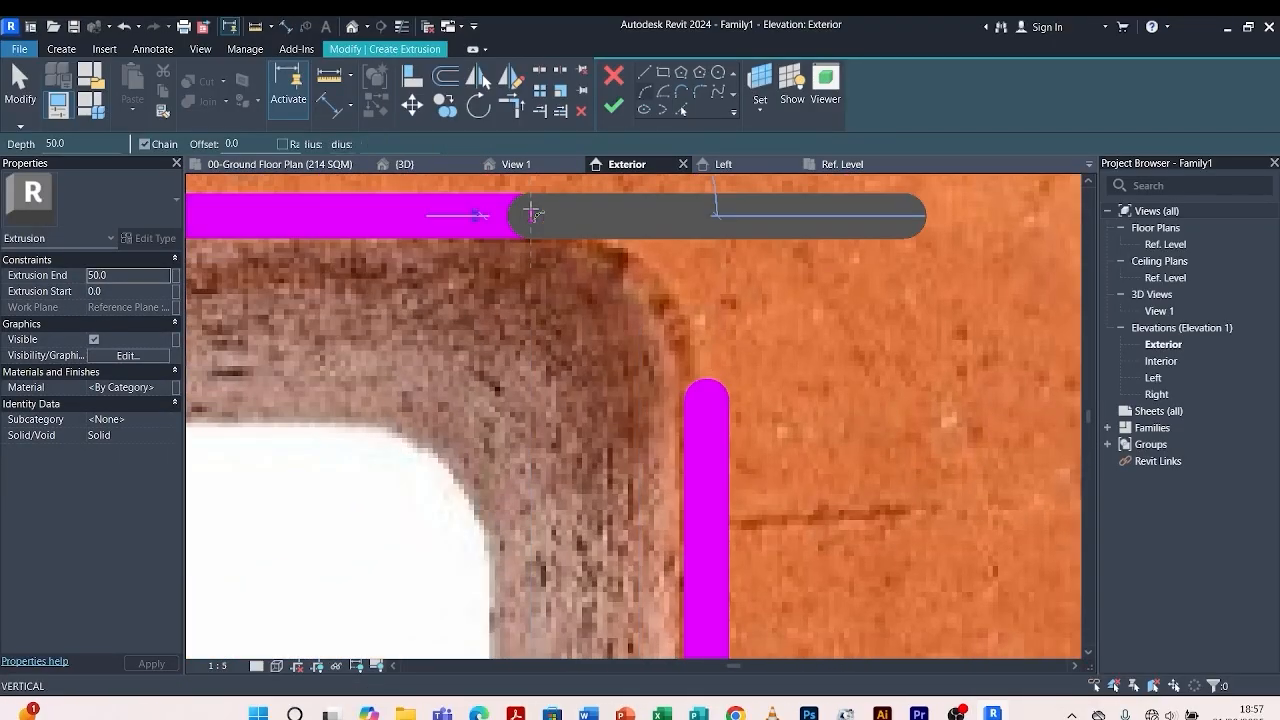
pyautogui.click(531, 213)
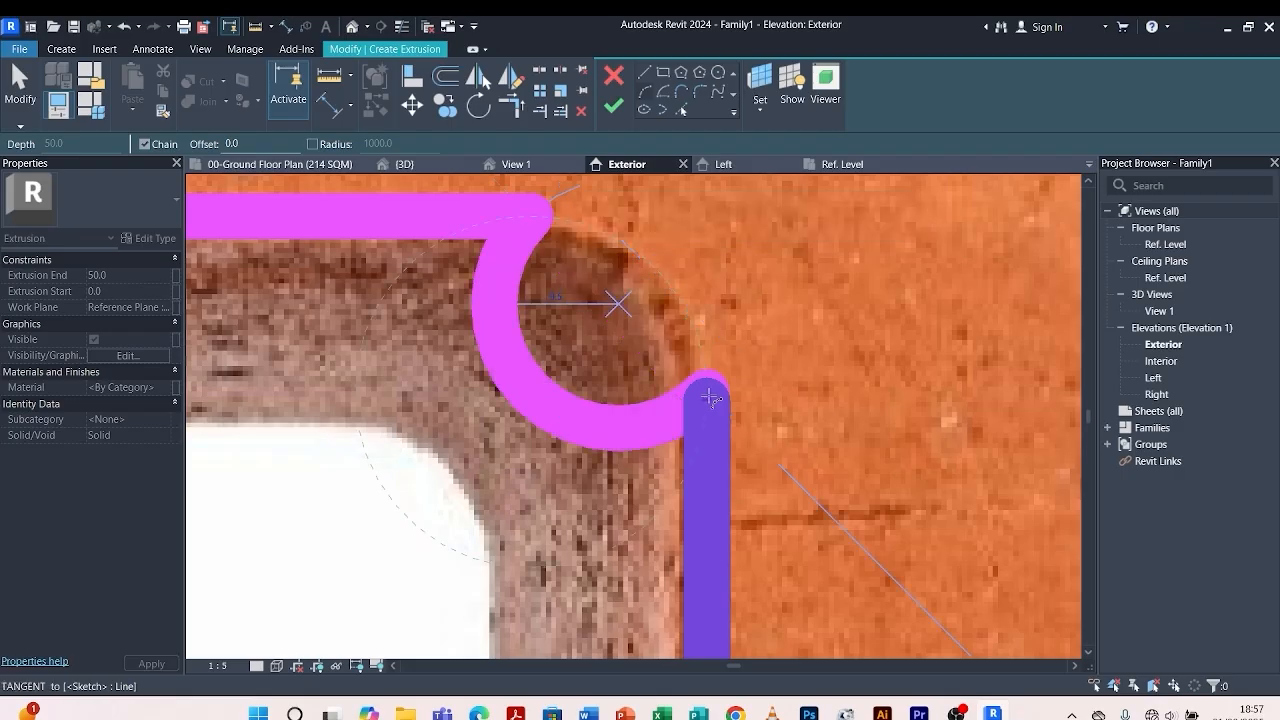
pyautogui.click(709, 398)
pyautogui.scroll(-4, 660, 278)
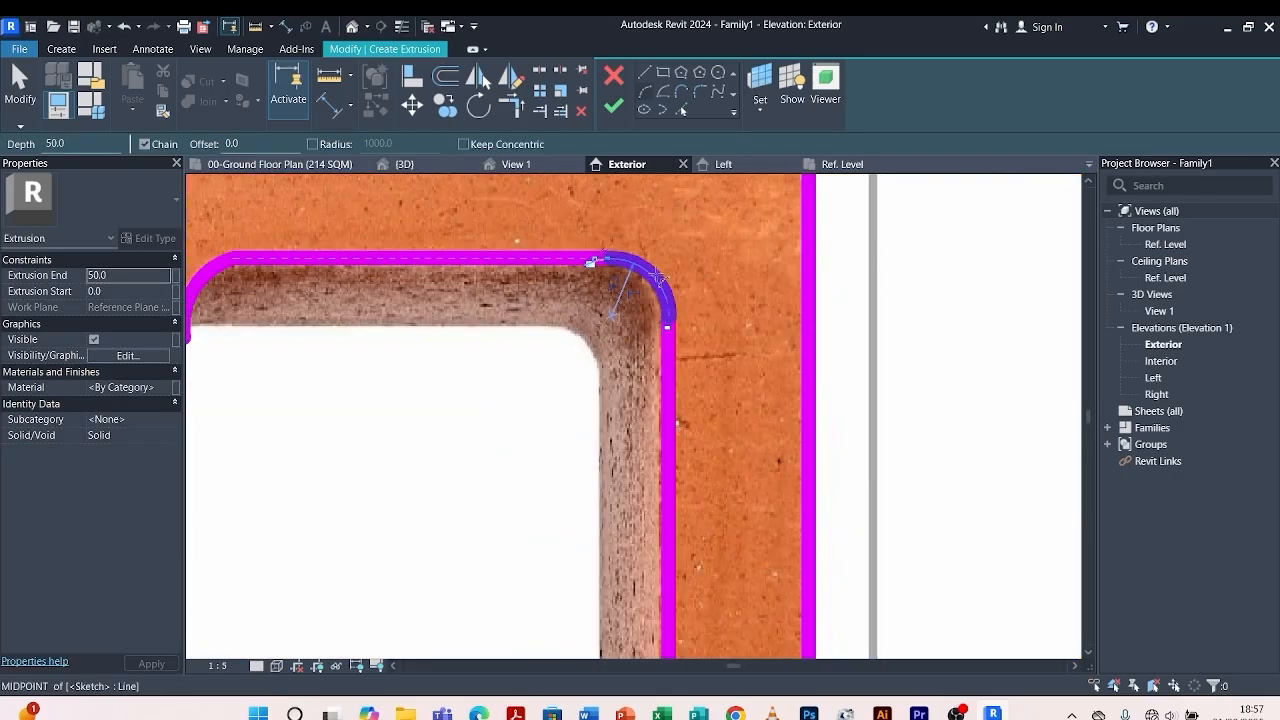
# Draw a circle of about 30 mm radius over the tile's central hole, centred on the intersection of the two centre reference planes.
pyautogui.scroll(-5, 660, 278)
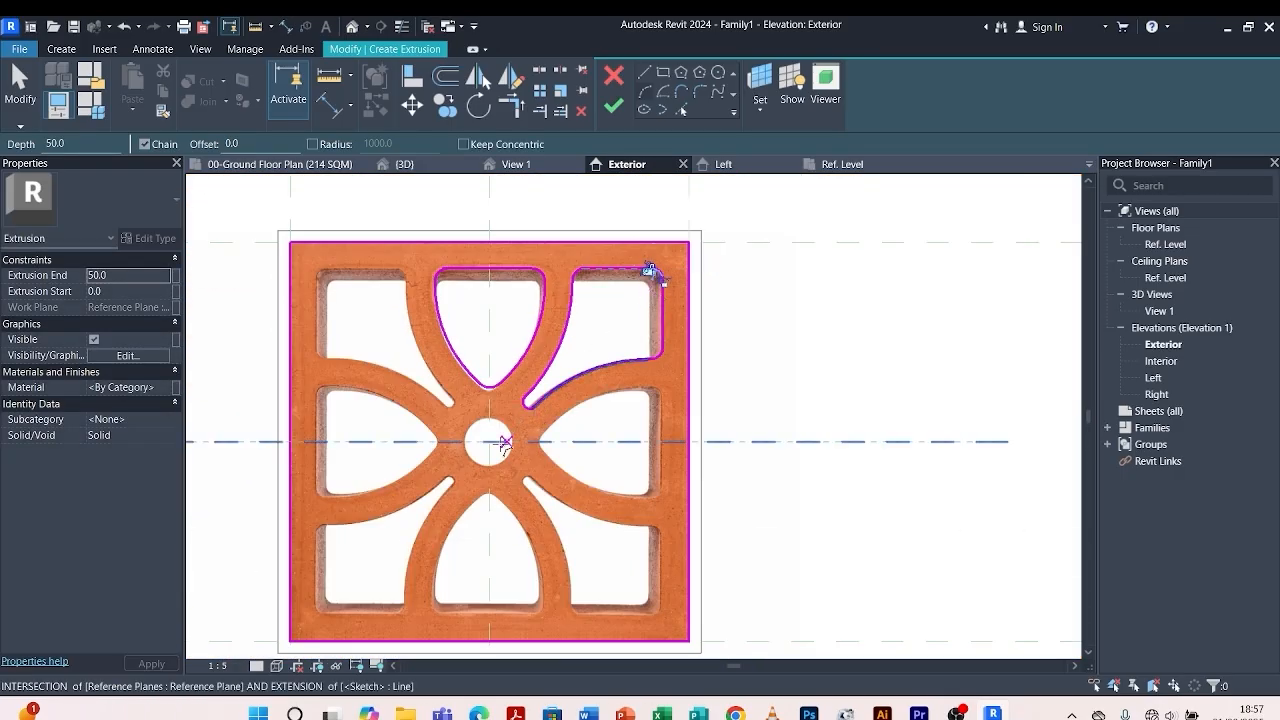
pyautogui.scroll(5, 504, 443)
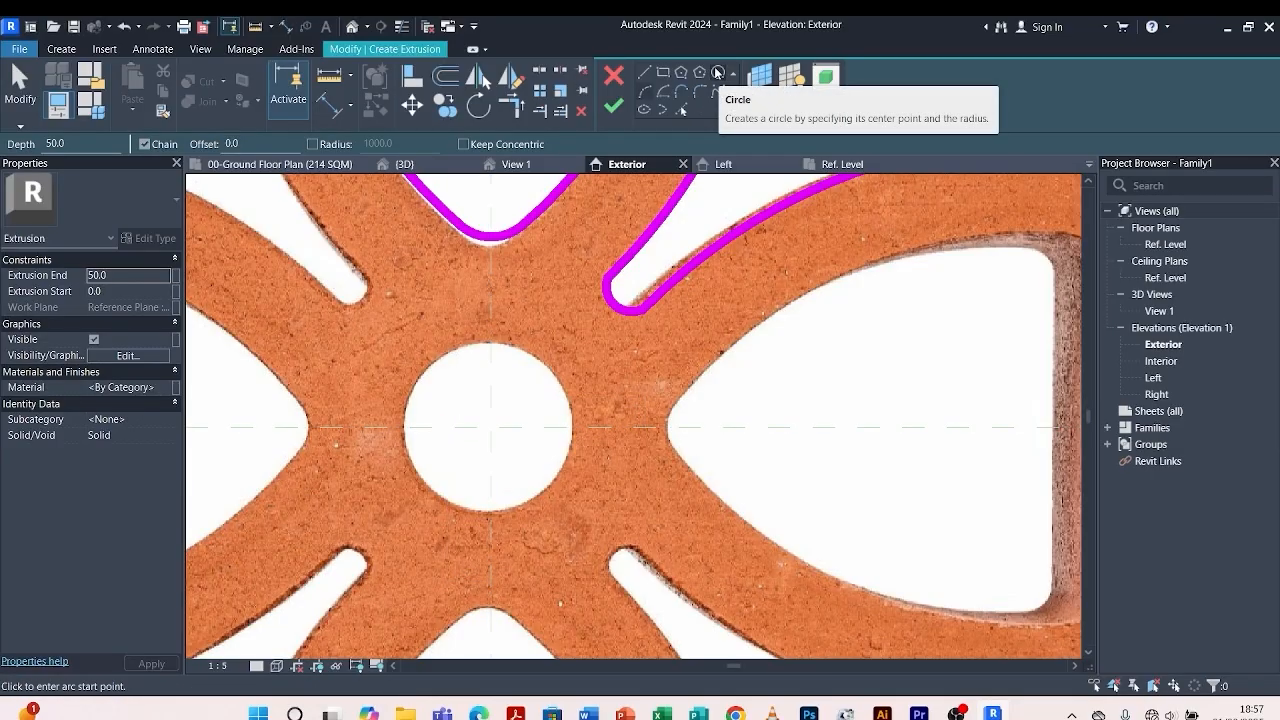
pyautogui.click(717, 73)
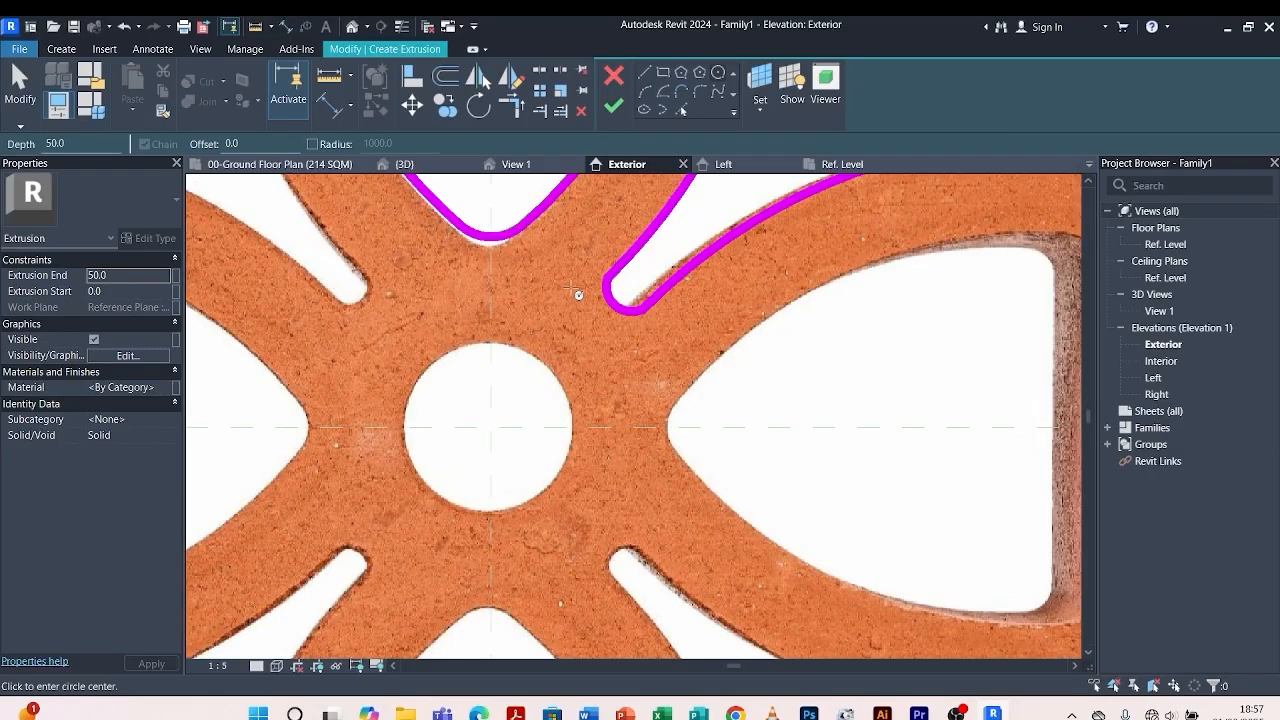
pyautogui.click(490, 428)
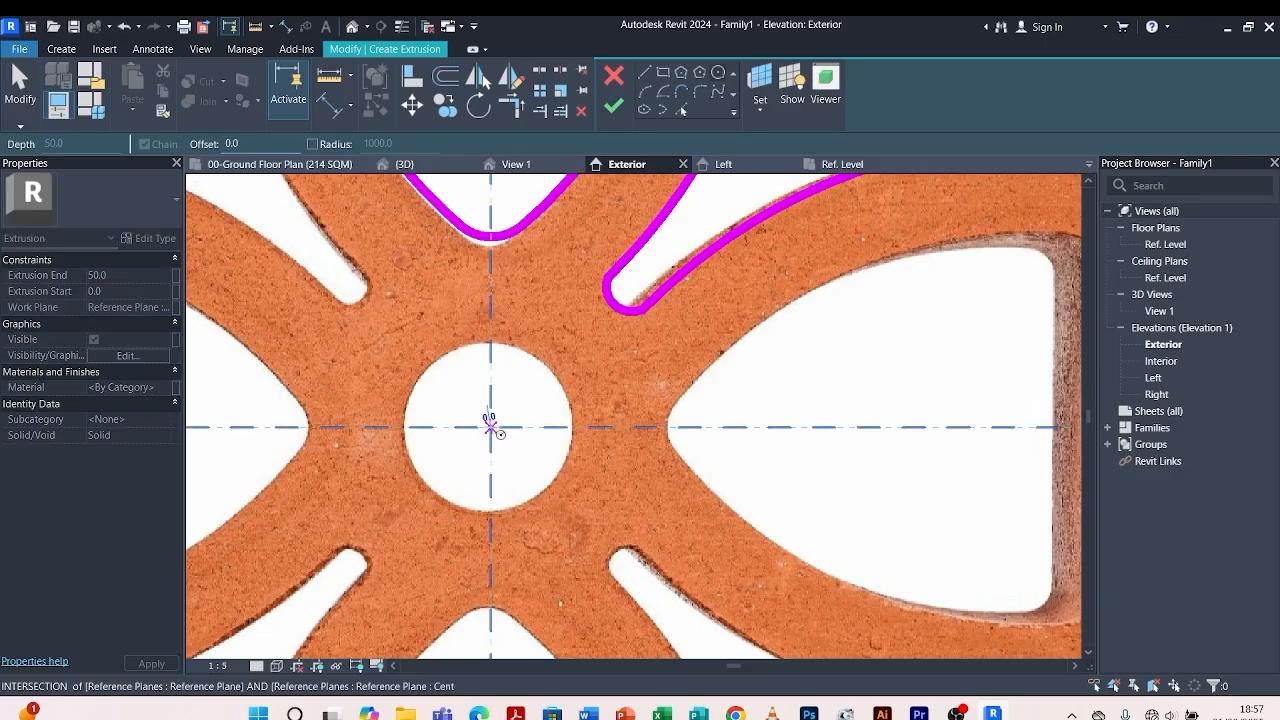
pyautogui.click(570, 380)
pyautogui.scroll(-6, 565, 372)
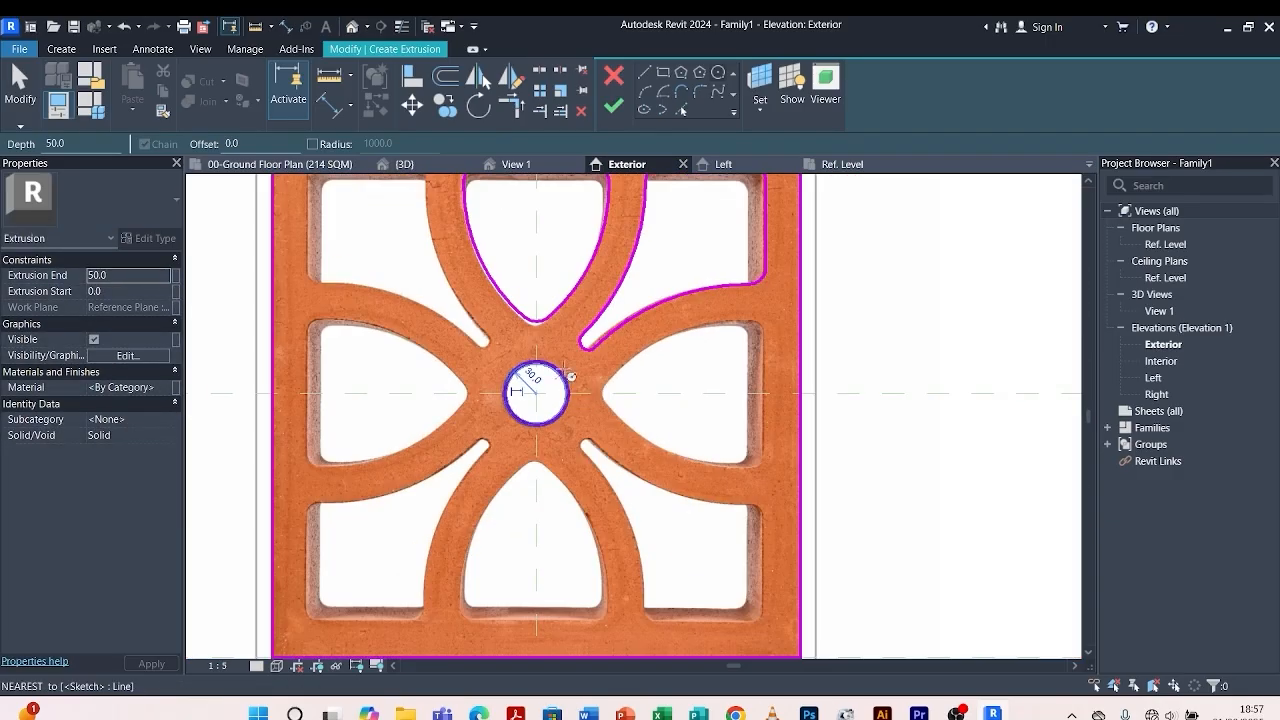
pyautogui.scroll(5, 518, 272)
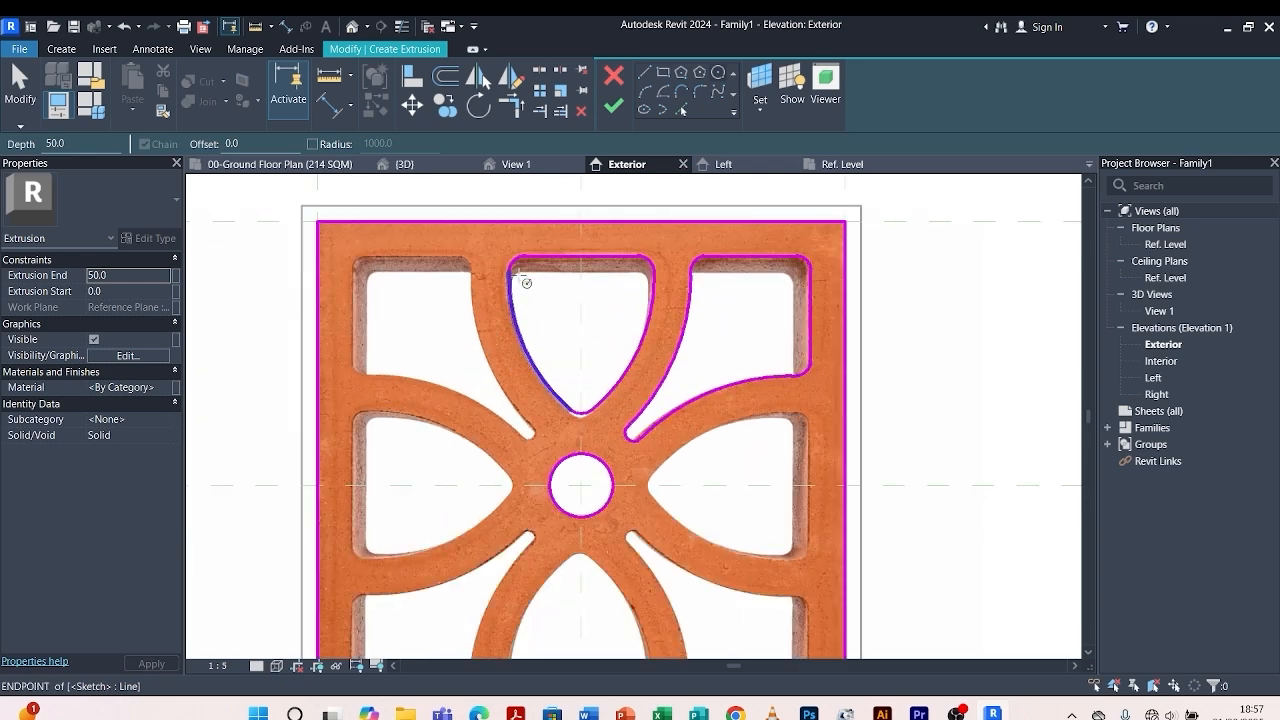
pyautogui.press('Escape')
# Mirror a copy of the top petal opening and the upper right corner opening about the tile's horizontal centre line.
pyautogui.scroll(-4, 535, 247)
pyautogui.scroll(4, 577, 268)
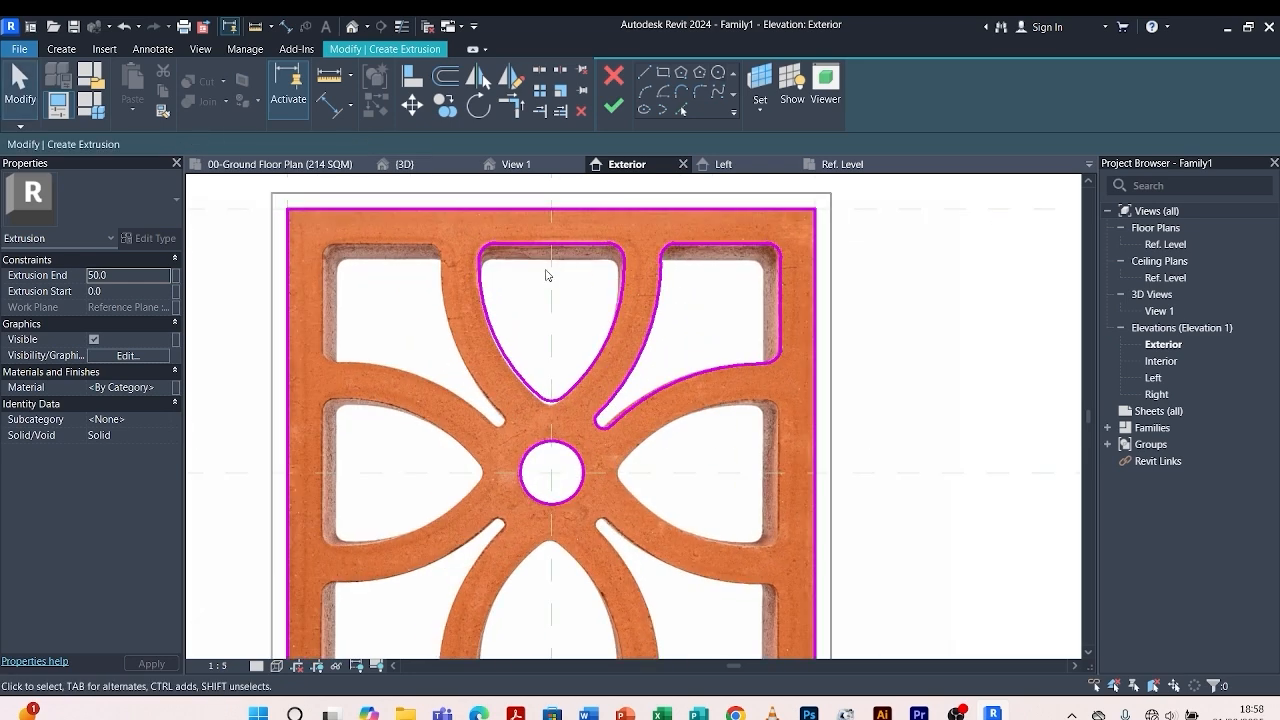
pyautogui.scroll(-2, 546, 275)
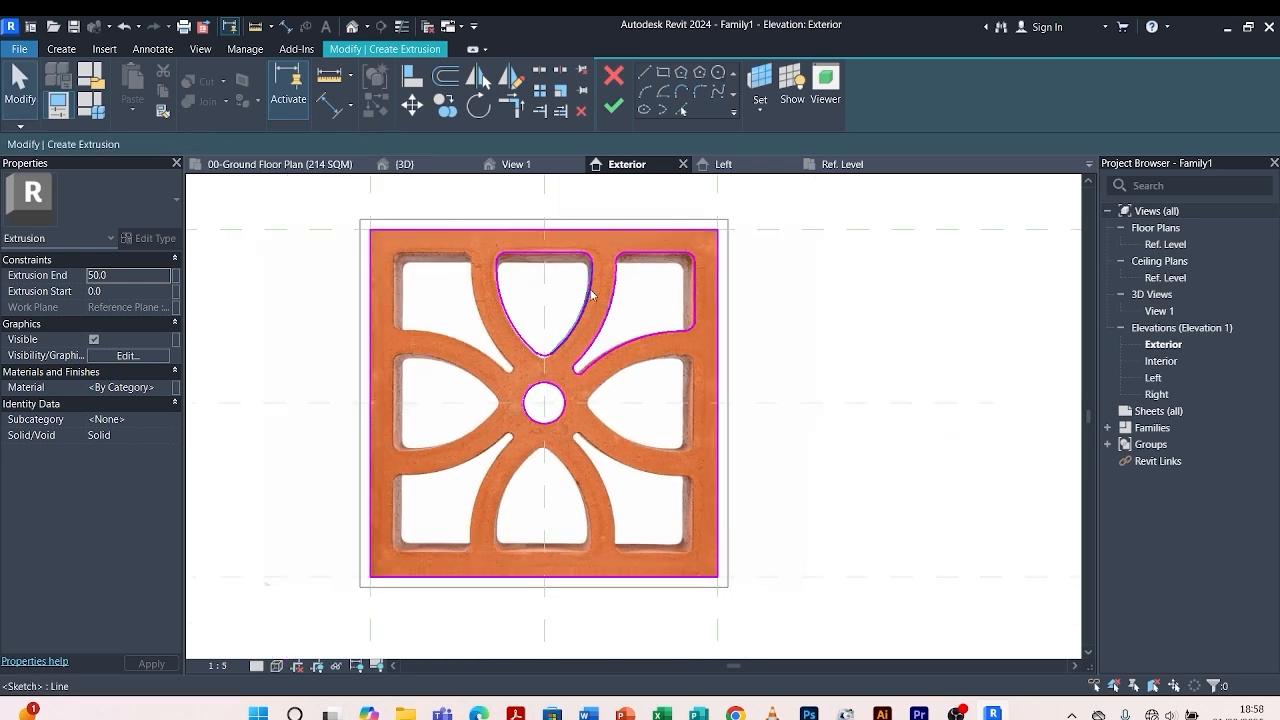
pyautogui.scroll(2, 591, 295)
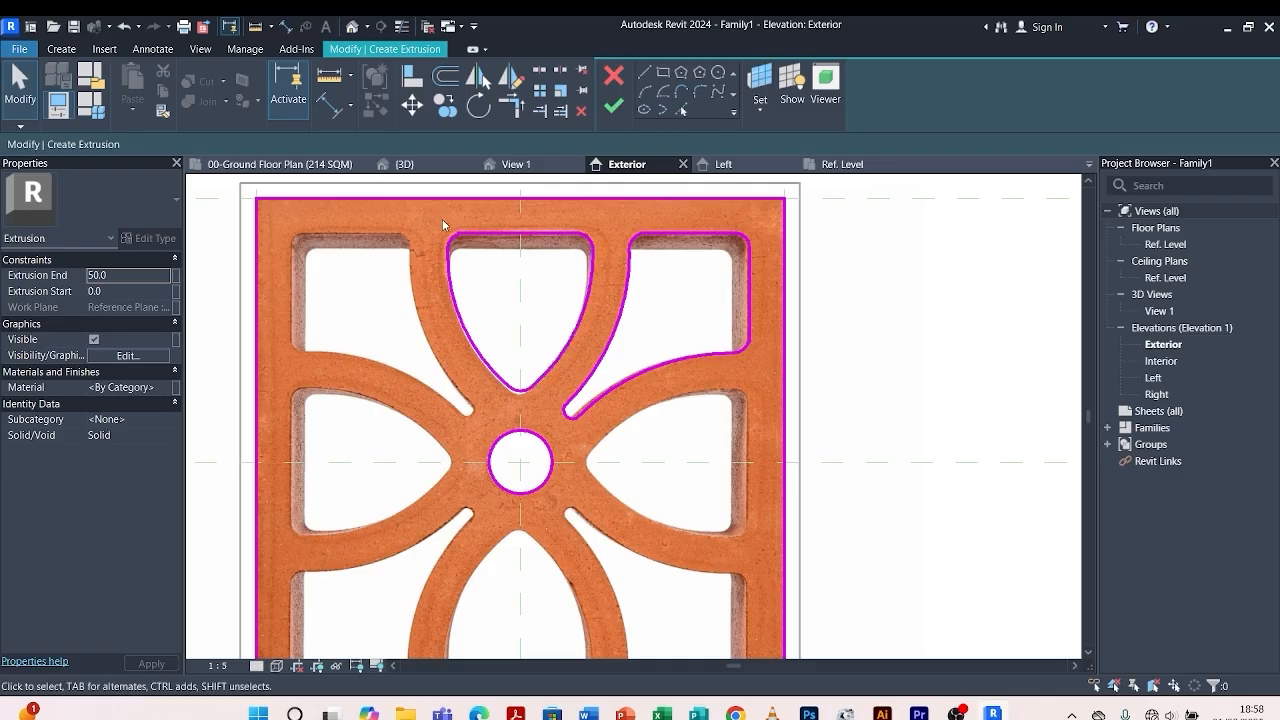
pyautogui.moveTo(433, 217)
pyautogui.mouseDown()
pyautogui.moveTo(668, 296)
pyautogui.moveTo(770, 385)
pyautogui.moveTo(765, 423)
pyautogui.mouseUp()
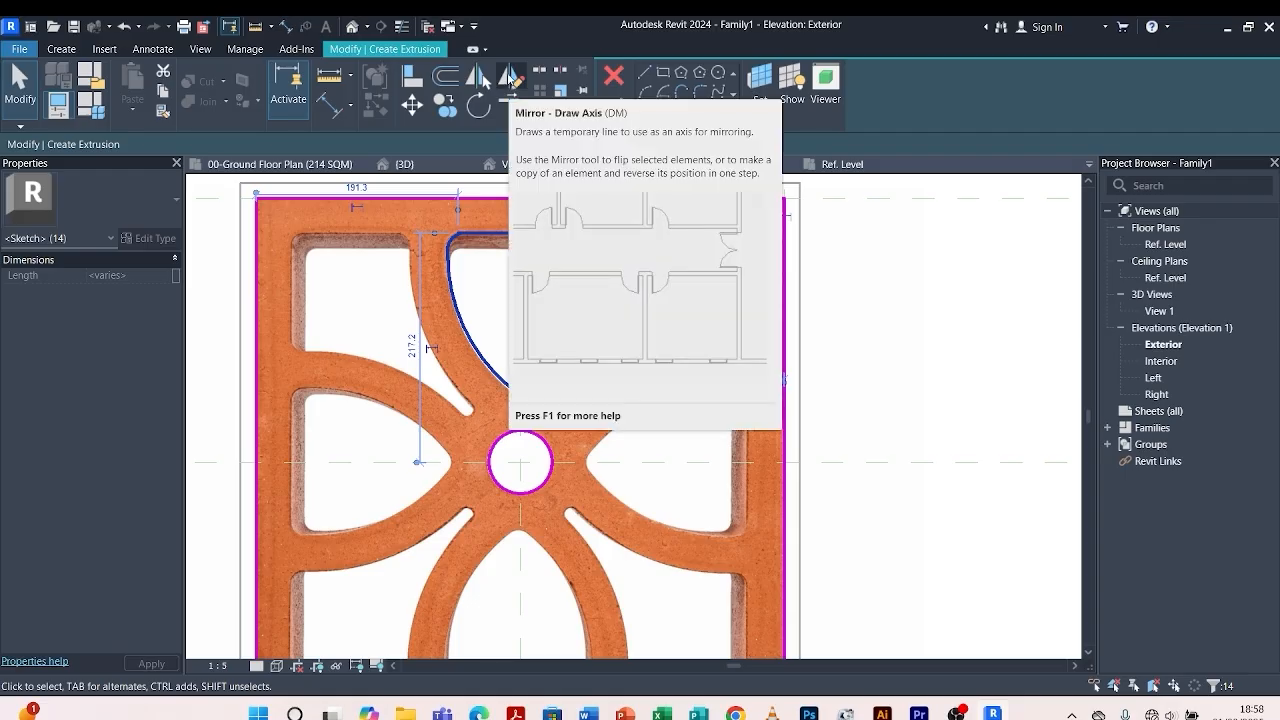
pyautogui.click(510, 78)
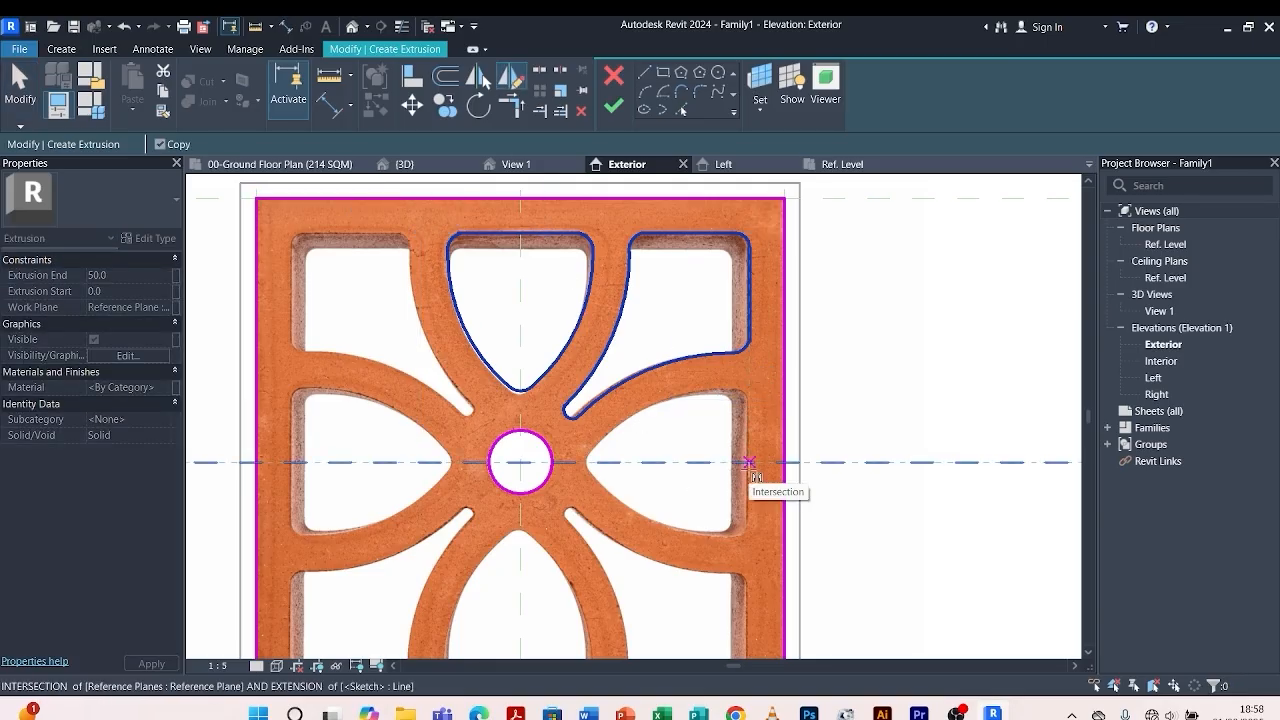
pyautogui.scroll(-3, 672, 364)
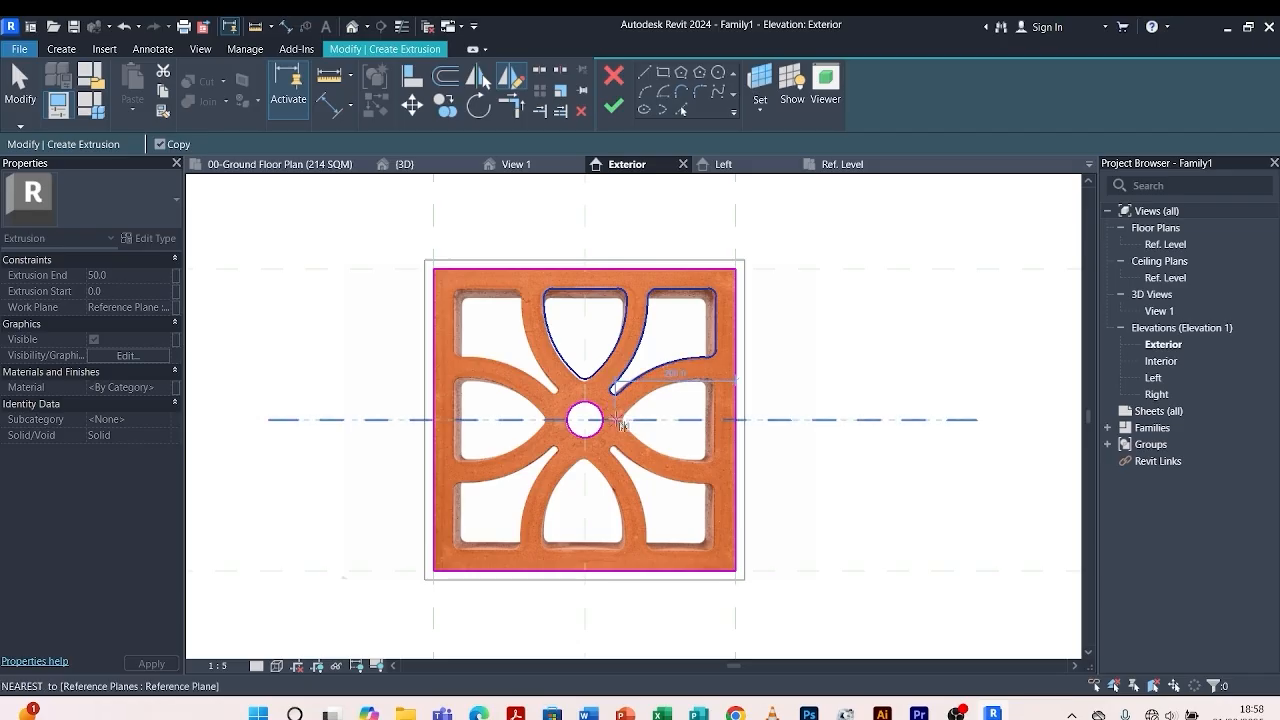
pyautogui.click(771, 421)
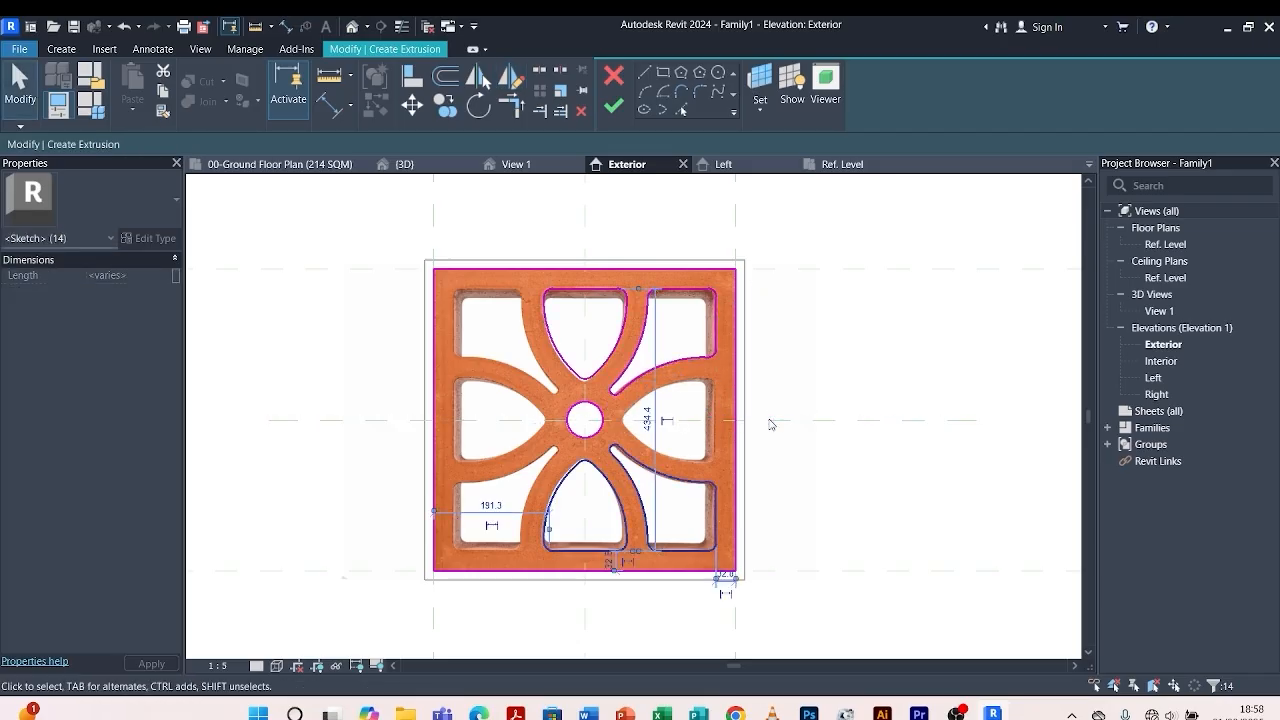
pyautogui.scroll(2, 685, 428)
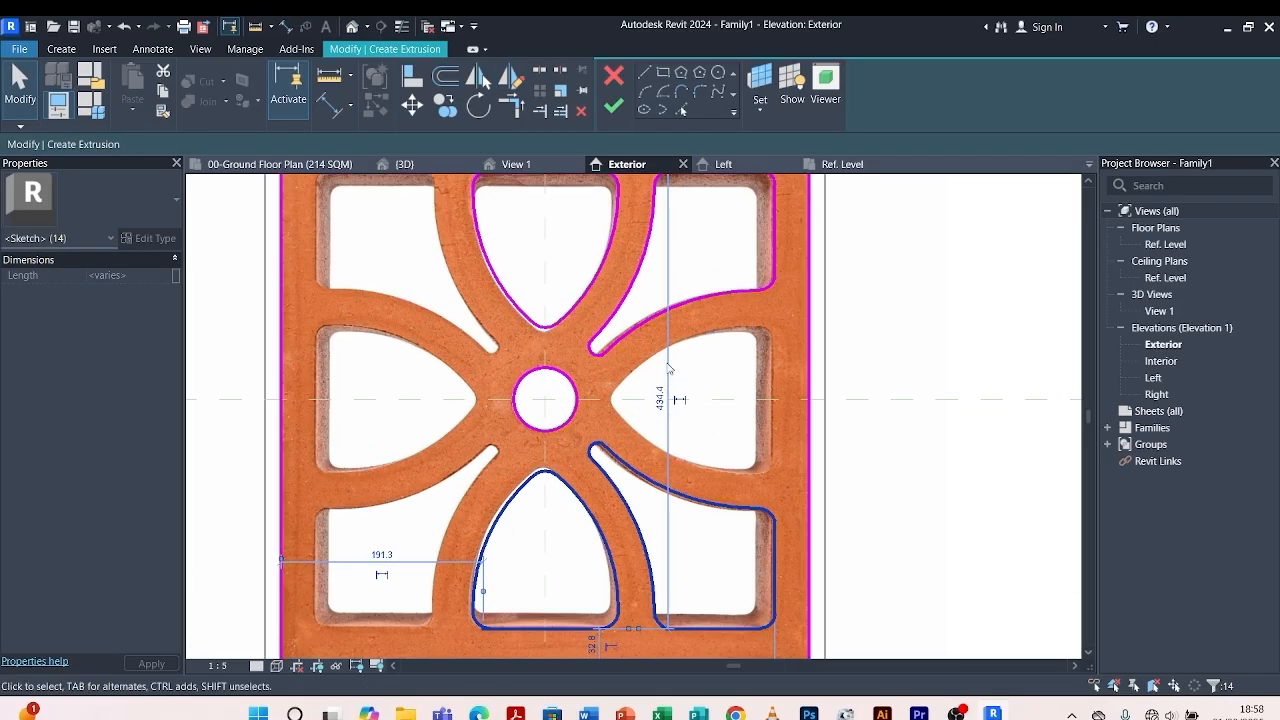
pyautogui.scroll(-2, 660, 395)
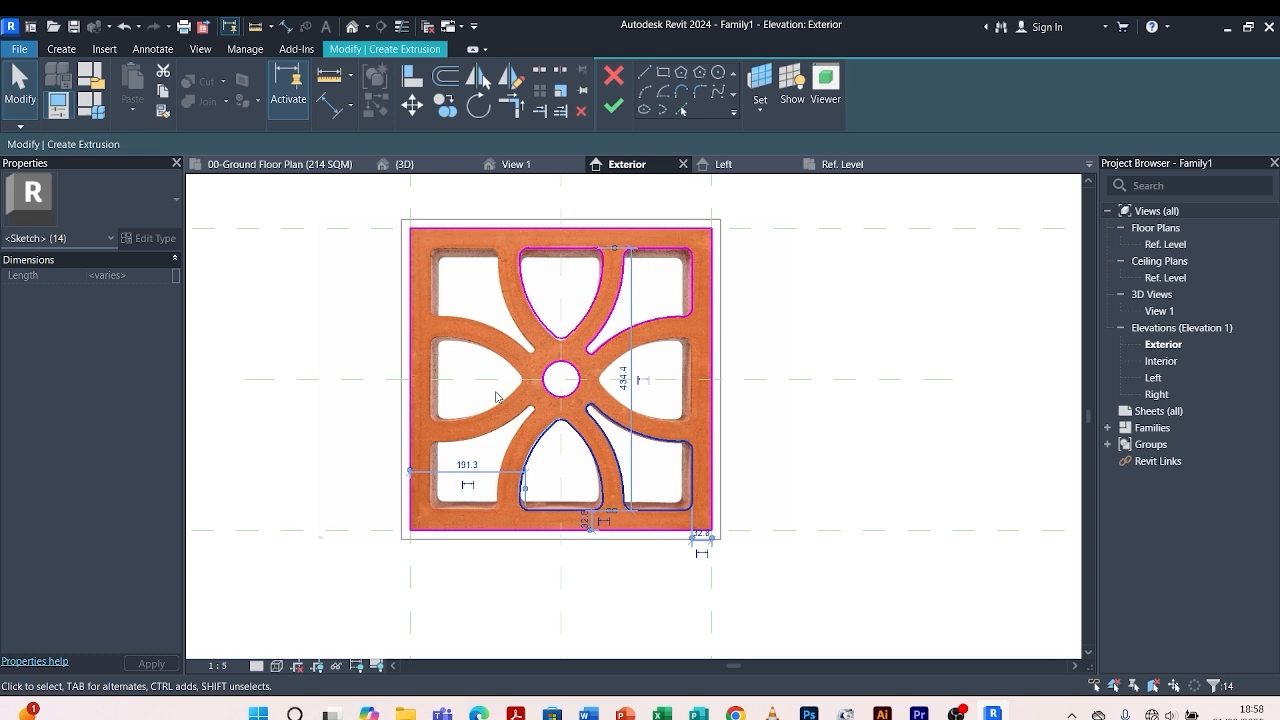
pyautogui.press('Escape')
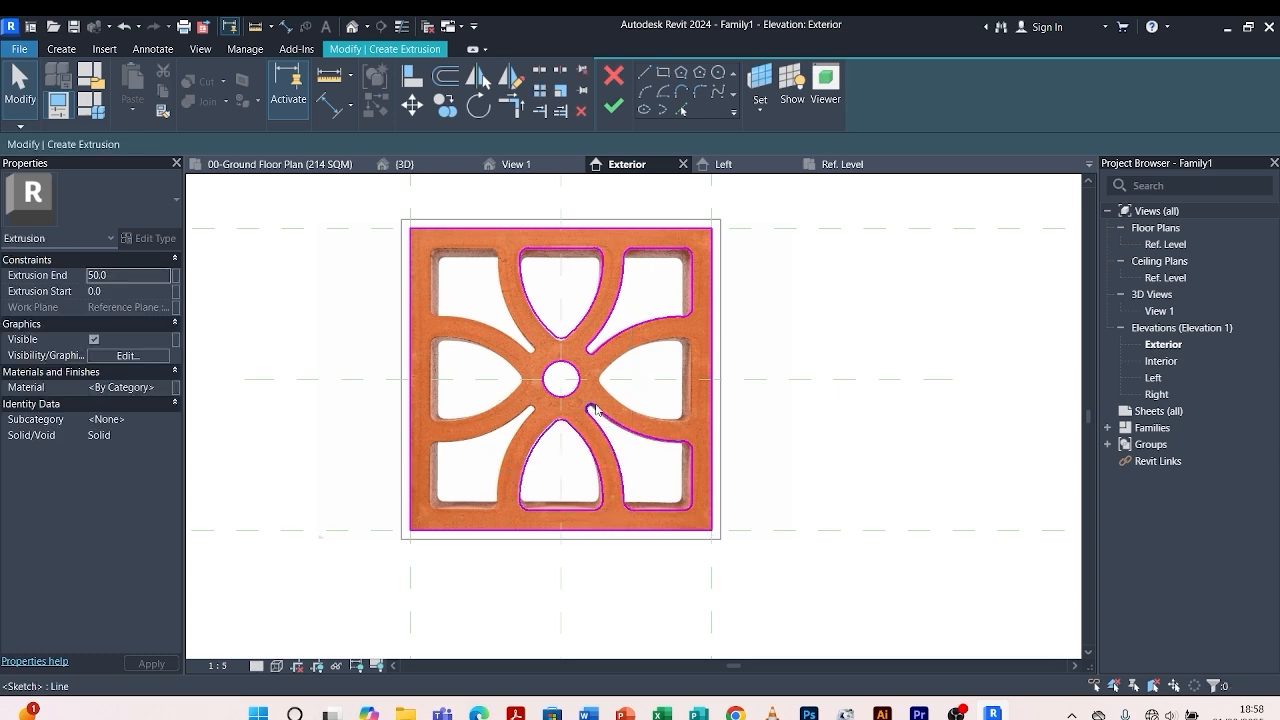
# Mirror a copy of only the lower right corner opening about the tile's vertical centre line, leaving out the bottom petal's corner arc.
pyautogui.scroll(2, 570, 427)
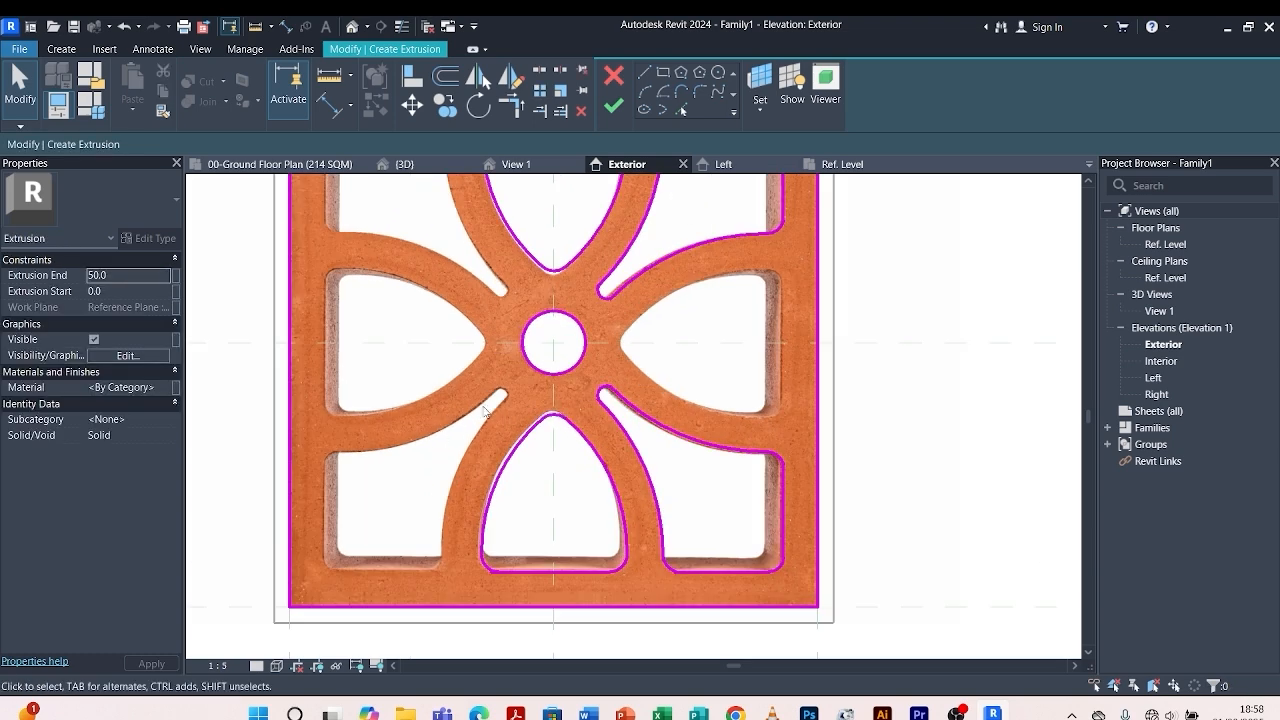
pyautogui.scroll(1, 588, 395)
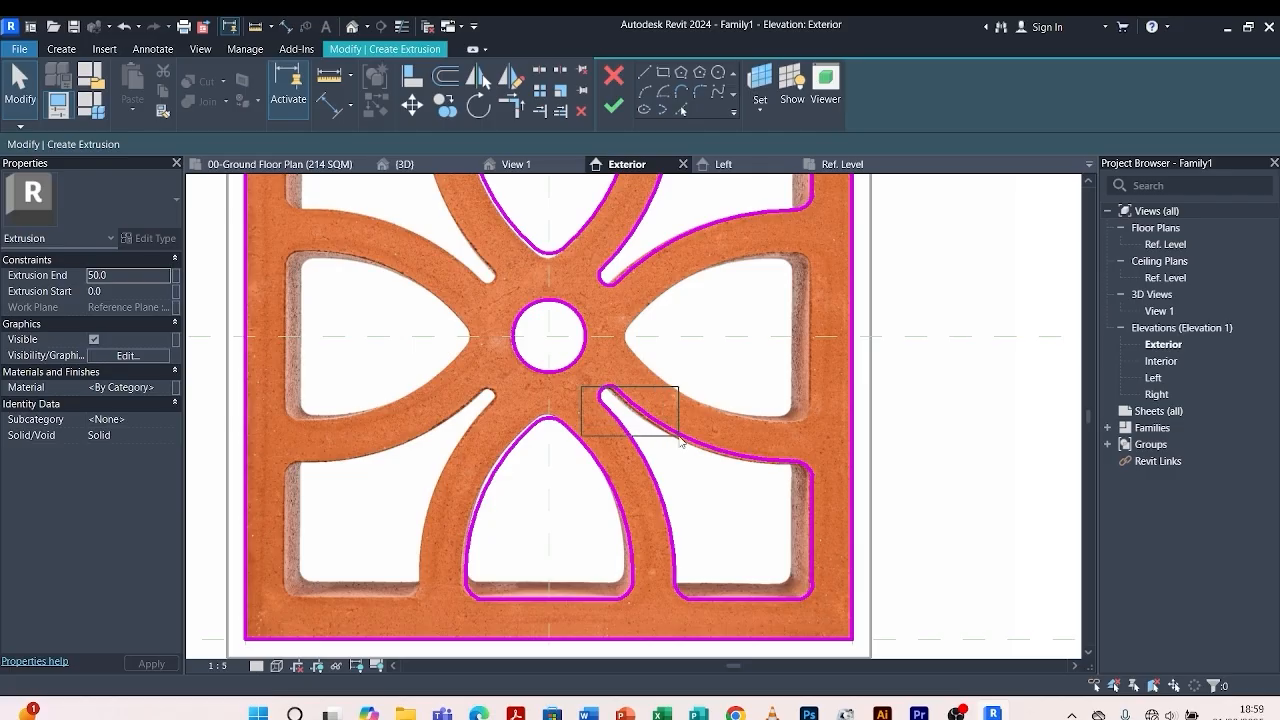
pyautogui.moveTo(597, 365)
pyautogui.mouseDown()
pyautogui.moveTo(851, 563)
pyautogui.moveTo(913, 633)
pyautogui.mouseUp()
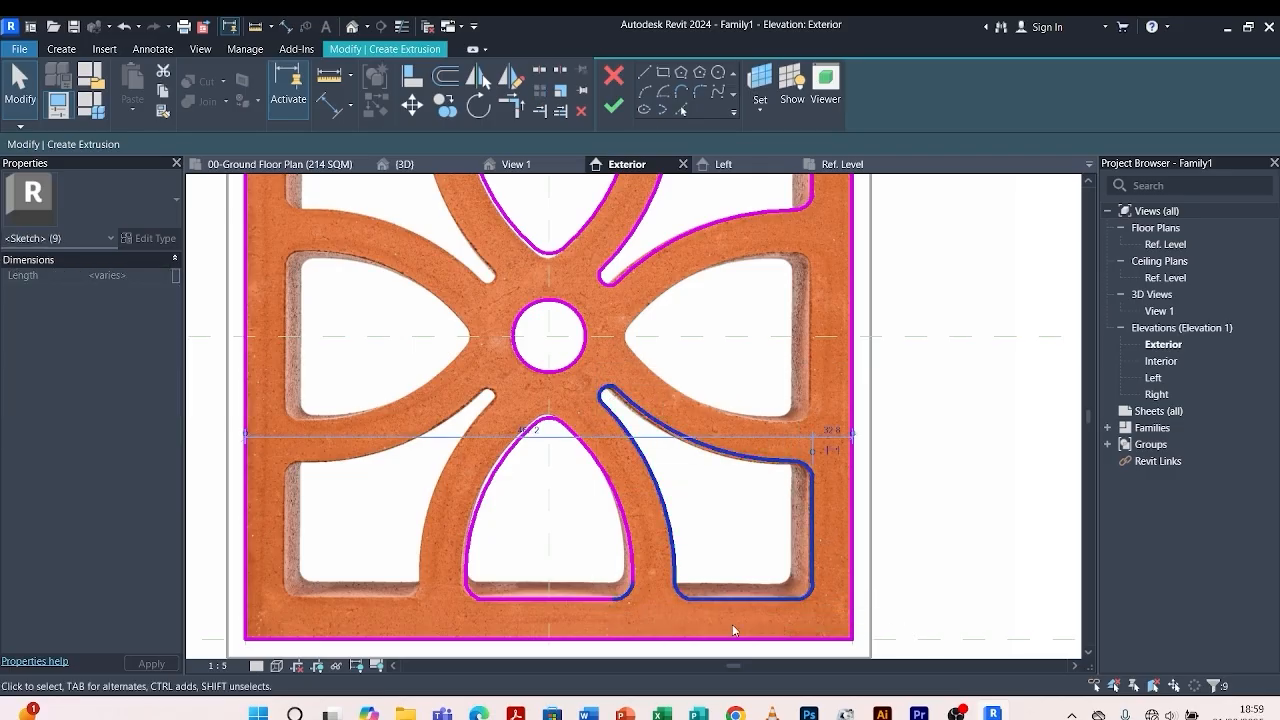
pyautogui.keyDown('shift'); pyautogui.click(622, 598); pyautogui.keyUp('shift')
pyautogui.scroll(-2, 630, 458)
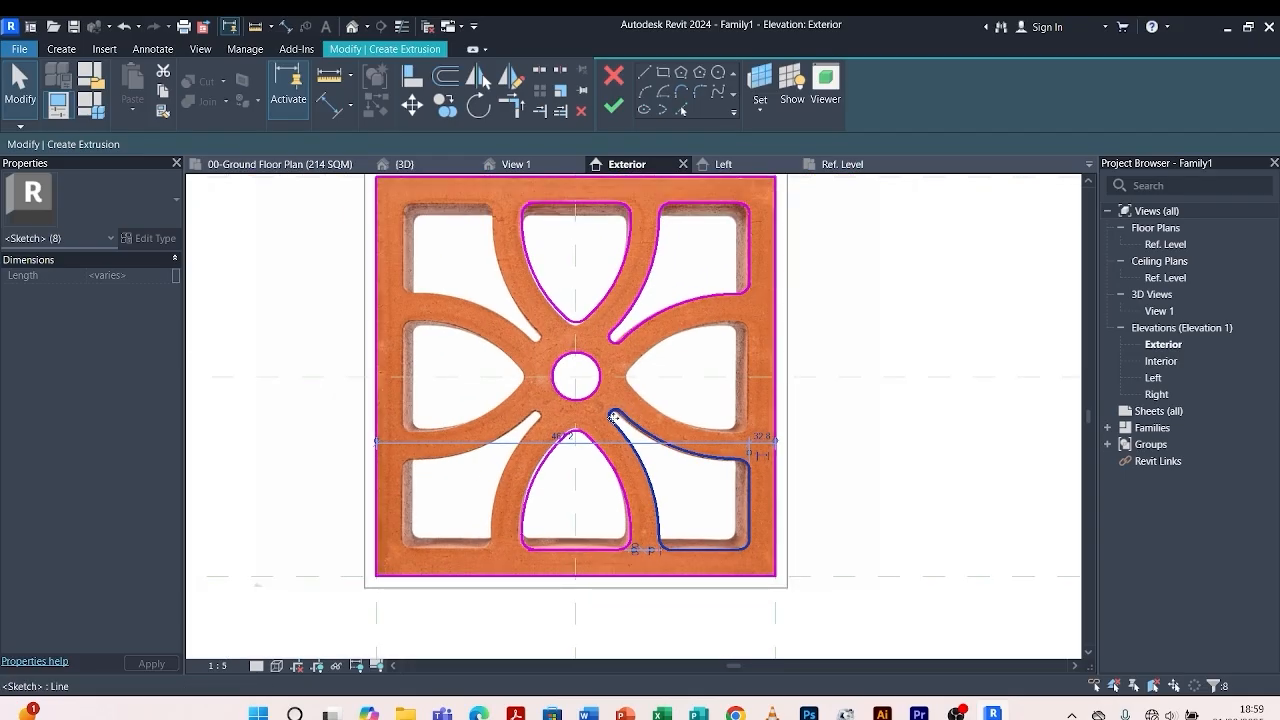
pyautogui.click(509, 77)
pyautogui.scroll(2, 580, 357)
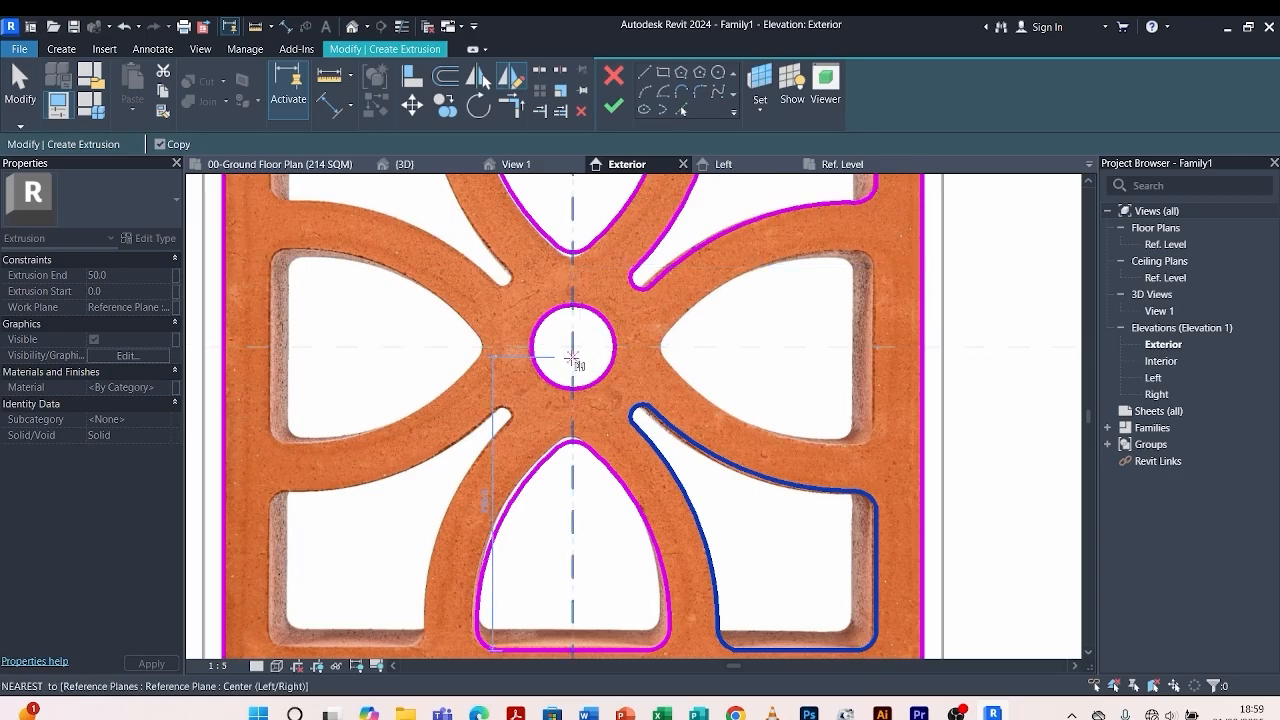
pyautogui.click(572, 357)
pyautogui.scroll(-2, 575, 357)
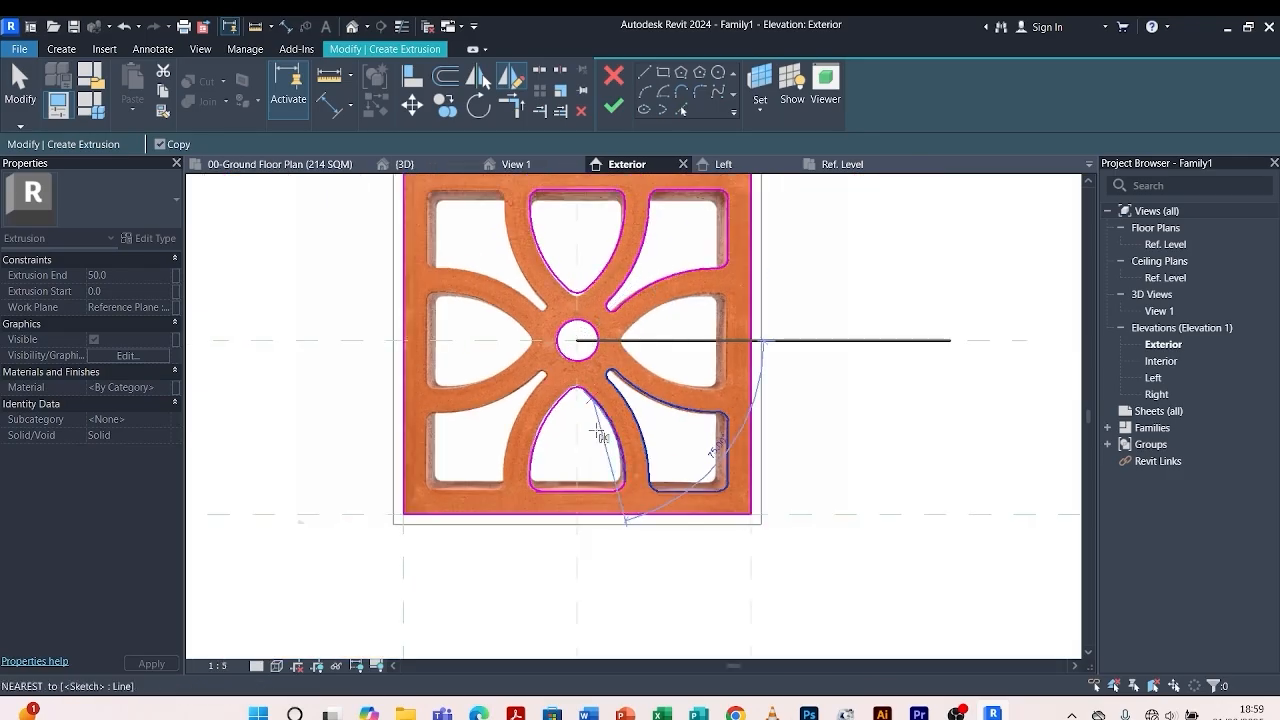
pyautogui.click(575, 537)
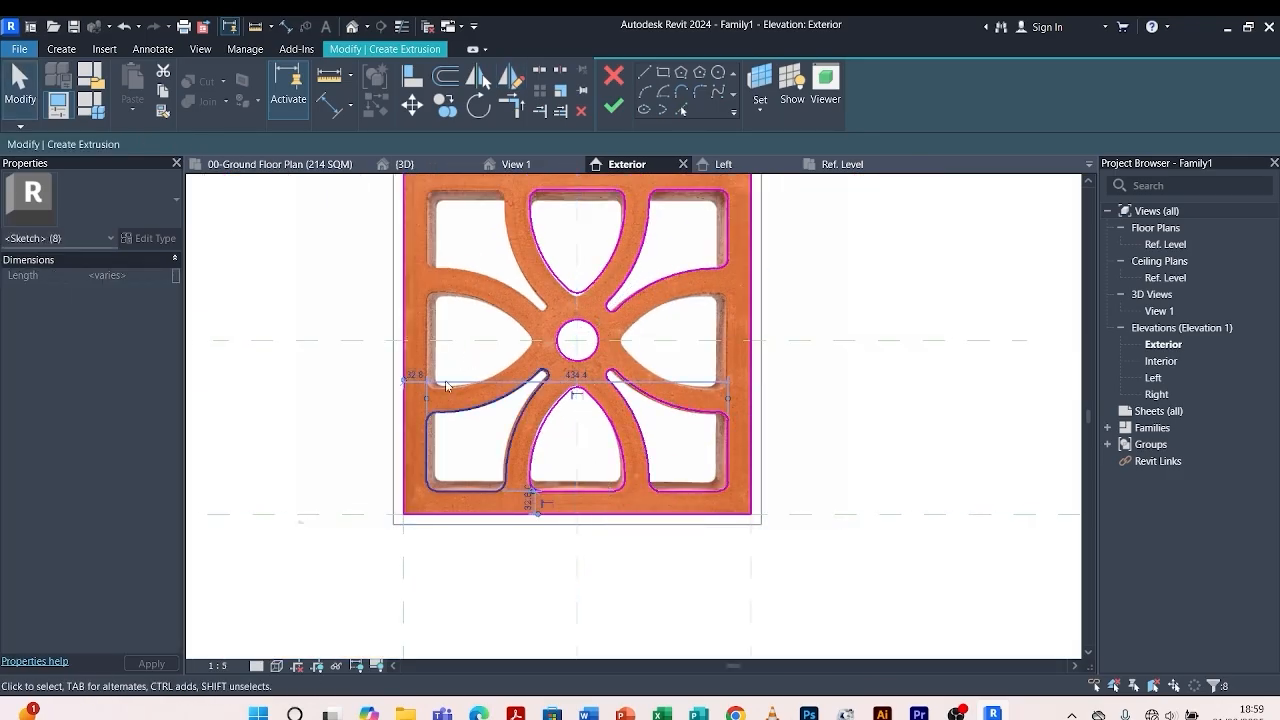
# Mirror a copy of the lower left corner opening about the horizontal centre line onto the tile's upper left corner.
pyautogui.scroll(-1, 523, 373)
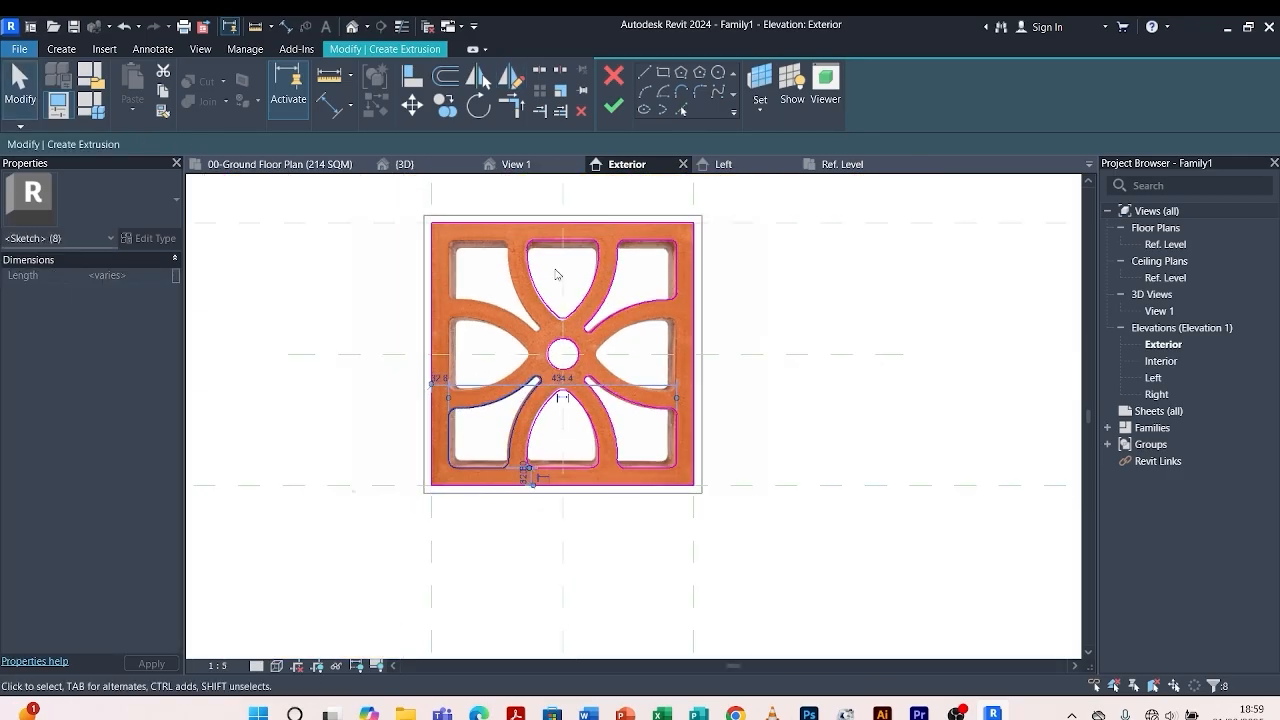
pyautogui.scroll(1, 495, 339)
pyautogui.click(510, 77)
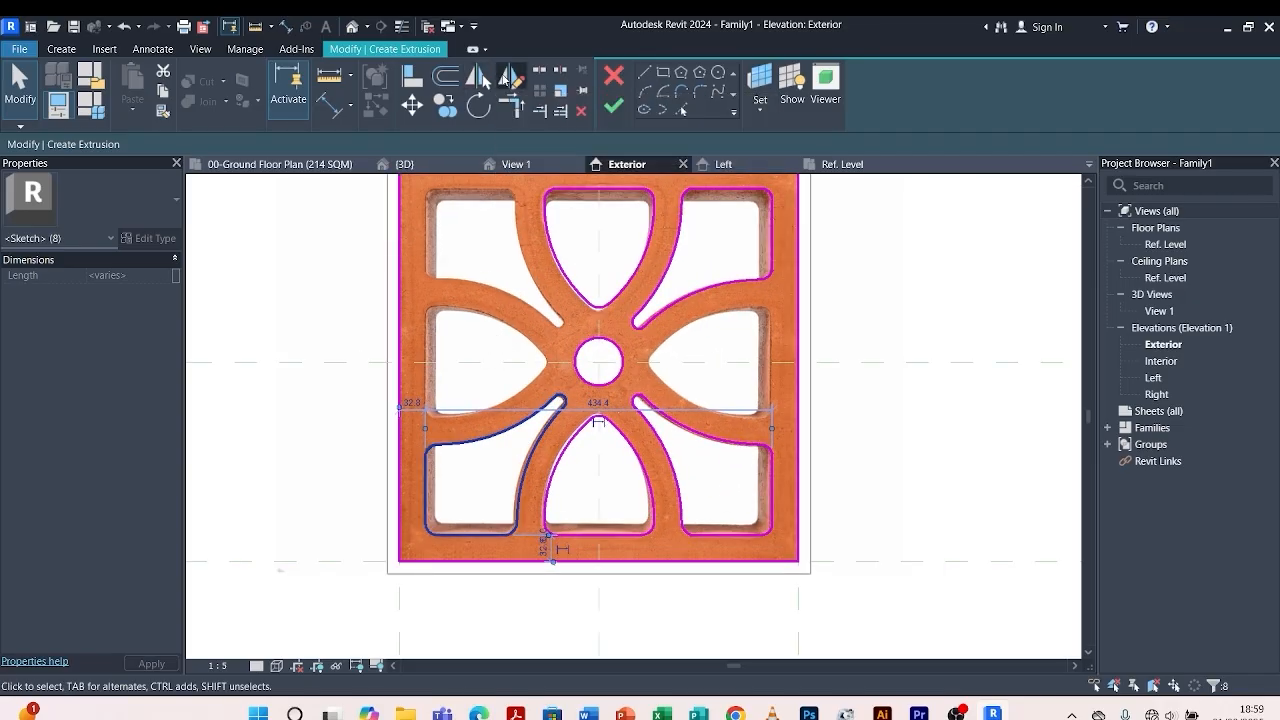
pyautogui.click(598, 362)
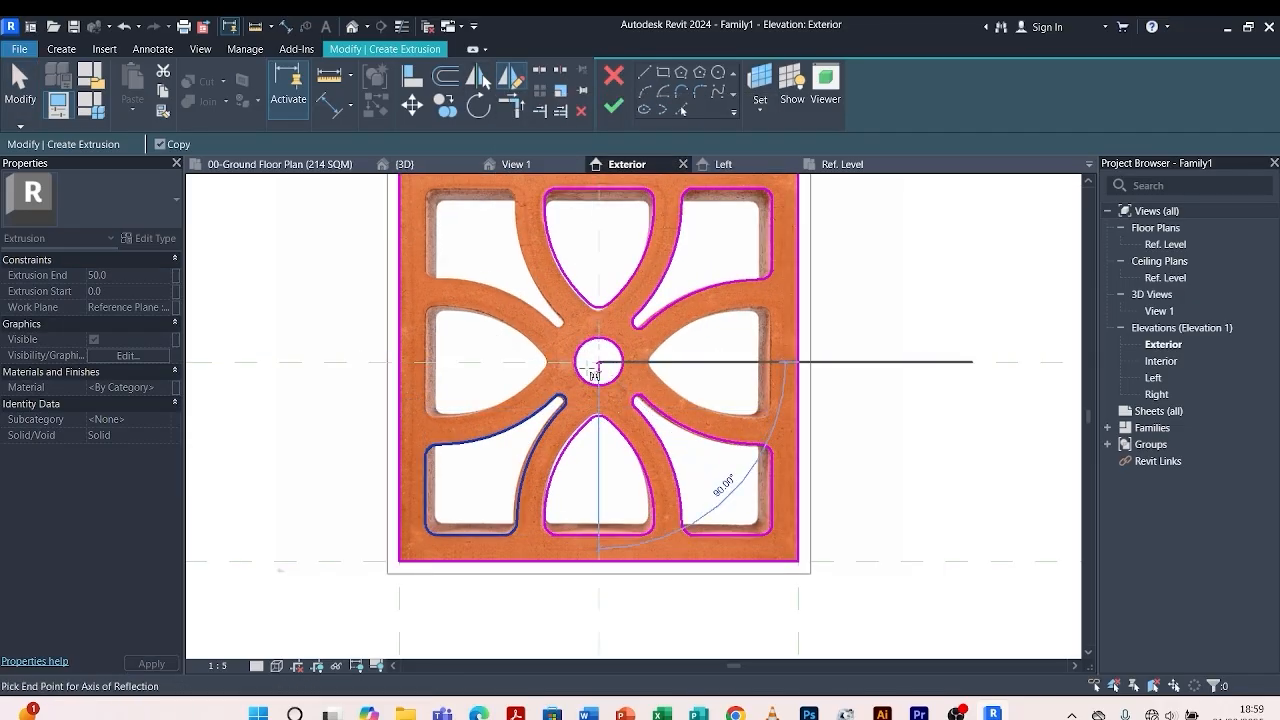
pyautogui.click(375, 362)
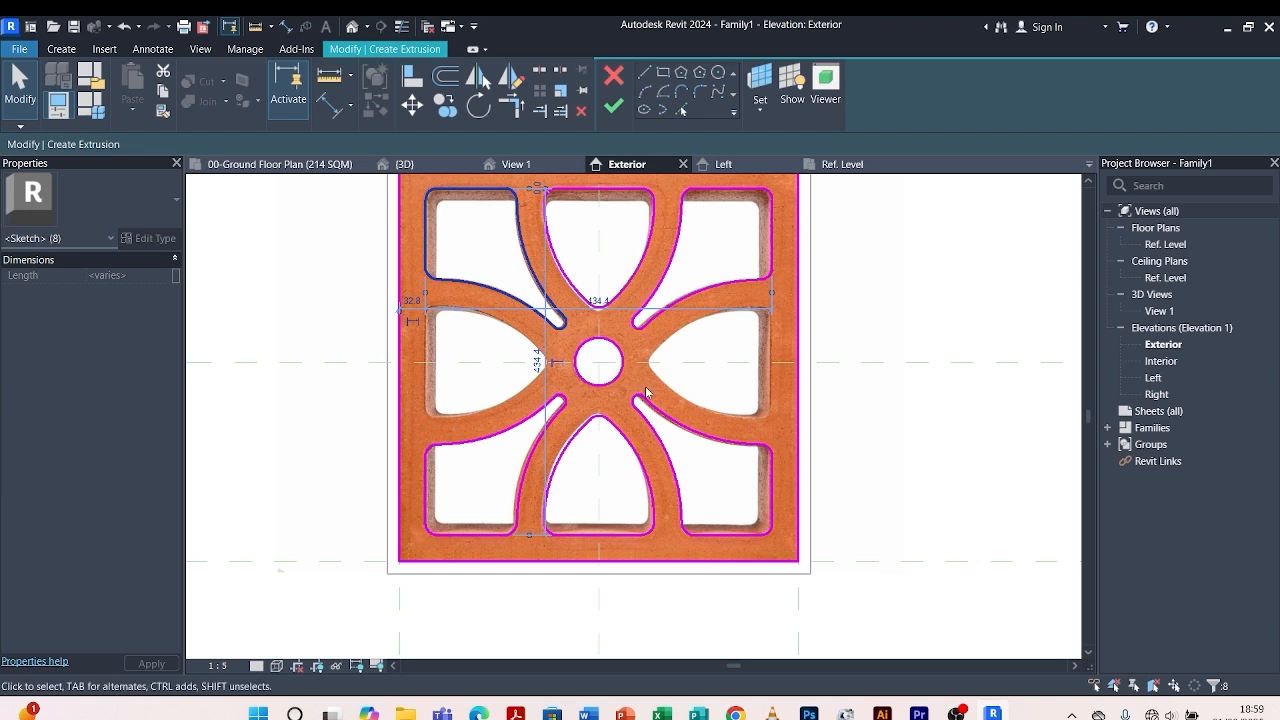
pyautogui.click(502, 396)
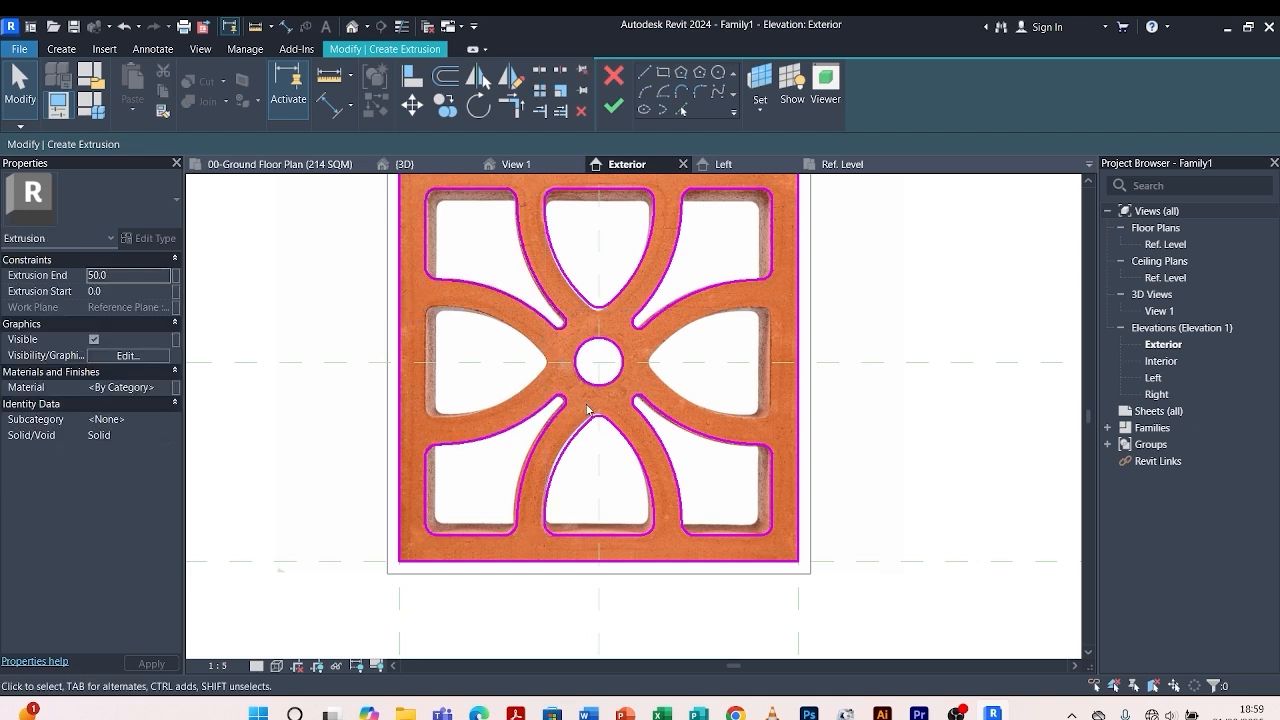
# Mirror a copy of the bottom petal opening's six outline segments about the 45° diagonal from the tile's lower left corner, forming the left petal.
pyautogui.moveTo(580, 414)
pyautogui.mouseDown()
pyautogui.moveTo(617, 489)
pyautogui.moveTo(635, 595)
pyautogui.mouseUp()
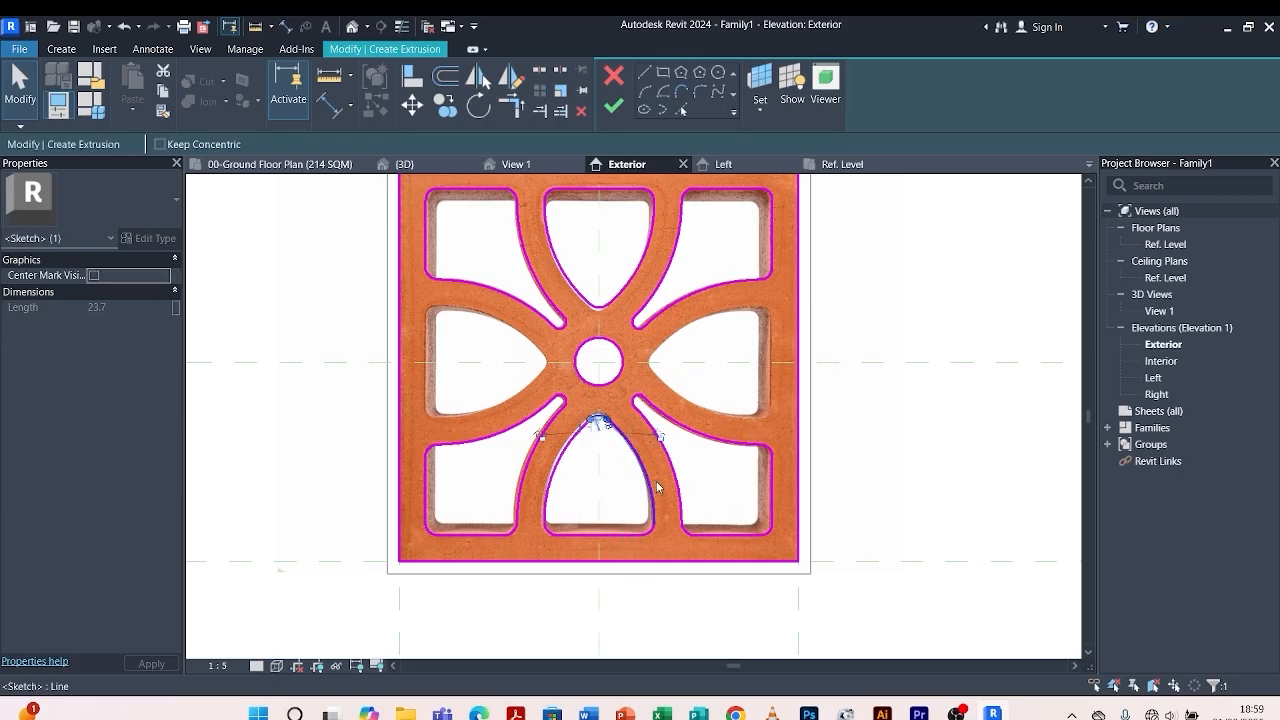
pyautogui.press('super')
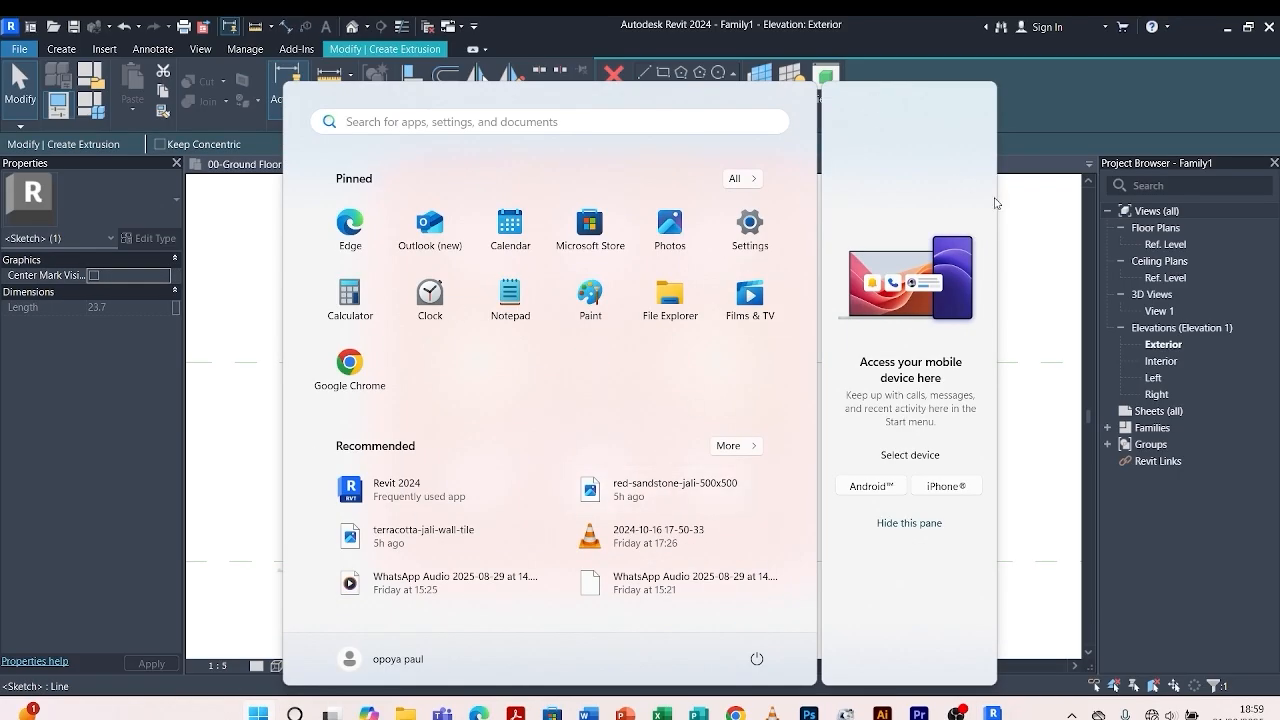
pyautogui.click(1019, 203)
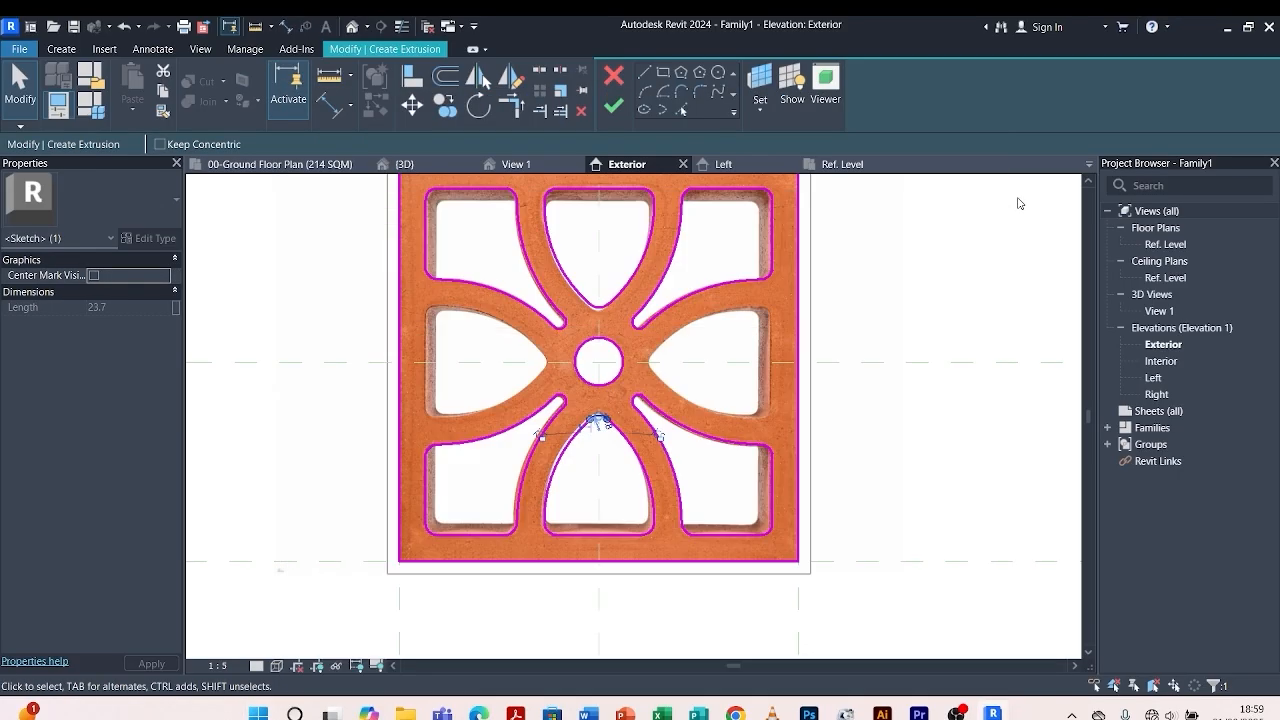
pyautogui.scroll(5, 643, 562)
pyautogui.keyDown('ctrl'); pyautogui.click(665, 472); pyautogui.keyUp('ctrl')
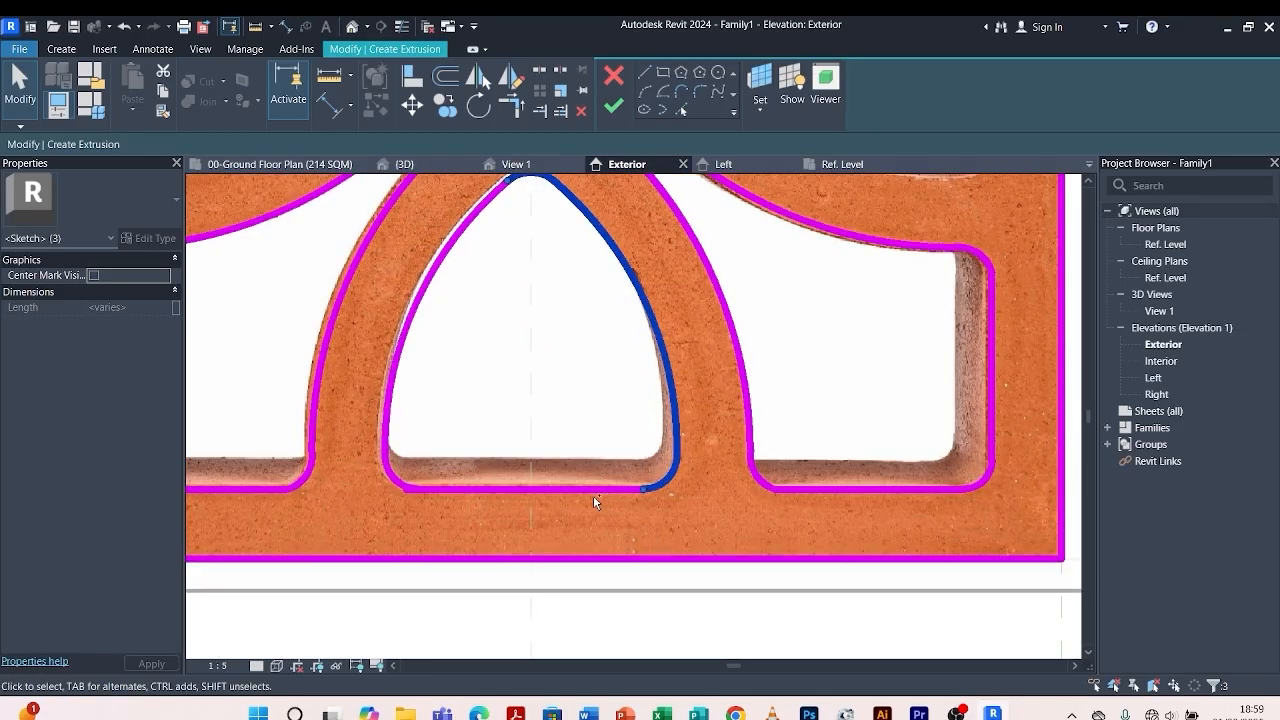
pyautogui.keyDown('ctrl'); pyautogui.click(593, 494); pyautogui.keyUp('ctrl')
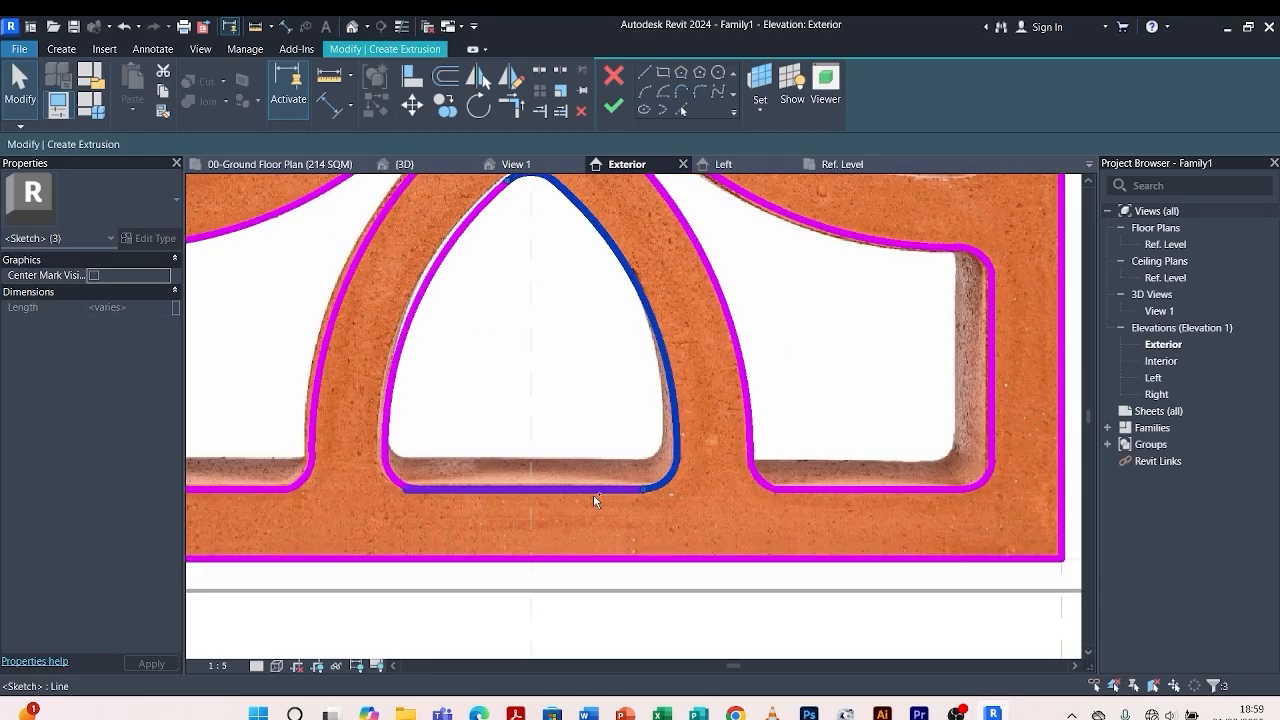
pyautogui.keyDown('ctrl'); pyautogui.click(393, 424); pyautogui.keyUp('ctrl')
pyautogui.keyDown('ctrl'); pyautogui.click(392, 476); pyautogui.keyUp('ctrl')
pyautogui.scroll(-4, 572, 389)
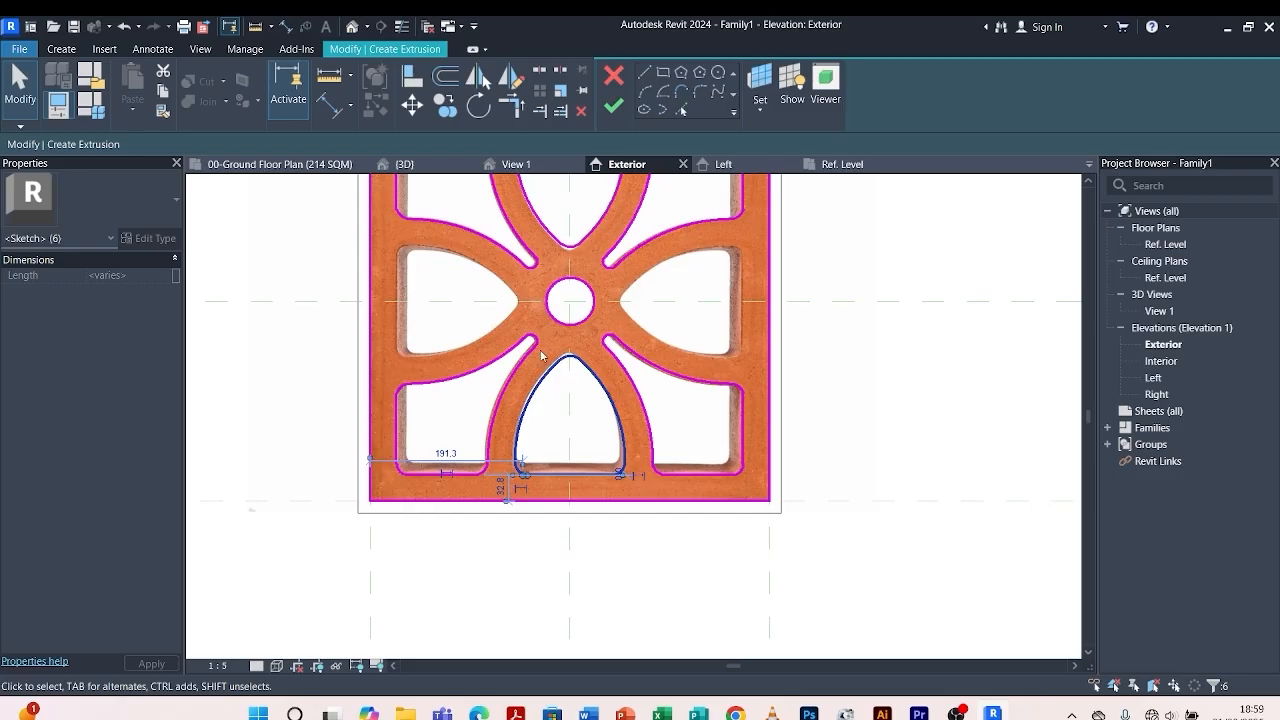
pyautogui.click(509, 80)
pyautogui.scroll(-2, 700, 470)
pyautogui.scroll(5, 503, 491)
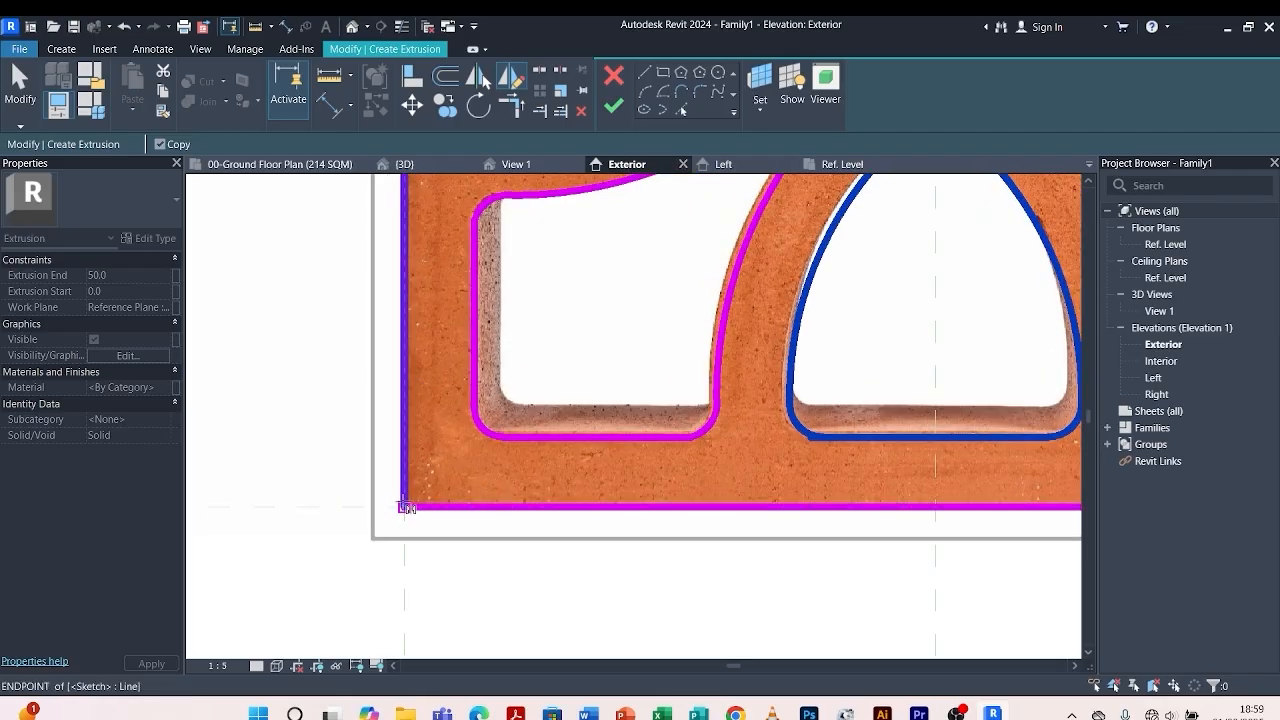
pyautogui.click(407, 507)
pyautogui.scroll(-3, 477, 443)
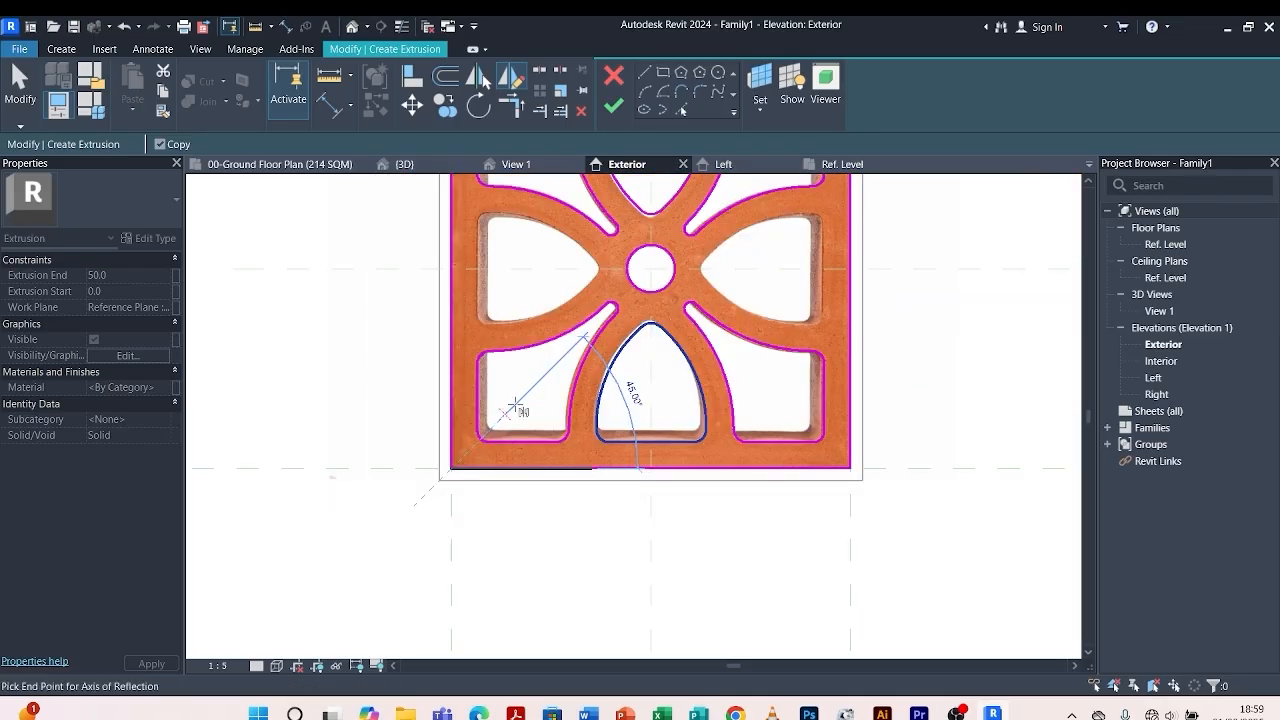
pyautogui.click(588, 330)
pyautogui.scroll(-3, 543, 366)
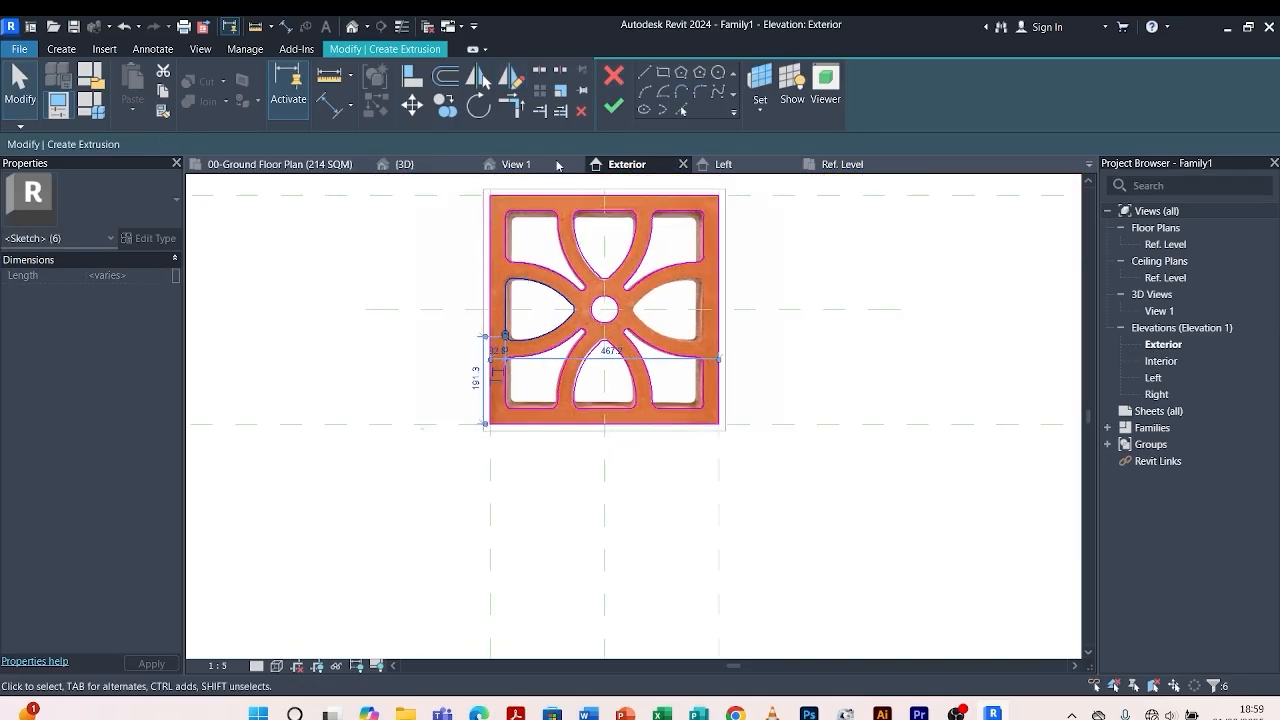
# Mirror a copy of the left petal opening about the tile's vertical centre line to form the right petal opening.
pyautogui.click(506, 70)
pyautogui.scroll(3, 605, 250)
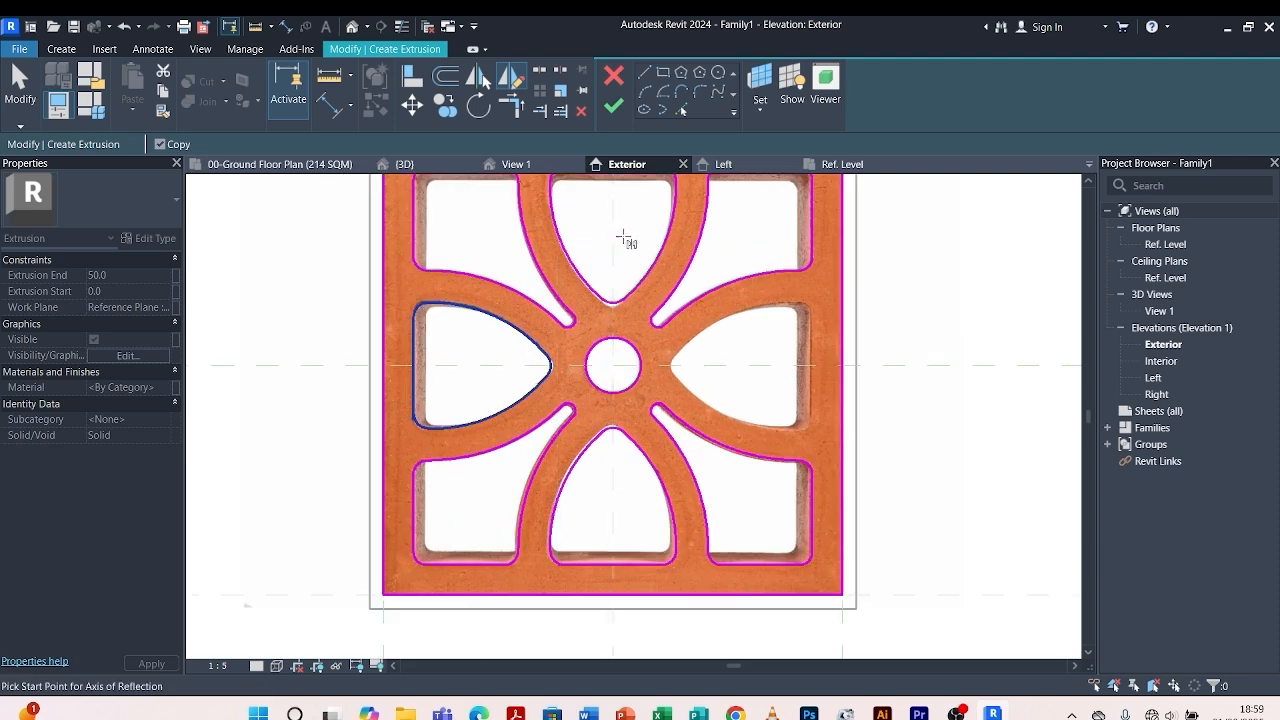
pyautogui.click(612, 247)
pyautogui.click(612, 460)
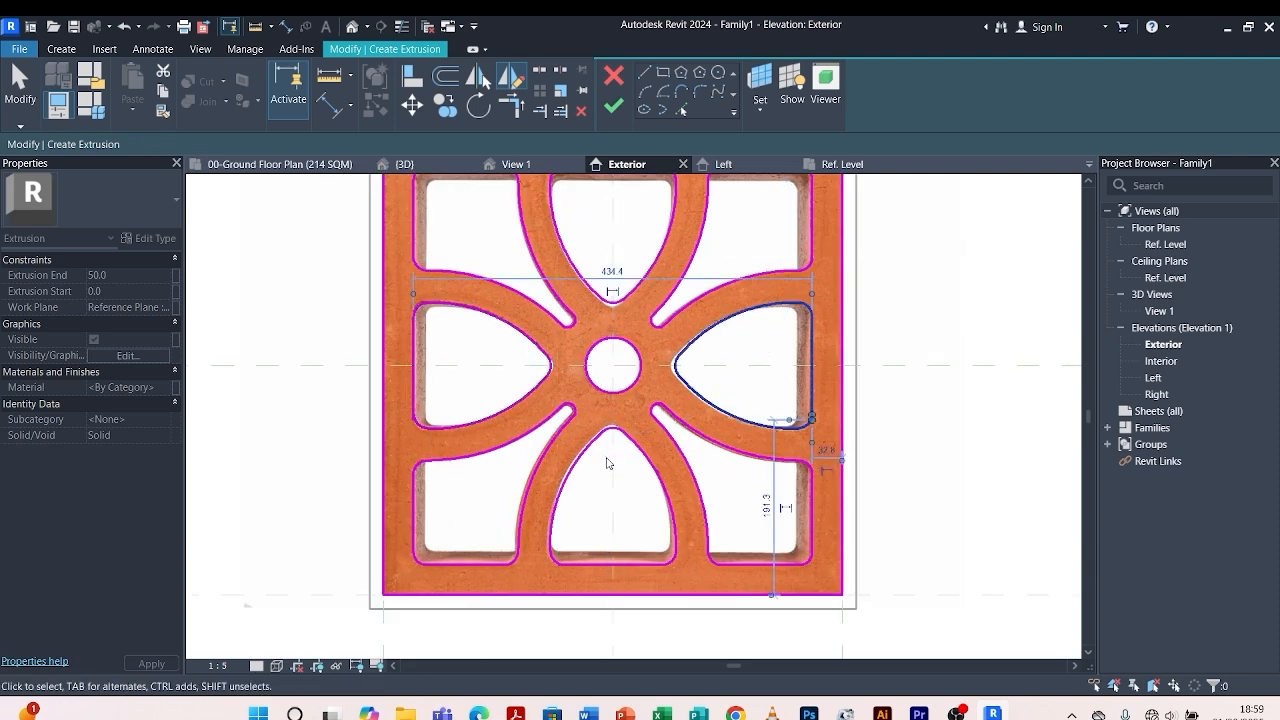
pyautogui.scroll(-5, 618, 364)
pyautogui.press('Escape')
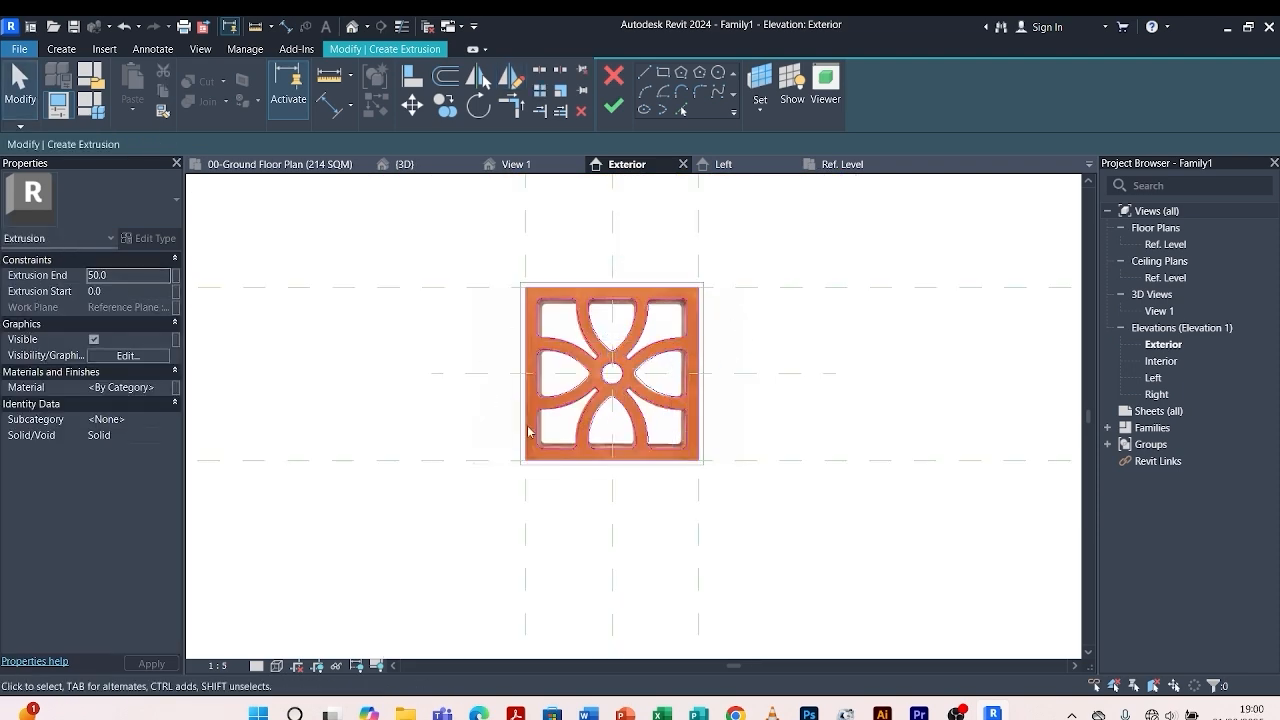
pyautogui.scroll(3, 636, 401)
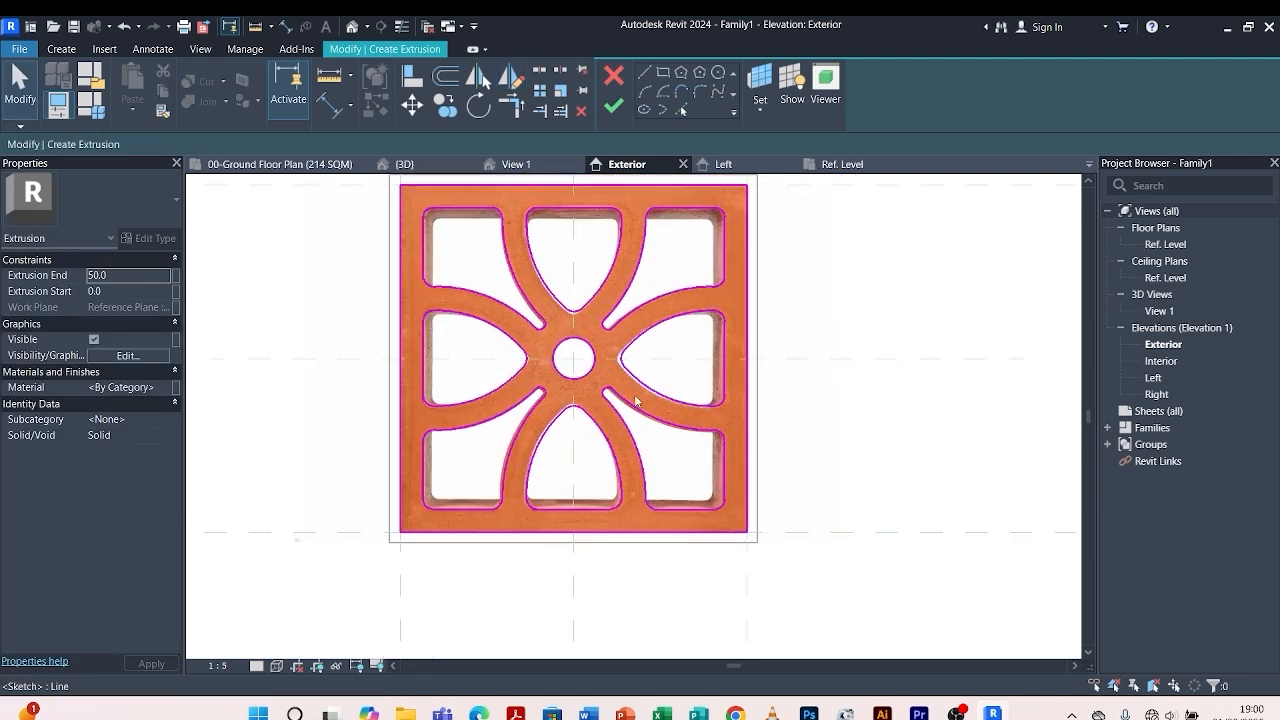
# Create a new material for the extrusion and rename it brick.
pyautogui.click(163, 389)
pyautogui.click(164, 389)
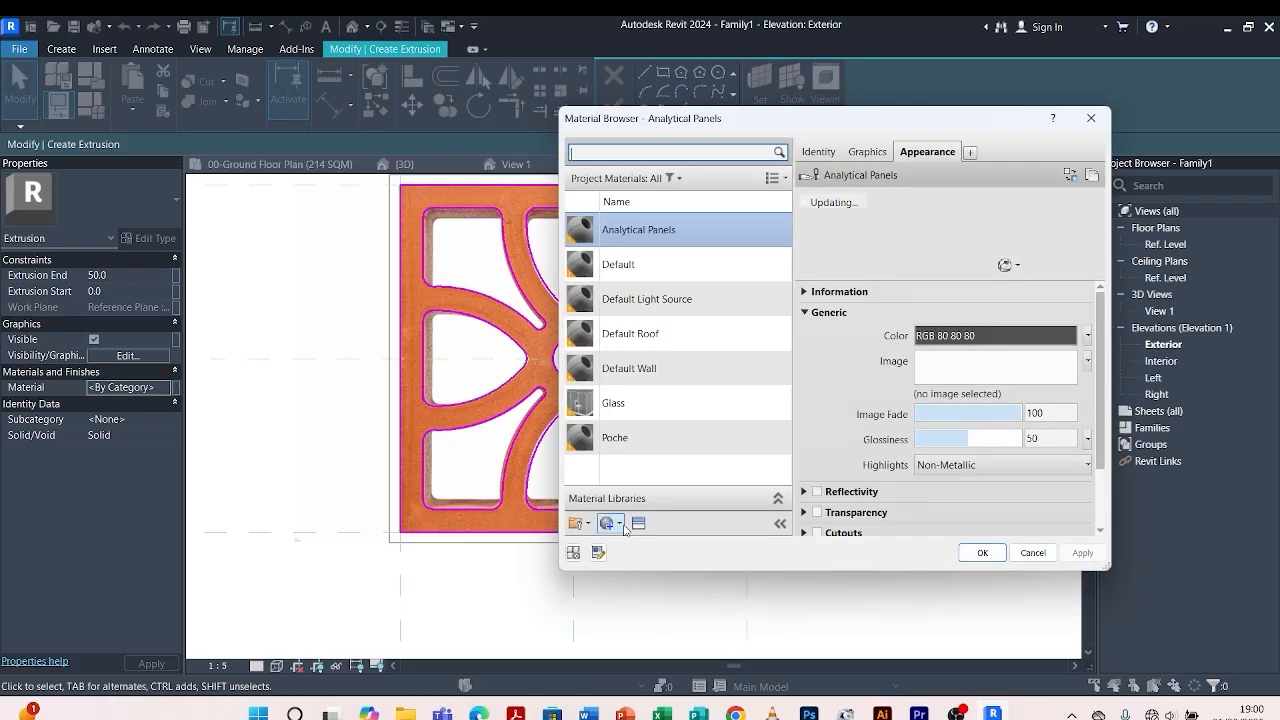
pyautogui.click(620, 524)
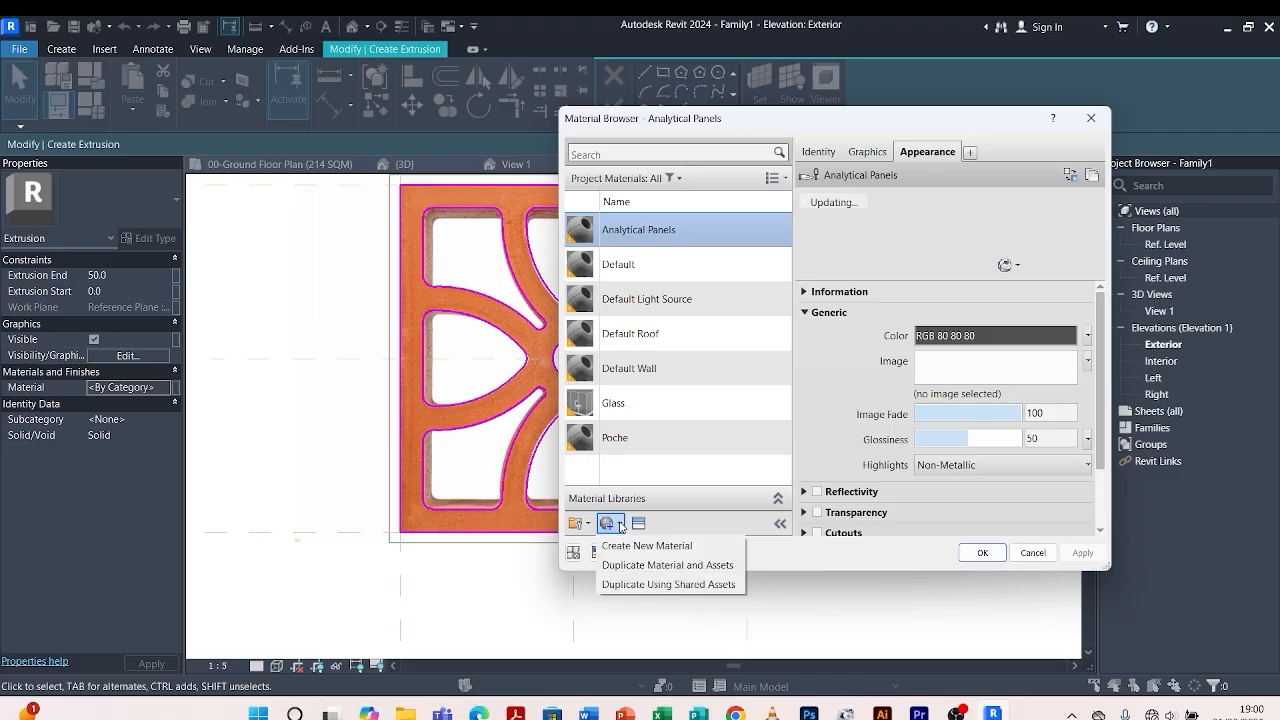
pyautogui.click(626, 546)
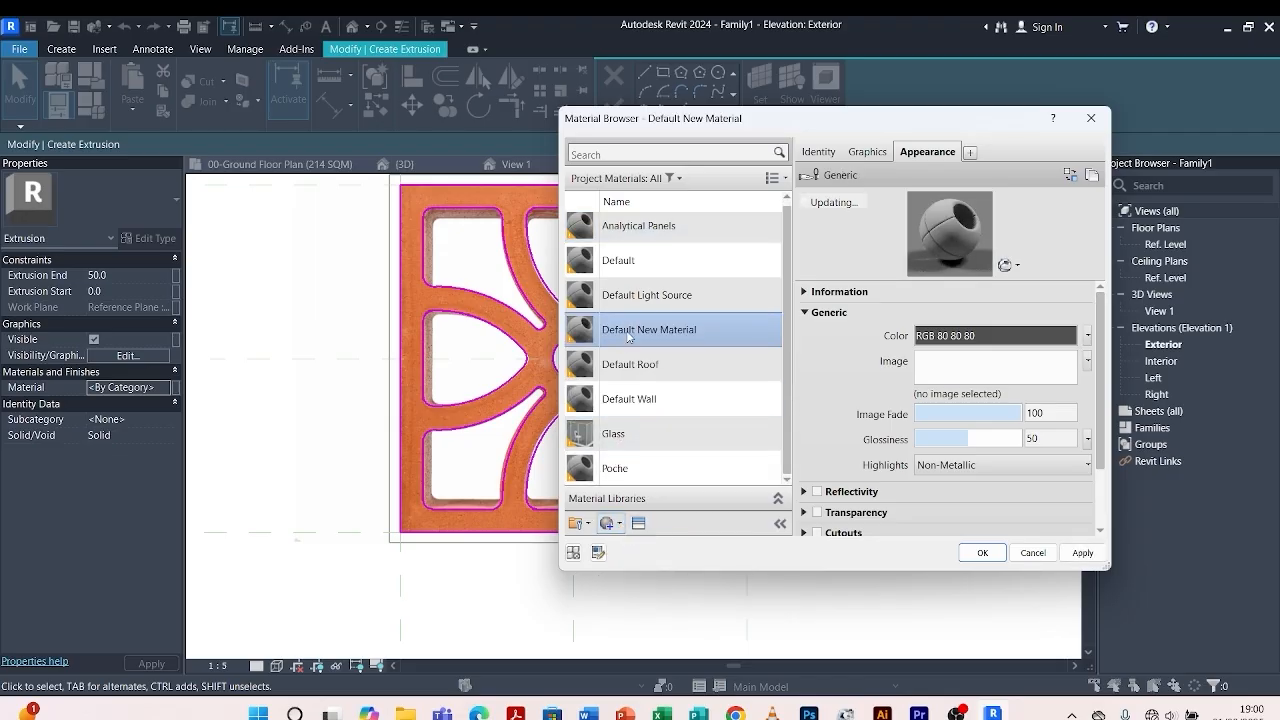
pyautogui.rightClick(631, 333)
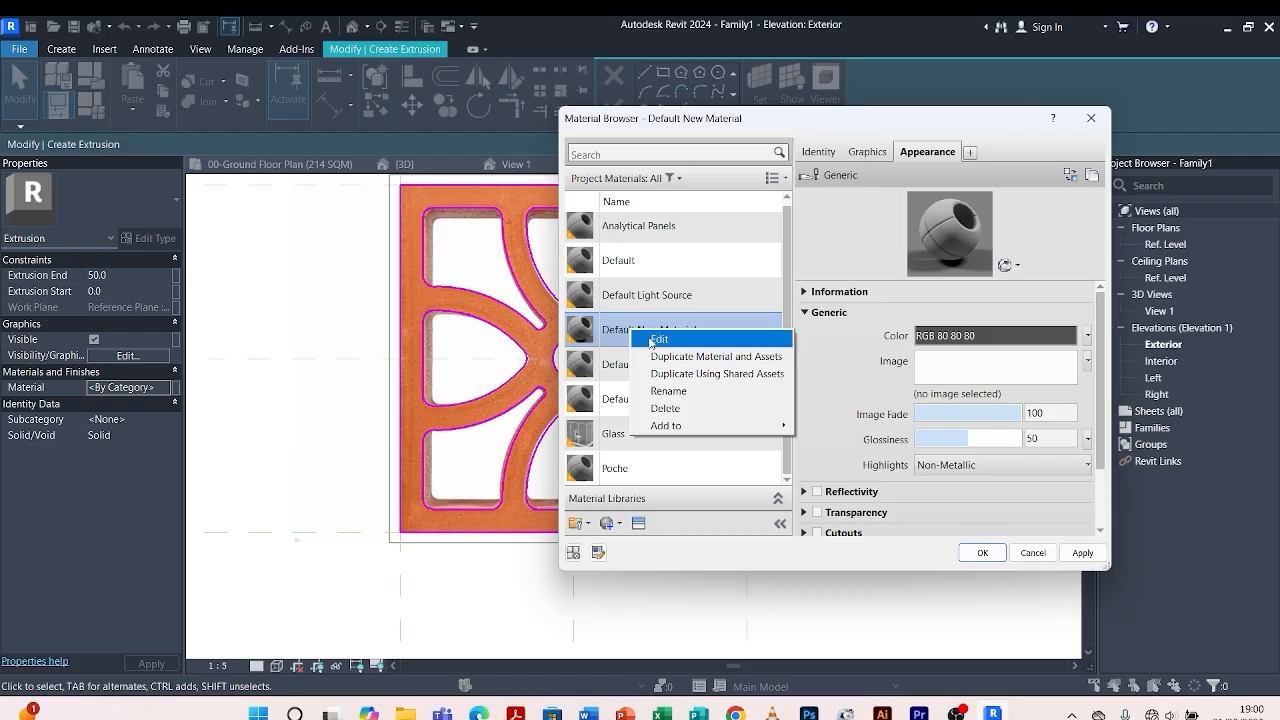
pyautogui.click(665, 391)
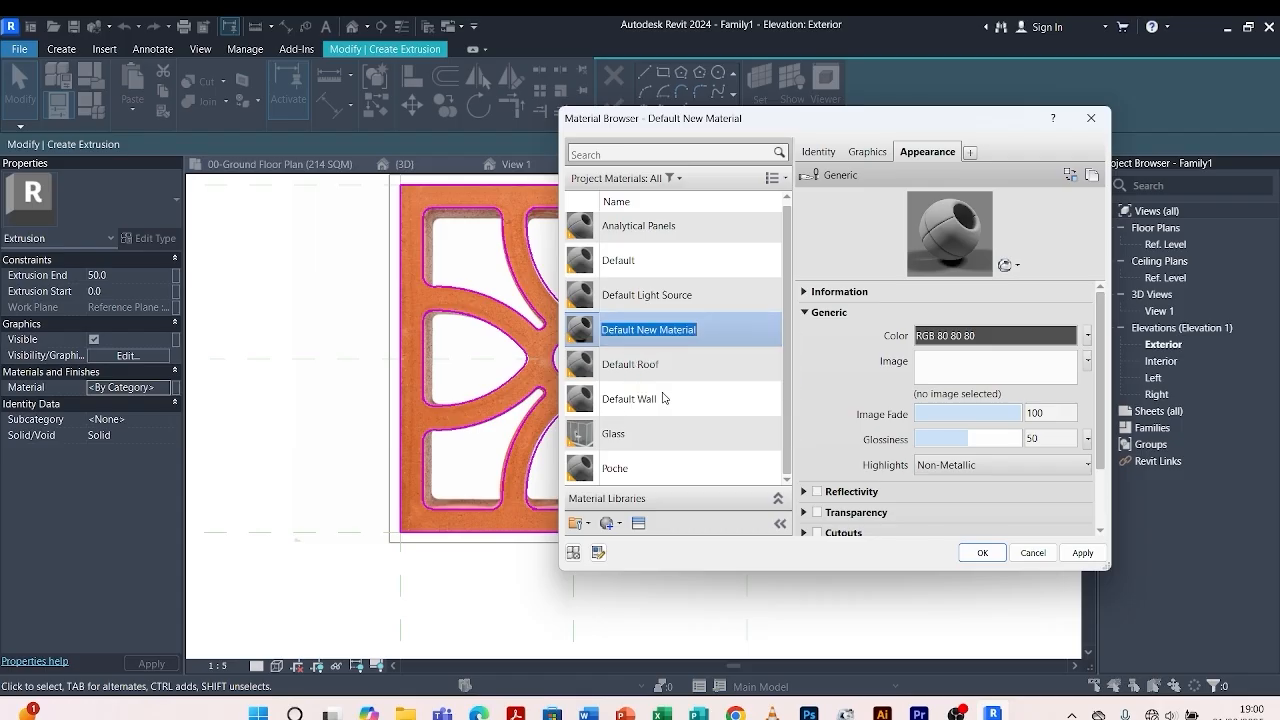
pyautogui.write('brick')
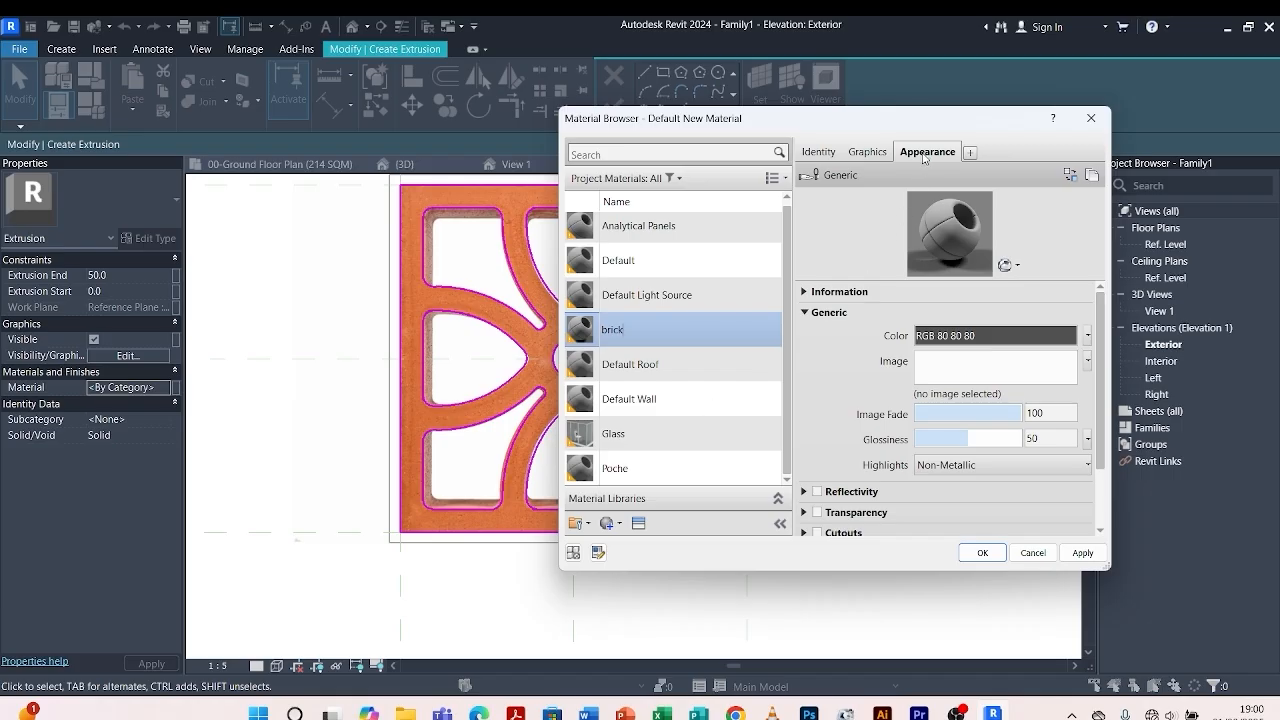
# Replace the brick material's appearance with Brick - Soldier - Red from the Appearance Library's Masonry category and assign the material to the extrusion.
pyautogui.click(1069, 174)
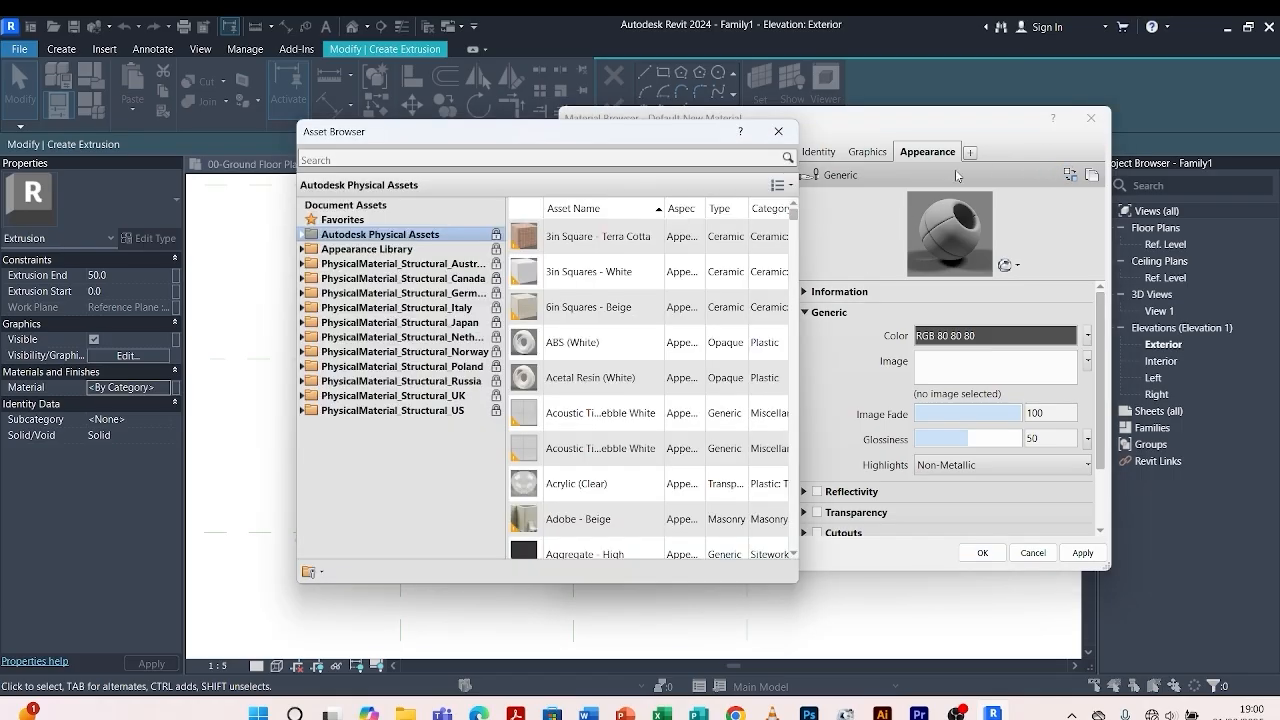
pyautogui.click(302, 249)
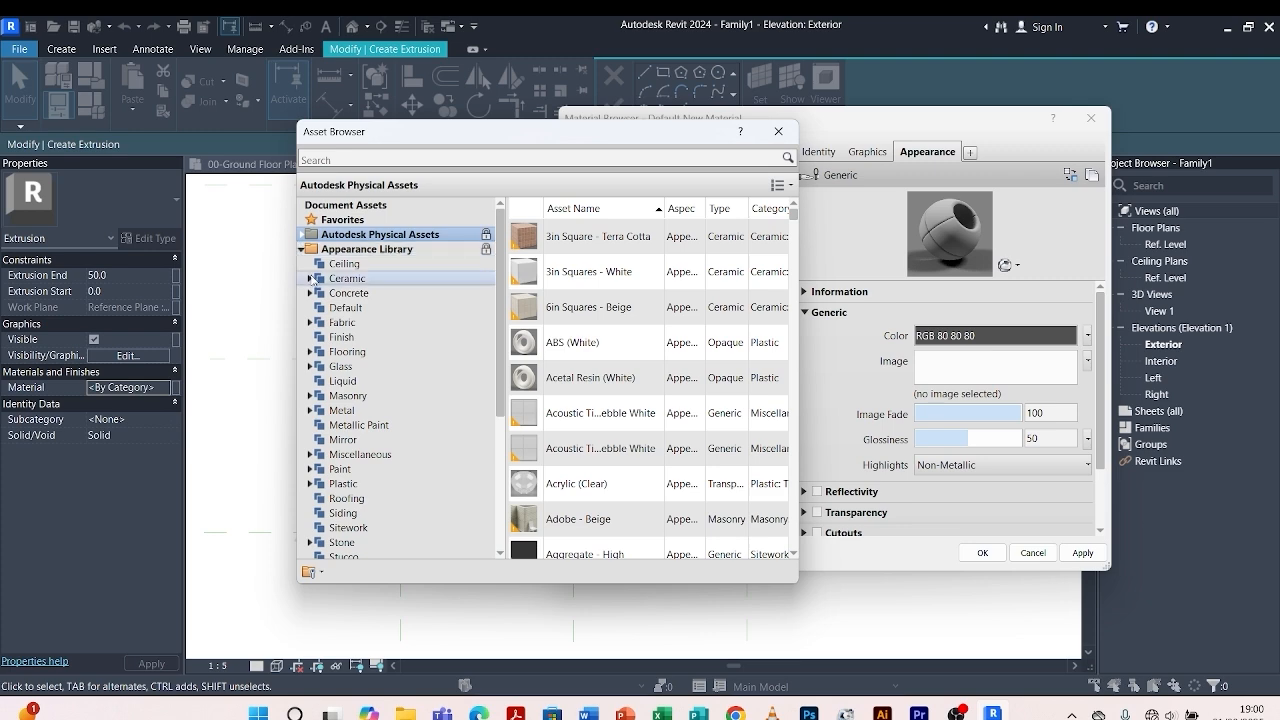
pyautogui.scroll(-2, 463, 310)
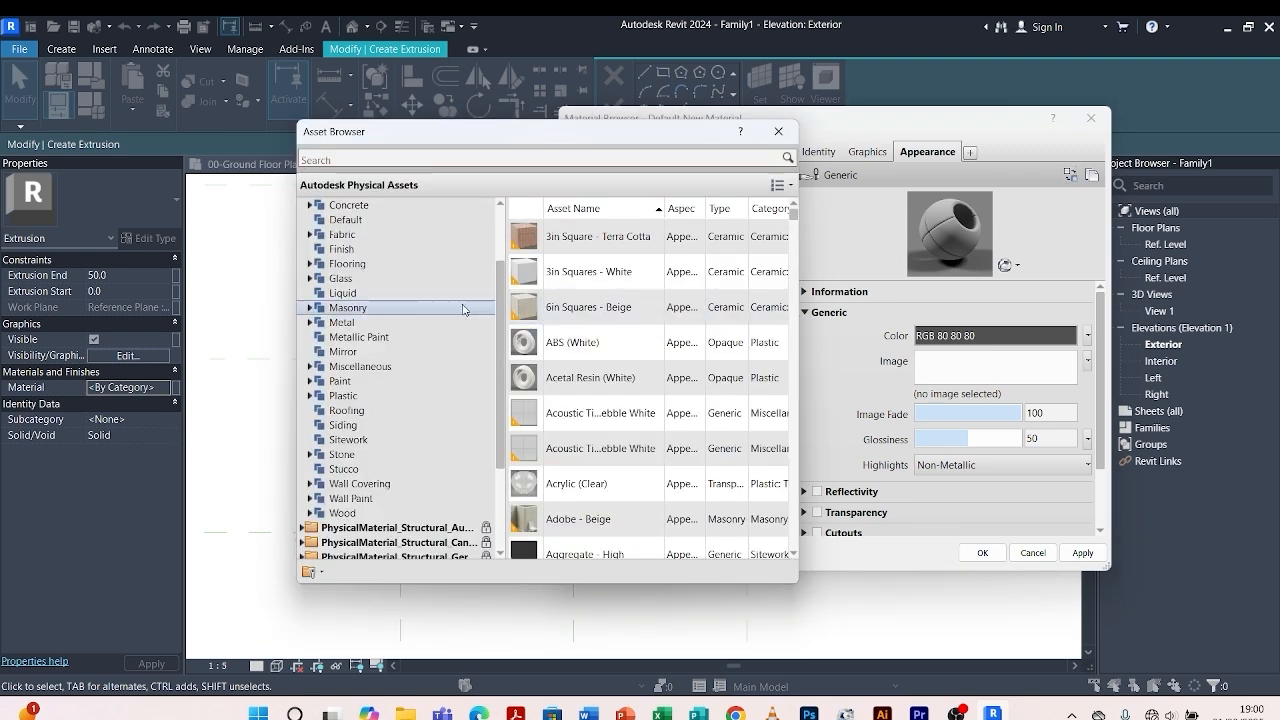
pyautogui.click(316, 312)
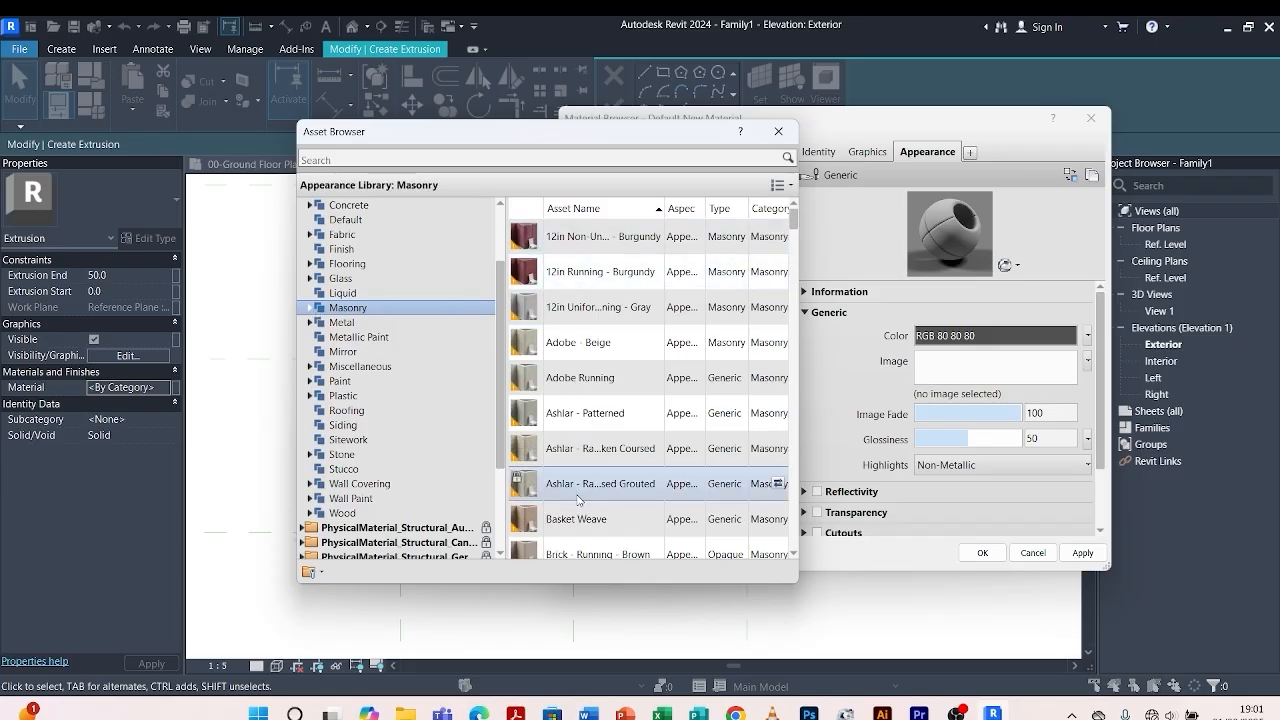
pyautogui.scroll(-7, 578, 495)
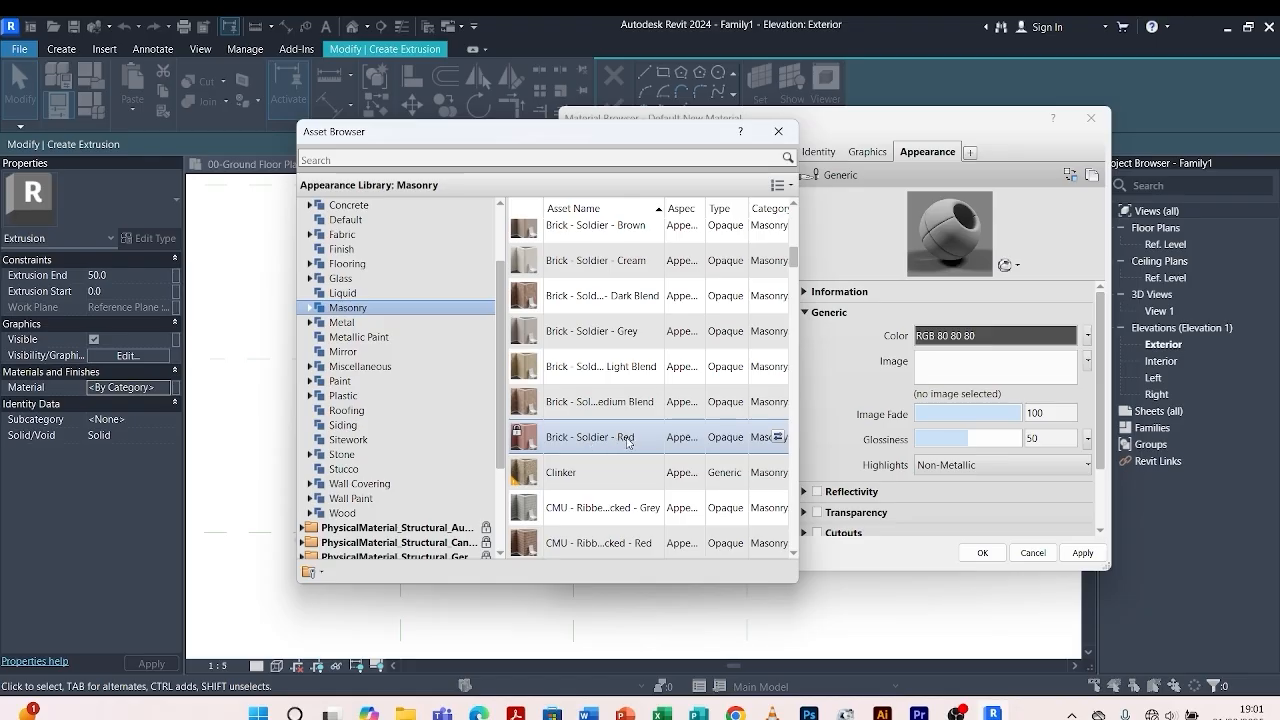
pyautogui.click(777, 438)
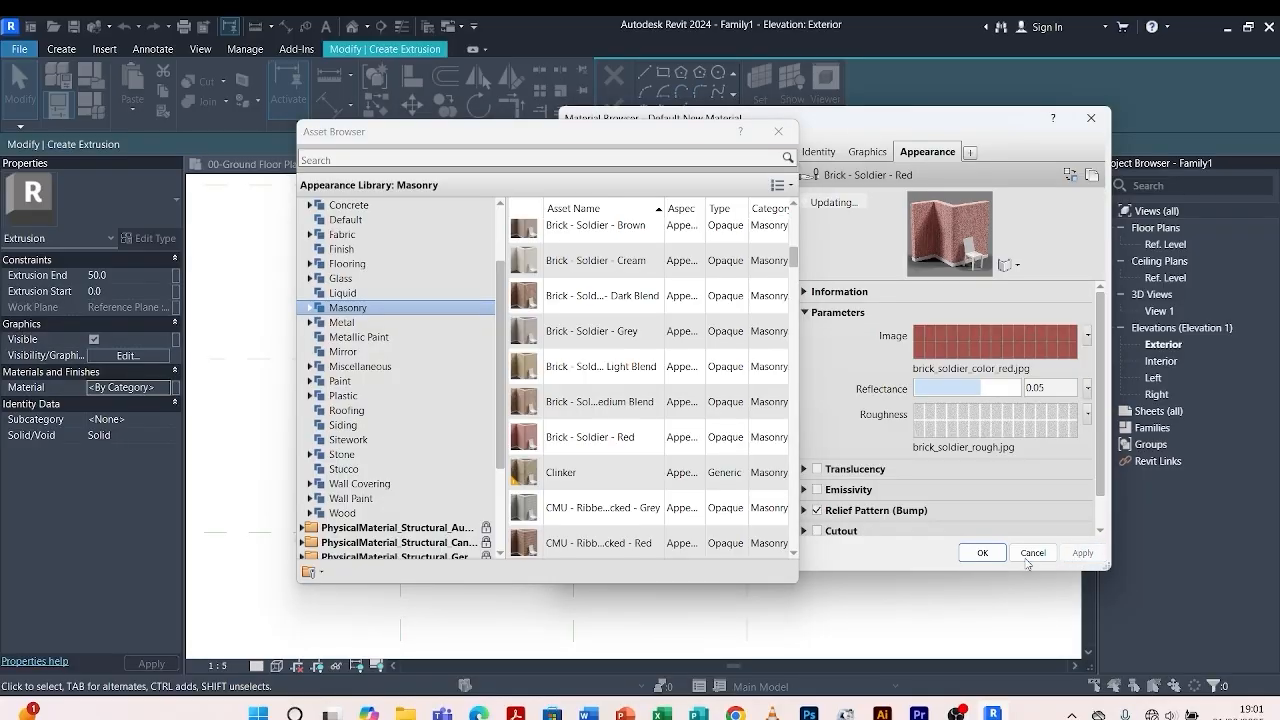
pyautogui.click(982, 553)
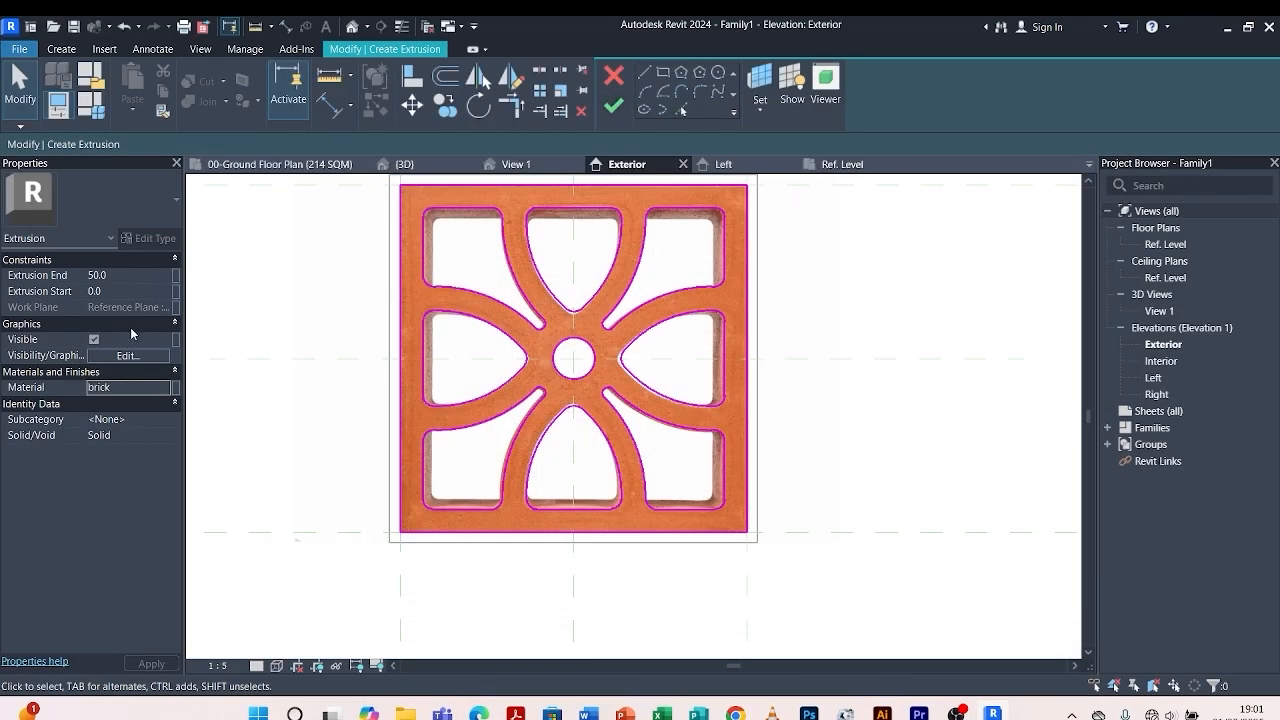
# Try to finish the extrusion sketch and check the top petal opening's upper edge for overlapping lines by temporarily deleting it.
pyautogui.click(614, 107)
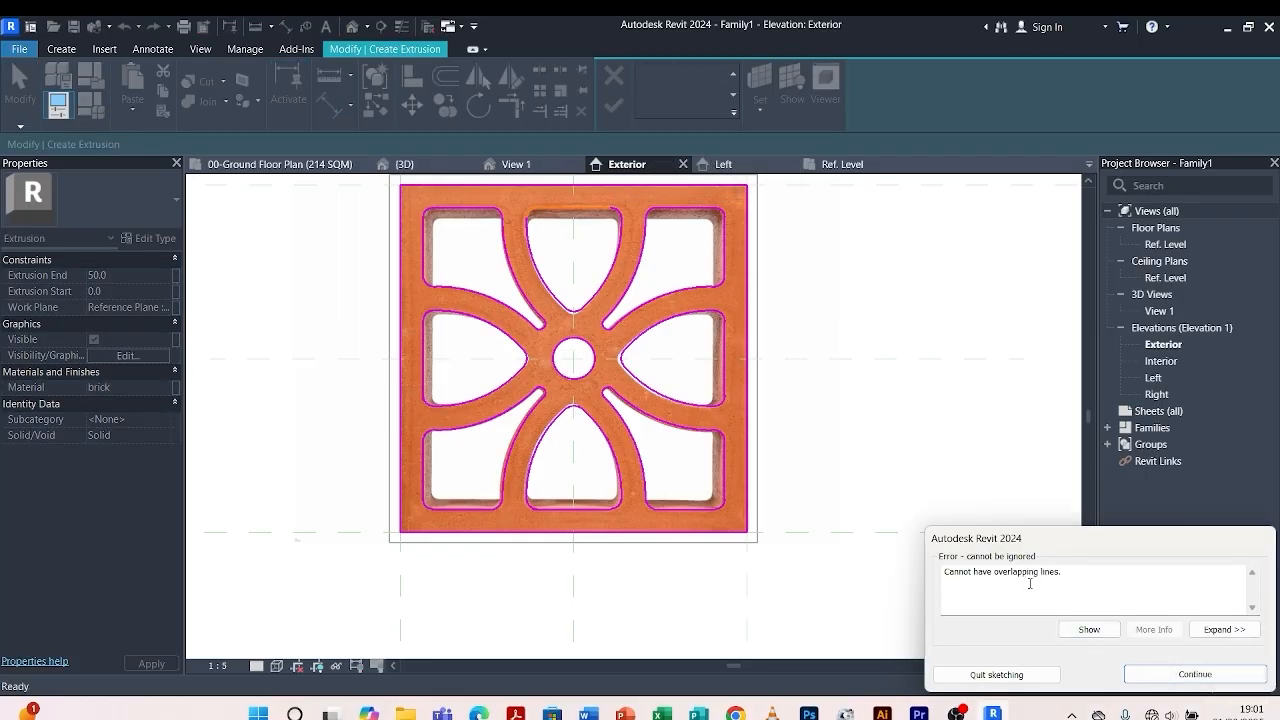
pyautogui.click(1167, 675)
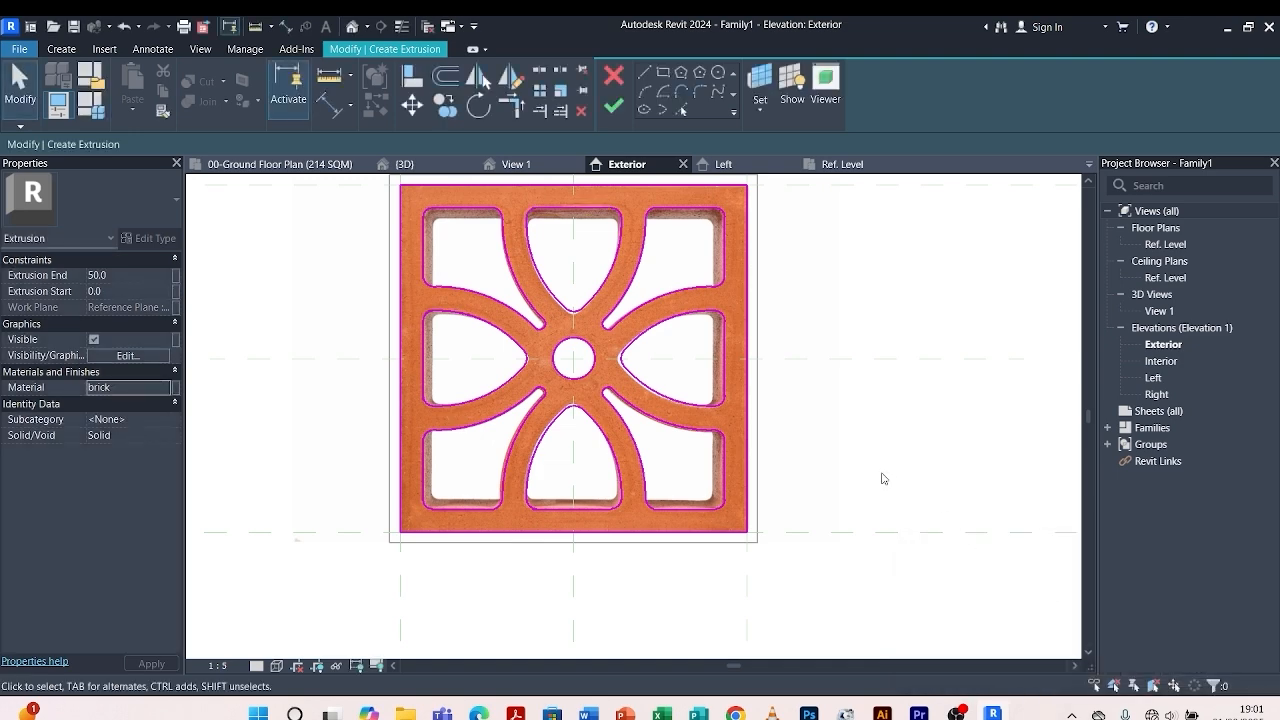
pyautogui.scroll(3, 555, 202)
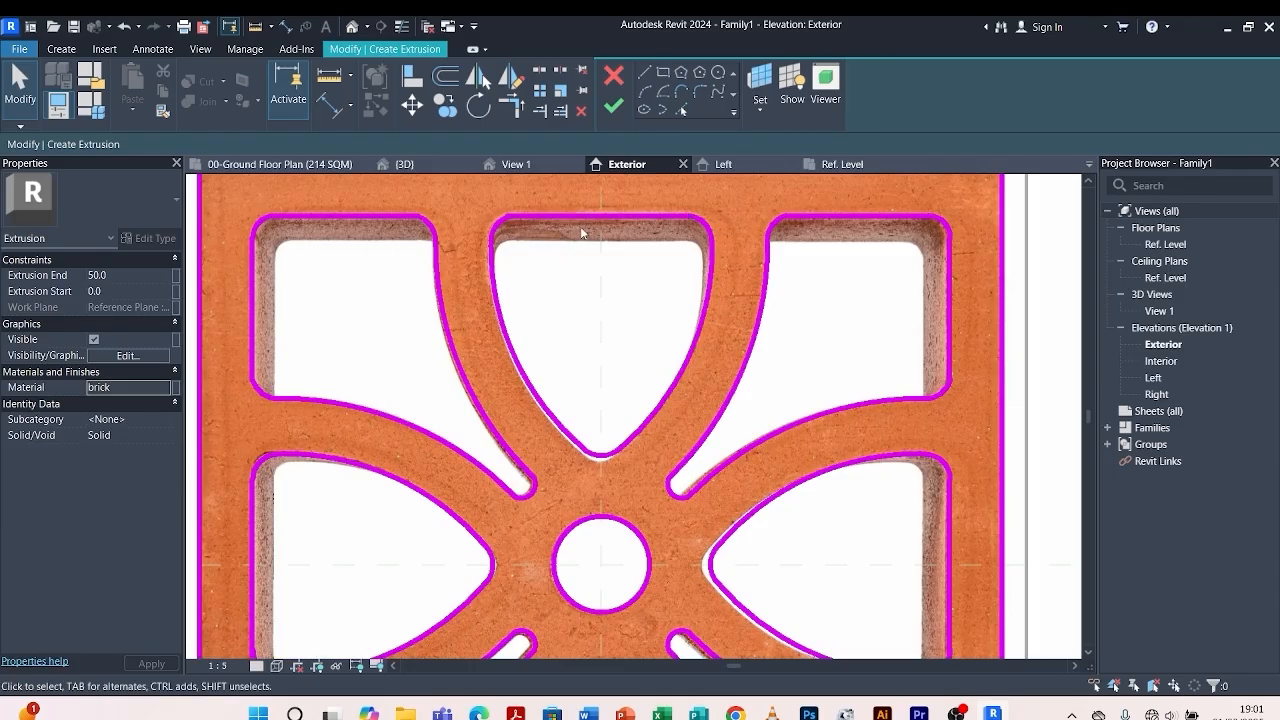
pyautogui.click(581, 221)
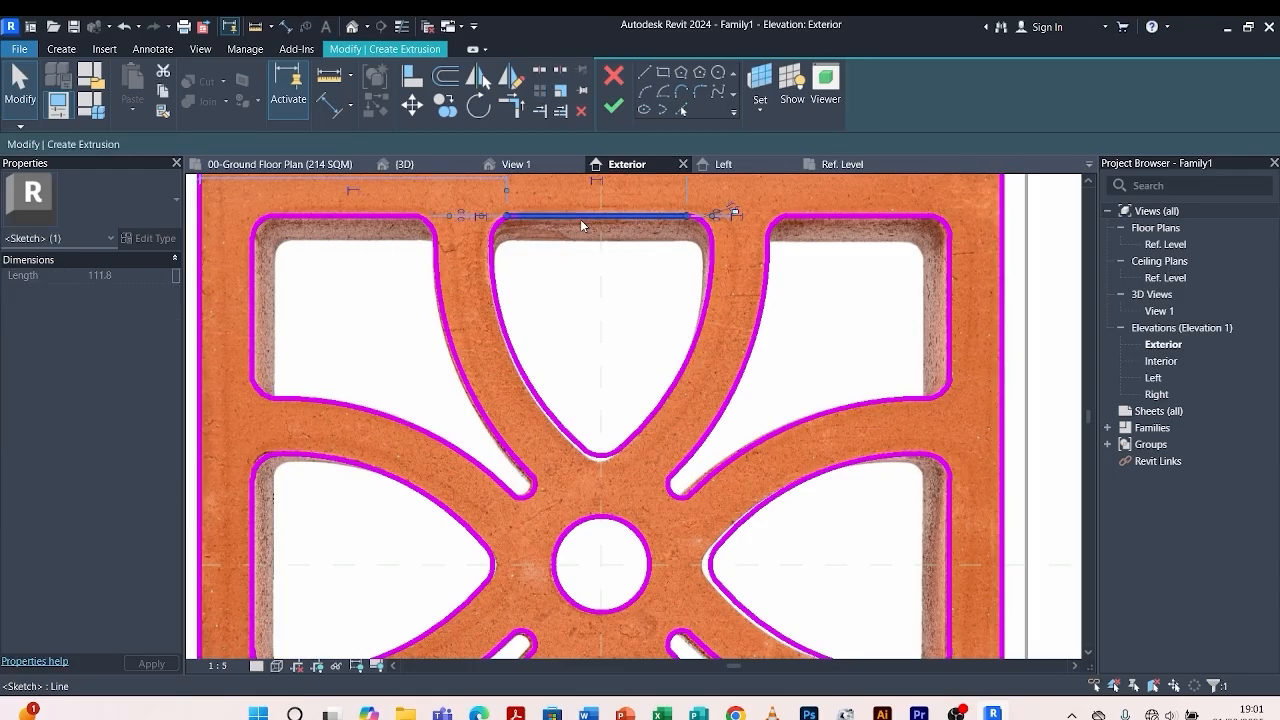
pyautogui.press('Delete')
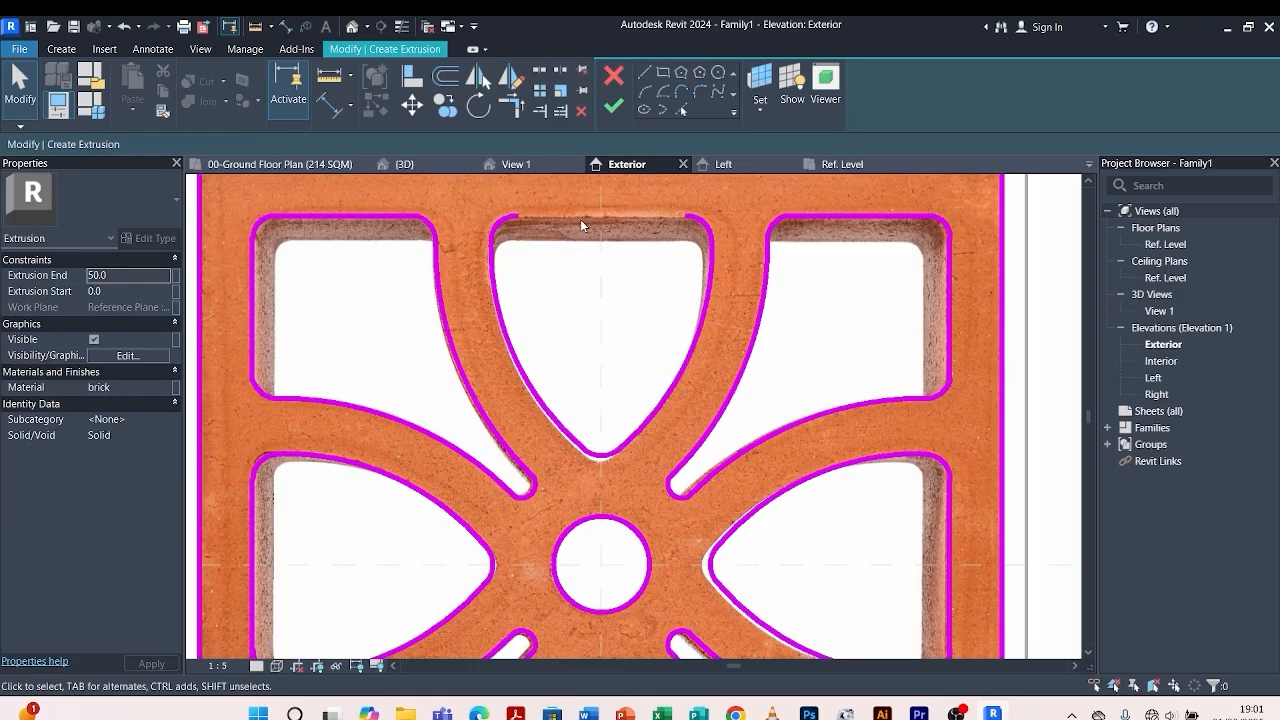
pyautogui.hotkey('ctrl', 'z')
# Trim the outline corners of the top and left petal openings so their straight edges meet the rounded corner lines.
pyautogui.scroll(3, 490, 222)
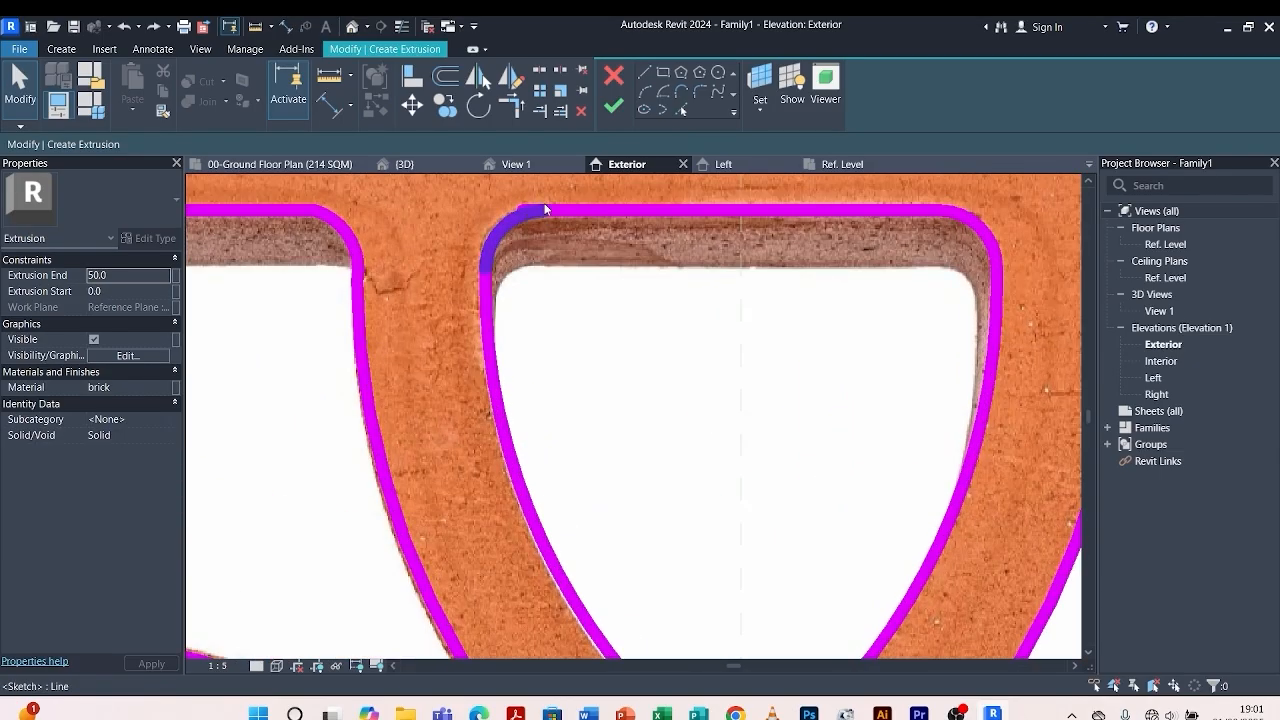
pyautogui.click(511, 104)
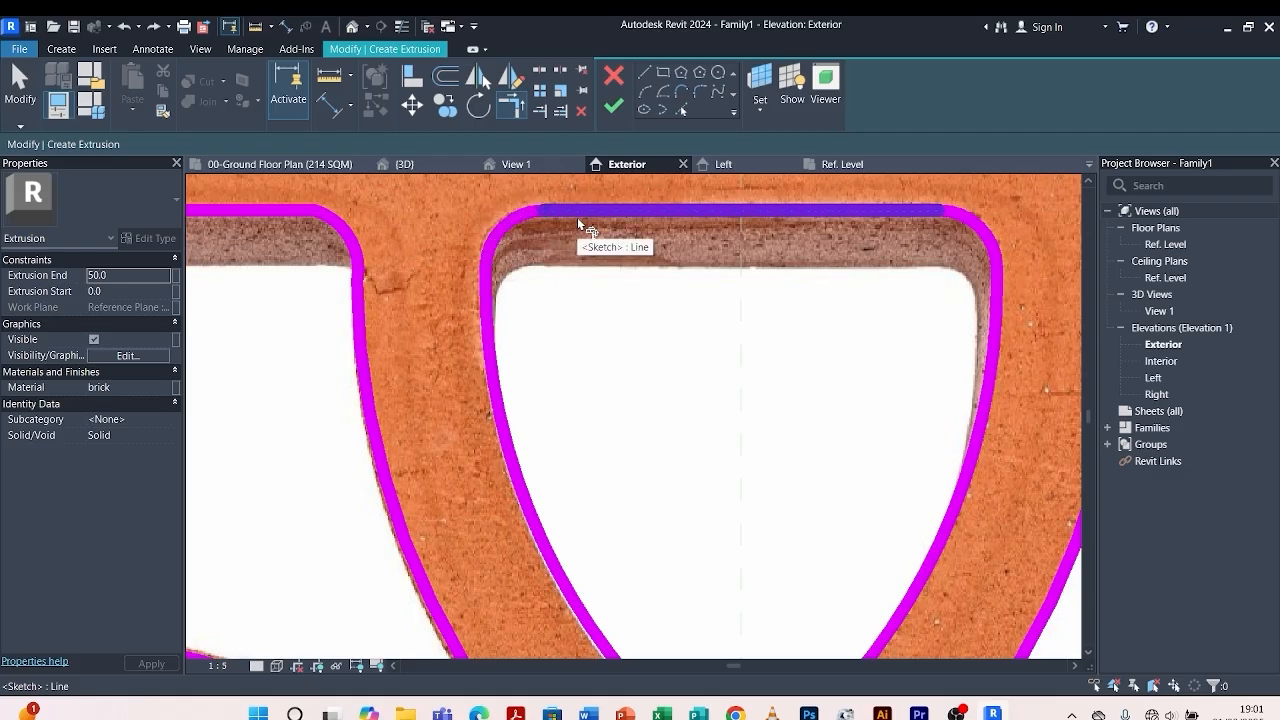
pyautogui.scroll(-3, 577, 217)
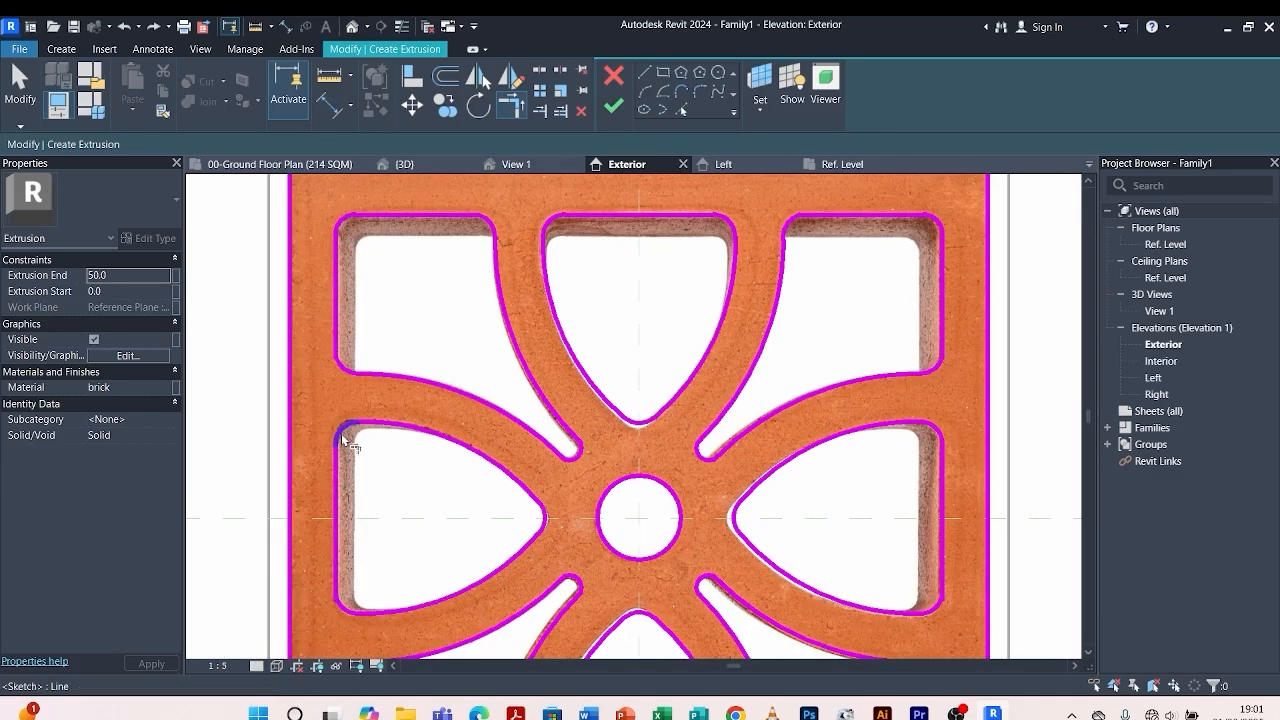
pyautogui.scroll(5, 340, 598)
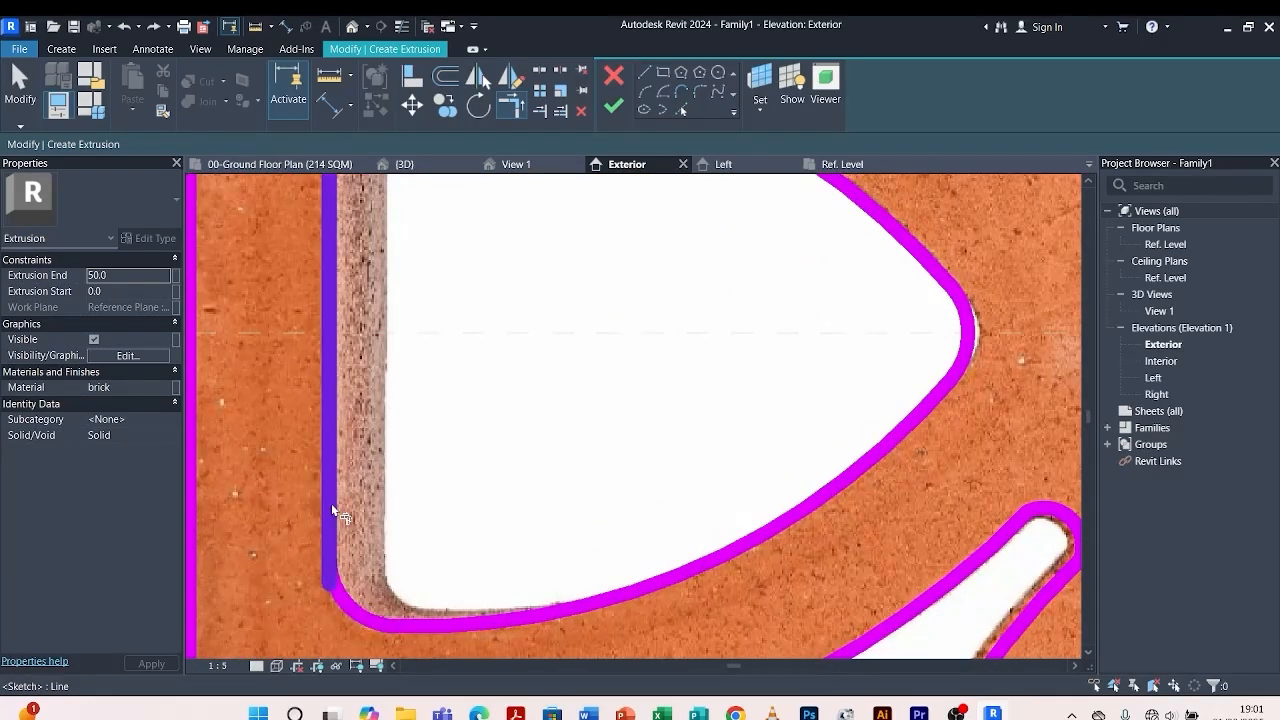
pyautogui.press('t')
pyautogui.press('r')
pyautogui.scroll(-5, 395, 405)
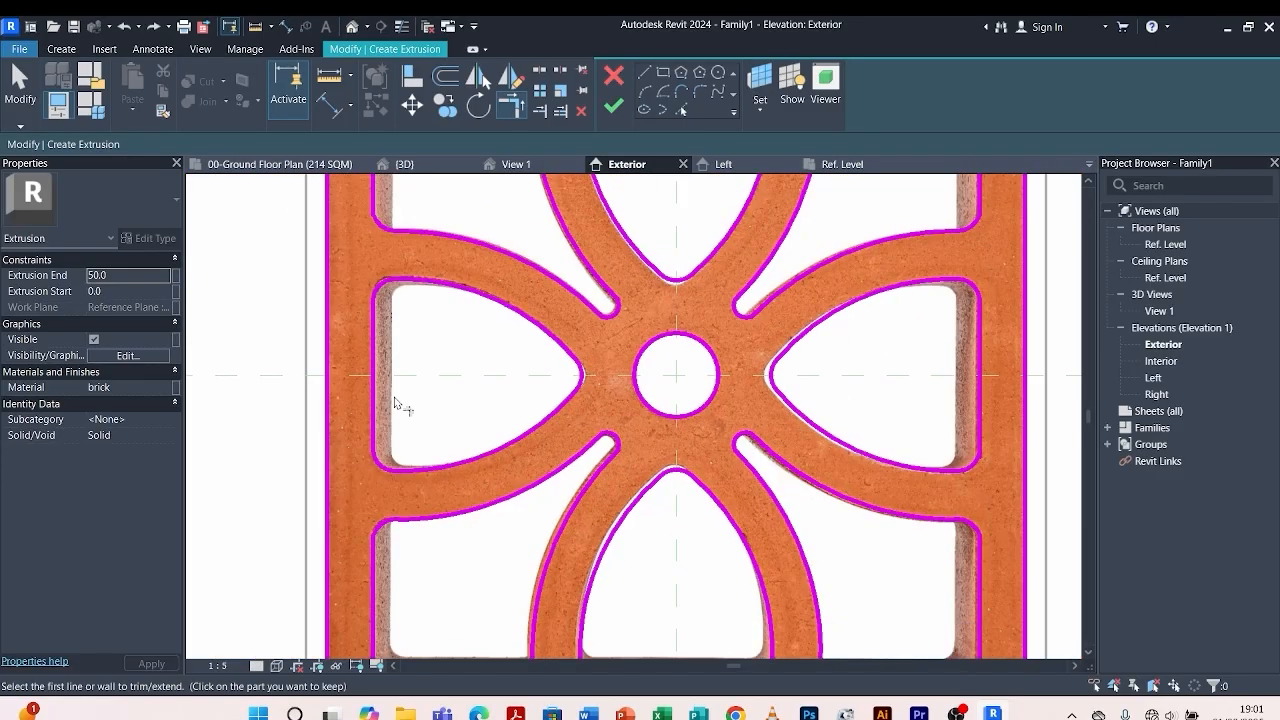
# Trim the outline corners of the bottom and right petal openings so their edges join the corner curves.
pyautogui.scroll(-4, 395, 405)
pyautogui.scroll(3, 409, 423)
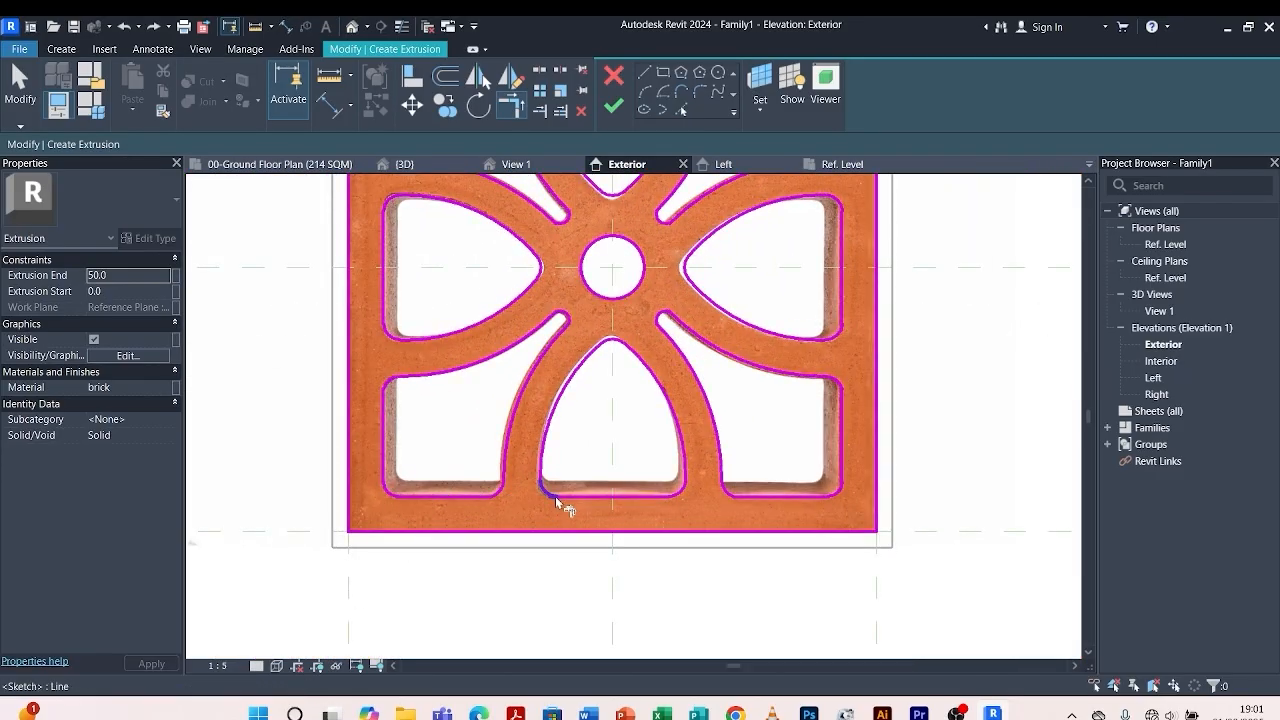
pyautogui.scroll(4, 560, 499)
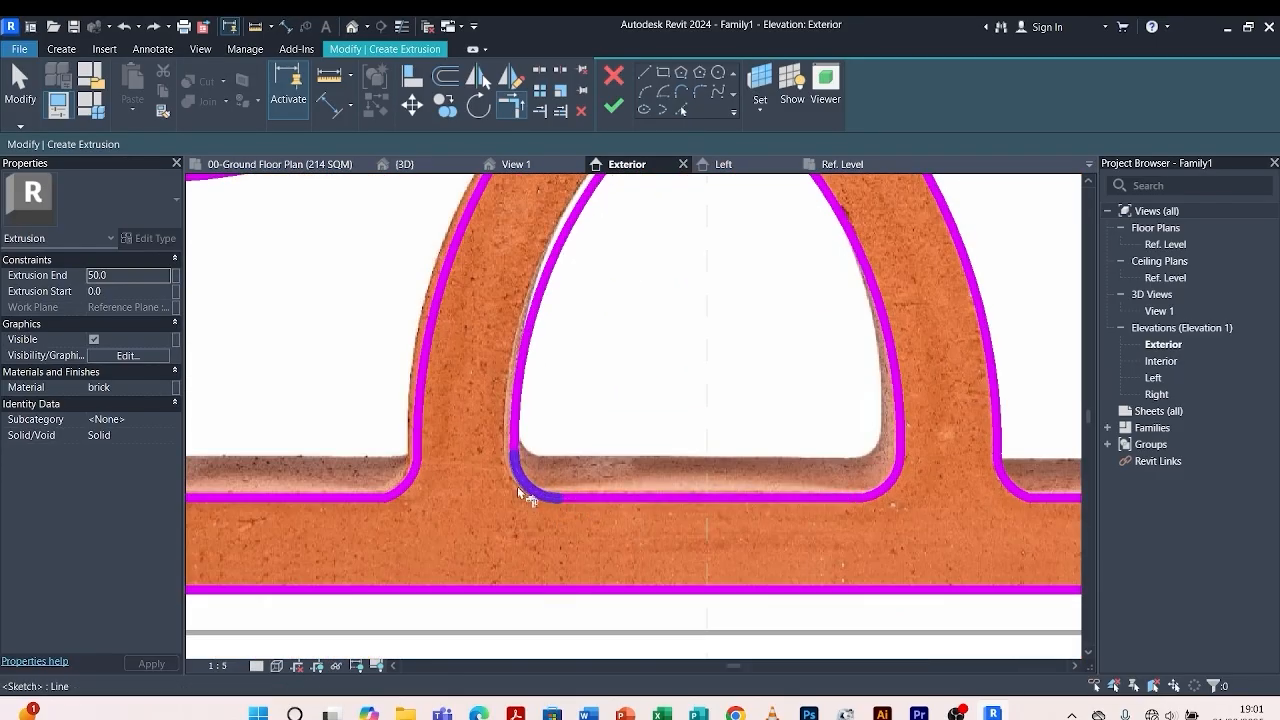
pyautogui.scroll(-2, 530, 495)
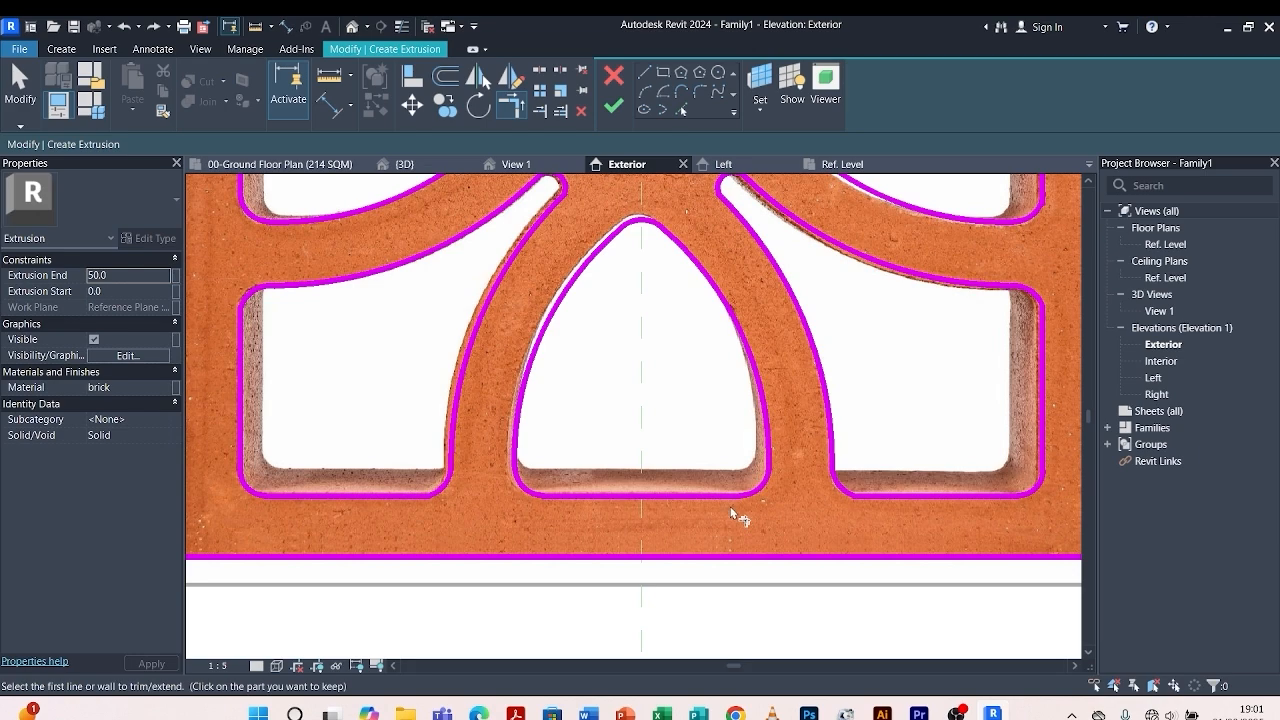
pyautogui.scroll(-3, 706, 503)
pyautogui.scroll(2, 743, 391)
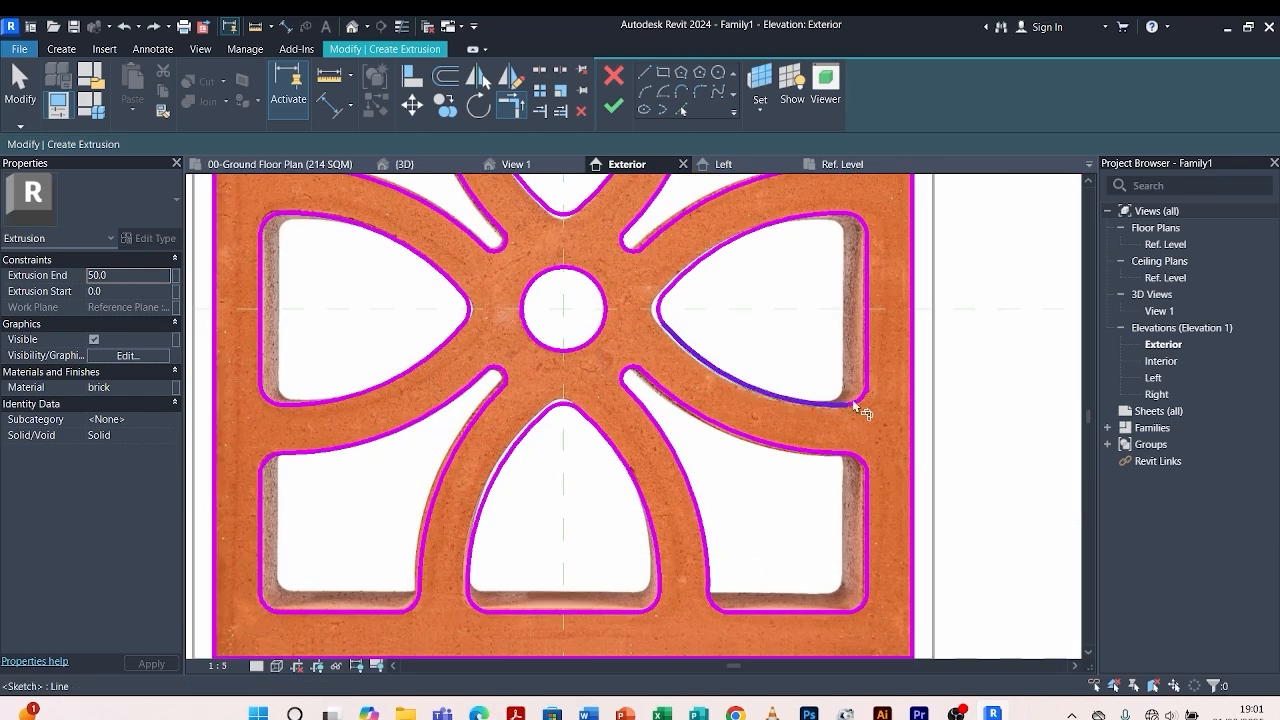
pyautogui.press('t')
pyautogui.press('r')
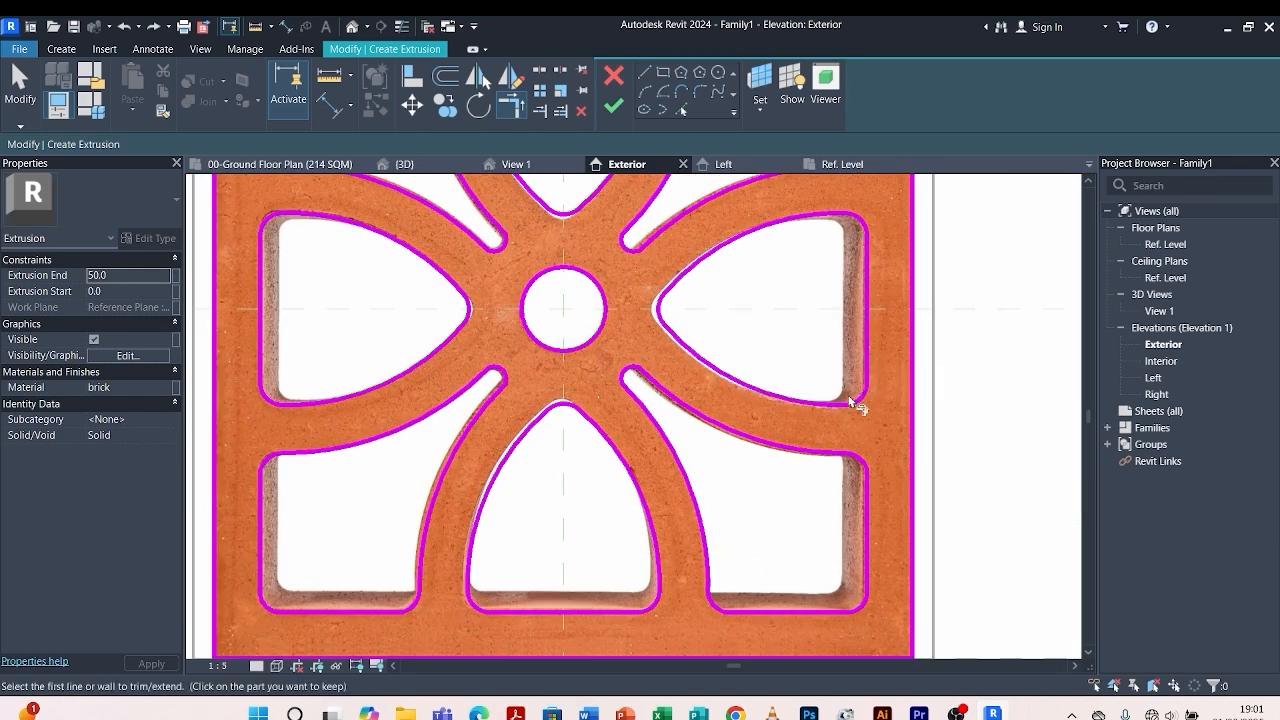
pyautogui.scroll(-3, 851, 309)
pyautogui.scroll(3, 783, 257)
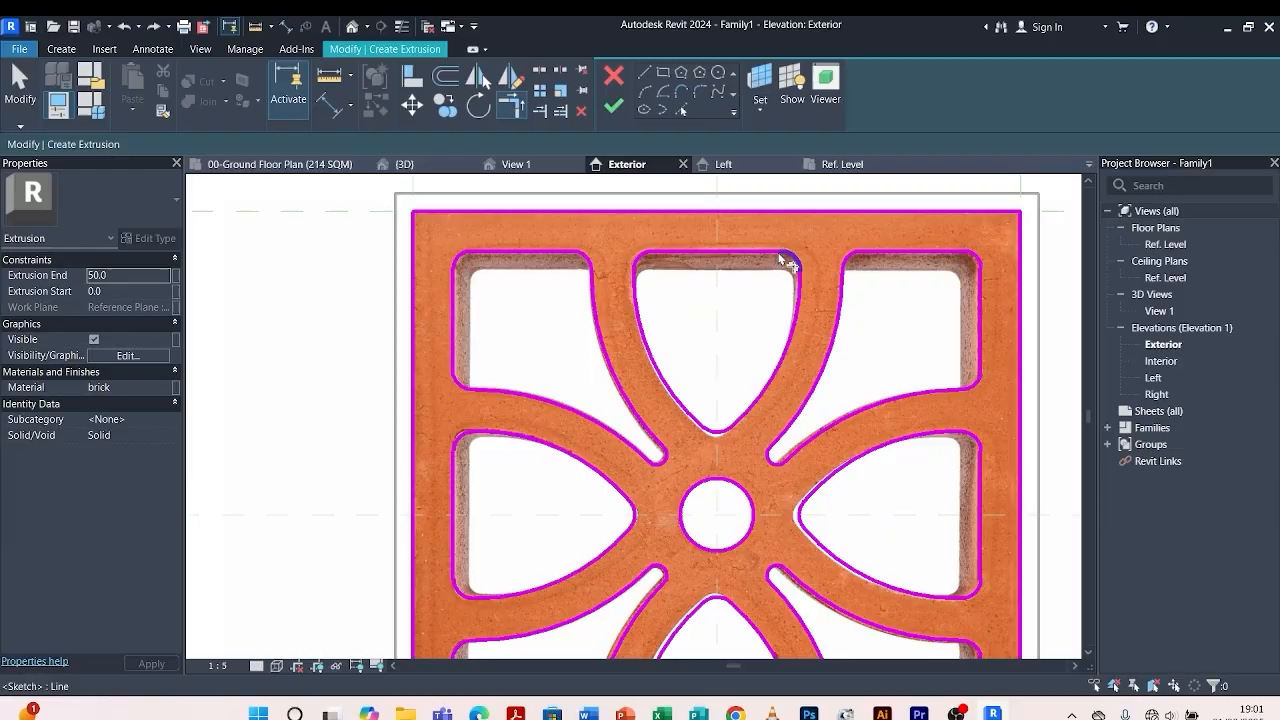
# Finish the extrusion sketch and deselect the resulting jali panel.
pyautogui.click(617, 110)
pyautogui.scroll(-6, 627, 288)
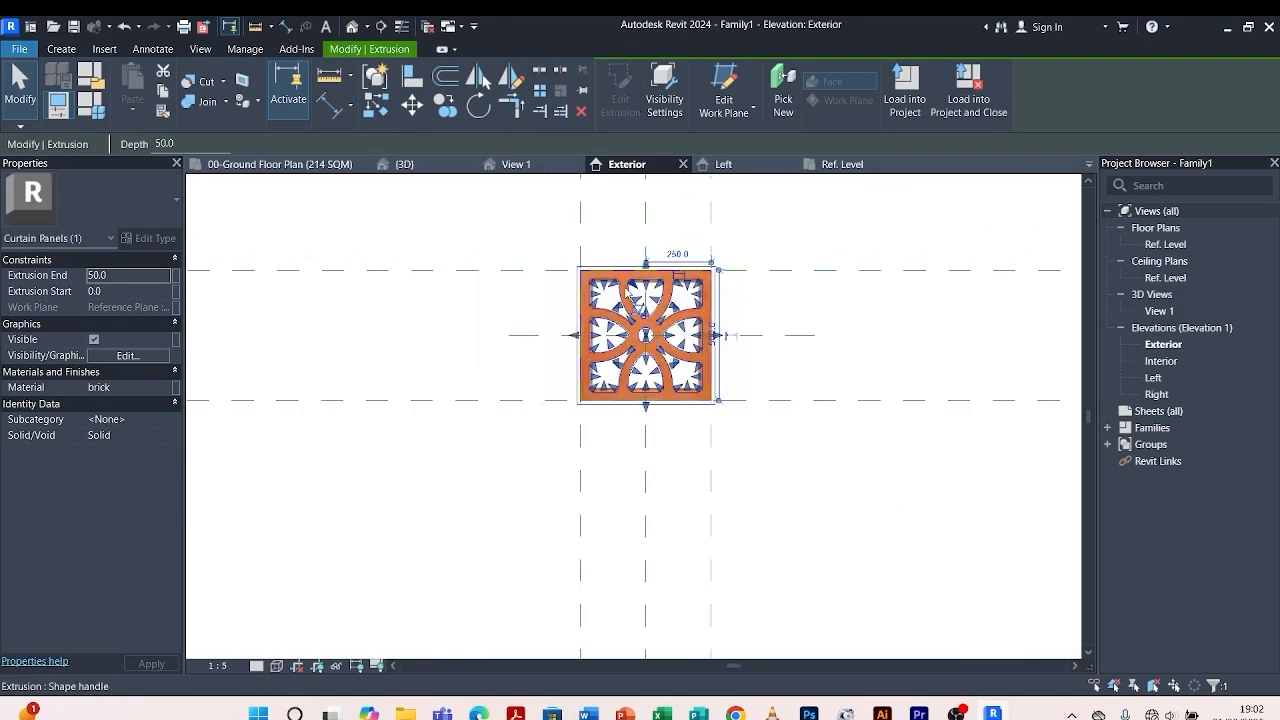
pyautogui.click(785, 318)
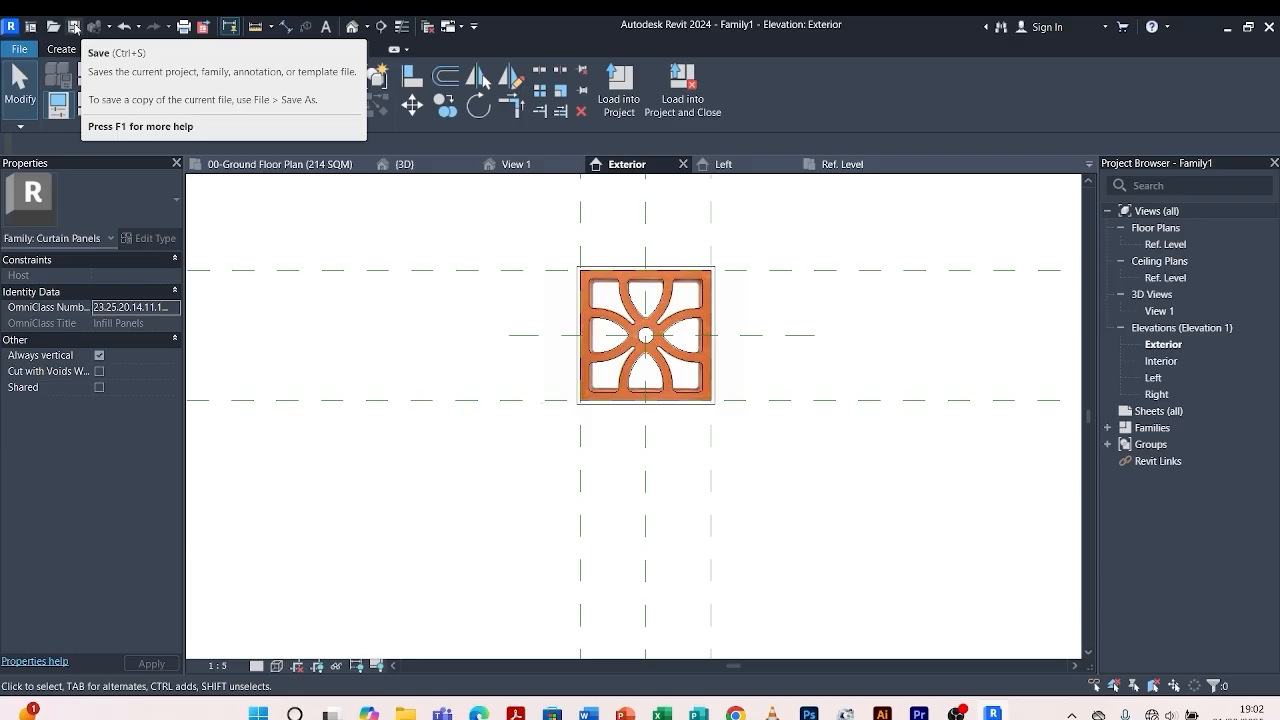
# Save the family to the Desktop as profile jali wall.
pyautogui.click(73, 28)
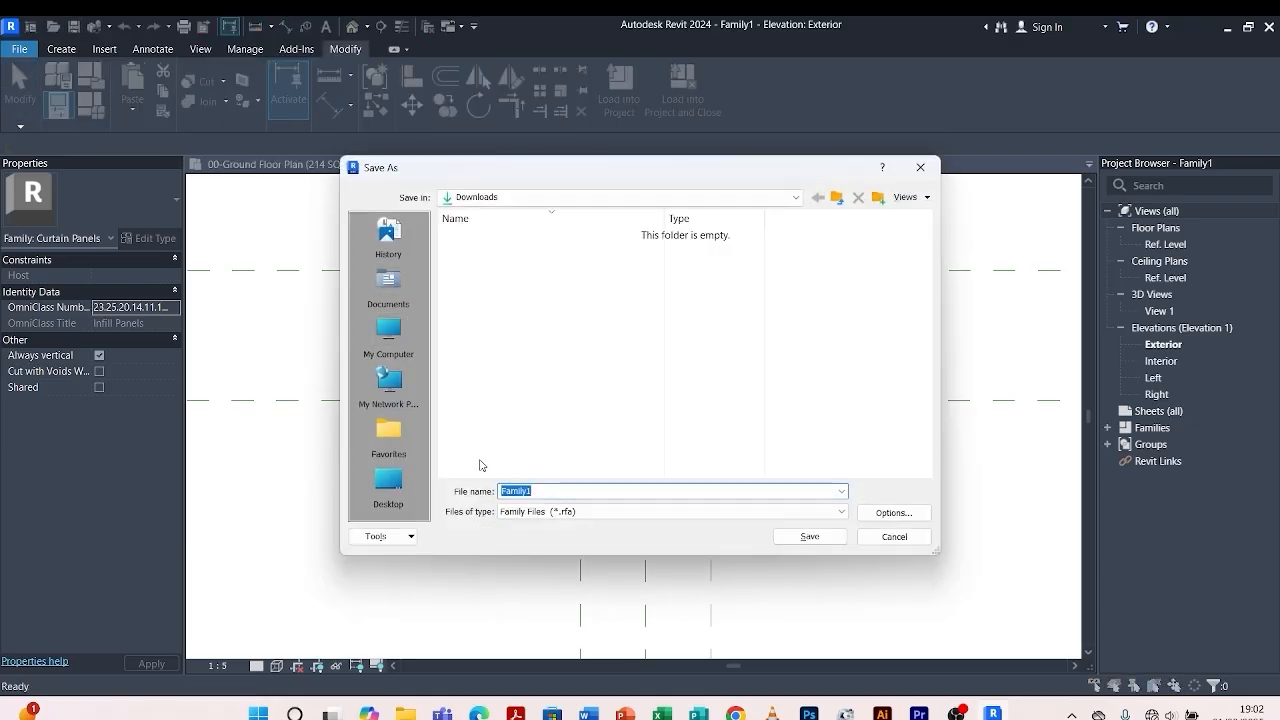
pyautogui.click(388, 482)
pyautogui.click(589, 491)
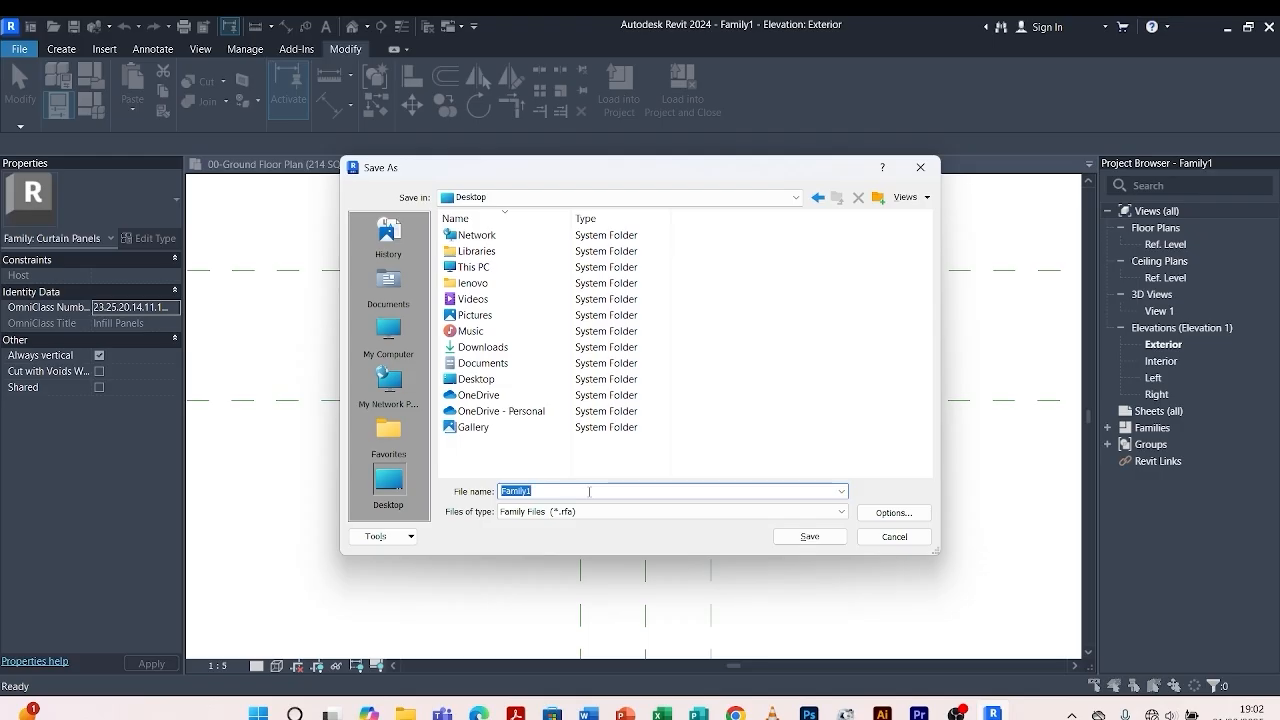
pyautogui.write('profile jali wall')
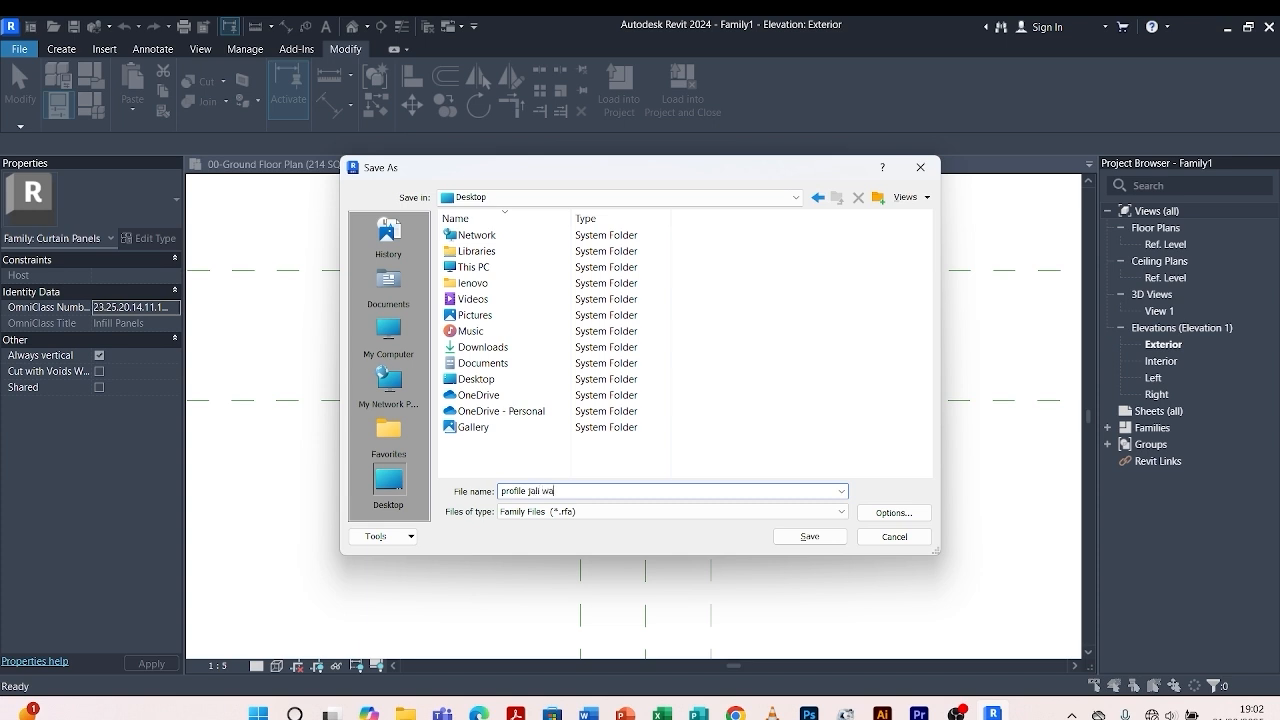
pyautogui.click(810, 536)
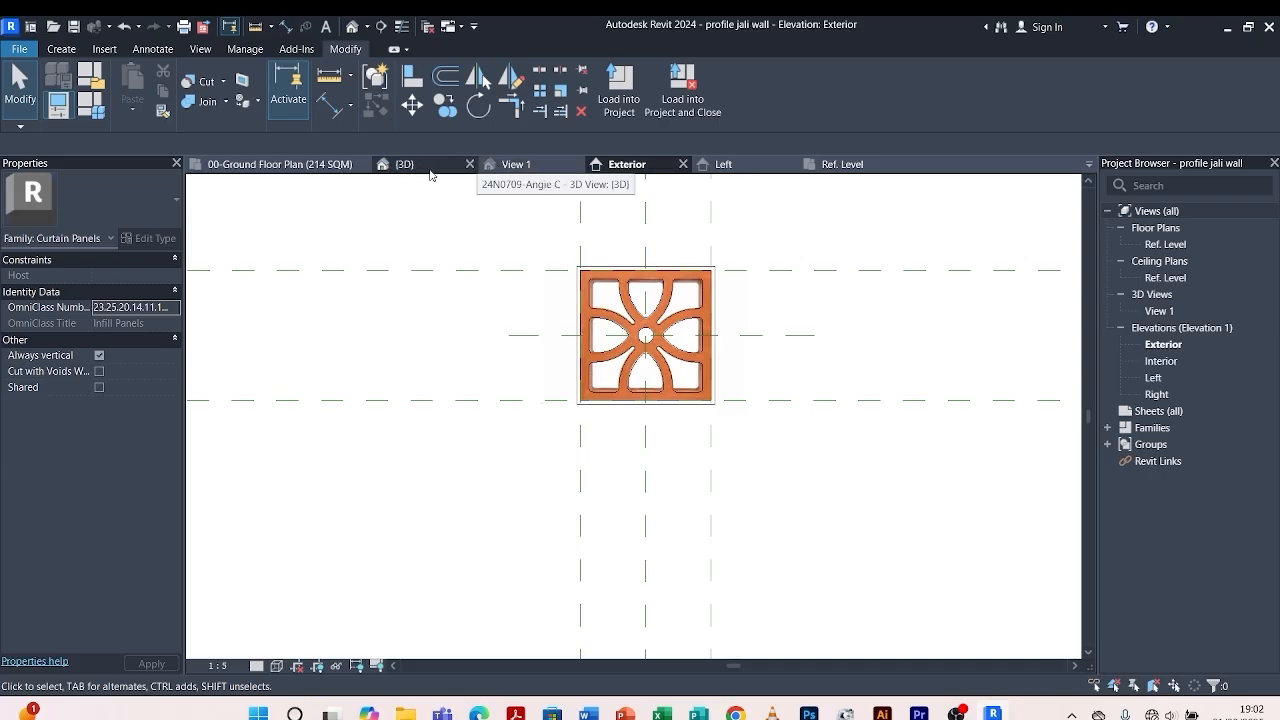
# Load the jali panel family into the building project.
pyautogui.click(624, 94)
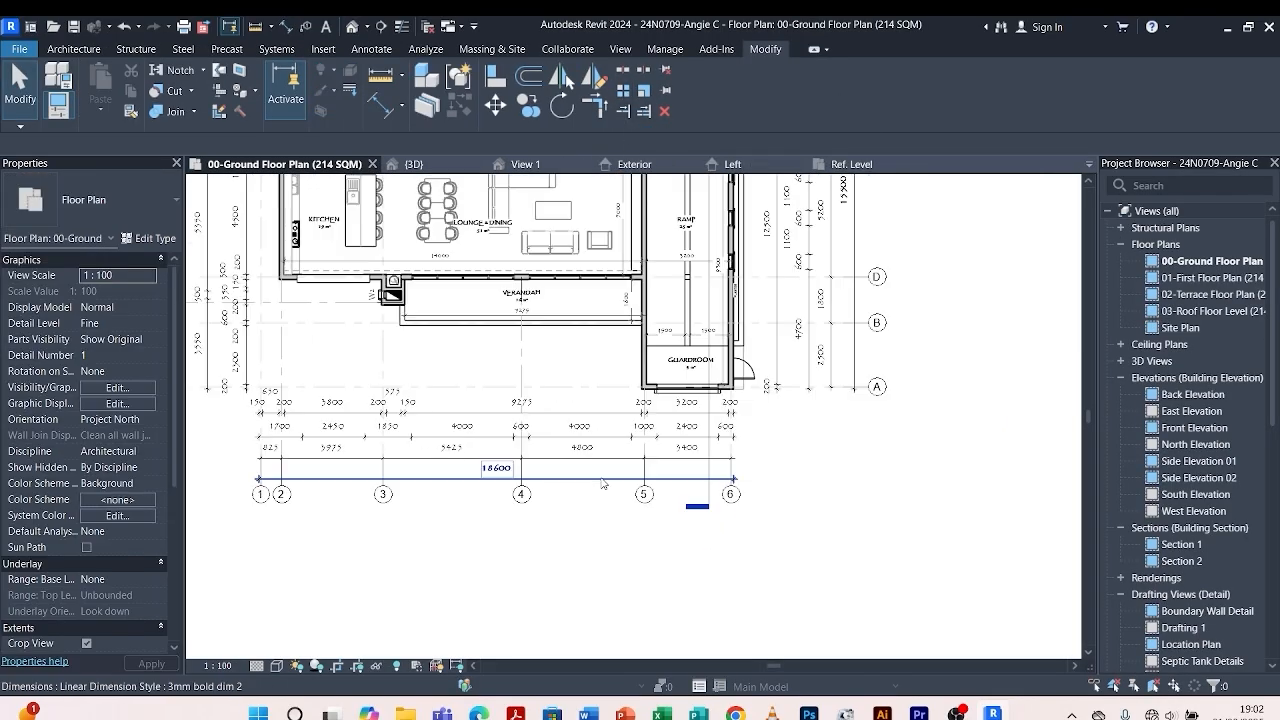
pyautogui.scroll(-3, 603, 483)
pyautogui.scroll(4, 543, 257)
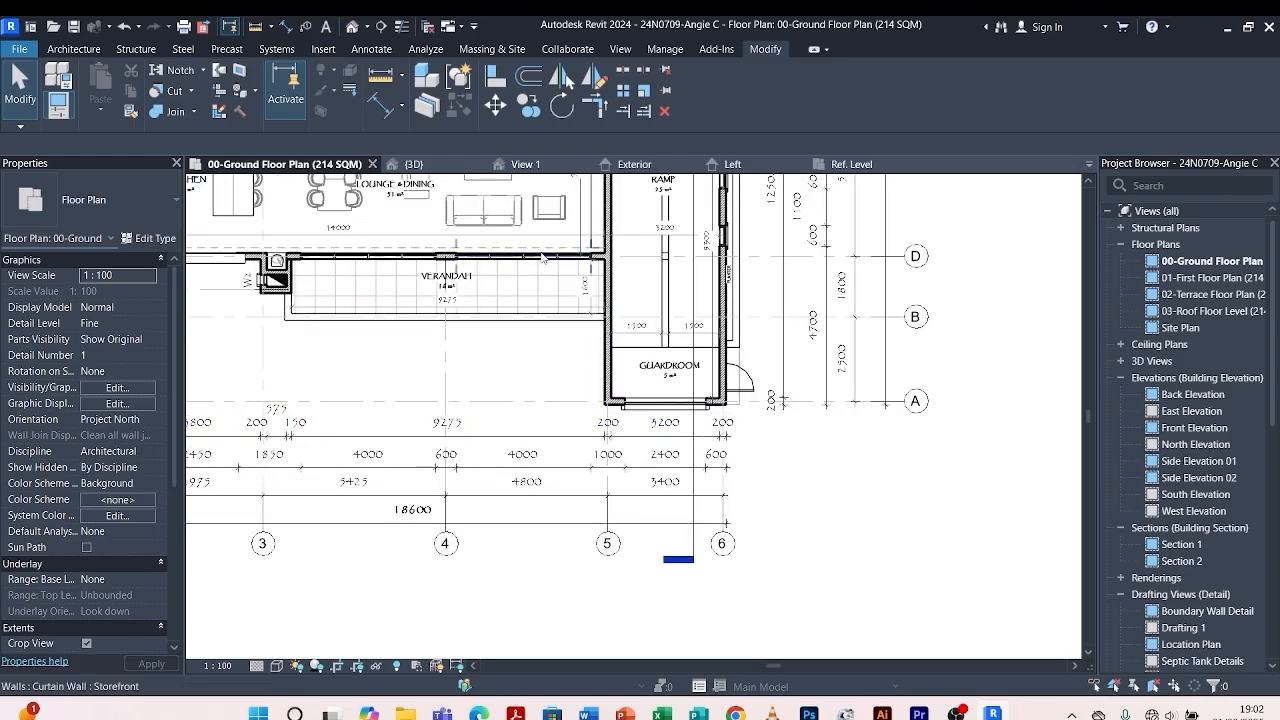
# Examine the type properties of the tall Exterior Glazing curtain wall in the project's 3D view, leaving them unchanged.
pyautogui.click(414, 164)
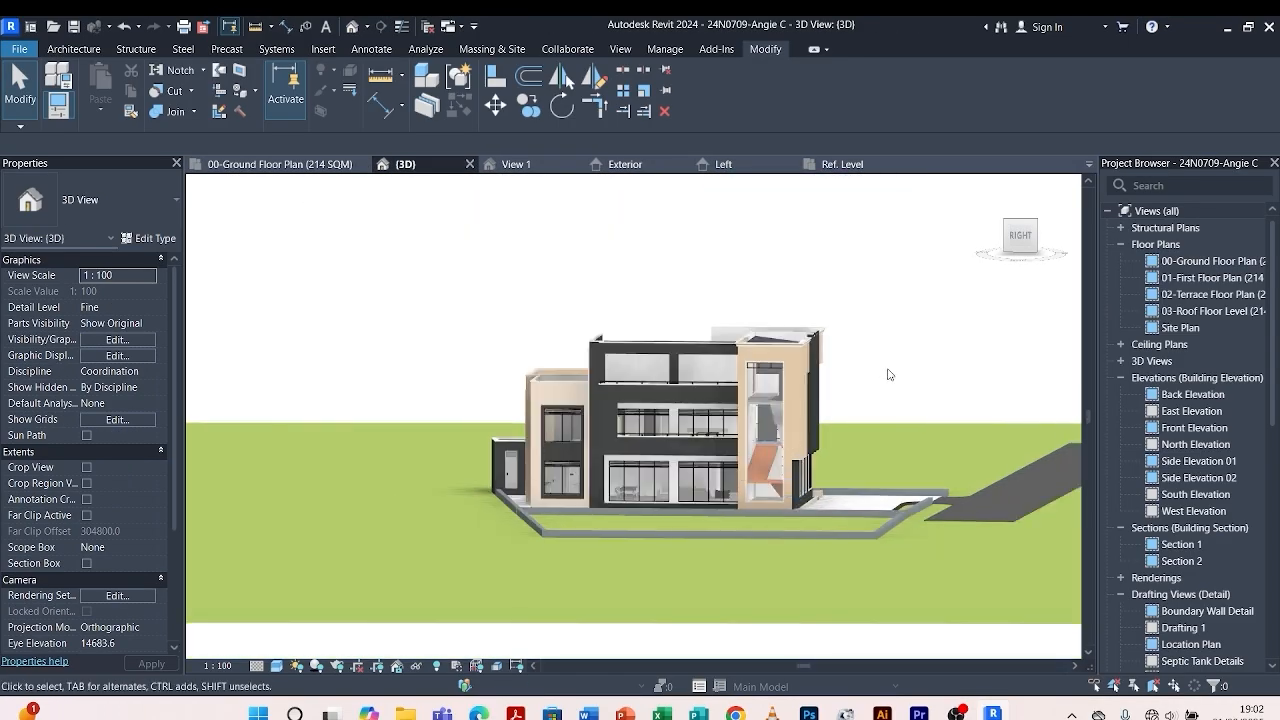
pyautogui.keyDown('shift'); pyautogui.moveTo(894, 366); pyautogui.dragTo(904, 442, button='middle'); pyautogui.keyUp('shift')
pyautogui.scroll(5, 754, 519)
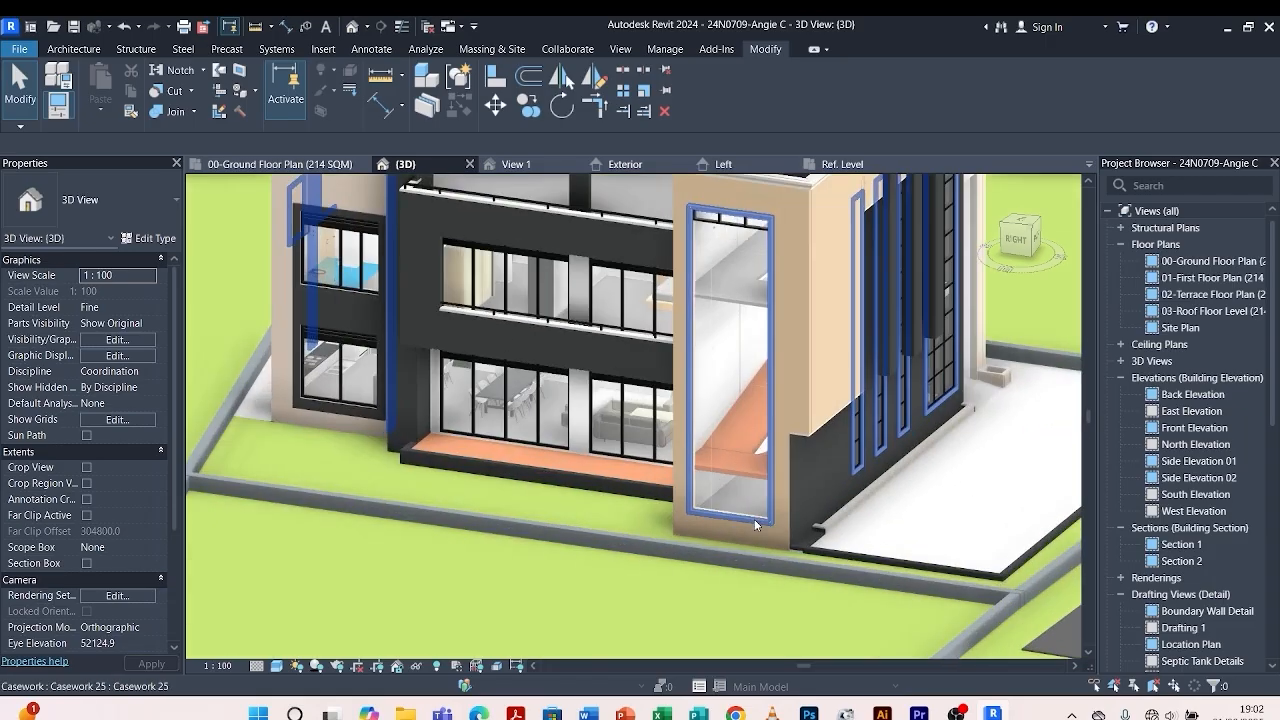
pyautogui.scroll(-3, 752, 525)
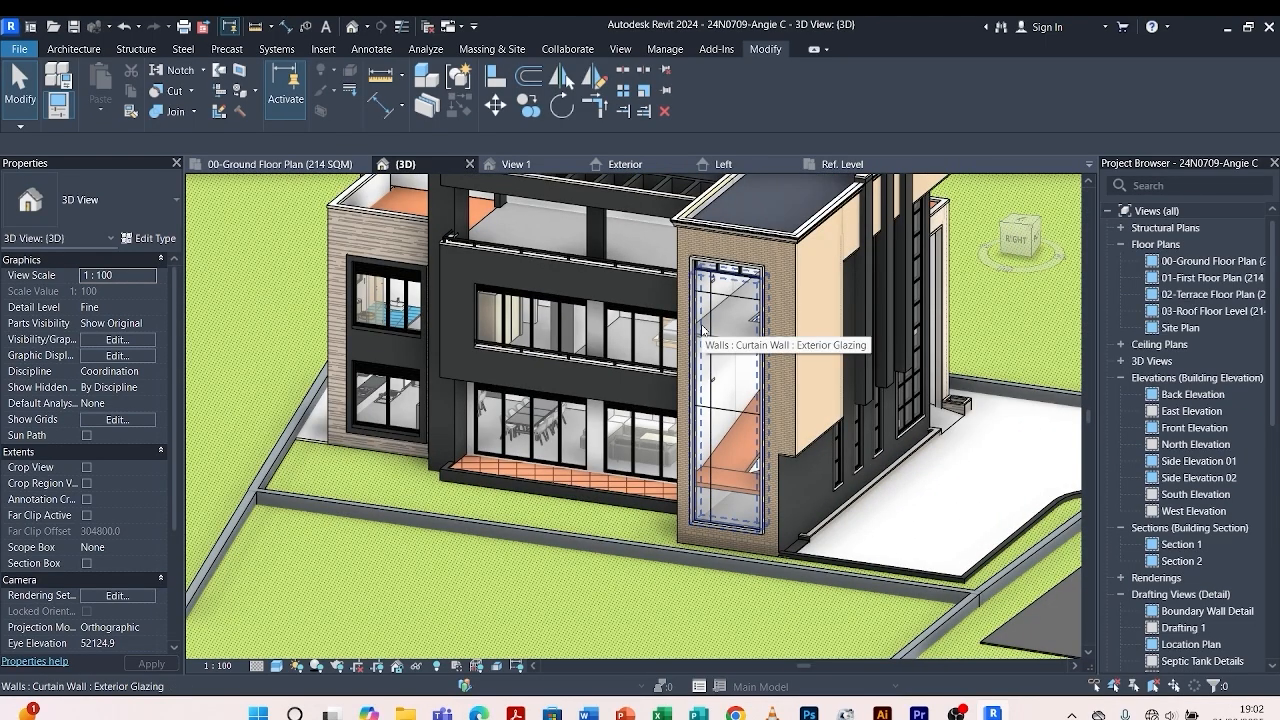
pyautogui.click(703, 330)
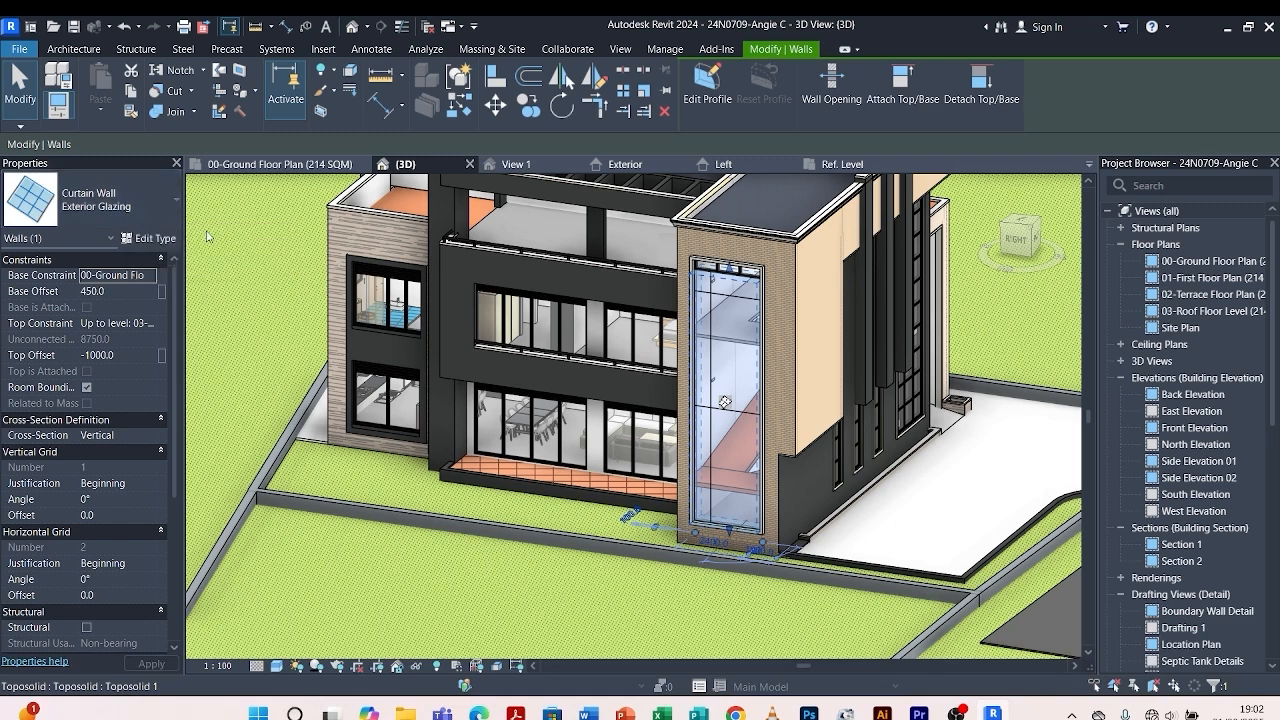
pyautogui.click(150, 238)
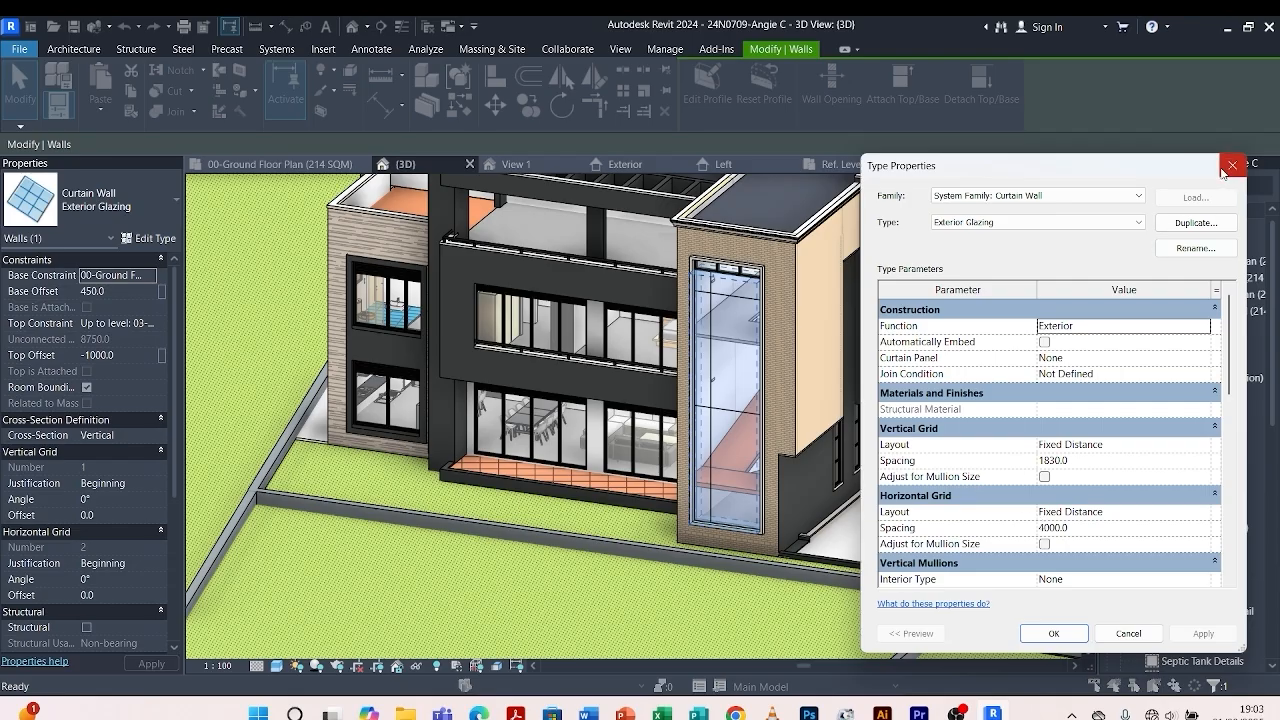
pyautogui.click(1230, 167)
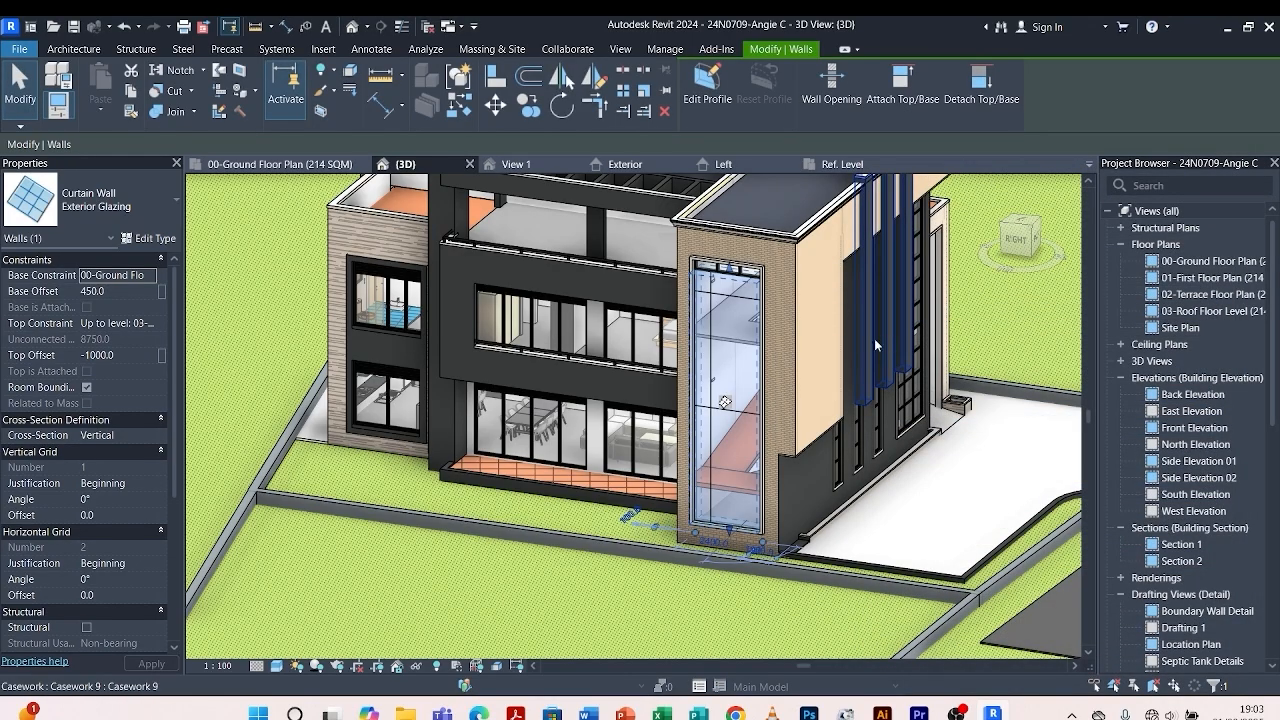
pyautogui.press('Escape')
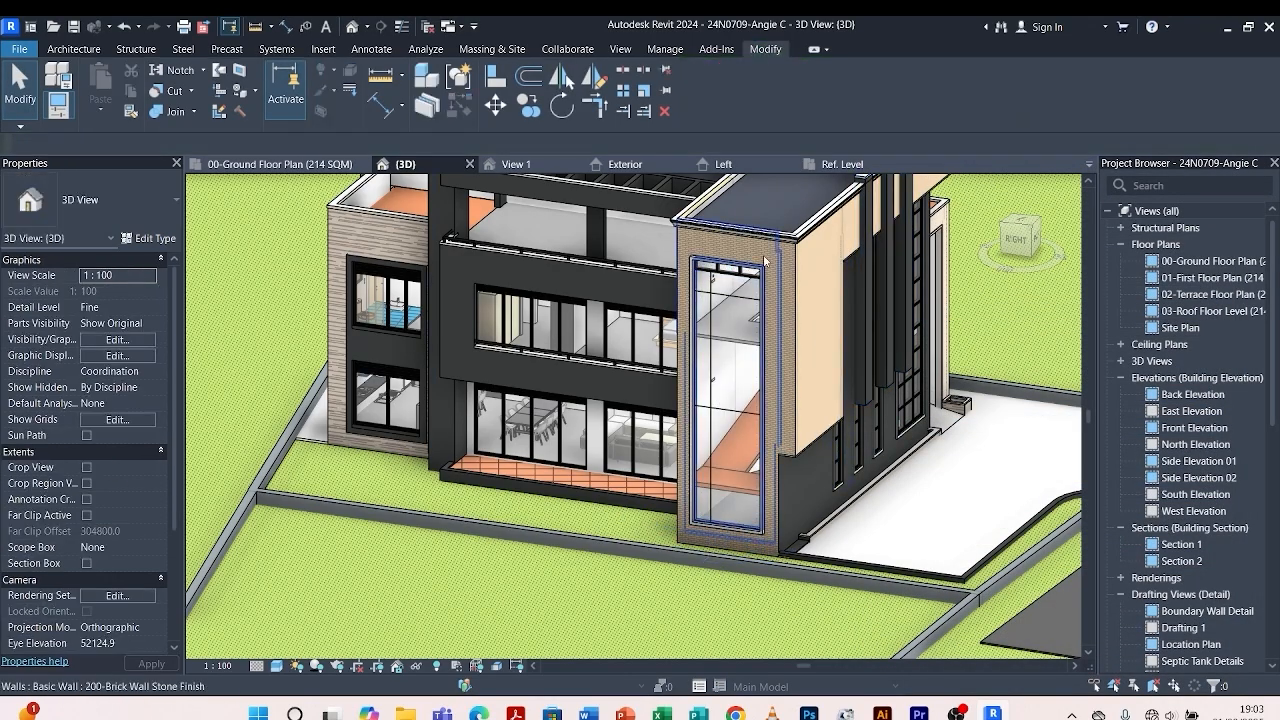
# Return to the jali panel family, open its default 3D view and turn on Thin Lines.
pyautogui.click(840, 166)
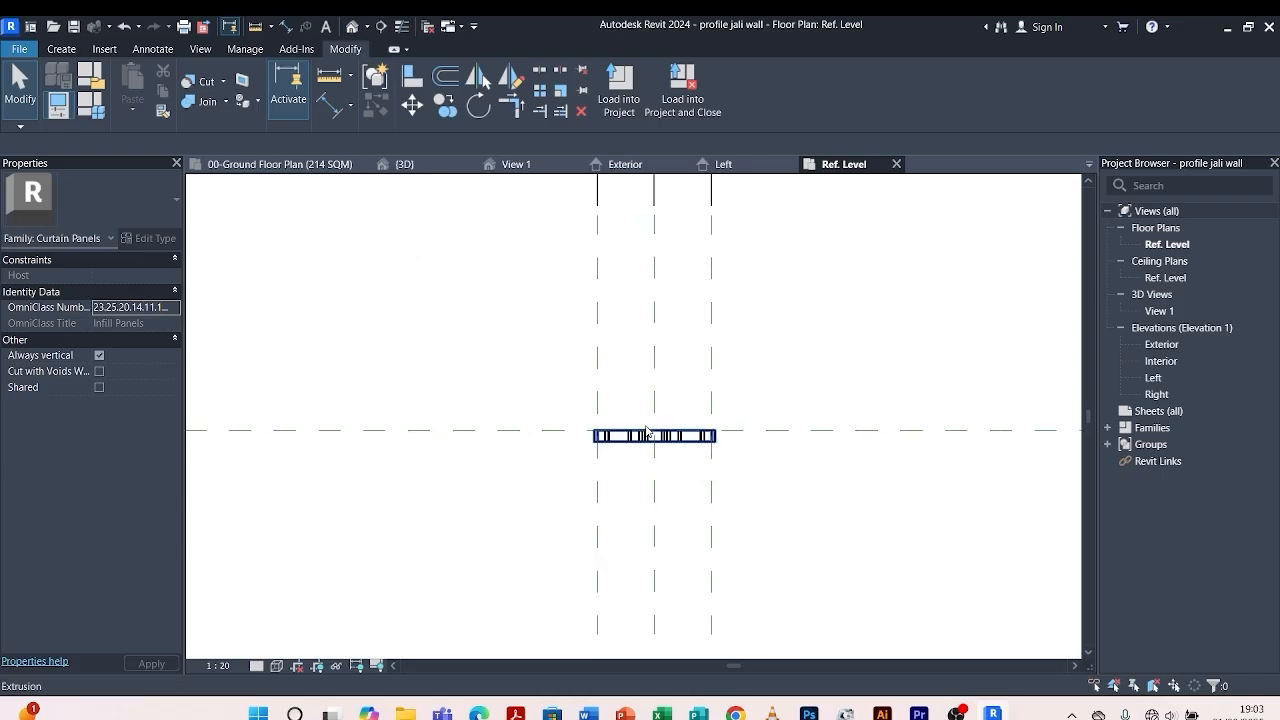
pyautogui.click(740, 168)
pyautogui.scroll(2, 605, 594)
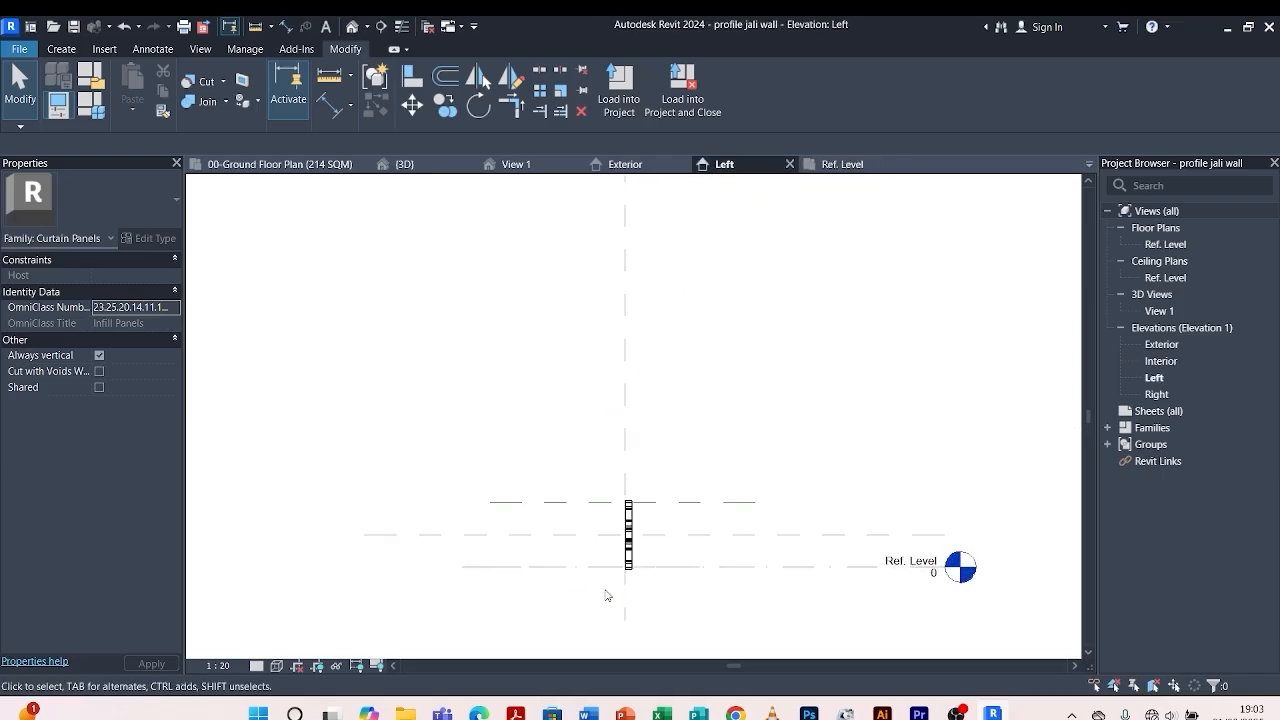
pyautogui.click(355, 27)
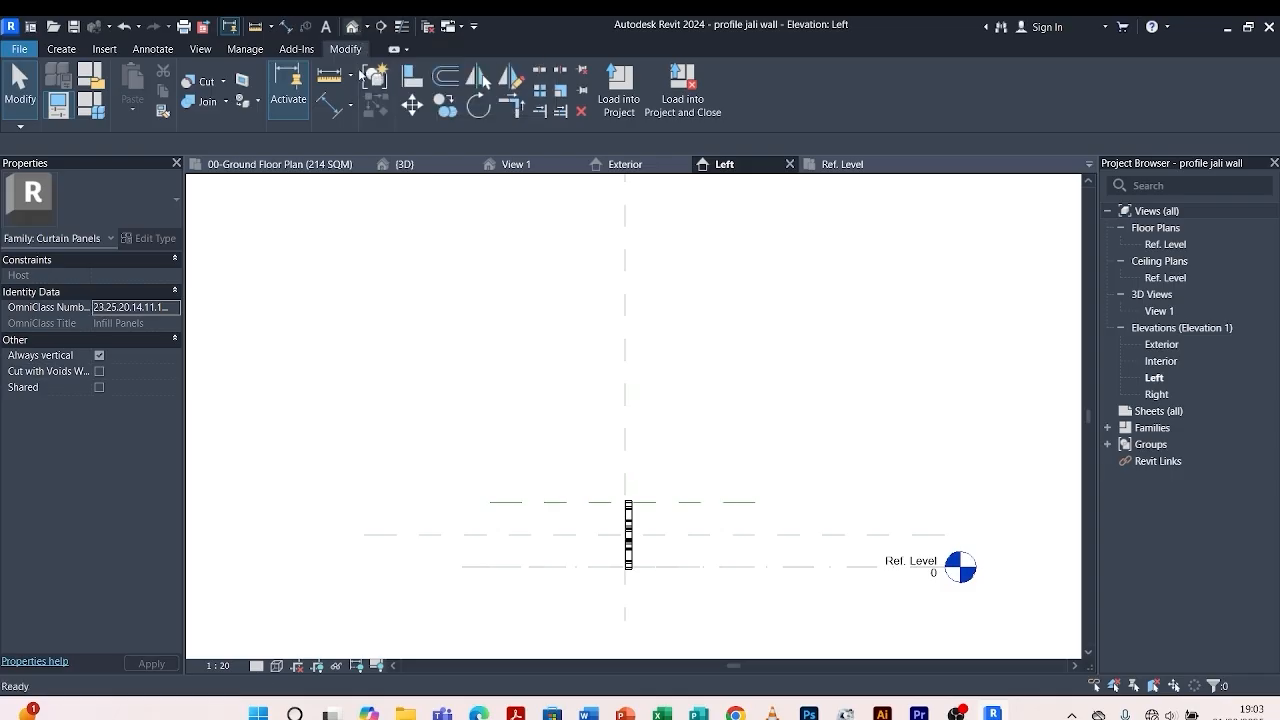
pyautogui.click(402, 27)
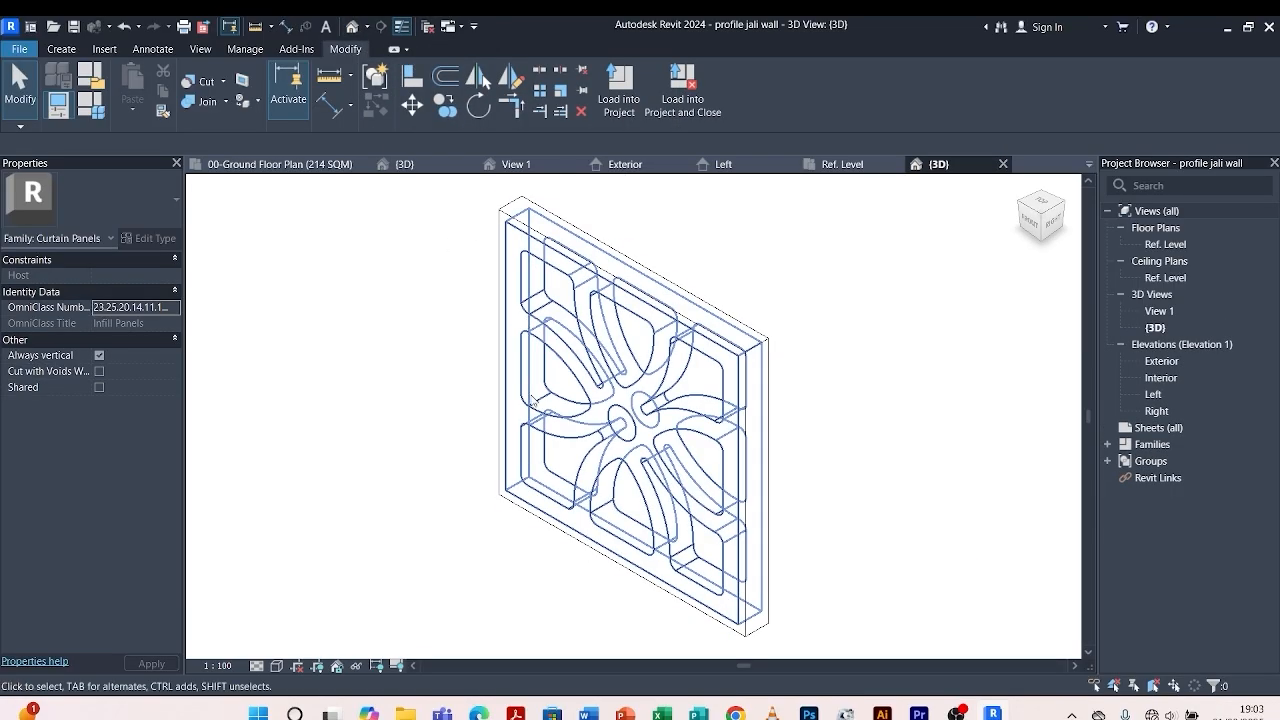
# Set the family's 3D view to Fine detail level and the Shaded visual style.
pyautogui.click(258, 665)
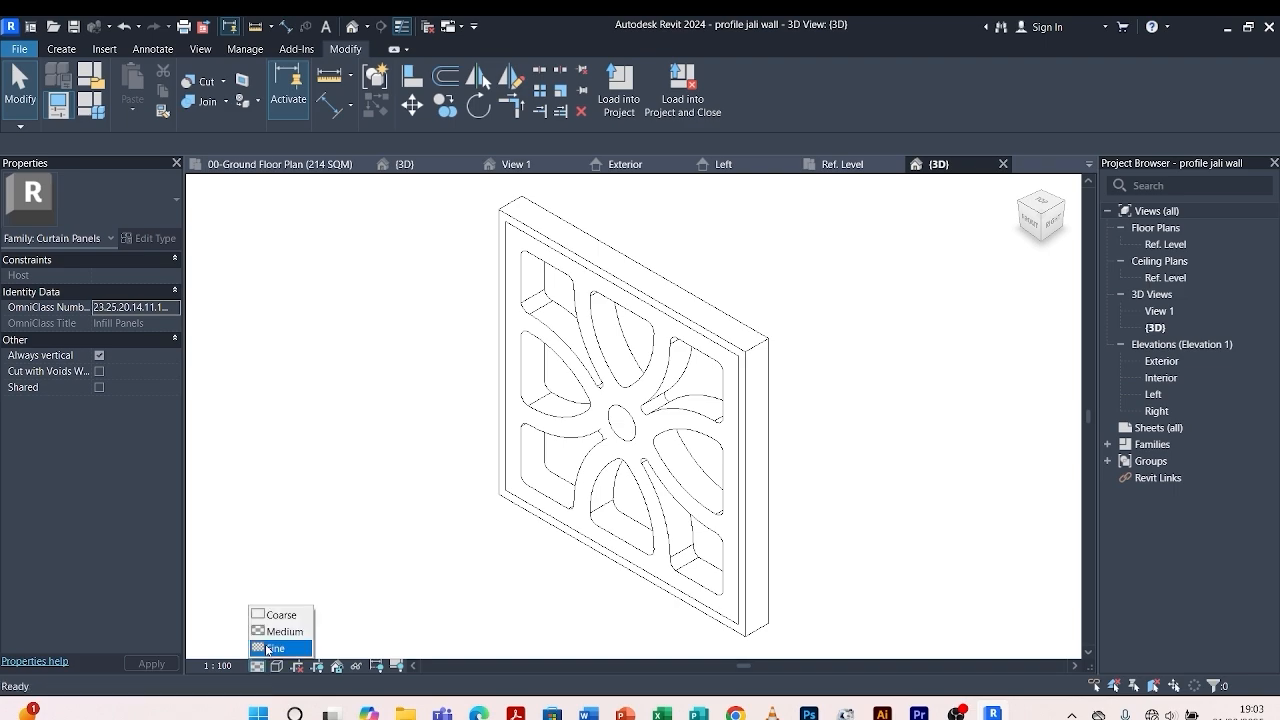
pyautogui.click(271, 646)
pyautogui.keyDown('shift'); pyautogui.moveTo(490, 468); pyautogui.dragTo(460, 312, button='middle'); pyautogui.keyUp('shift')
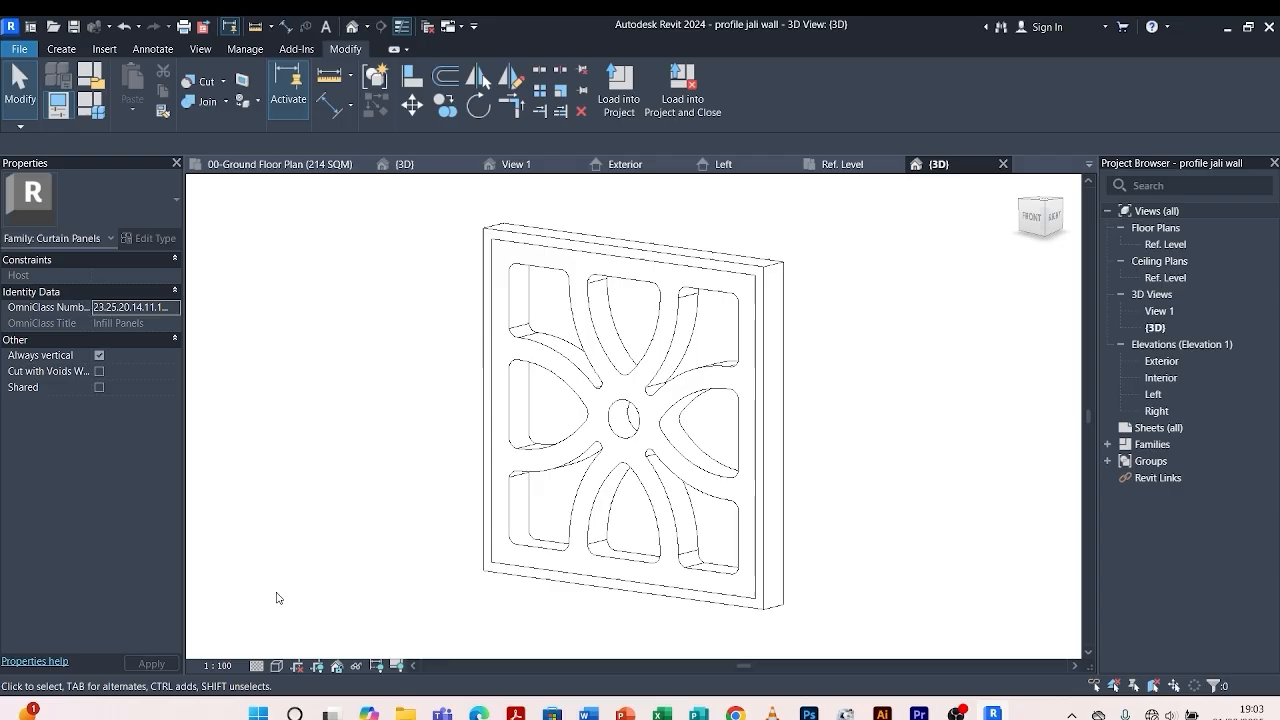
pyautogui.click(276, 665)
pyautogui.click(330, 582)
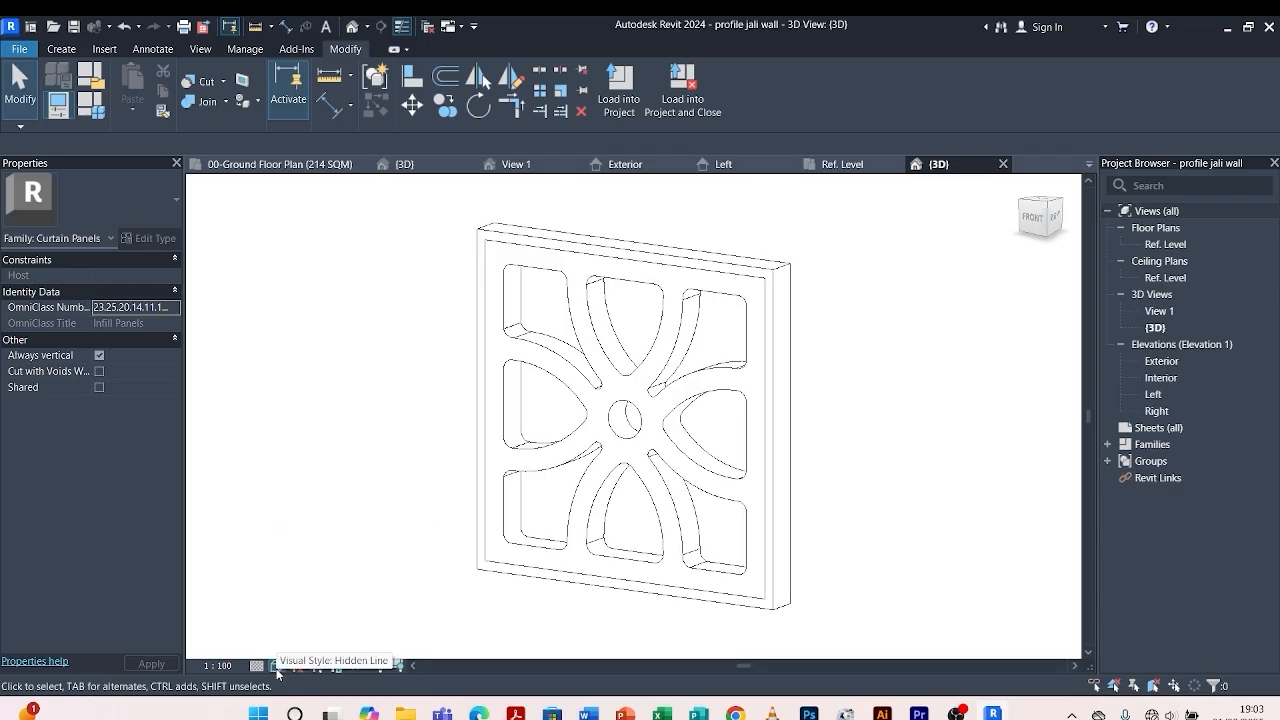
pyautogui.click(277, 668)
pyautogui.click(300, 598)
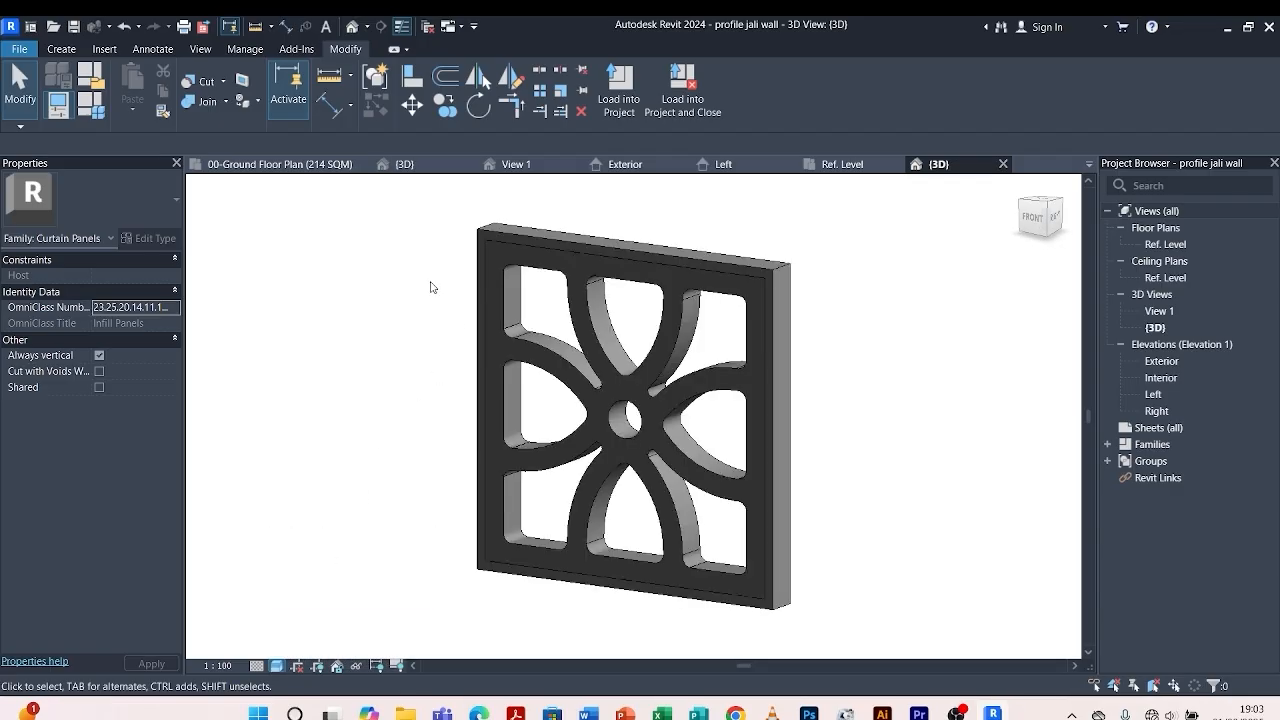
pyautogui.moveTo(454, 297)
pyautogui.keyDown('shift'); pyautogui.mouseDown(button='middle')
pyautogui.moveTo(677, 286)
pyautogui.moveTo(493, 311)
pyautogui.moveTo(352, 553)
pyautogui.mouseUp(button='middle'); pyautogui.keyUp('shift')
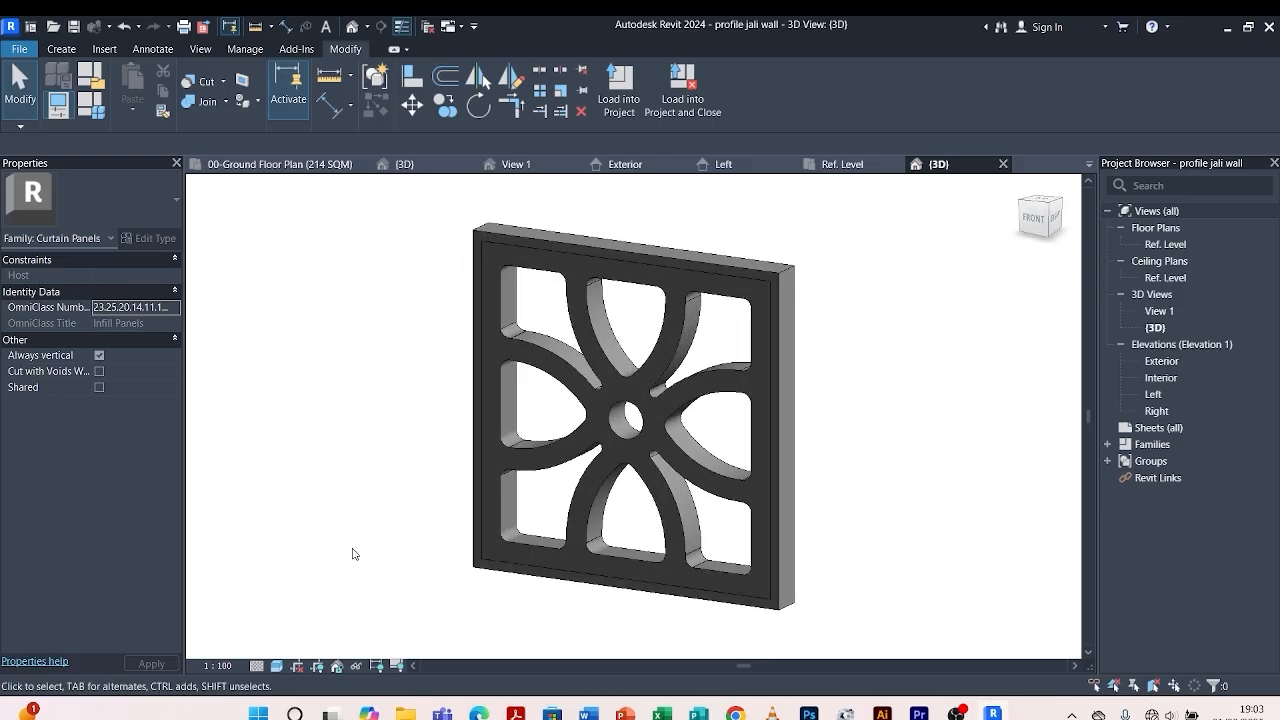
# Set the jali panel family's 3D view to the Realistic visual style and inspect the brick material on the panel.
pyautogui.click(277, 666)
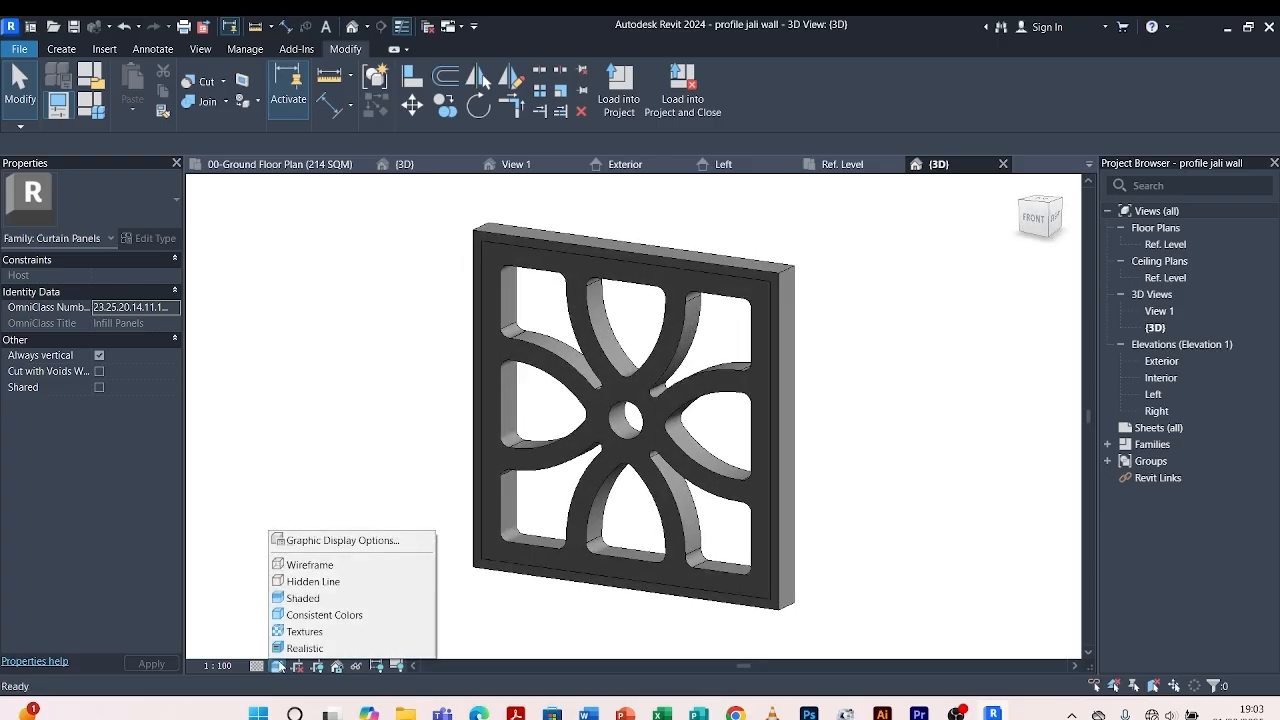
pyautogui.click(300, 648)
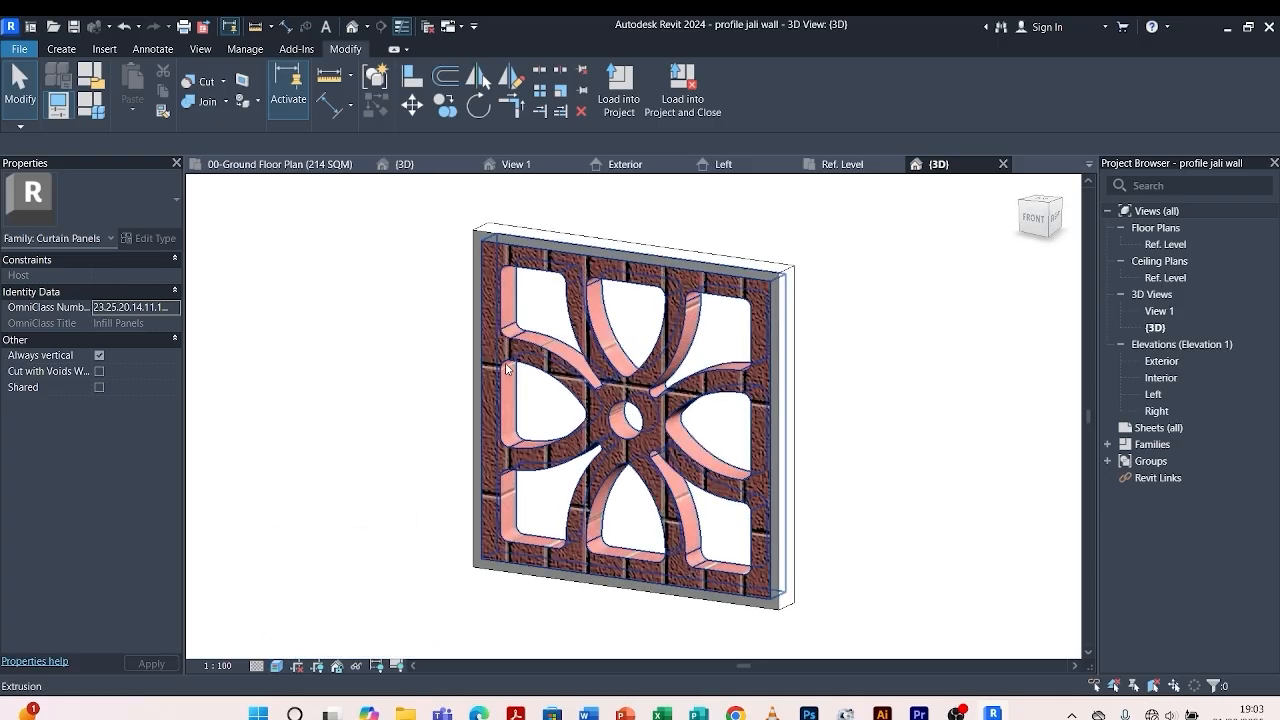
pyautogui.keyDown('shift'); pyautogui.moveTo(386, 346); pyautogui.dragTo(420, 400, button='middle'); pyautogui.keyUp('shift')
pyautogui.scroll(-2, 395, 300)
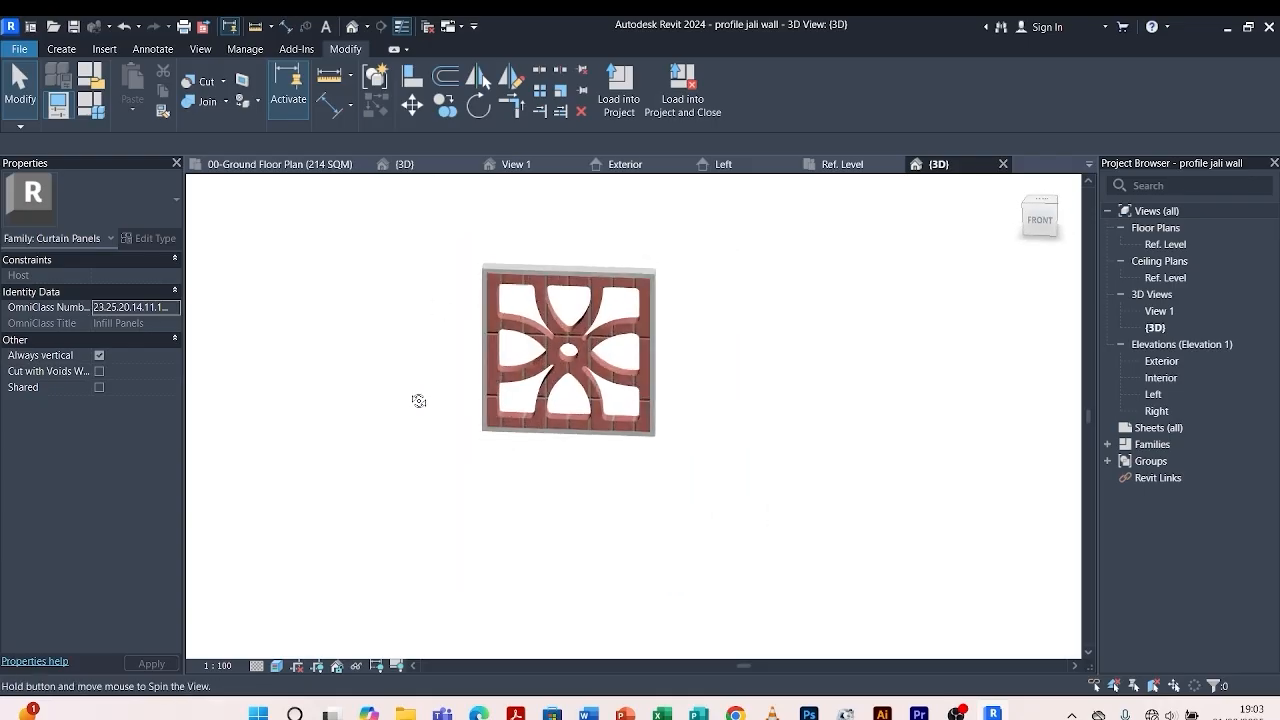
pyautogui.scroll(2, 582, 264)
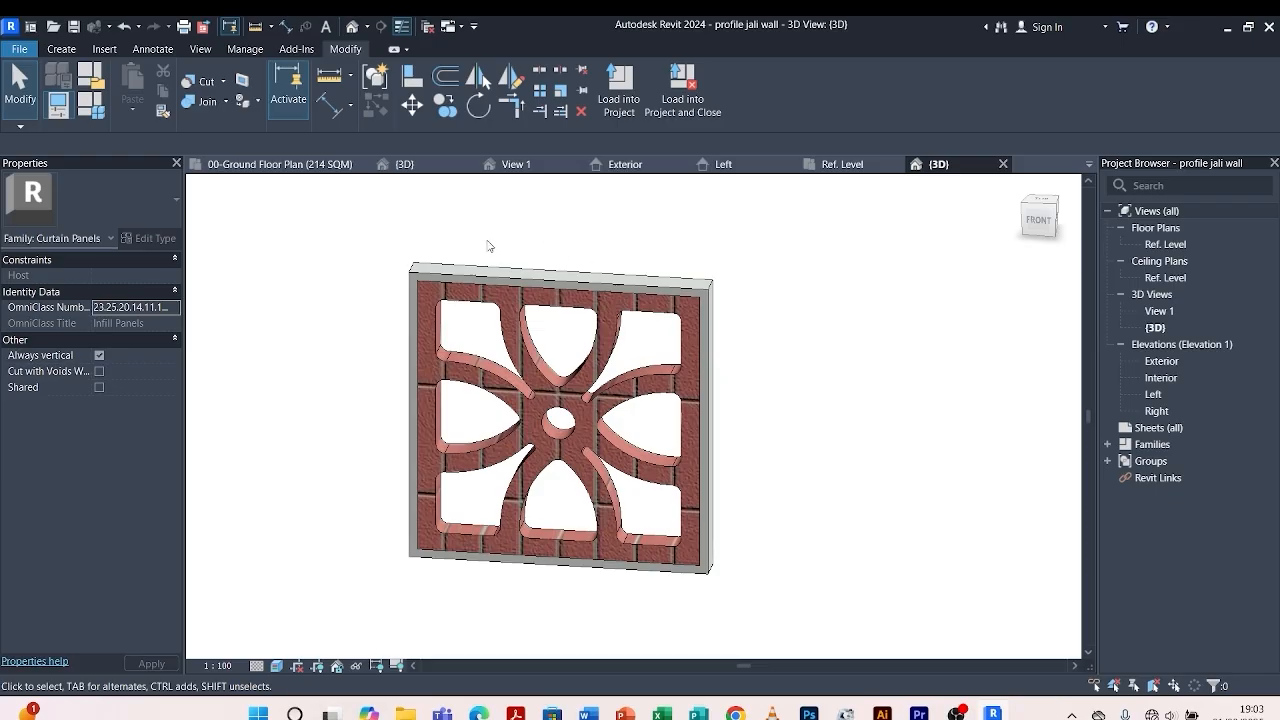
# In the building project's 3D view, set the tall Exterior Glazing curtain wall type's vertical and horizontal grid spacing to 500.
pyautogui.click(425, 165)
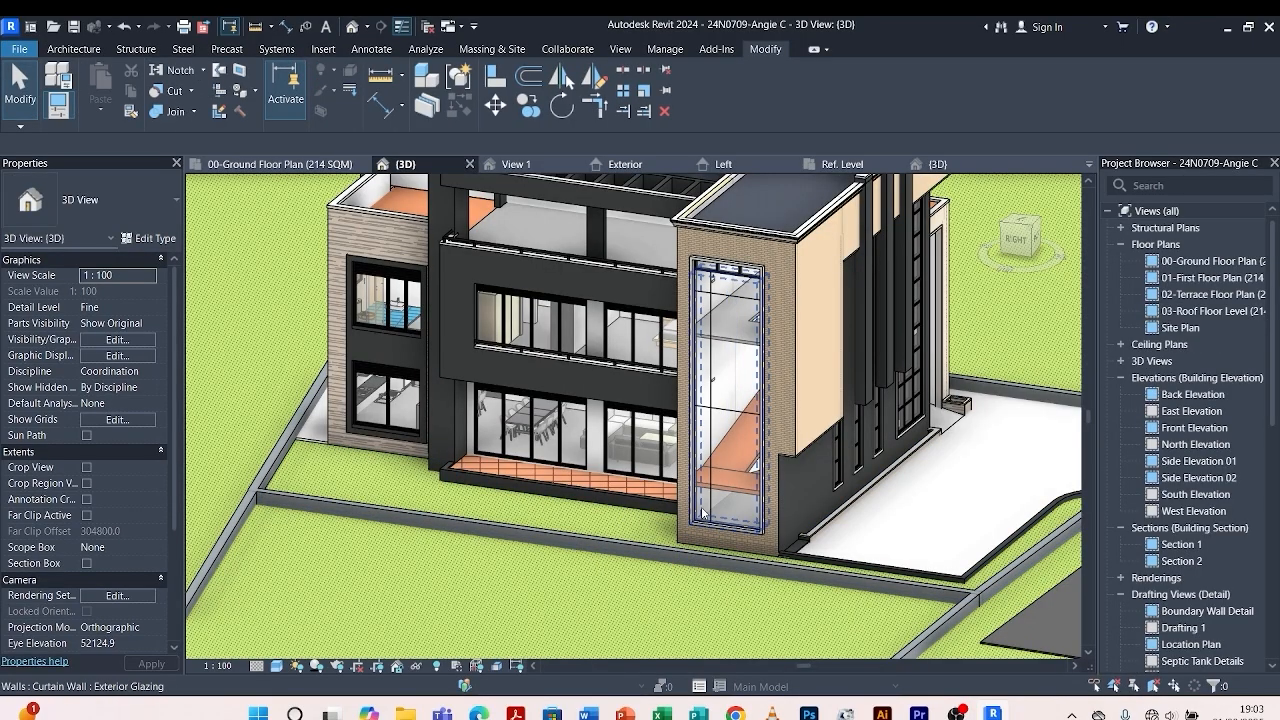
pyautogui.click(702, 513)
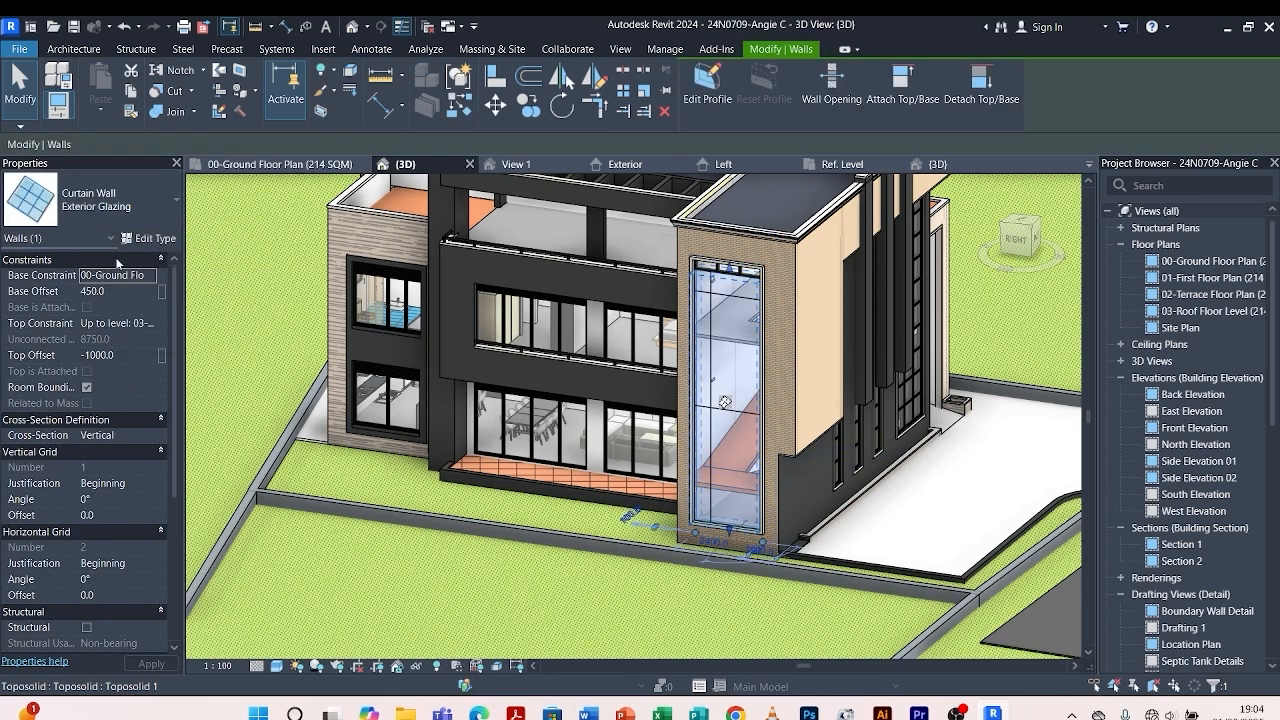
pyautogui.click(143, 241)
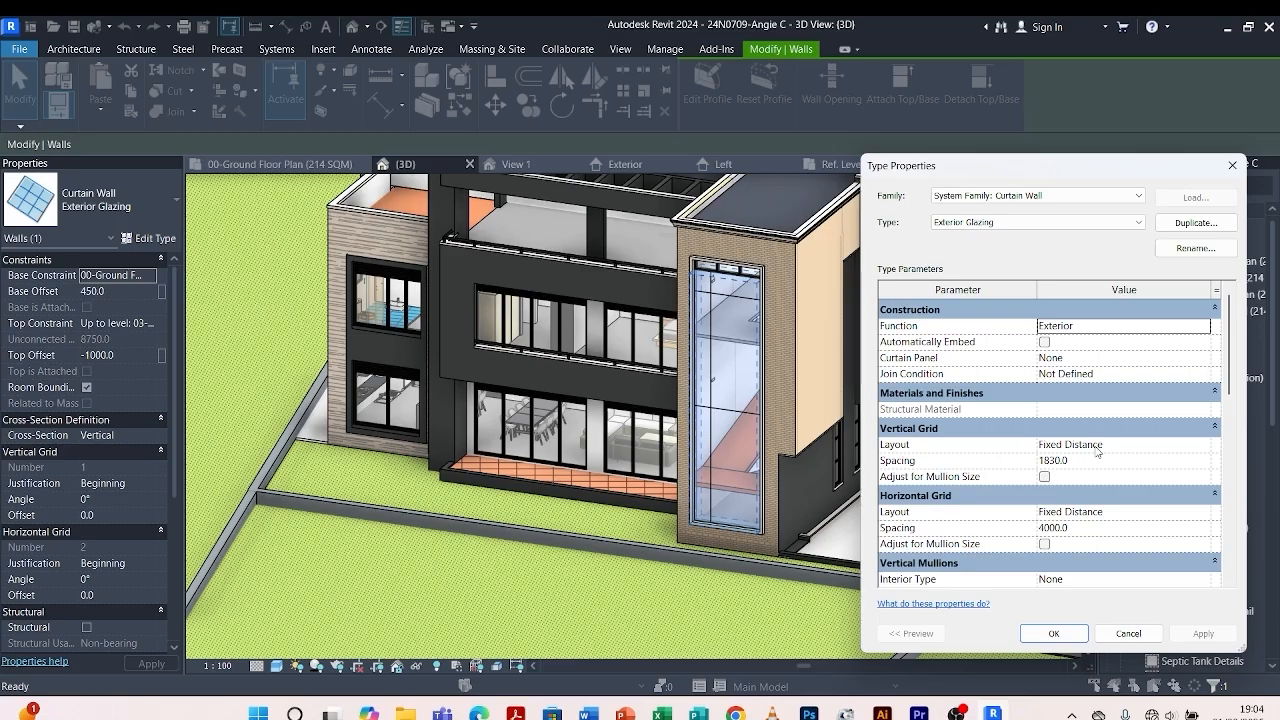
pyautogui.click(1083, 462)
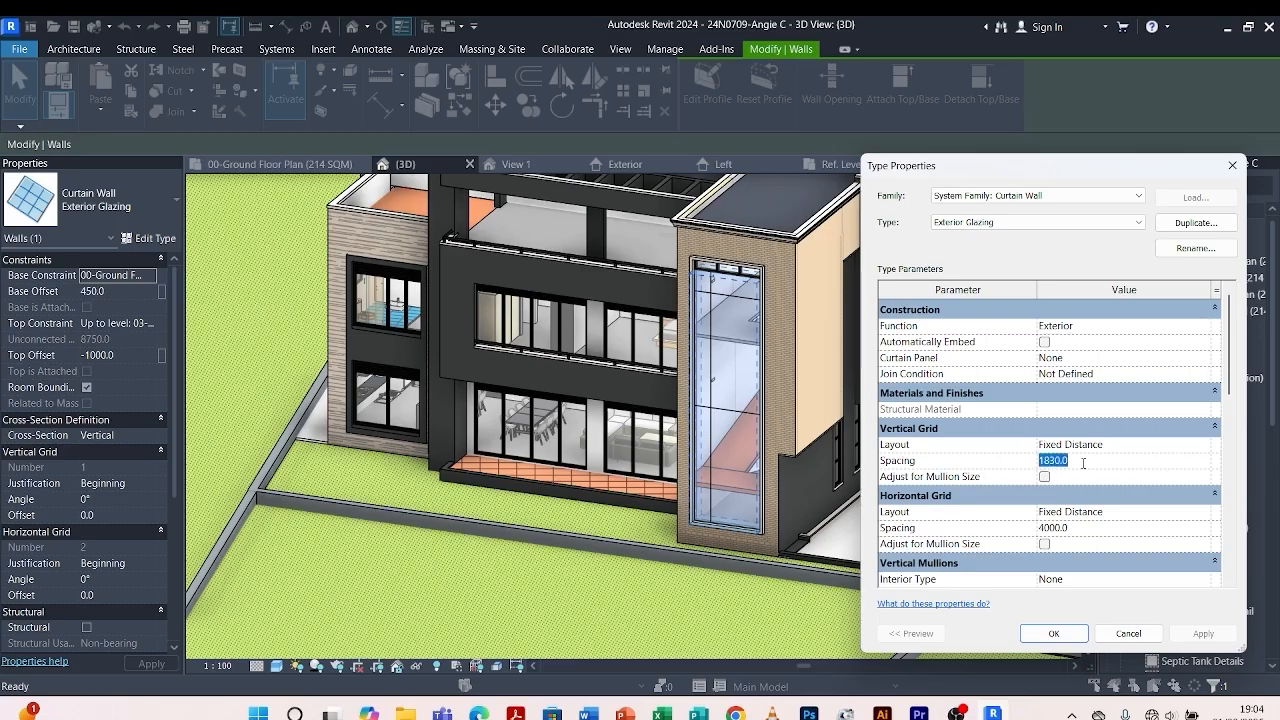
pyautogui.write('500')
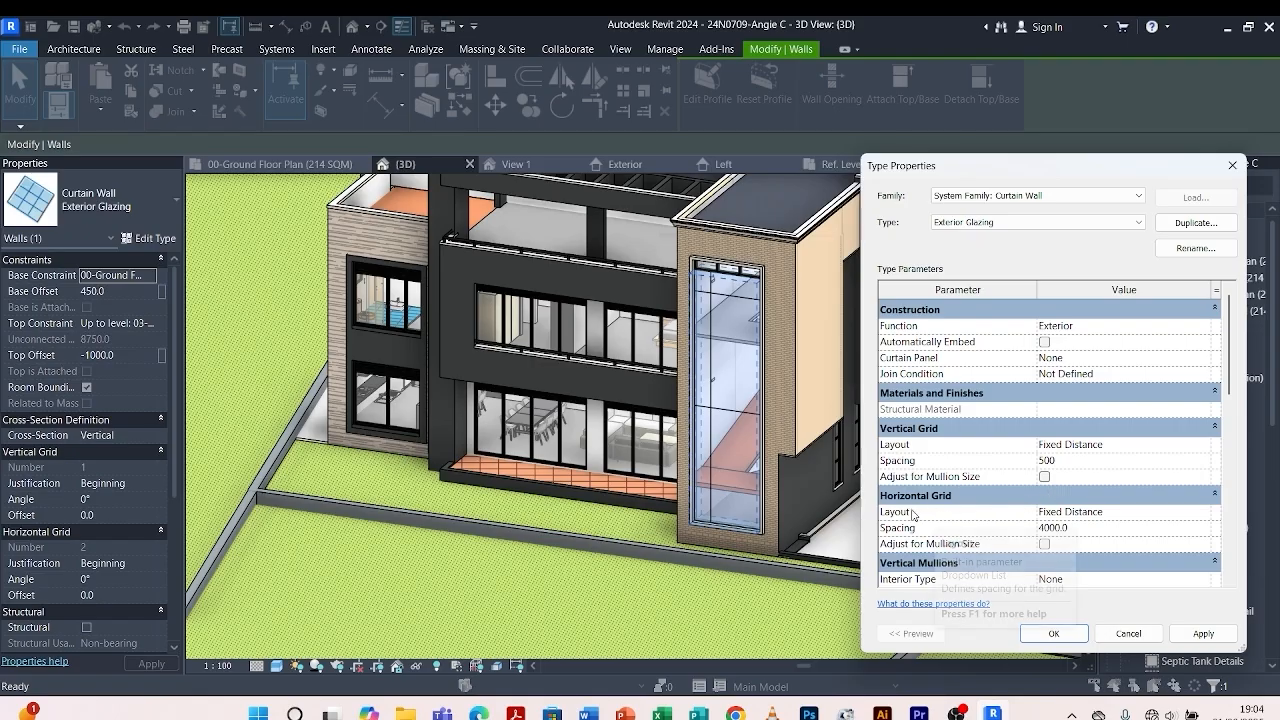
pyautogui.click(1095, 528)
pyautogui.write('500')
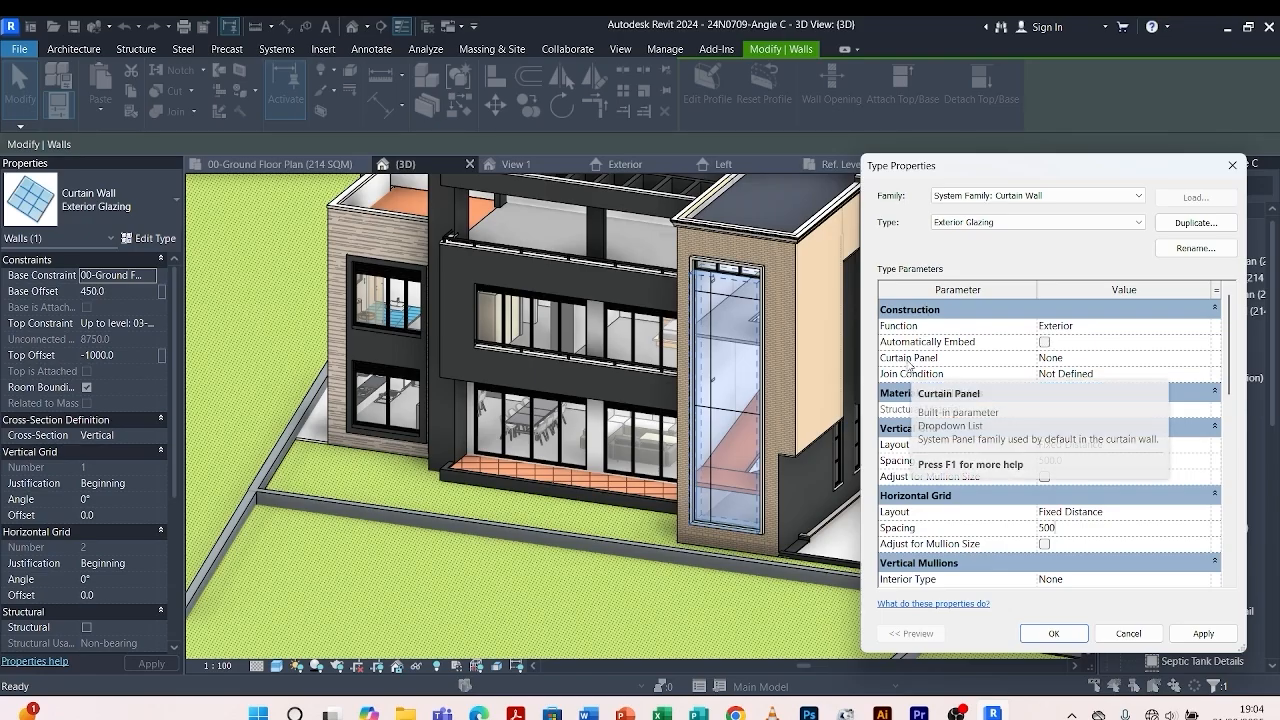
# Assign profile jali wall as the curtain panel of the Exterior Glazing type and apply the type changes.
pyautogui.click(1205, 358)
pyautogui.scroll(-5, 1043, 432)
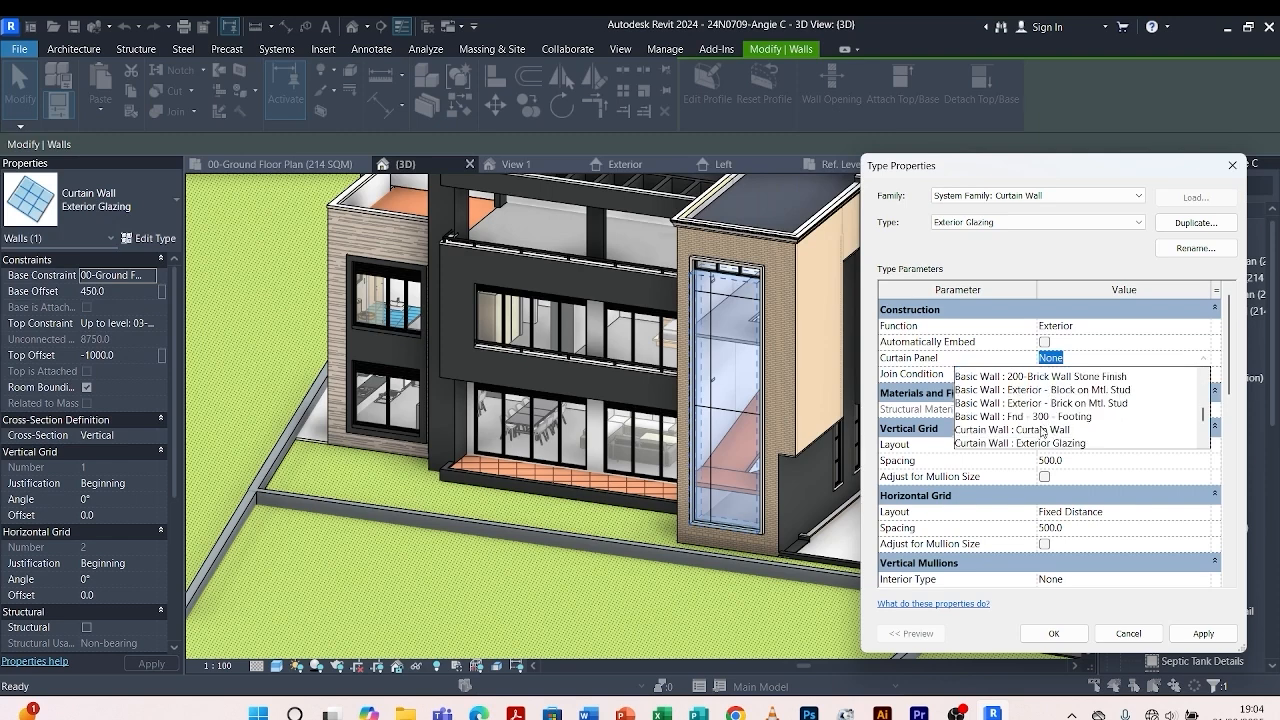
pyautogui.scroll(-1, 1043, 432)
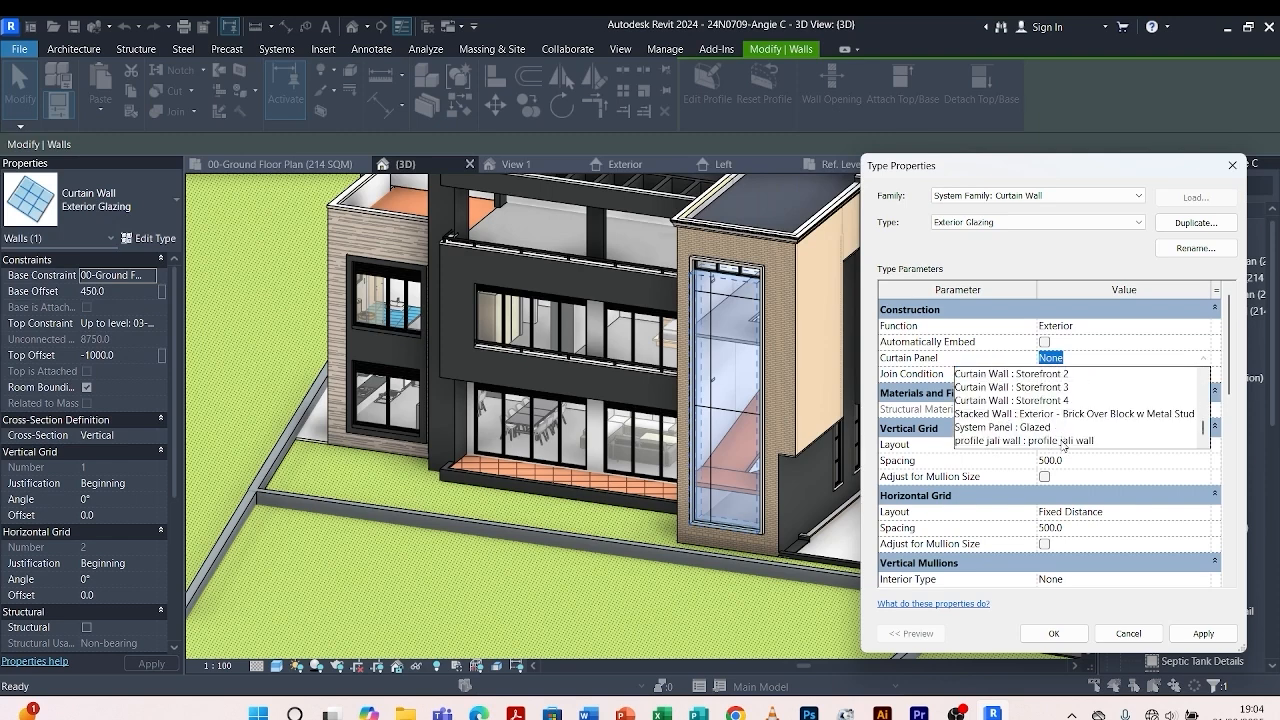
pyautogui.click(1062, 442)
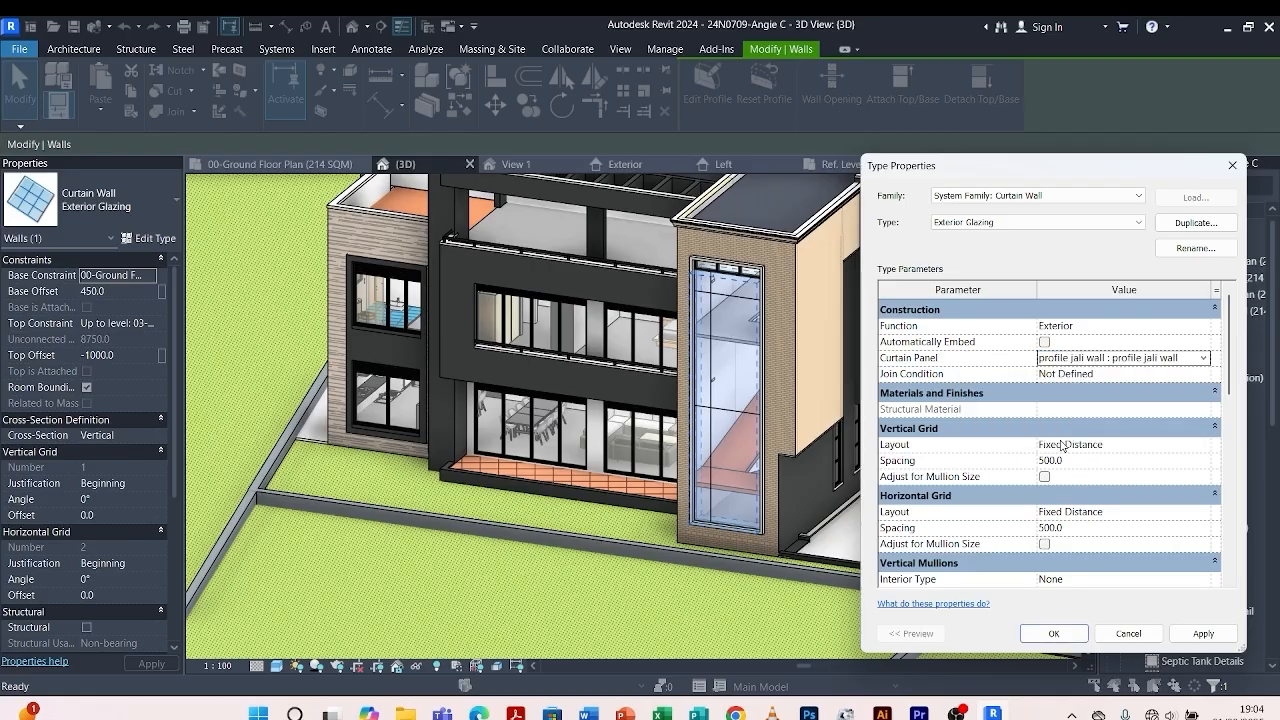
pyautogui.click(1205, 636)
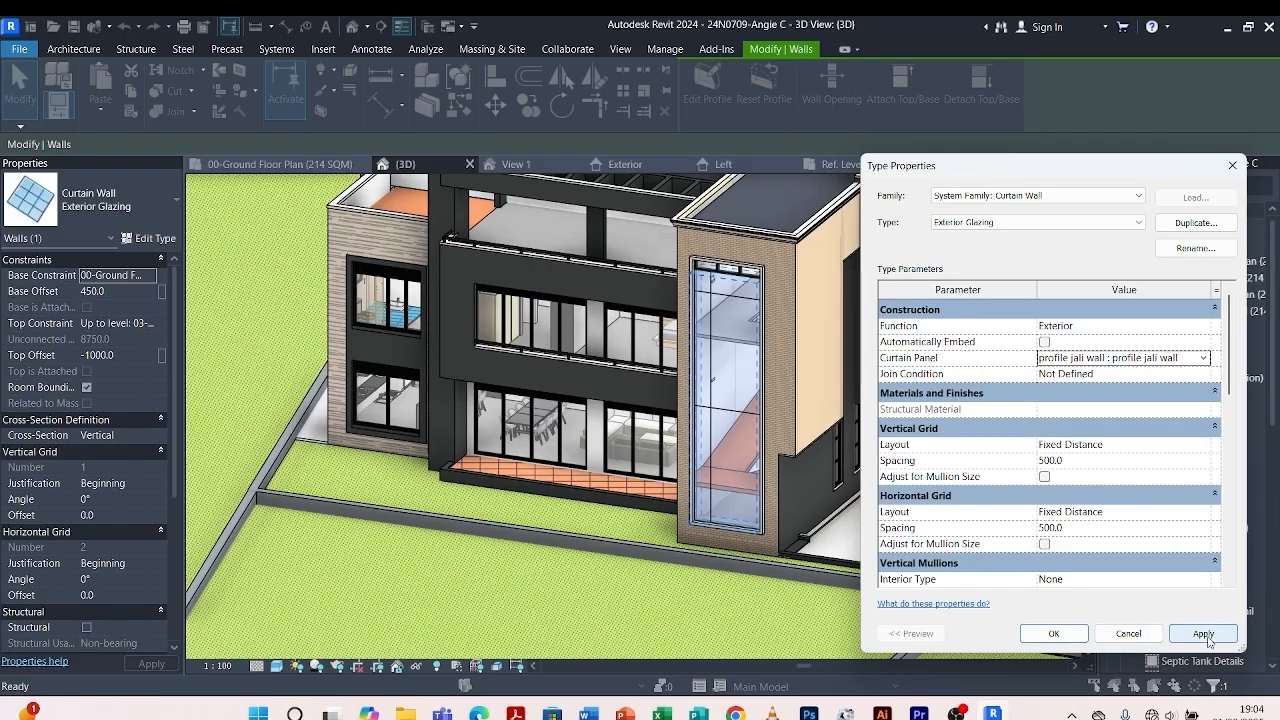
pyautogui.click(1206, 636)
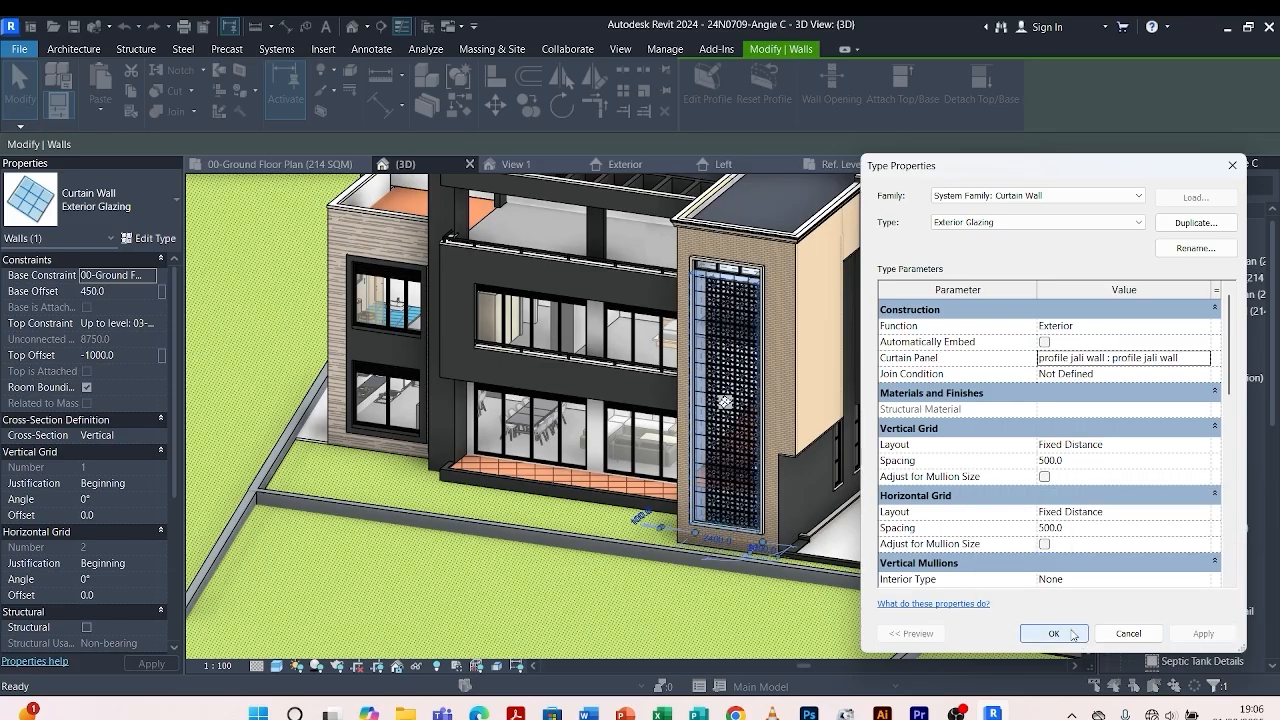
pyautogui.click(1072, 634)
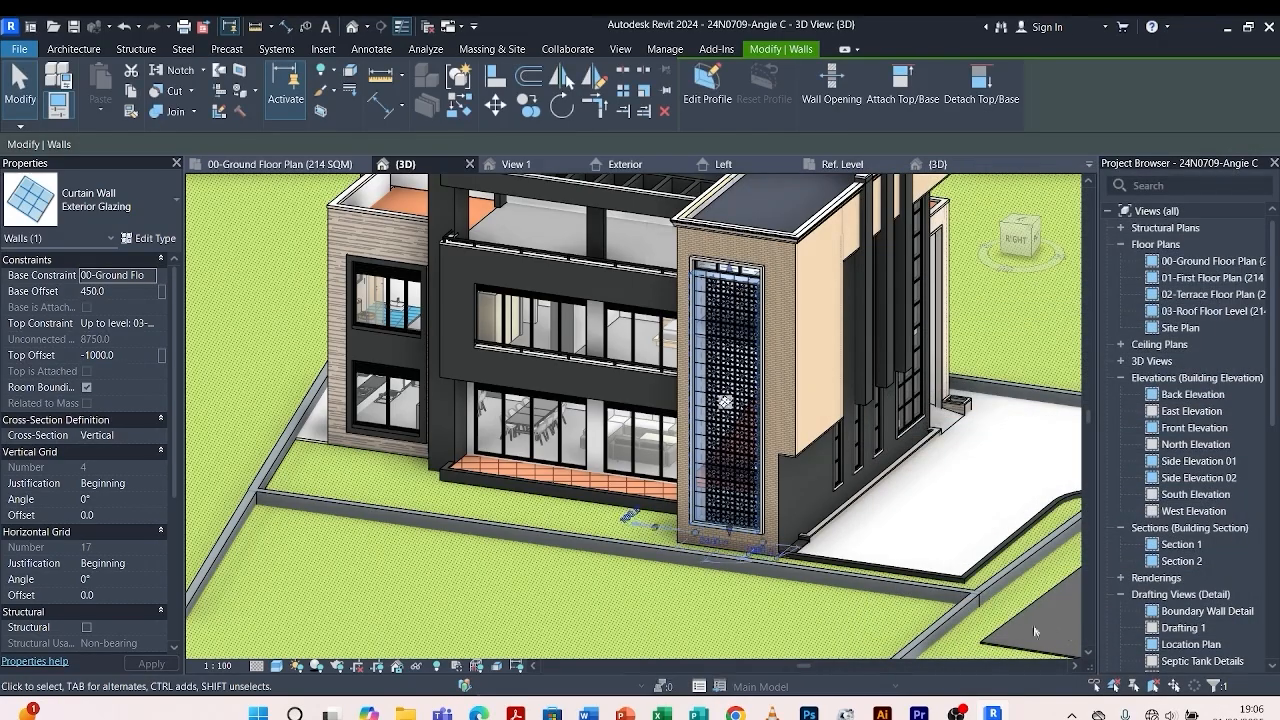
pyautogui.press('Escape')
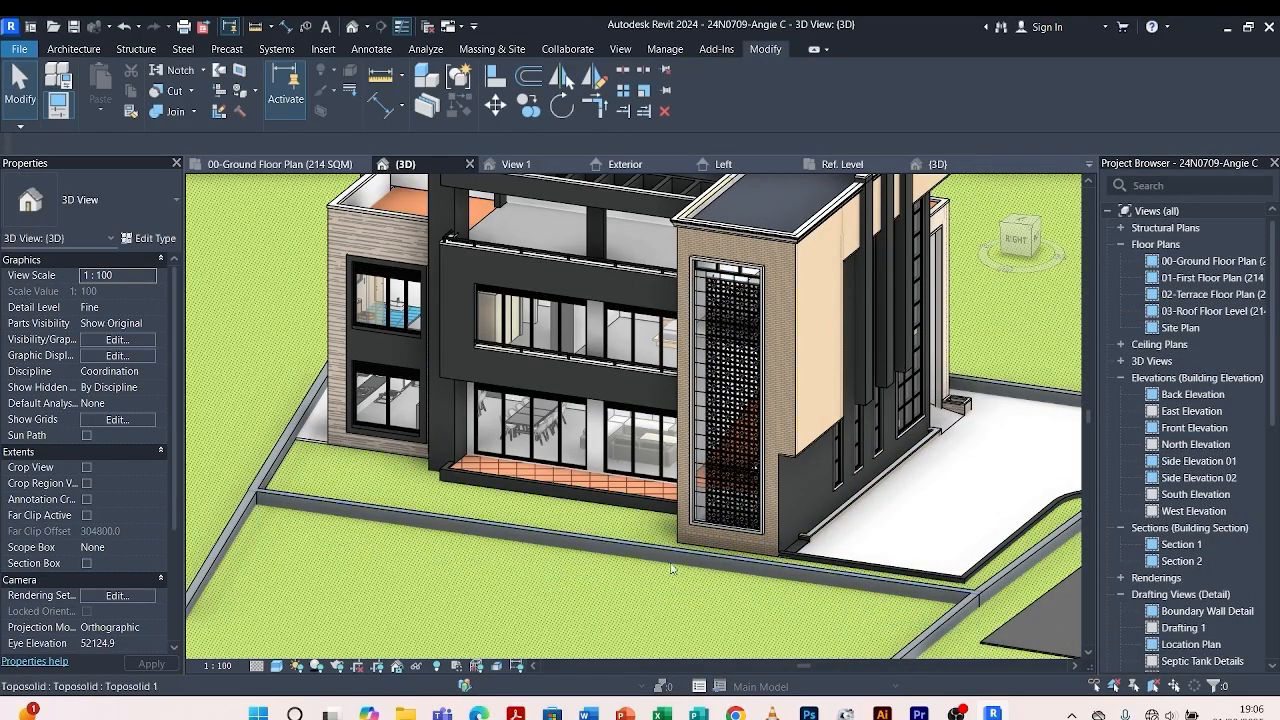
# Set the project's 3D view to the Realistic visual style and examine the jali panels in the tall curtain wall up close.
pyautogui.keyDown('shift'); pyautogui.moveTo(670, 566); pyautogui.dragTo(735, 557, button='middle'); pyautogui.keyUp('shift')
pyautogui.scroll(8, 735, 557)
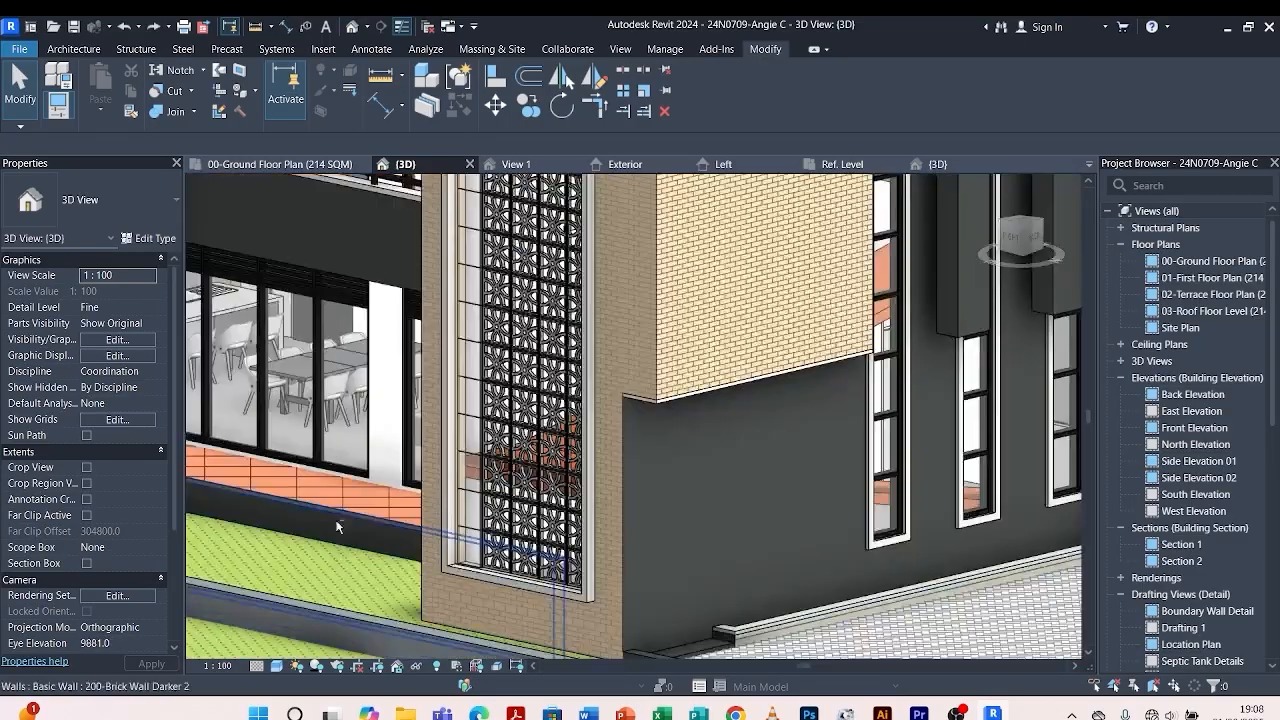
pyautogui.click(277, 666)
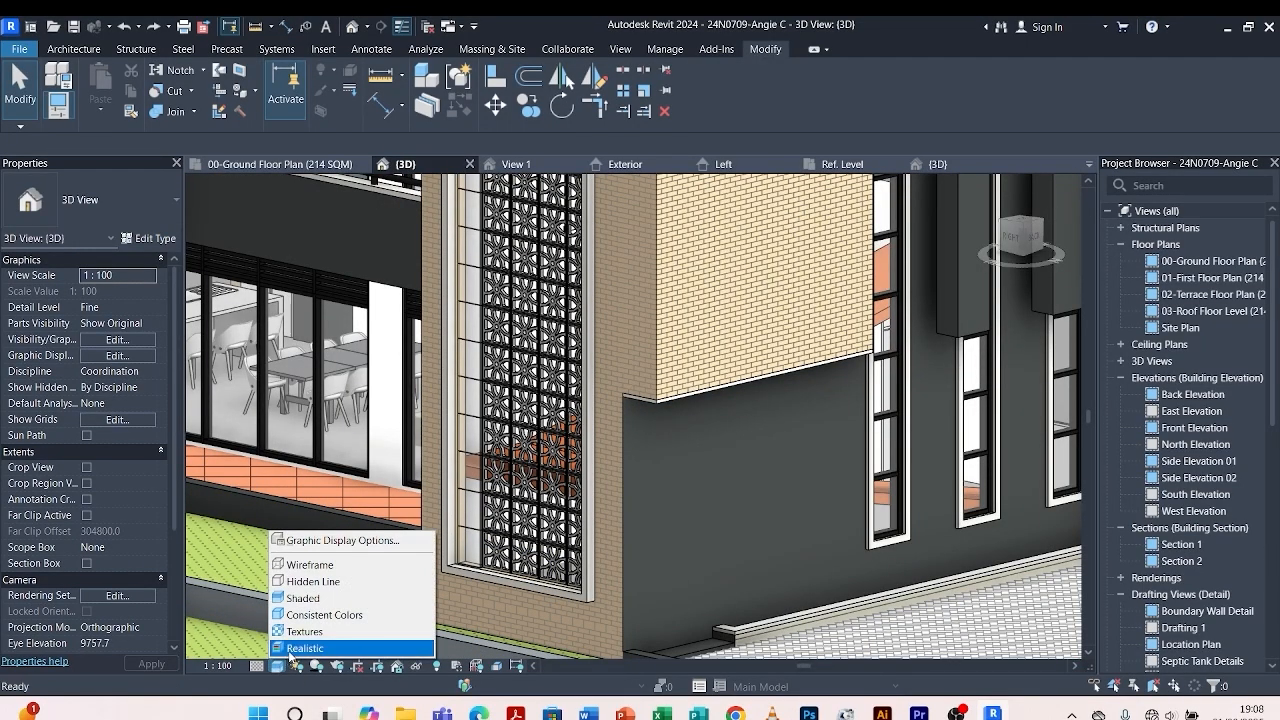
pyautogui.click(320, 648)
pyautogui.scroll(3, 447, 474)
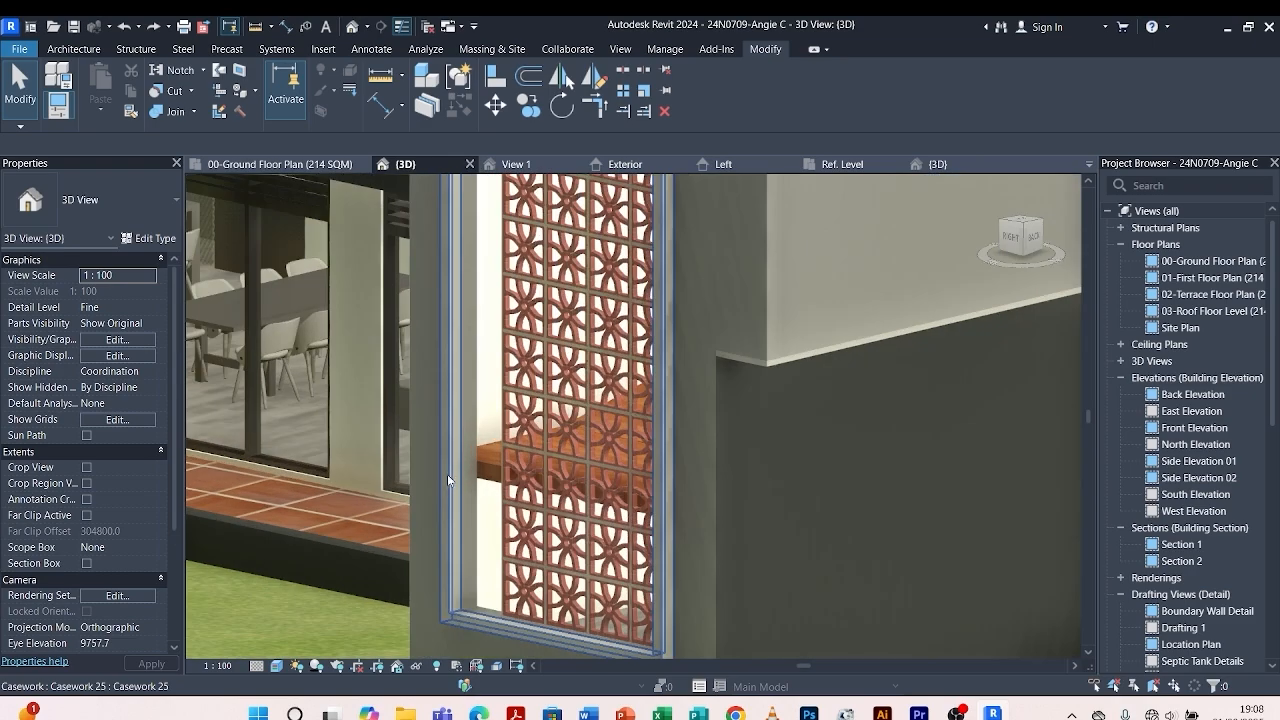
pyautogui.keyDown('shift'); pyautogui.moveTo(447, 474); pyautogui.dragTo(634, 584, button='middle'); pyautogui.keyUp('shift')
pyautogui.scroll(2, 680, 524)
pyautogui.scroll(3, 679, 523)
pyautogui.scroll(-5, 679, 523)
pyautogui.scroll(6, 624, 568)
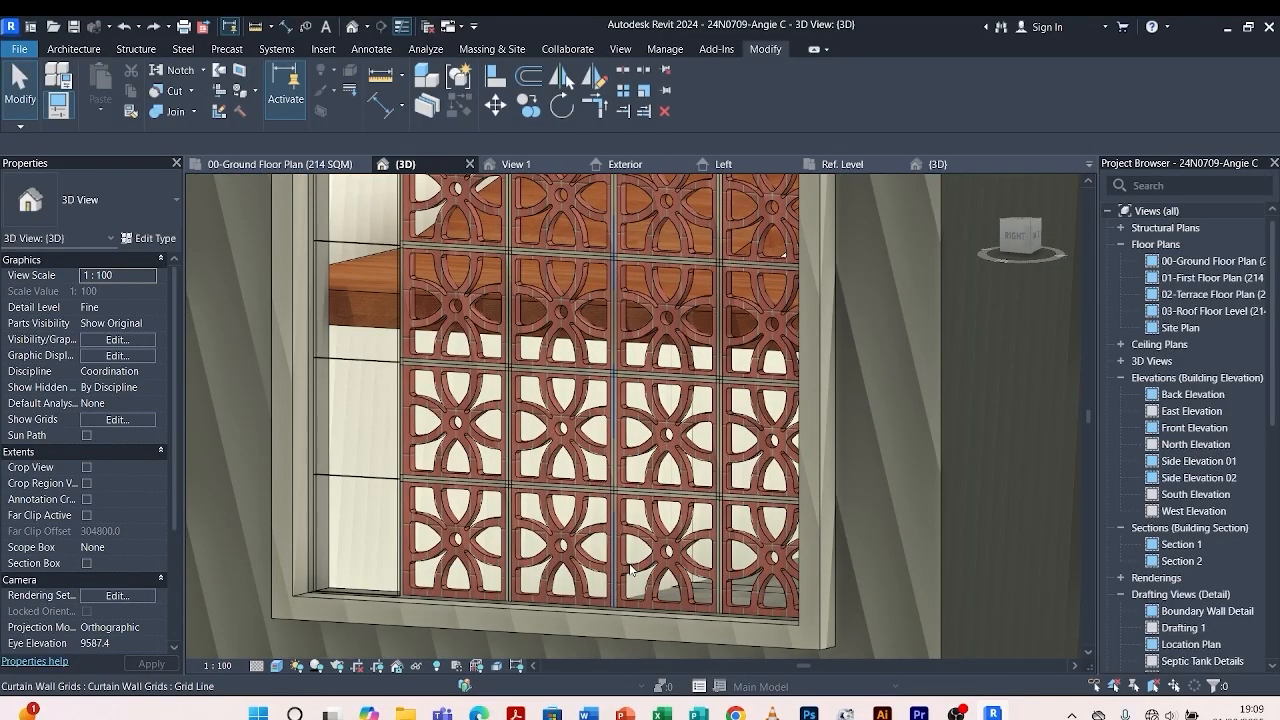